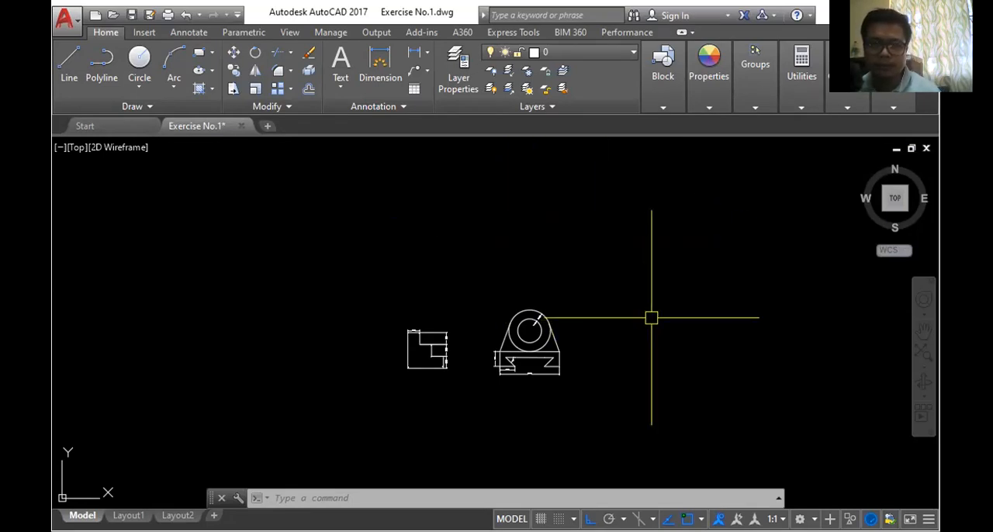
scroll(559, 372, "up", 2)
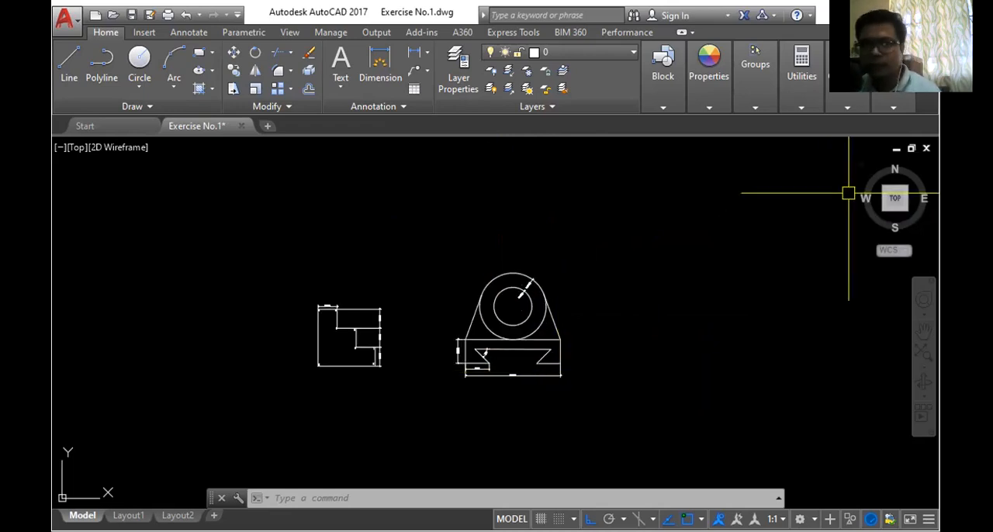
scroll(598, 347, "up", 4)
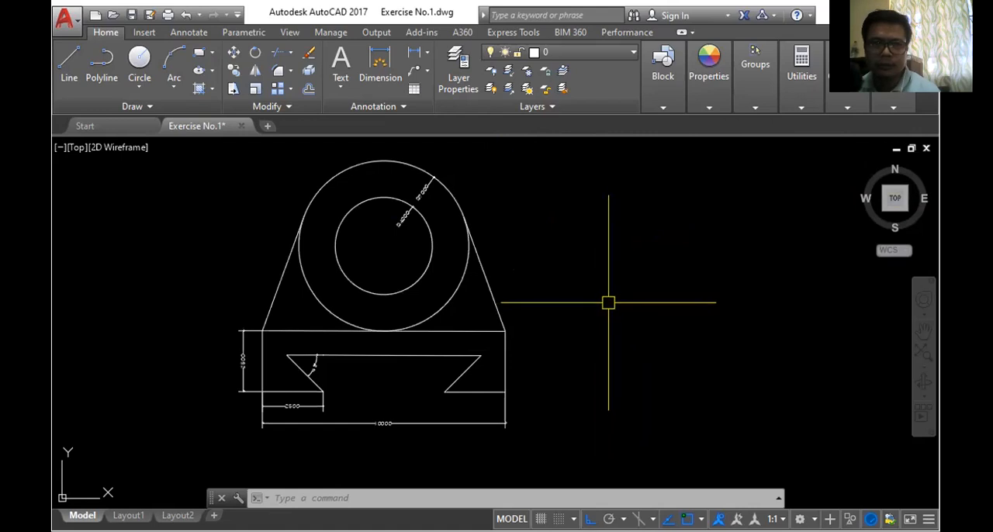
scroll(610, 300, "down", 4)
scroll(616, 289, "up", 4)
scroll(615, 289, "down", 2)
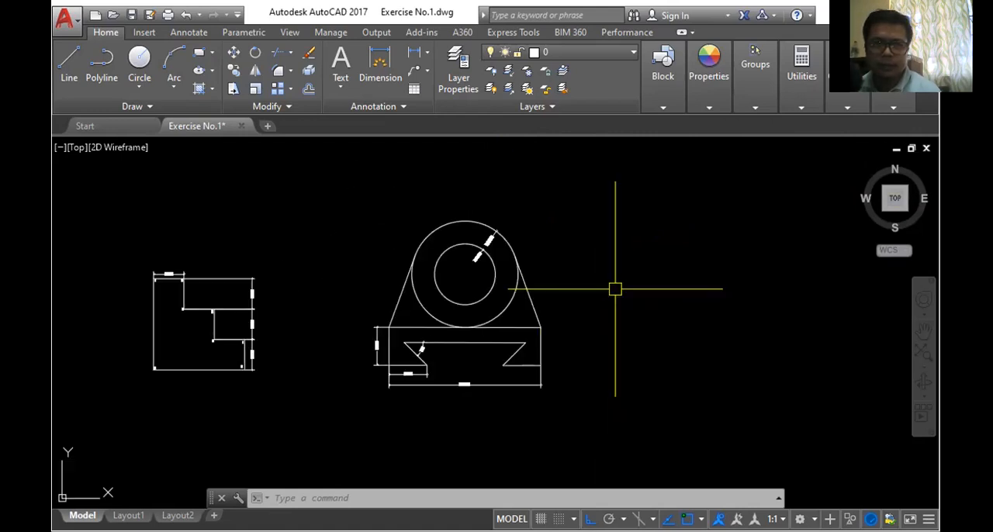
left_click(292, 92)
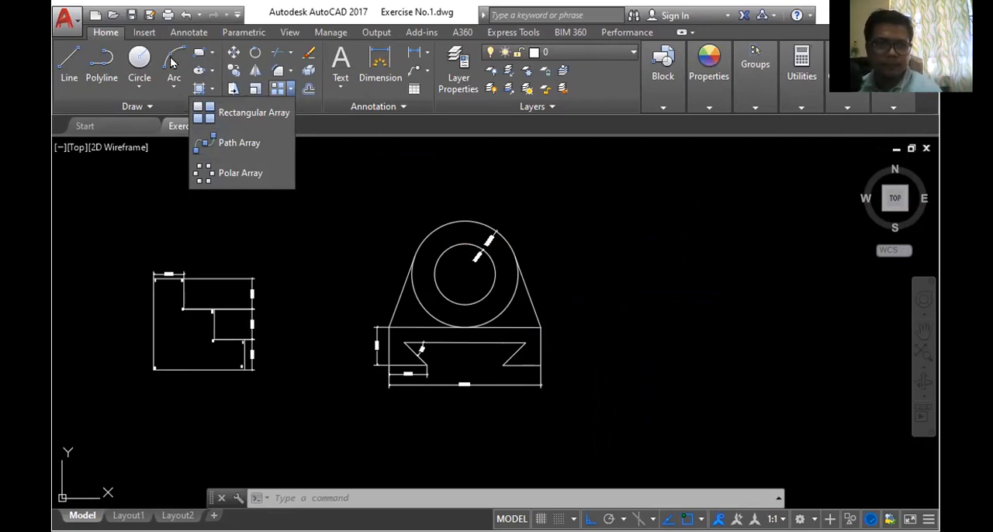
left_click(585, 206)
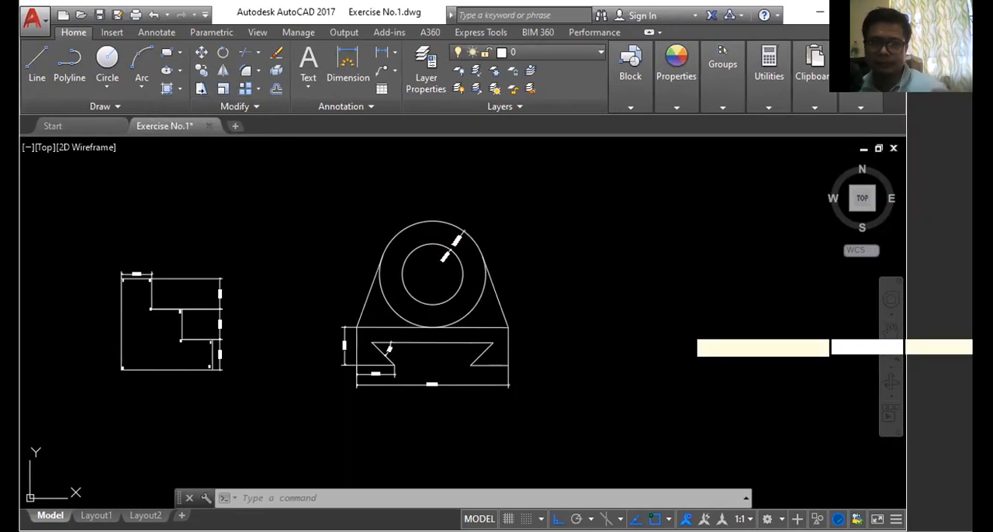
left_click(585, 202)
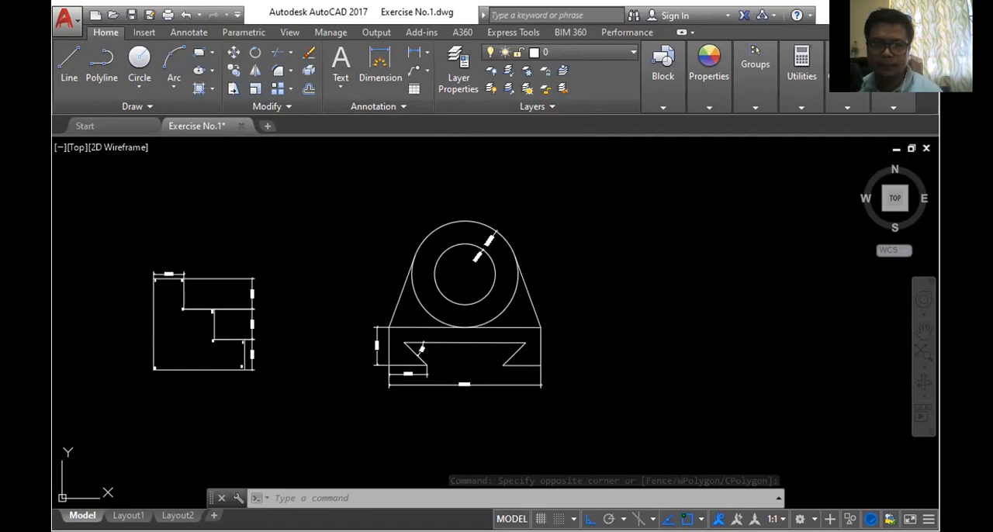
- Draw a 200 by 200 rectangle in the empty space beside the circular bracket drawing
left_click(199, 52)
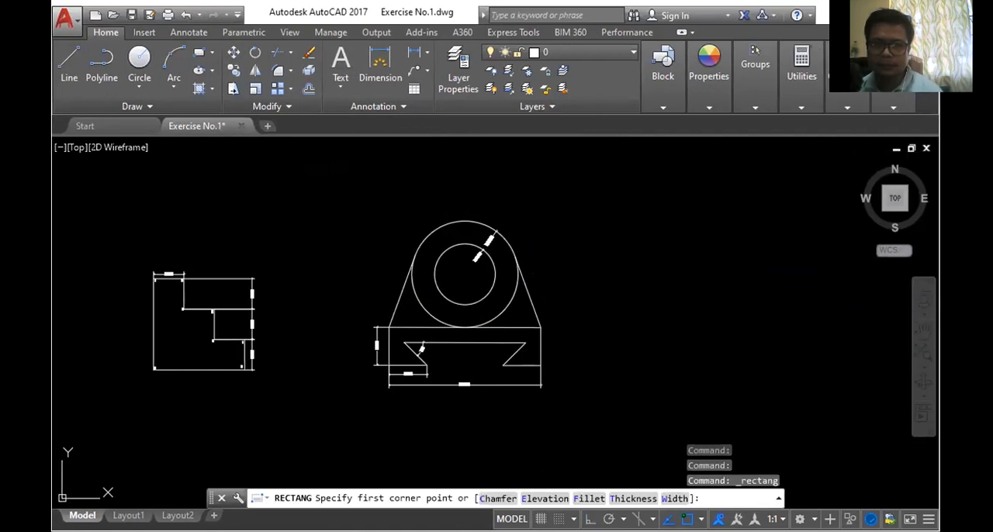
left_click(613, 241)
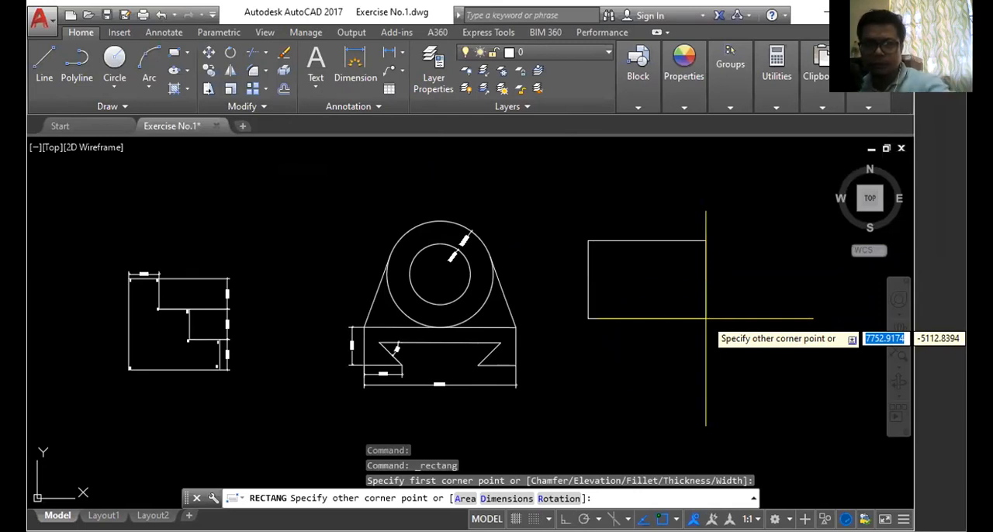
type("d")
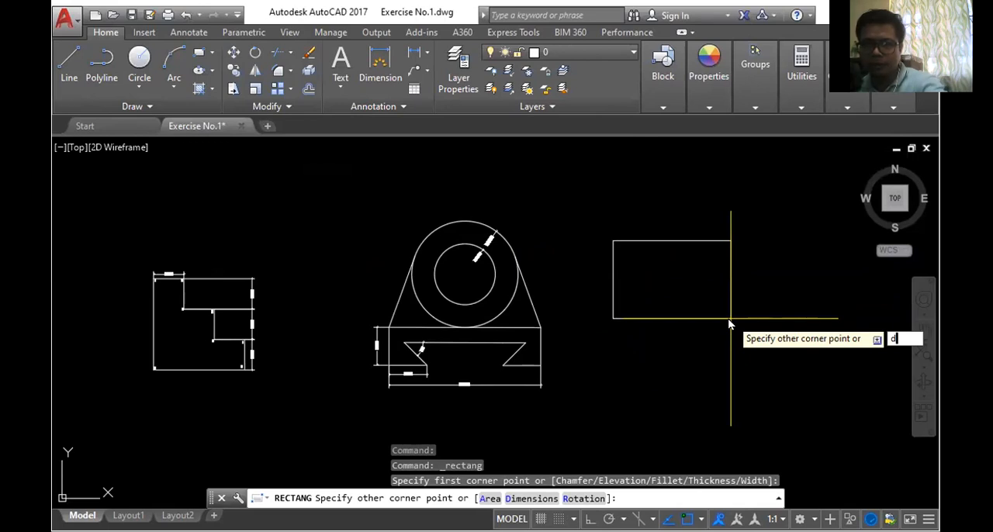
key("Return")
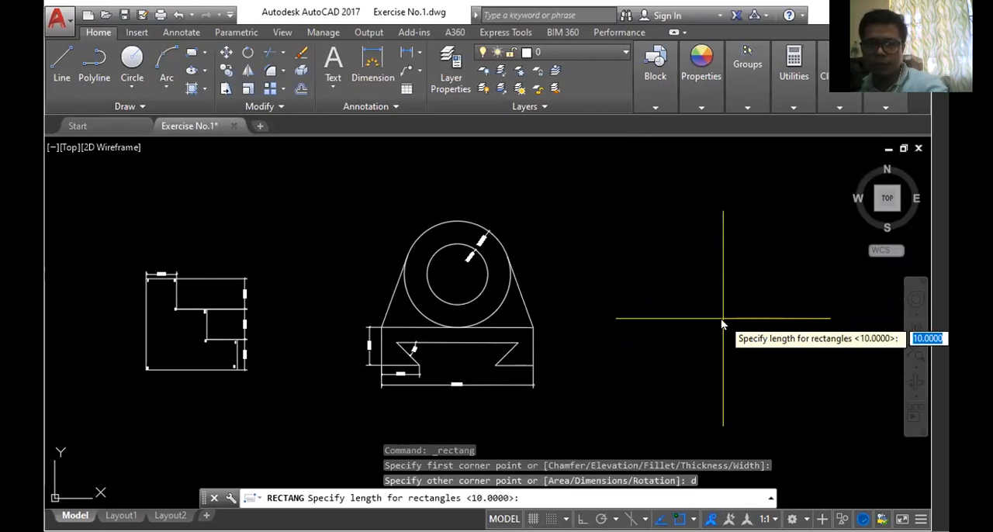
type("200")
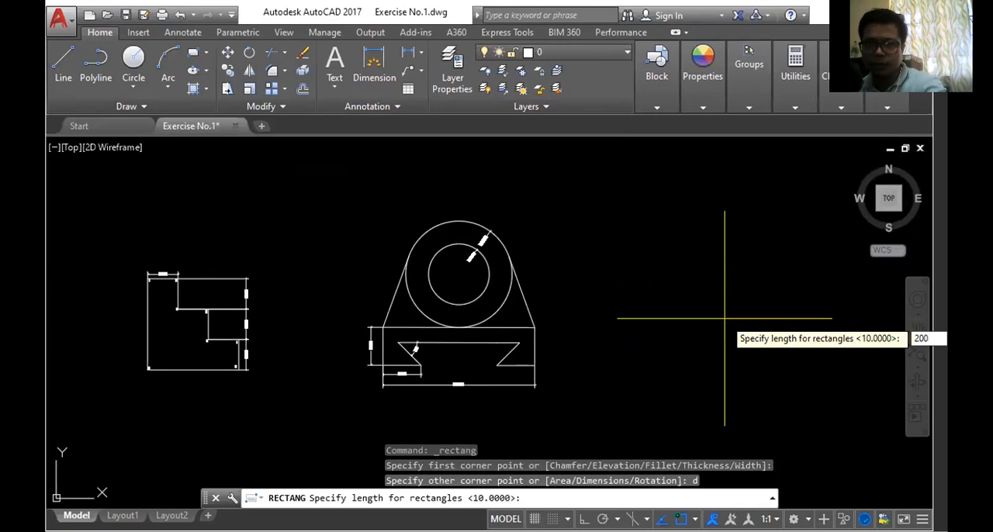
key("Return")
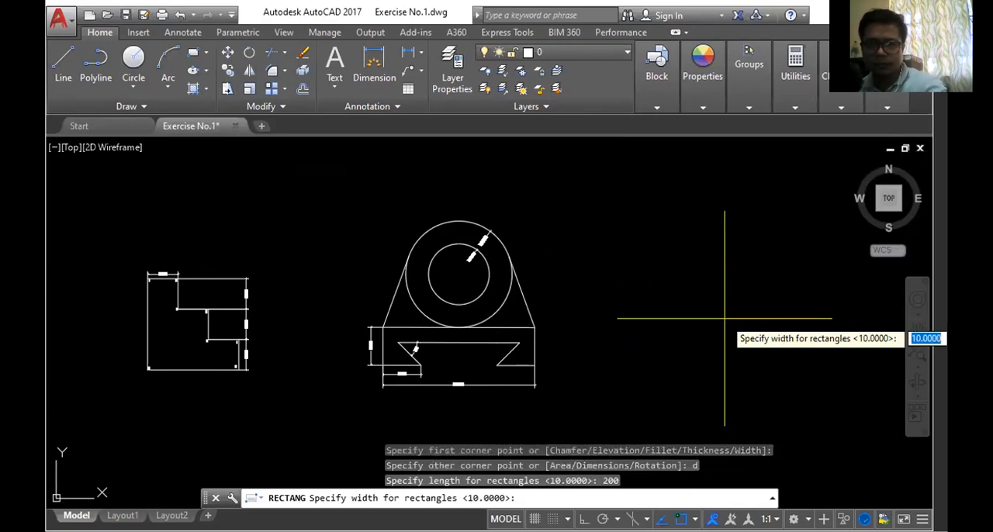
type("200")
key("Return")
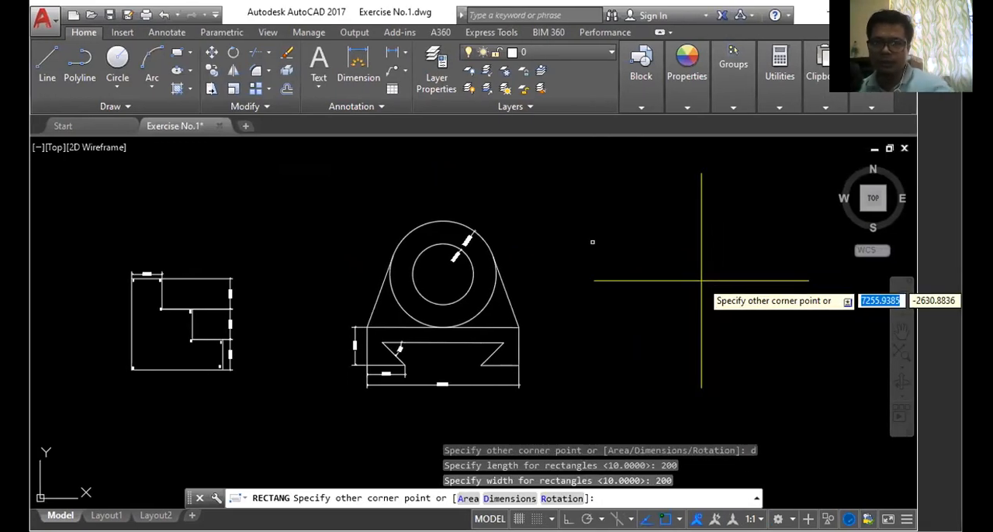
key("Return")
left_click(745, 310)
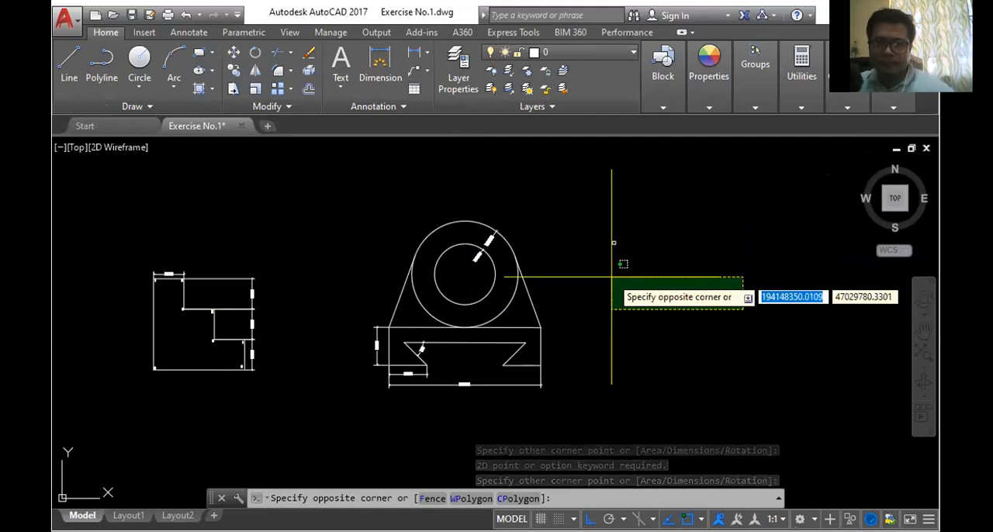
key("Escape")
- Start a rectangular array of the small square and set its column count to 3
scroll(611, 243, "up", 8)
scroll(662, 299, "down", 5)
scroll(663, 379, "up", 3)
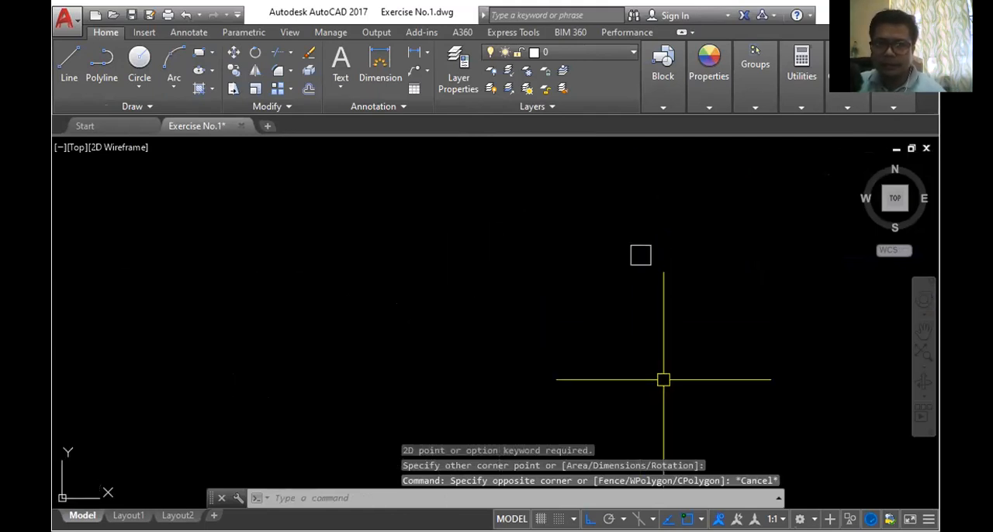
scroll(686, 237, "up", 2)
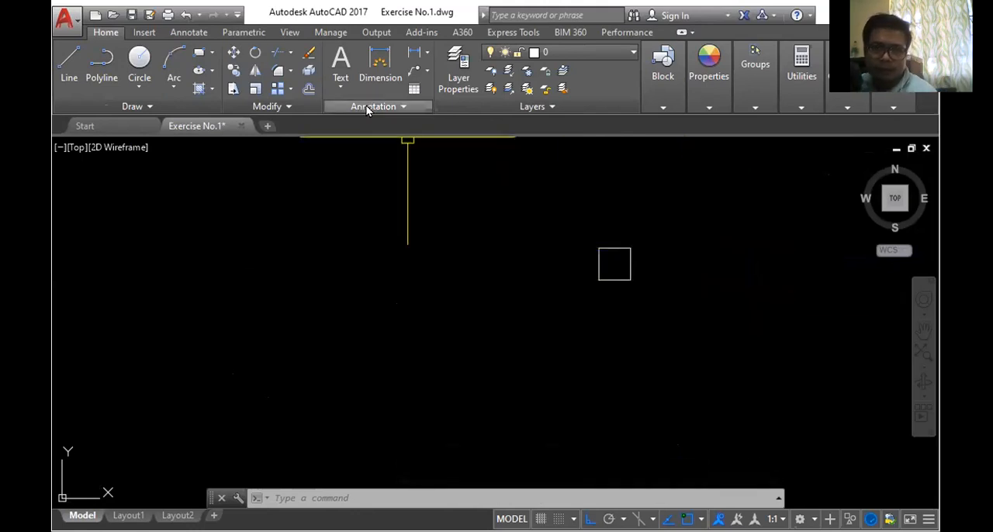
left_click(295, 93)
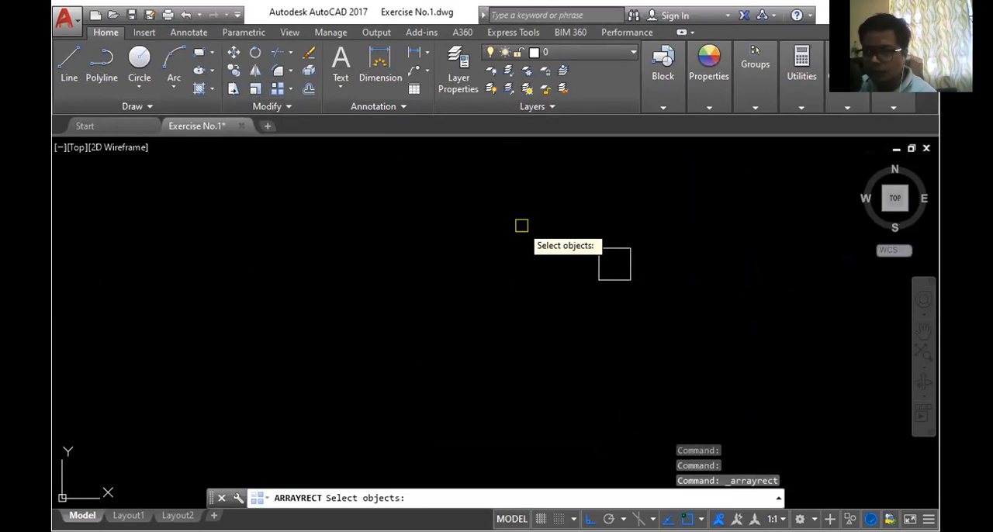
left_click(621, 250)
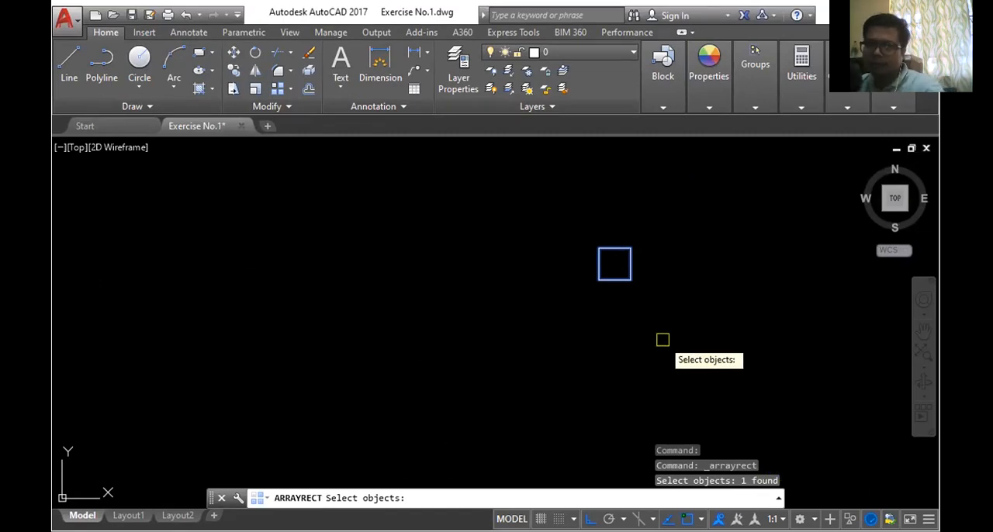
key("Return")
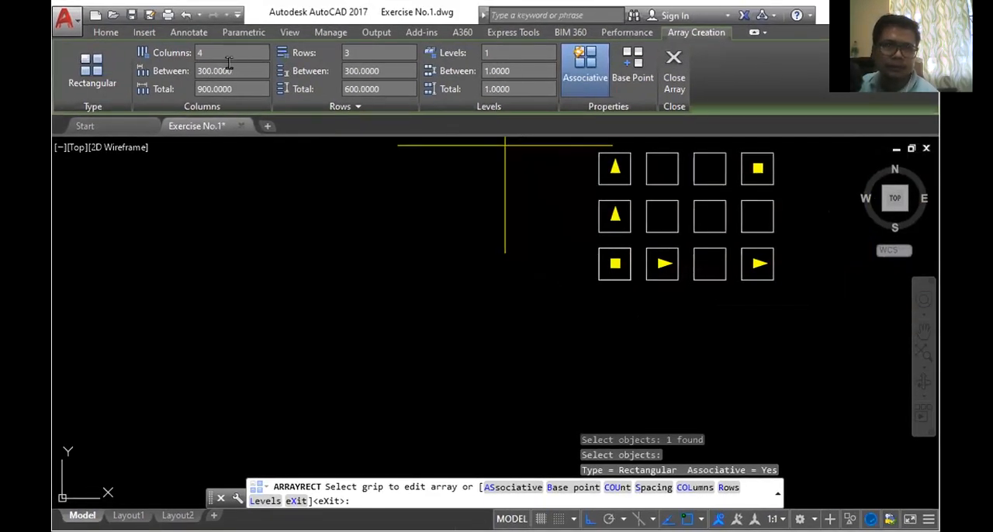
left_click(219, 49)
key("BackSpace")
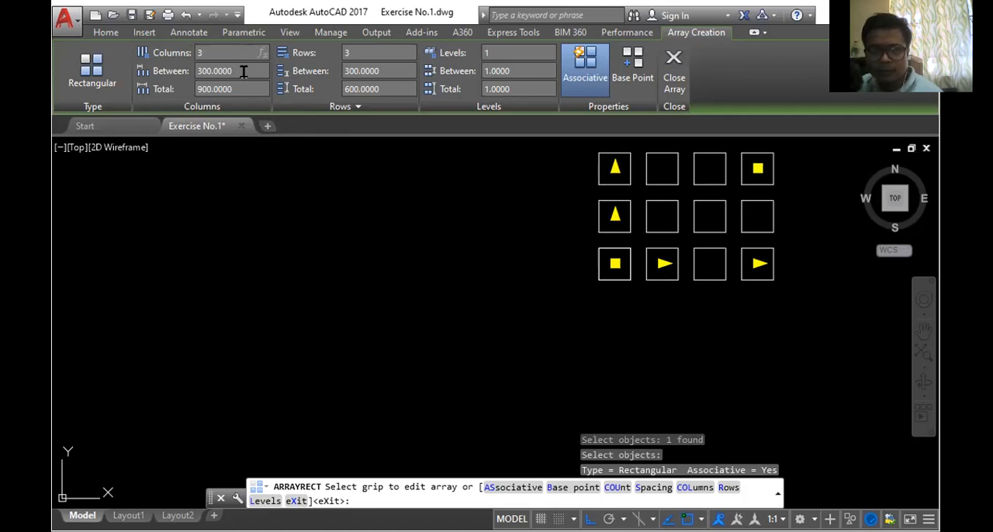
key("Return")
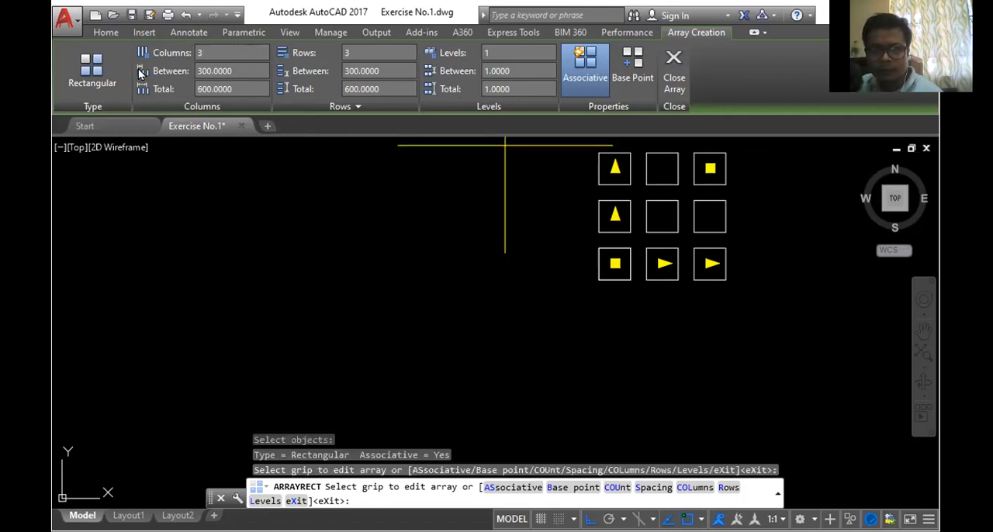
- Set both the column spacing and the row spacing of the array to 3000 and finish the array
left_click(238, 70)
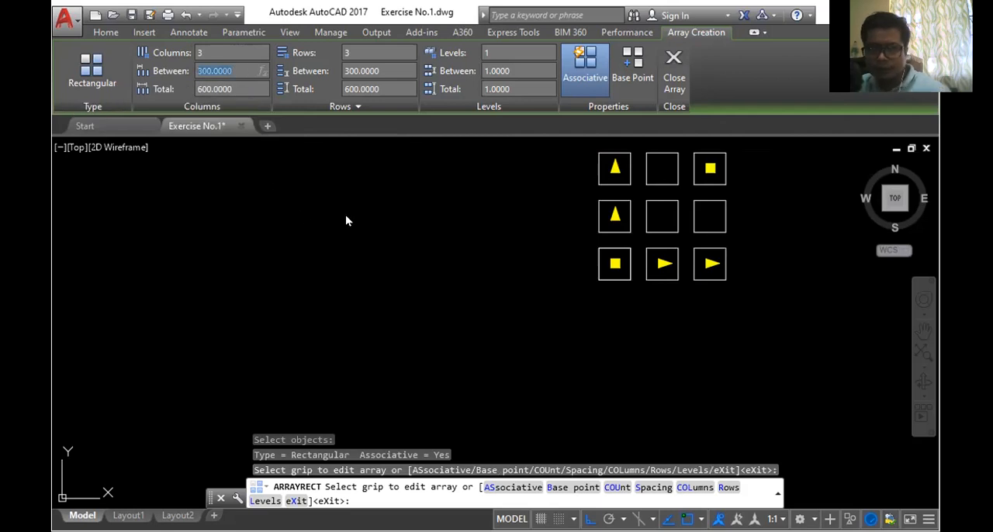
type("3000")
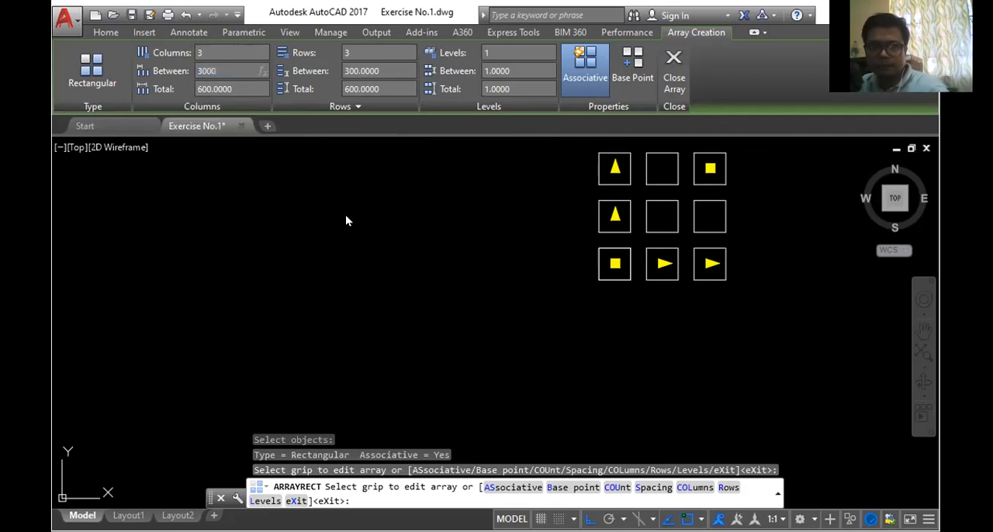
key("Return")
left_click(365, 71)
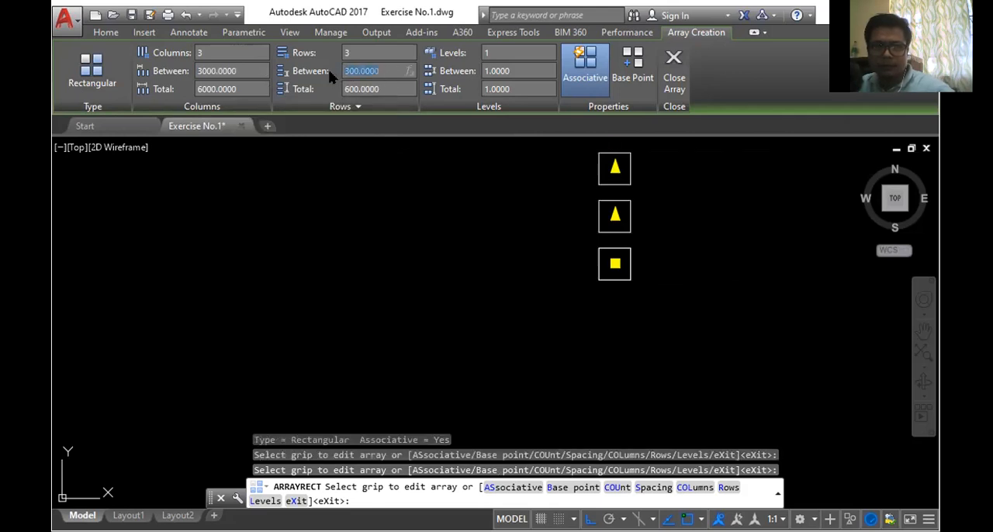
type("3000")
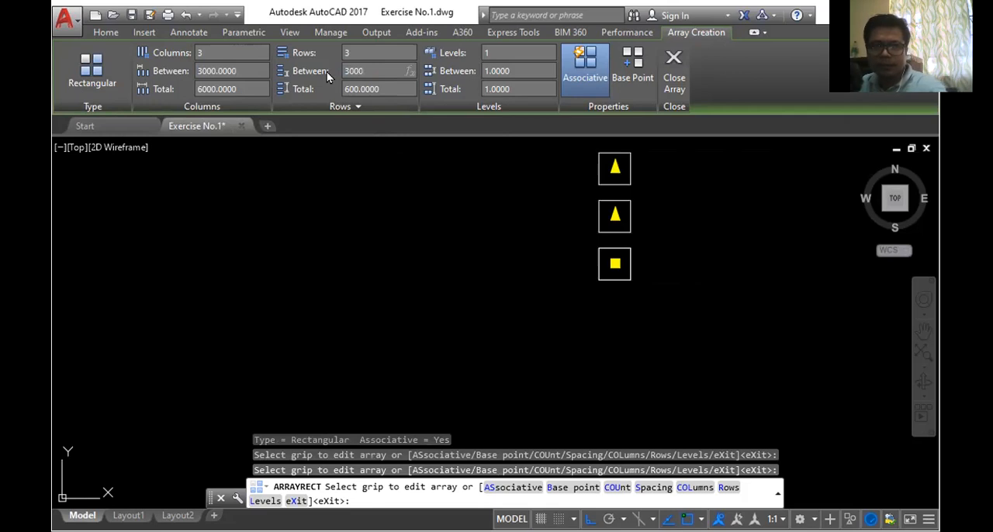
key("Return")
scroll(468, 249, "down", 4)
scroll(476, 246, "down", 2)
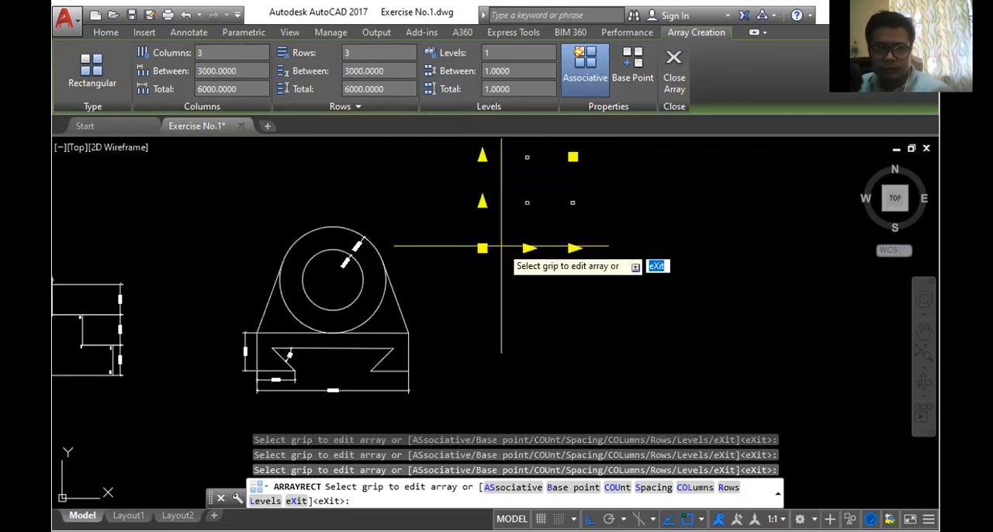
scroll(569, 224, "up", 2)
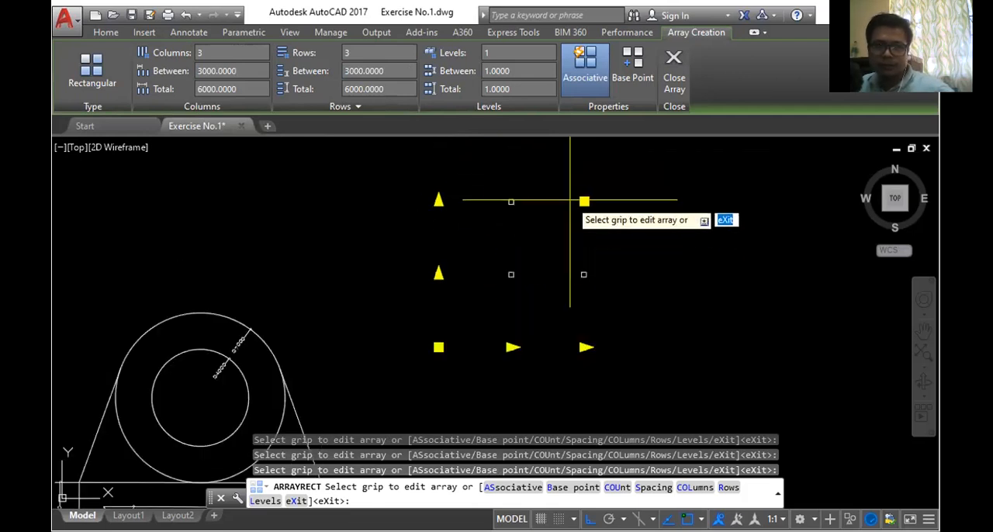
left_click(674, 78)
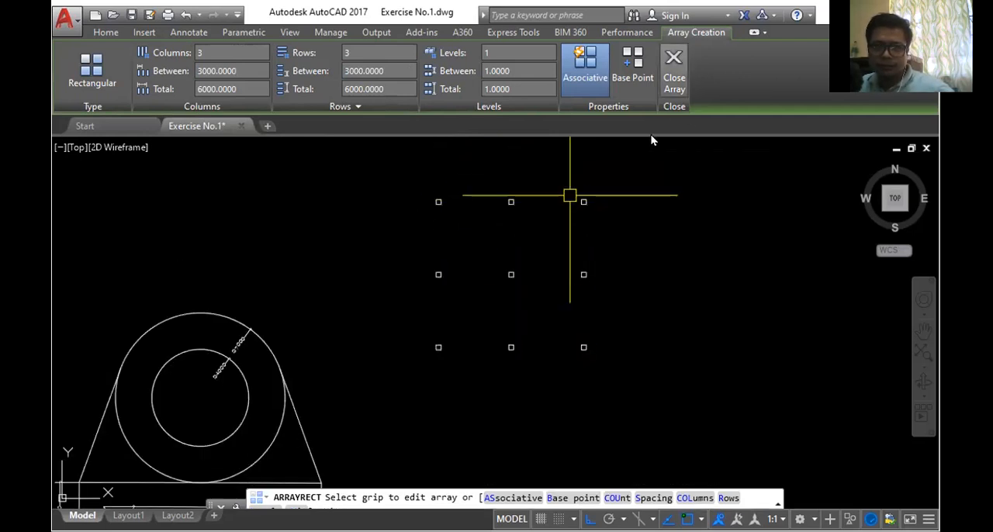
- Draw horizontal lines joining the facing sides of the three squares in the array's top row
scroll(492, 178, "up", 4)
scroll(494, 173, "down", 4)
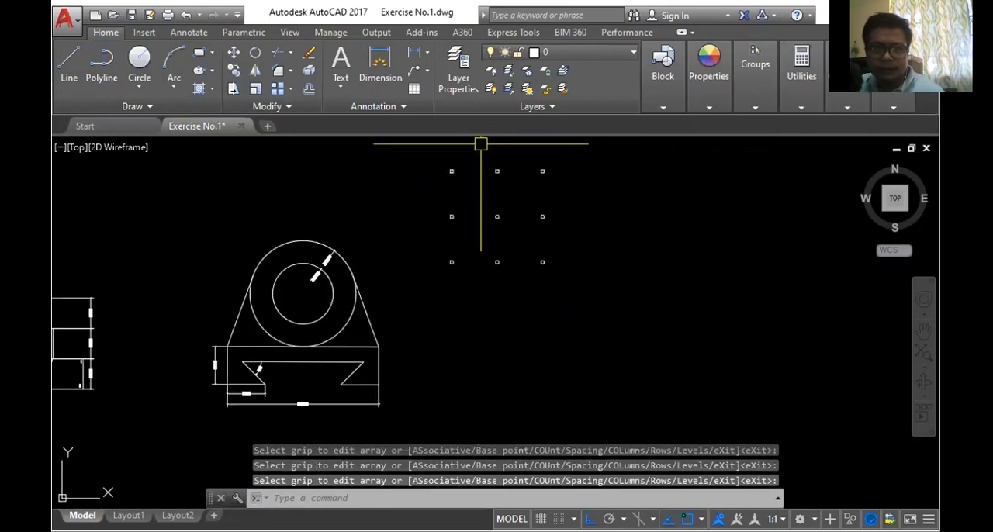
type("l")
key("Return")
scroll(474, 162, "up", 8)
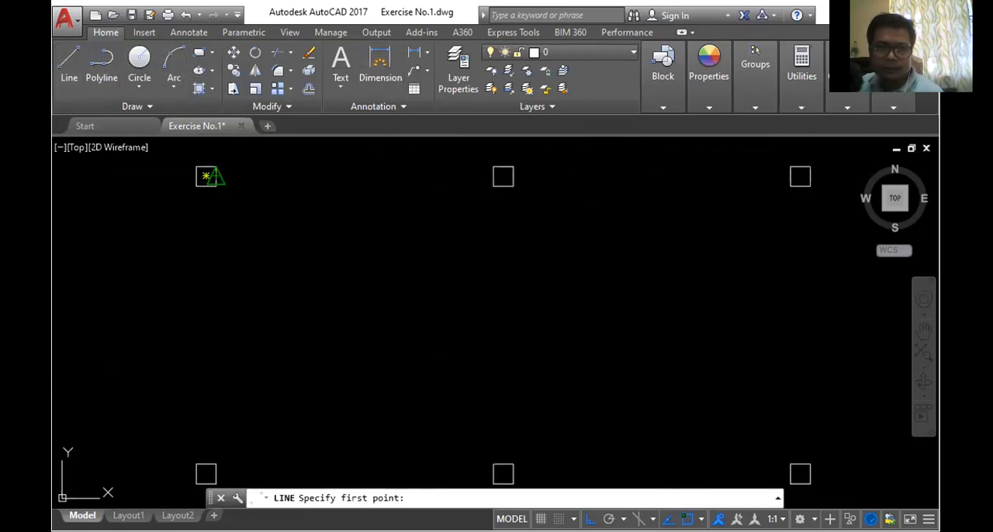
left_click(213, 176)
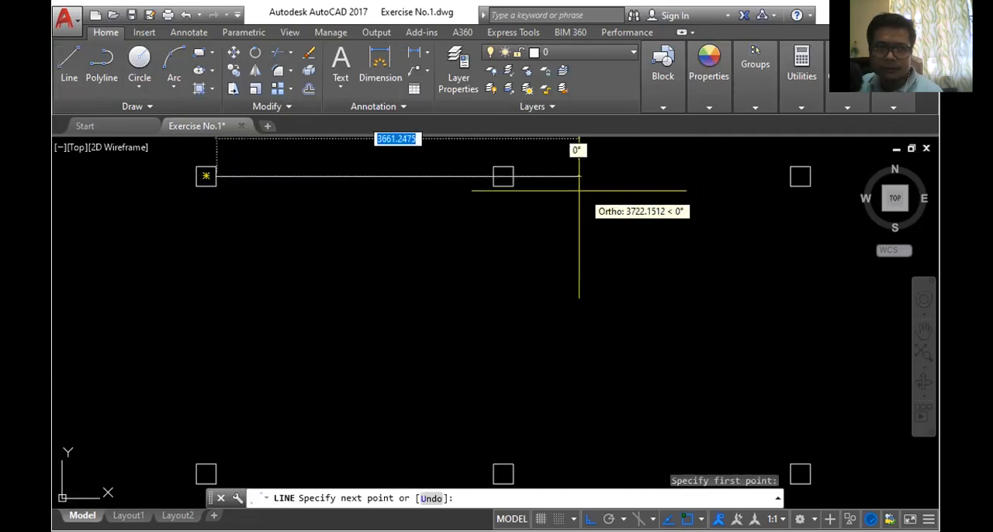
left_click(503, 176)
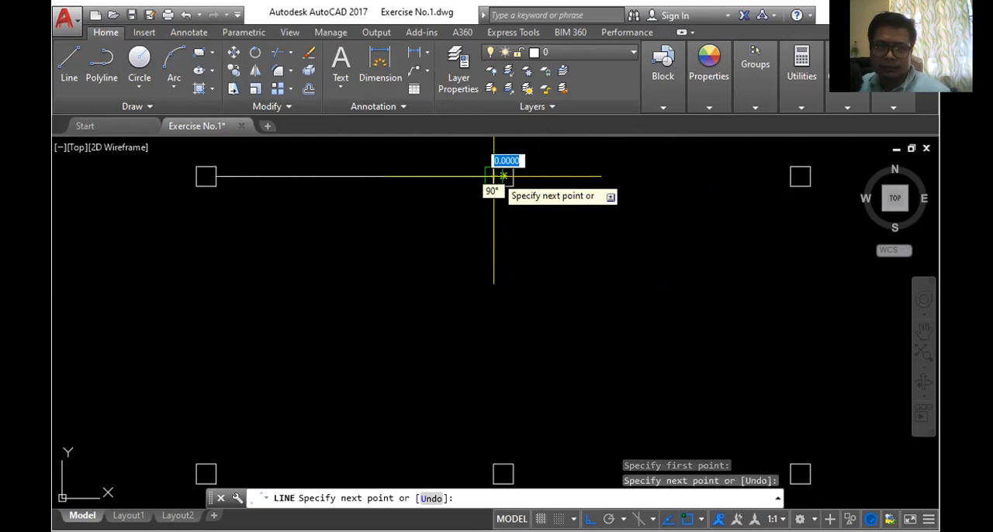
key("Return")
key("Return")
left_click(501, 176)
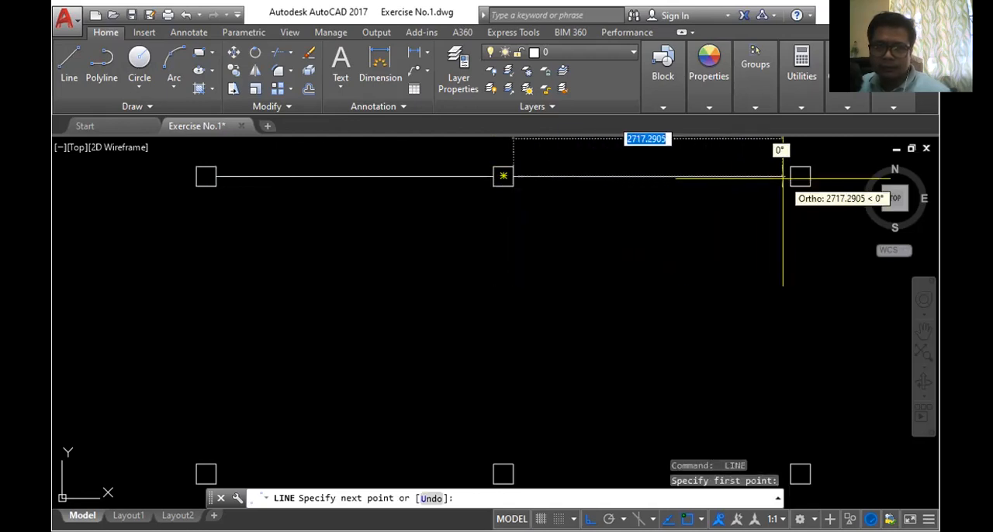
left_click(800, 176)
key("Return")
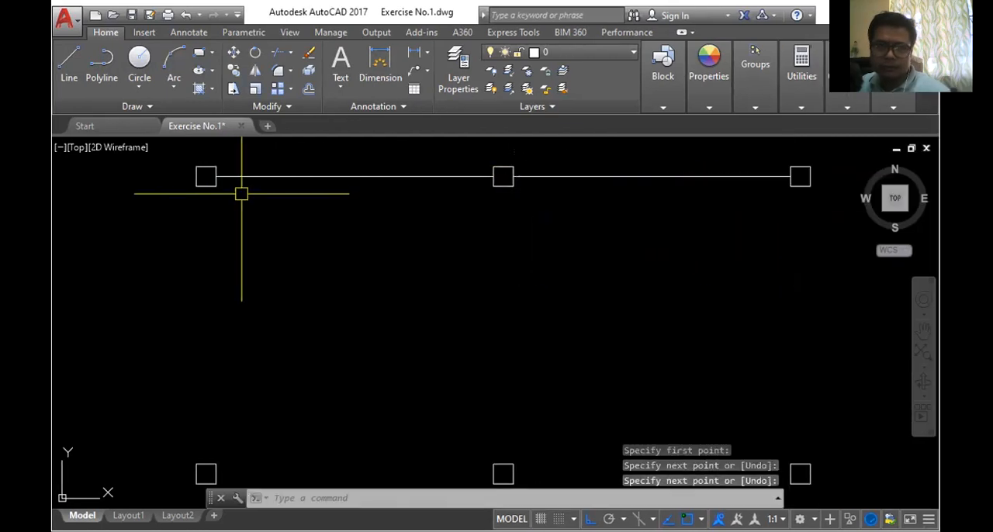
- Draw a vertical line joining the top-left square to the middle-left square of the array
key("Return")
left_click(206, 176)
scroll(207, 178, "down", 4)
scroll(238, 310, "up", 4)
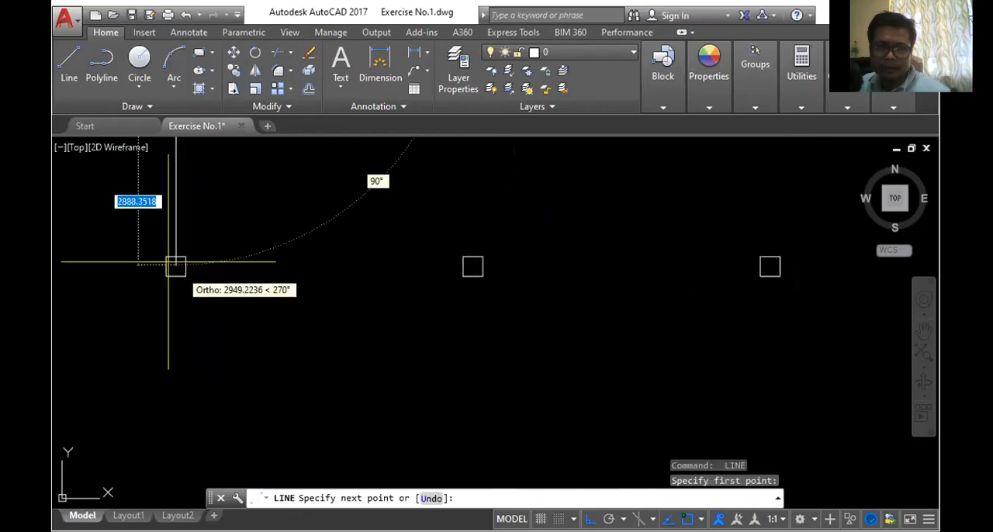
left_click(176, 266)
key("Return")
scroll(364, 258, "down", 4)
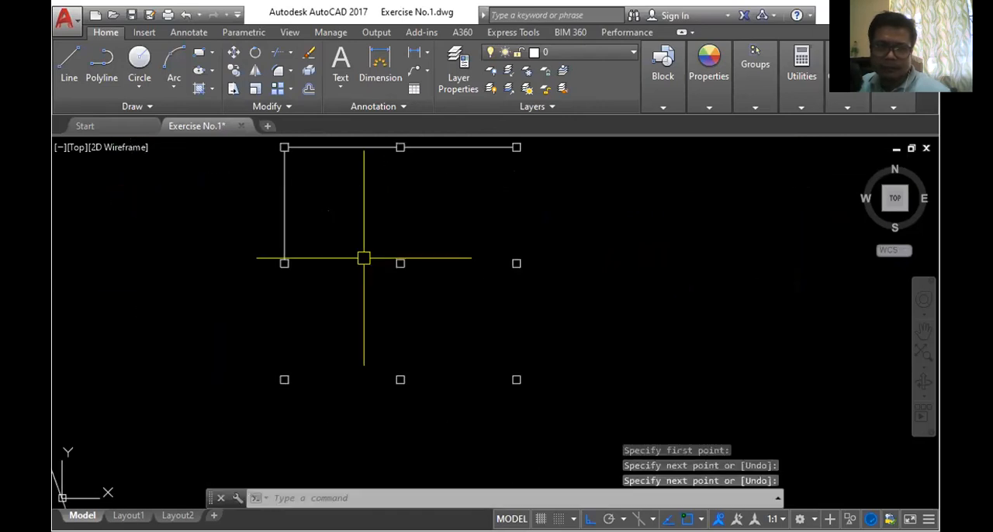
- Draw a vertical line joining the middle-left square to the bottom-left square of the array
scroll(457, 267, "down", 3)
scroll(435, 260, "up", 3)
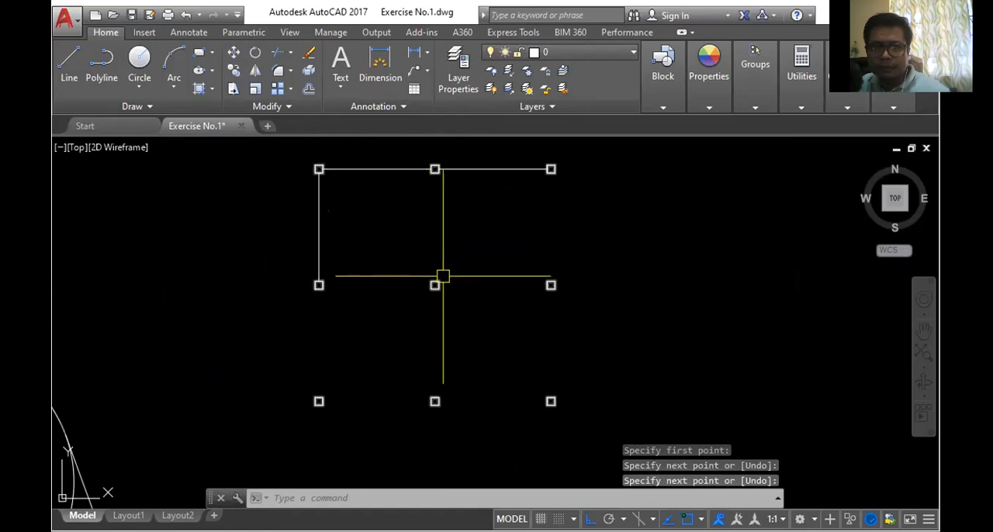
scroll(435, 280, "up", 2)
scroll(434, 257, "down", 4)
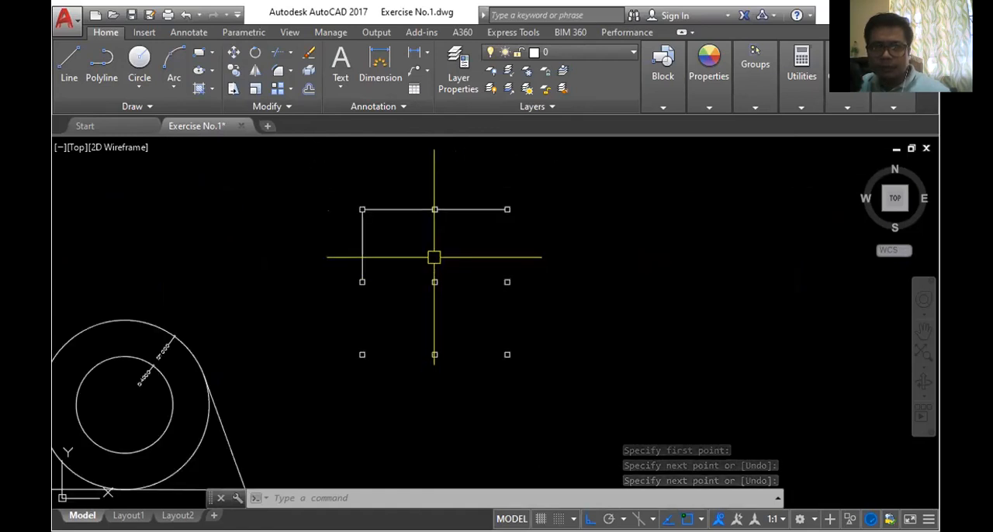
scroll(433, 256, "up", 2)
scroll(435, 292, "up", 2)
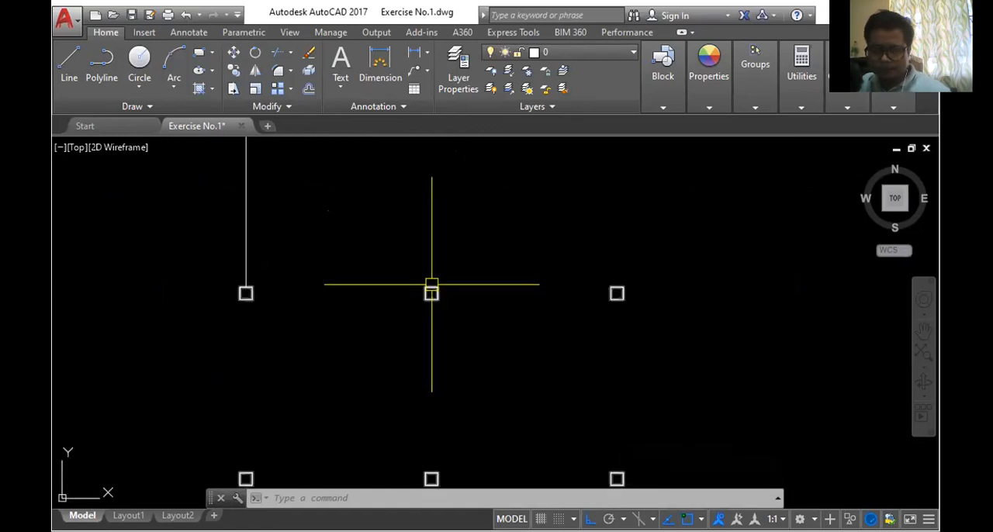
scroll(455, 284, "down", 2)
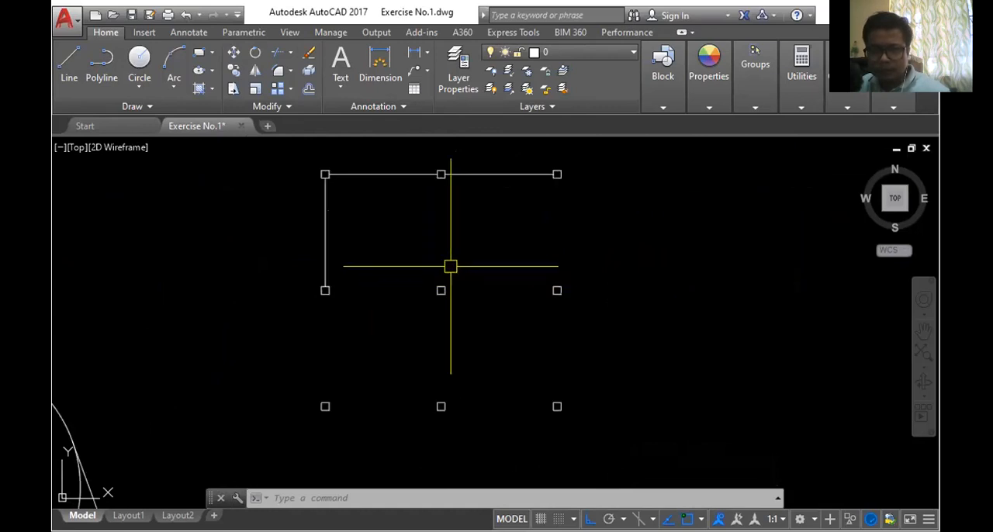
left_click(70, 66)
scroll(345, 350, "up", 4)
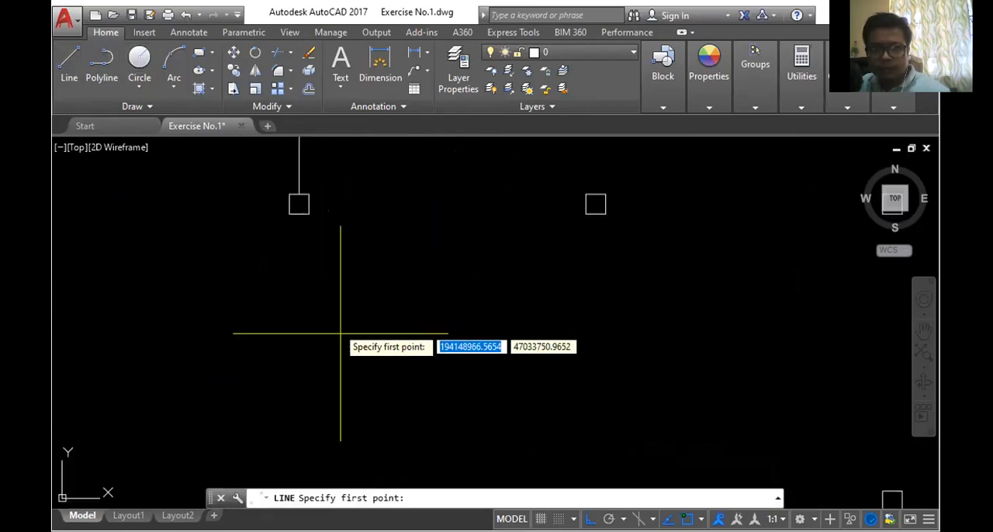
left_click(299, 204)
scroll(310, 331, "down", 4)
scroll(319, 344, "up", 2)
left_click(323, 345)
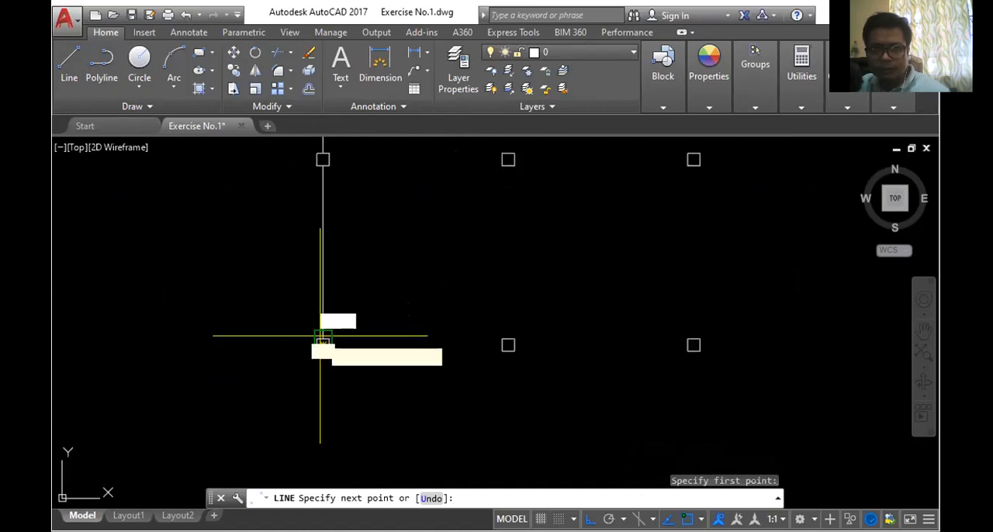
- Draw horizontal lines joining the bottom-row squares and a line from the bottom-right square up to the middle-right square
left_click(507, 345)
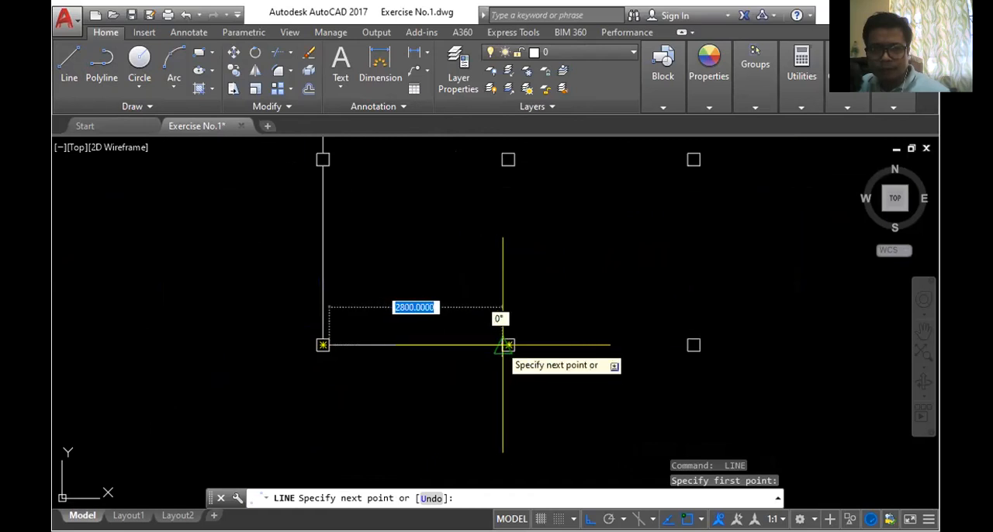
left_click(693, 345)
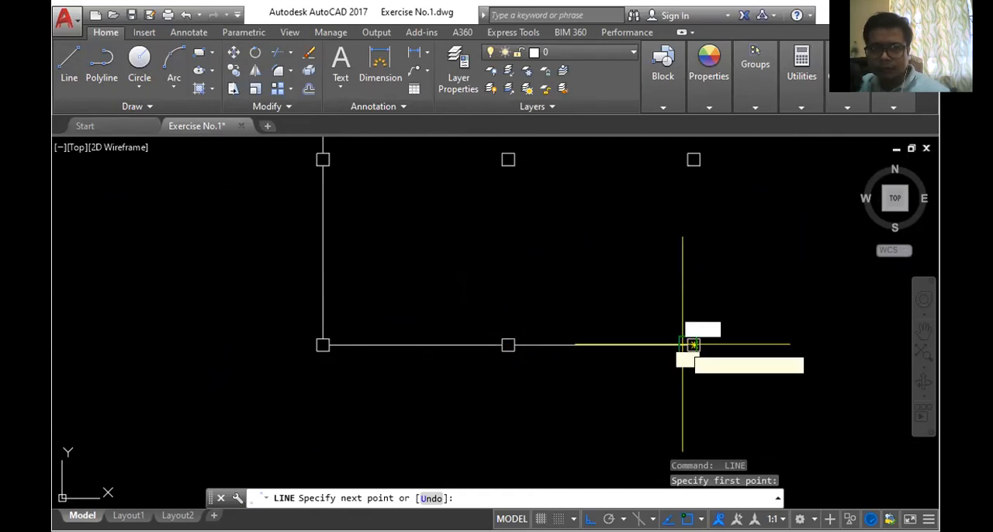
left_click(694, 338)
scroll(694, 339, "up", 2)
scroll(694, 341, "down", 2)
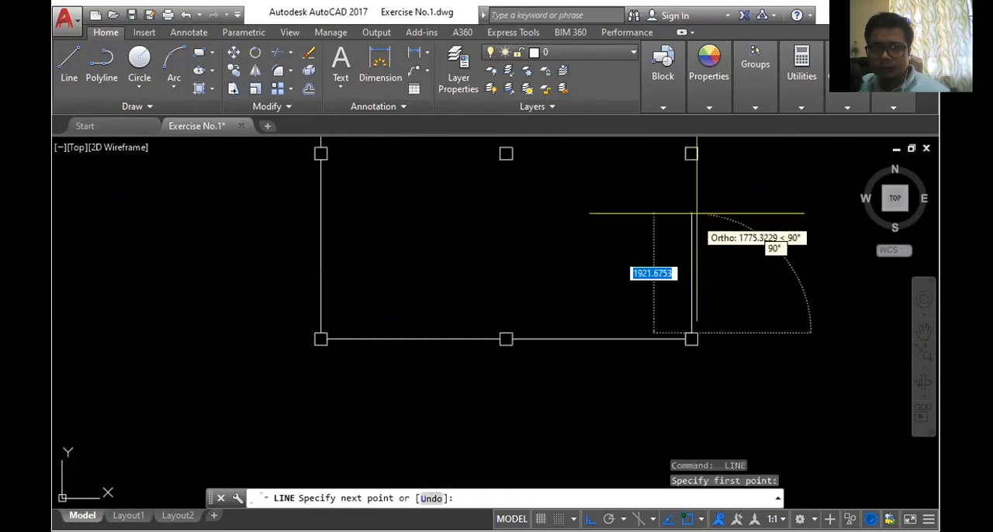
left_click(692, 154)
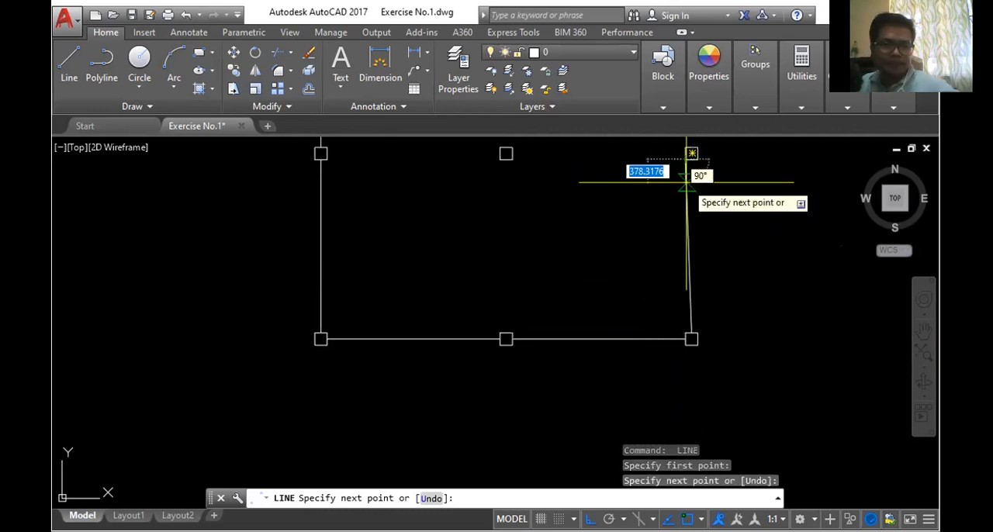
key("Escape")
- Erase the whole array of squares together with all the lines connecting them
scroll(659, 326, "down", 4)
scroll(538, 197, "up", 3)
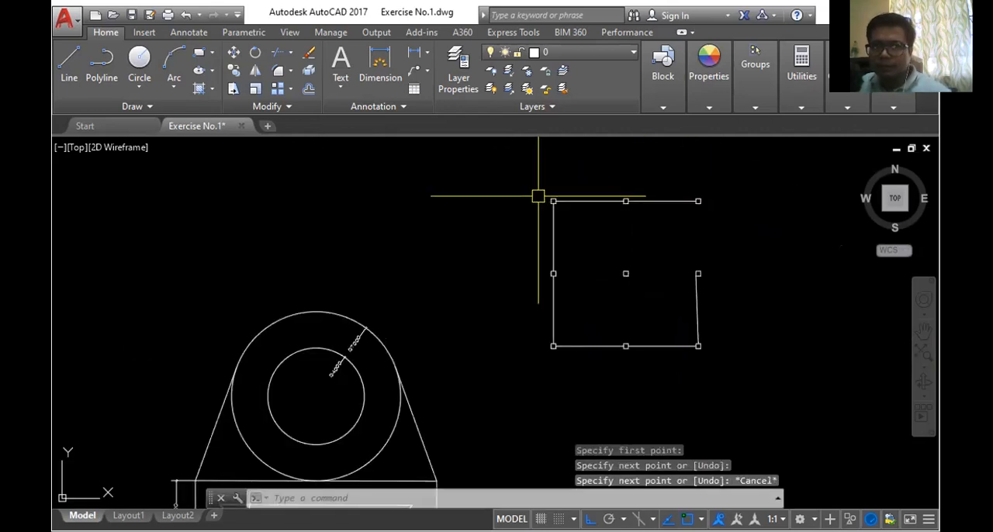
scroll(508, 175, "up", 2)
scroll(507, 175, "down", 2)
left_click(503, 167)
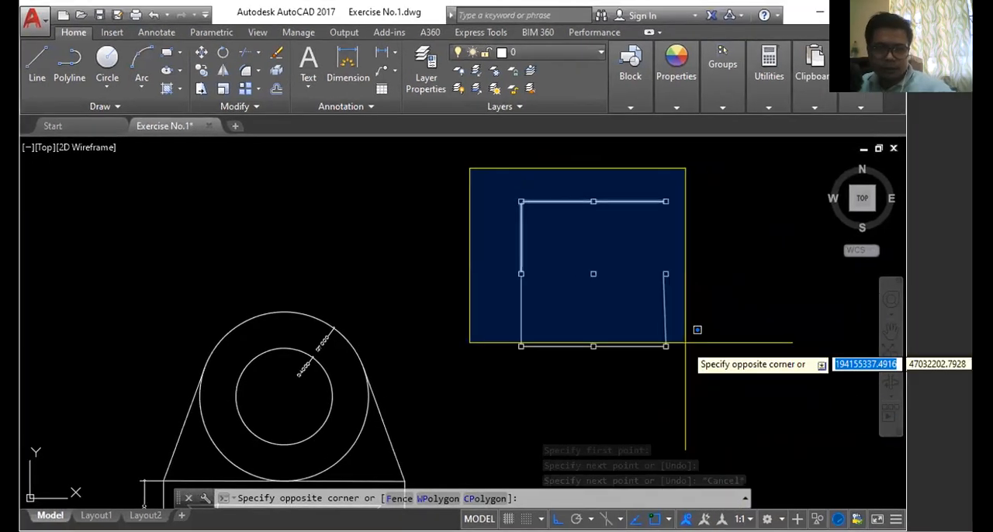
key("Escape")
scroll(586, 283, "up", 6)
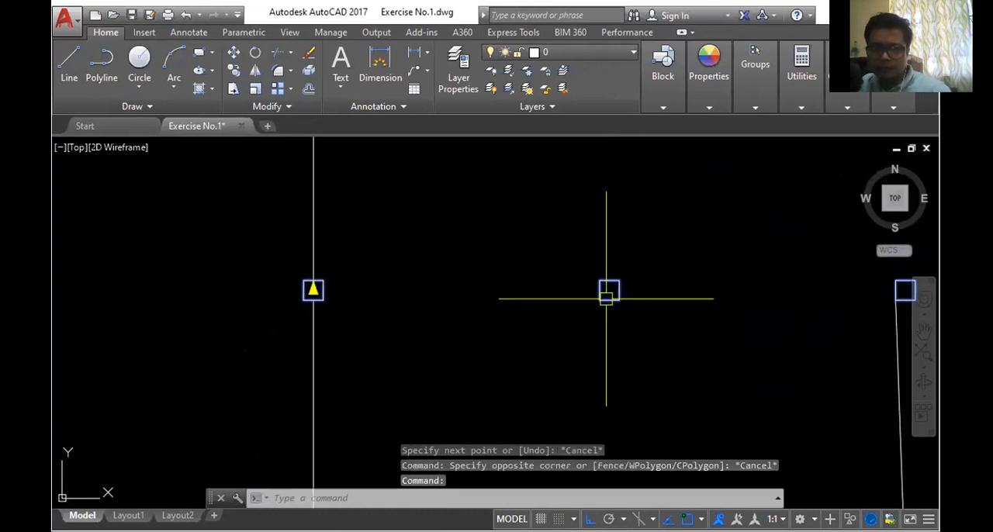
scroll(606, 298, "down", 4)
scroll(543, 151, "down", 4)
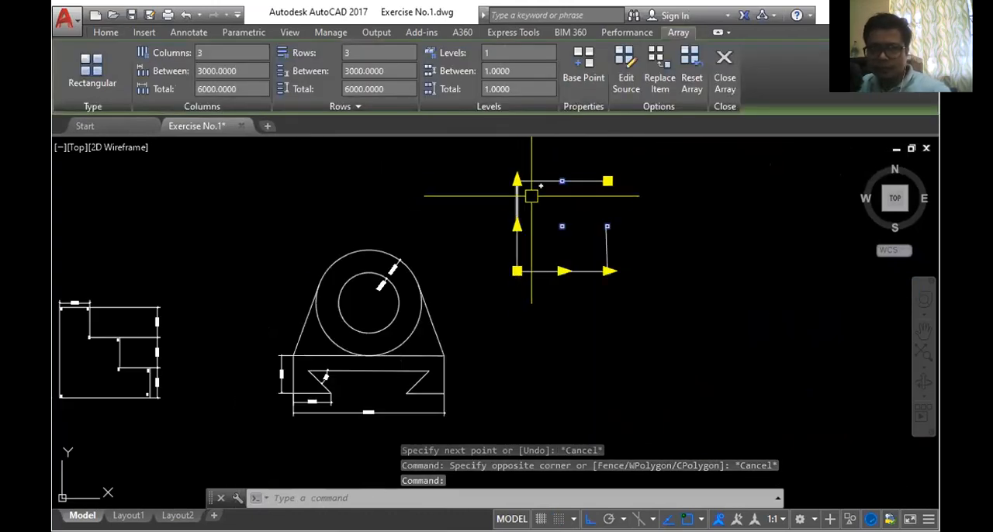
scroll(532, 196, "up", 2)
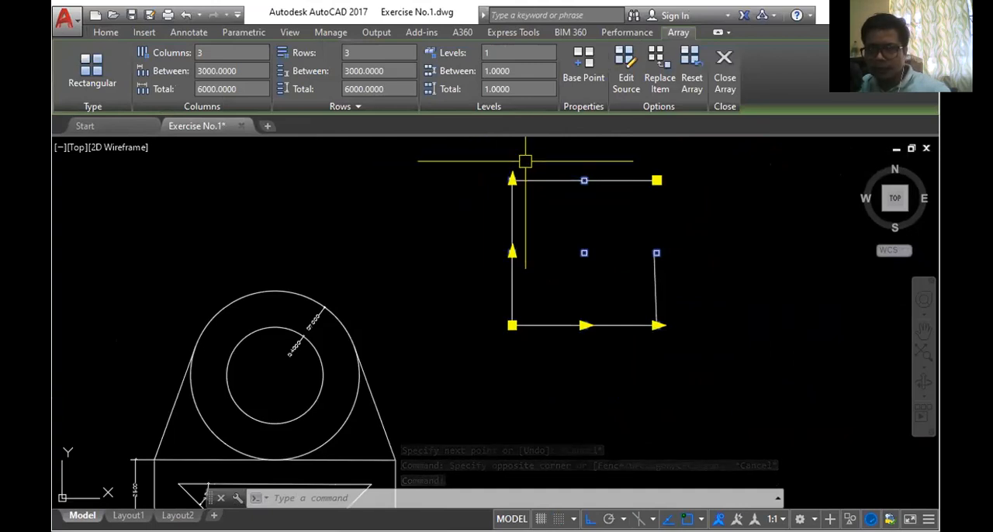
left_click(479, 159)
left_click(756, 396)
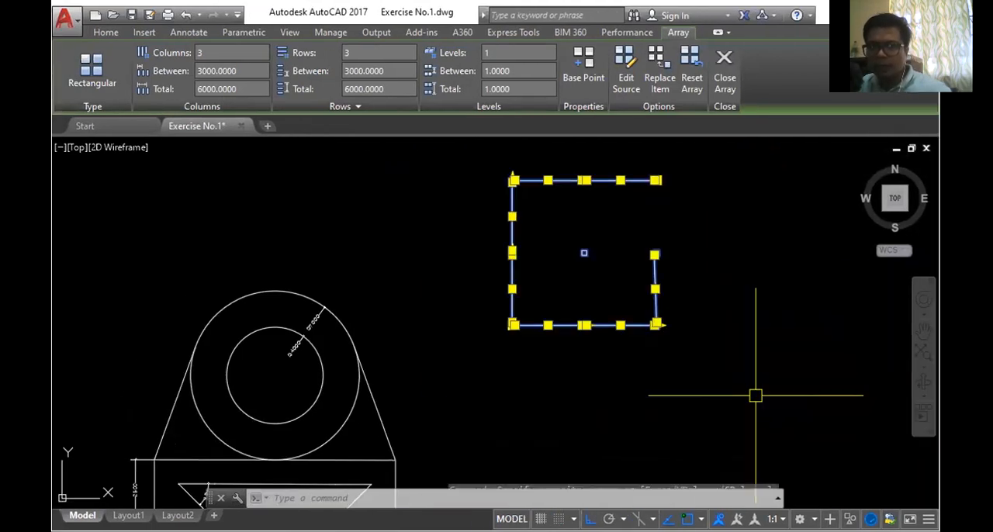
key("Delete")
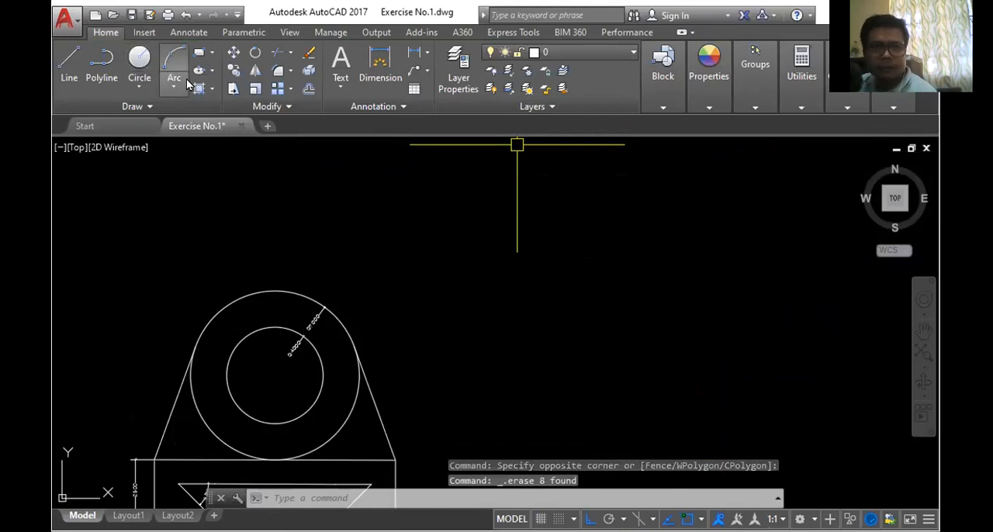
- Draw an open stepped polyline beside the circular bracket, running across, down, across, up and across again with square corners
left_click(292, 90)
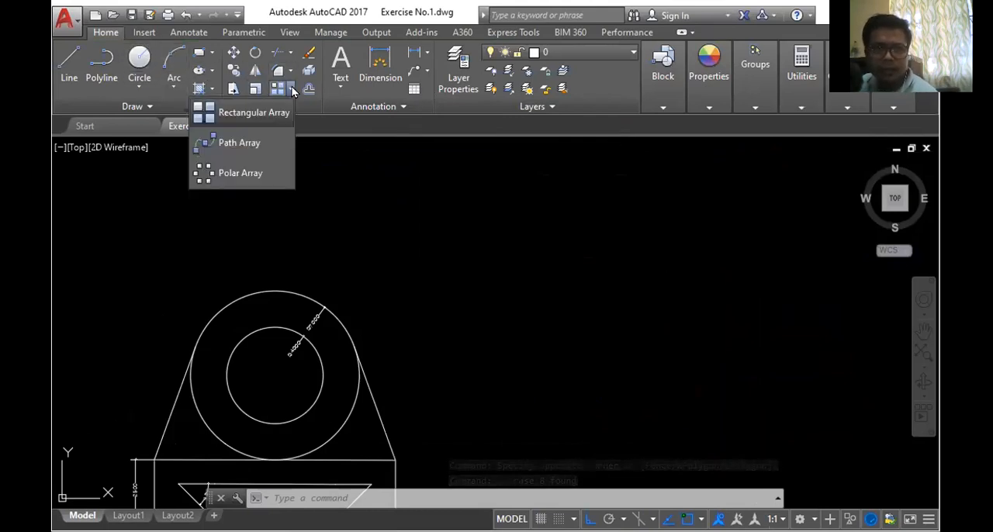
left_click(388, 187)
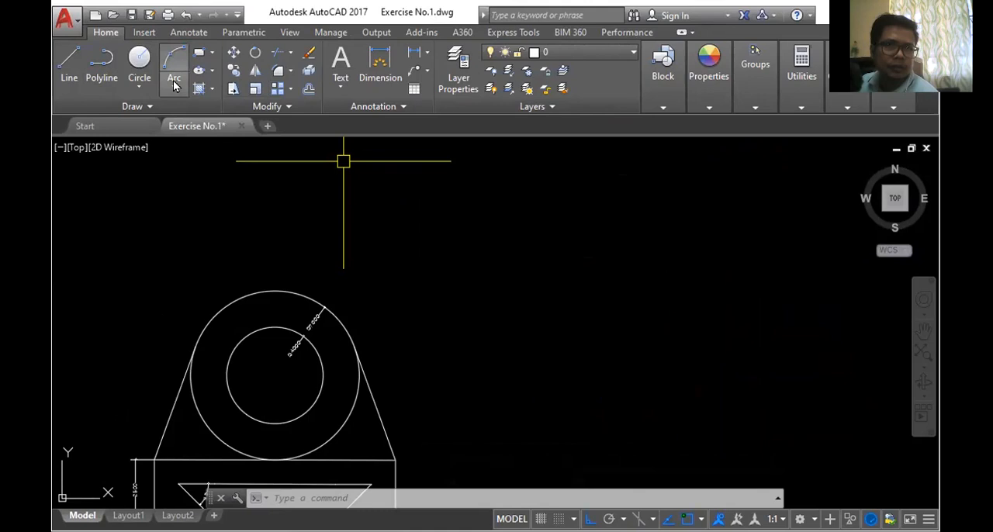
left_click(393, 211)
left_click(527, 212)
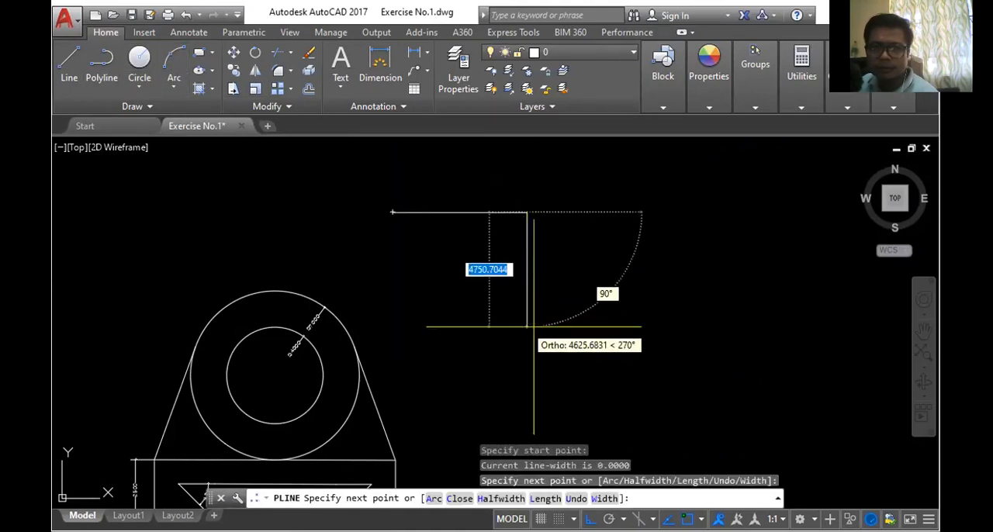
left_click(527, 333)
left_click(662, 334)
left_click(662, 217)
left_click(745, 232)
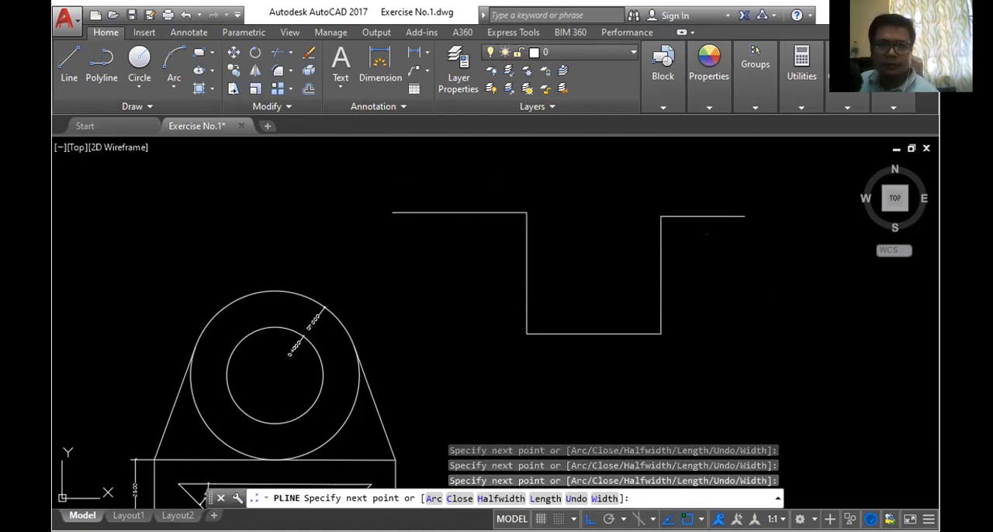
key("Escape")
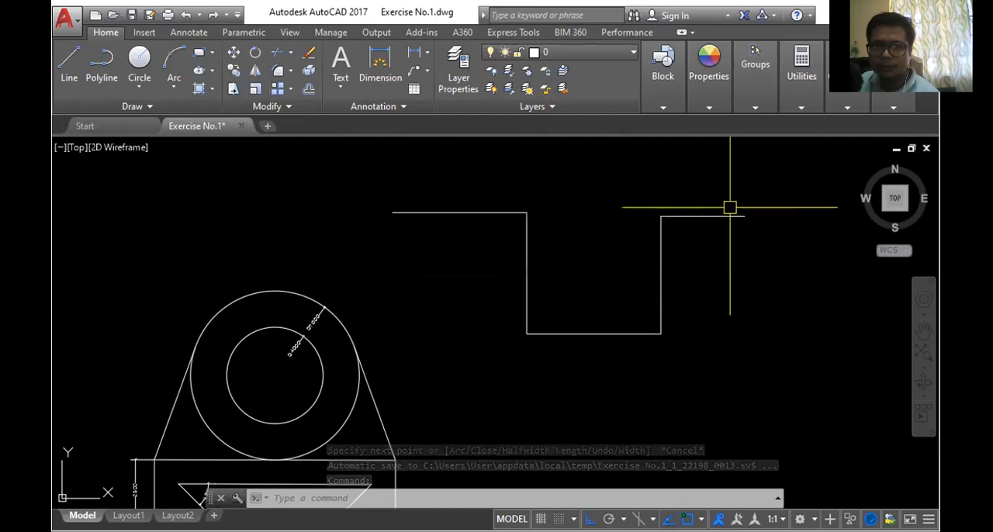
- Draw a small circle just below the starting end of the stepped polyline
left_click(138, 62)
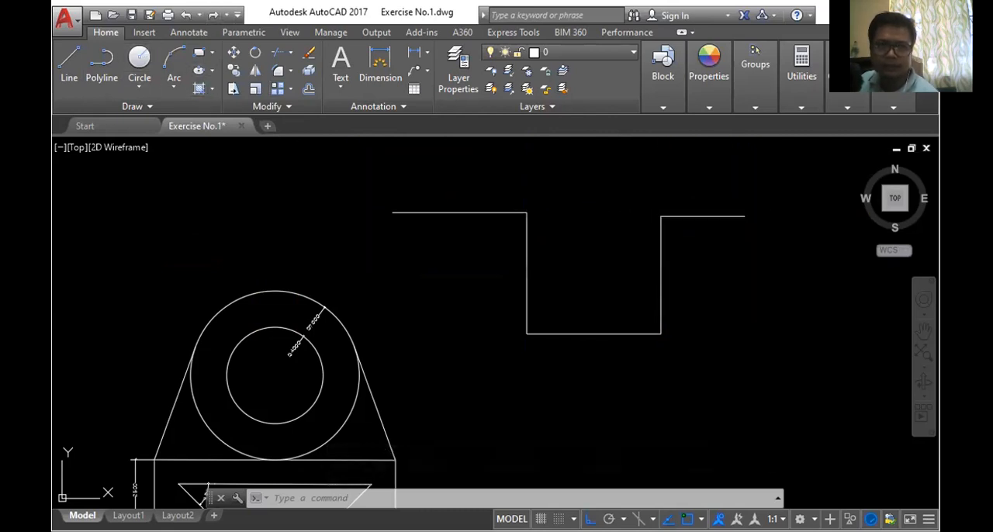
left_click(391, 229)
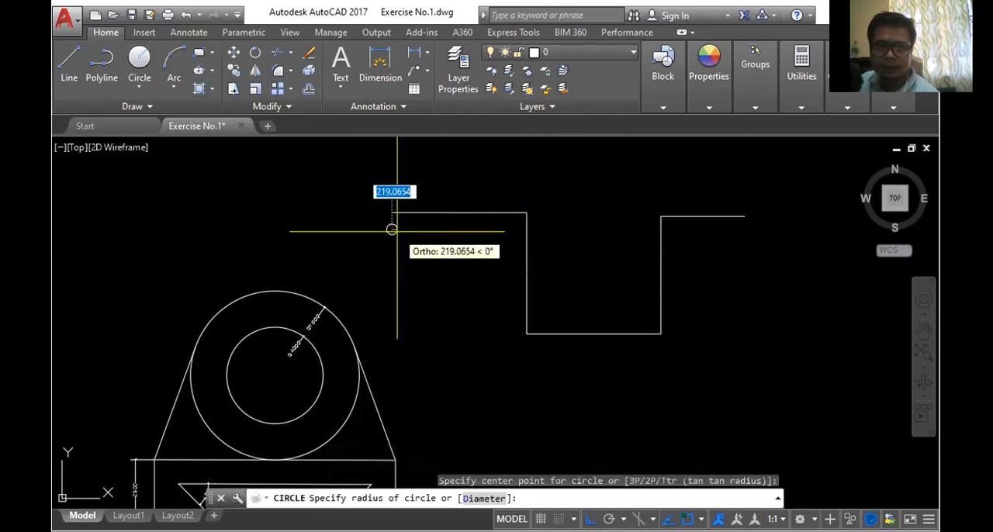
scroll(391, 230, "up", 3)
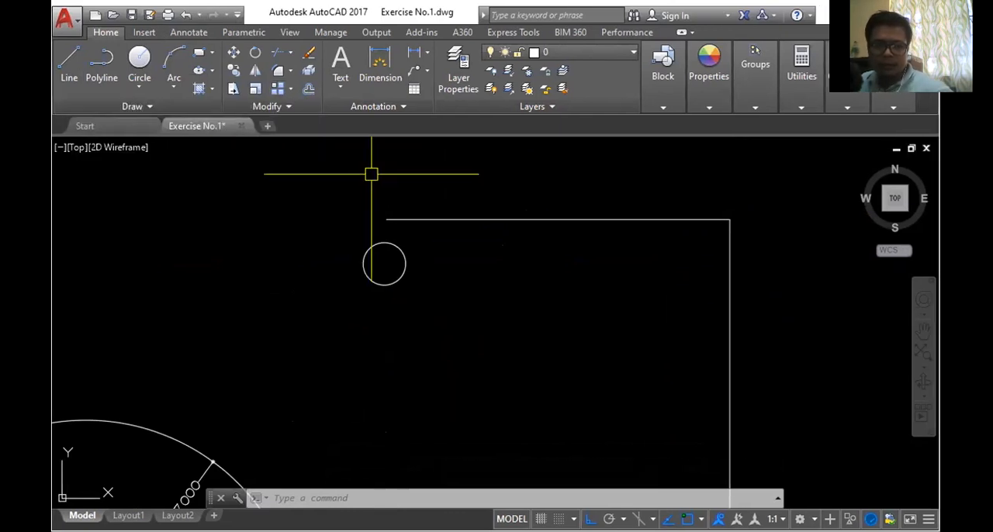
- Create a path array of the small circle, using the stepped polyline as the path curve
type("a")
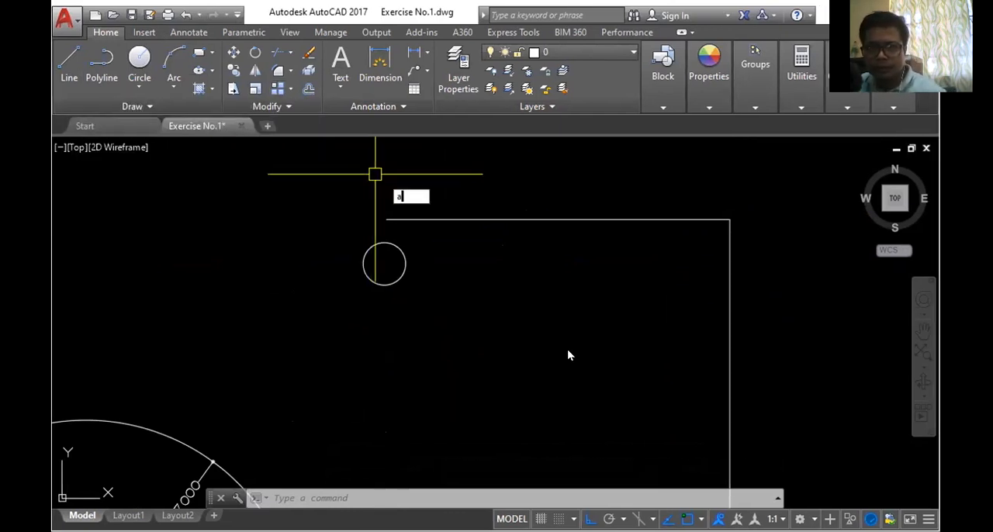
type("r")
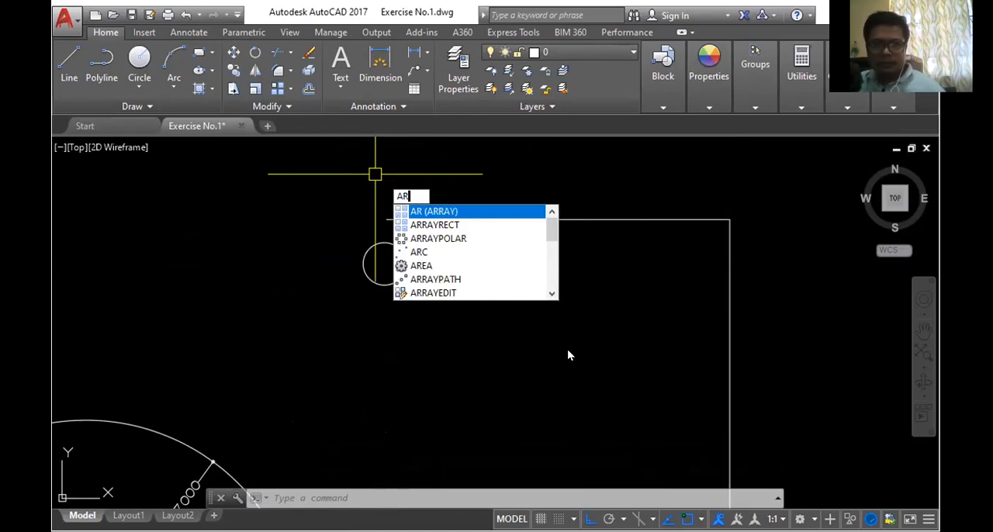
key("Return")
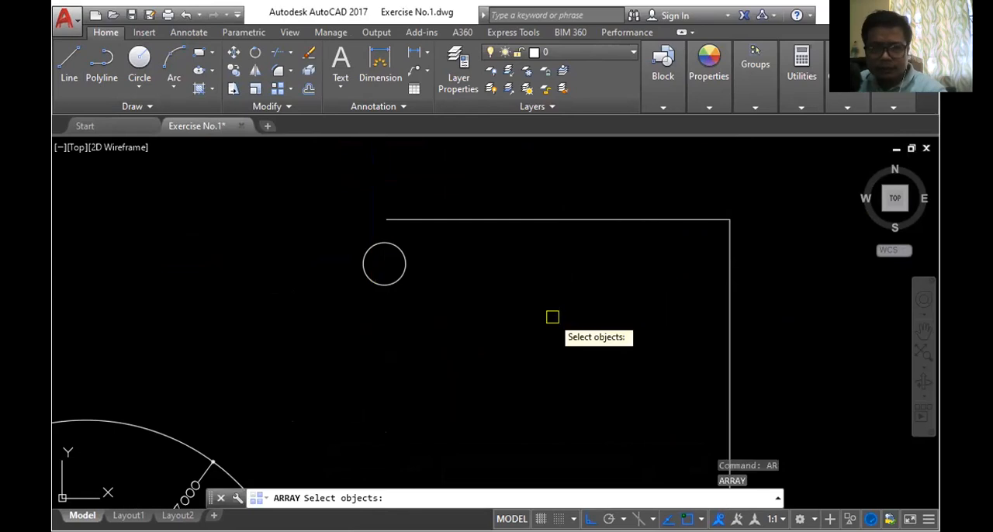
left_click(393, 250)
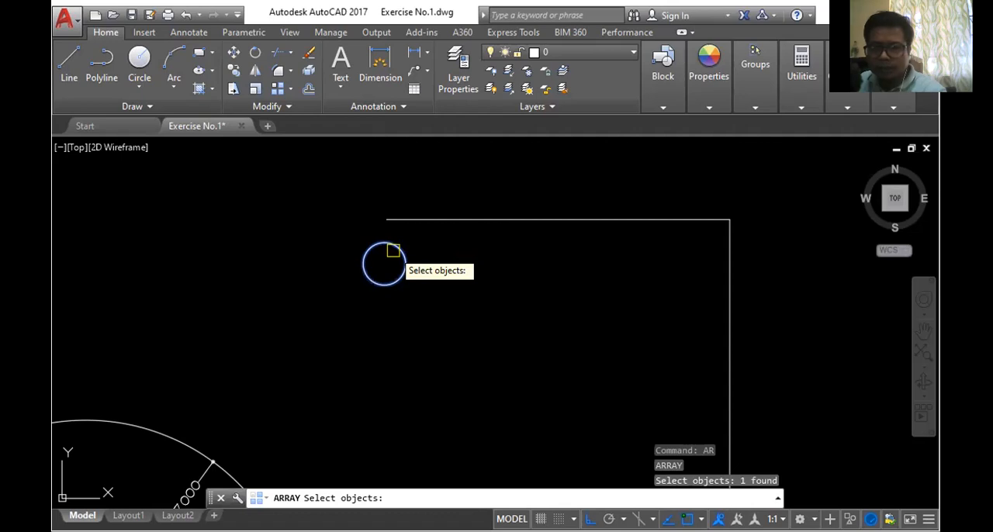
key("Return")
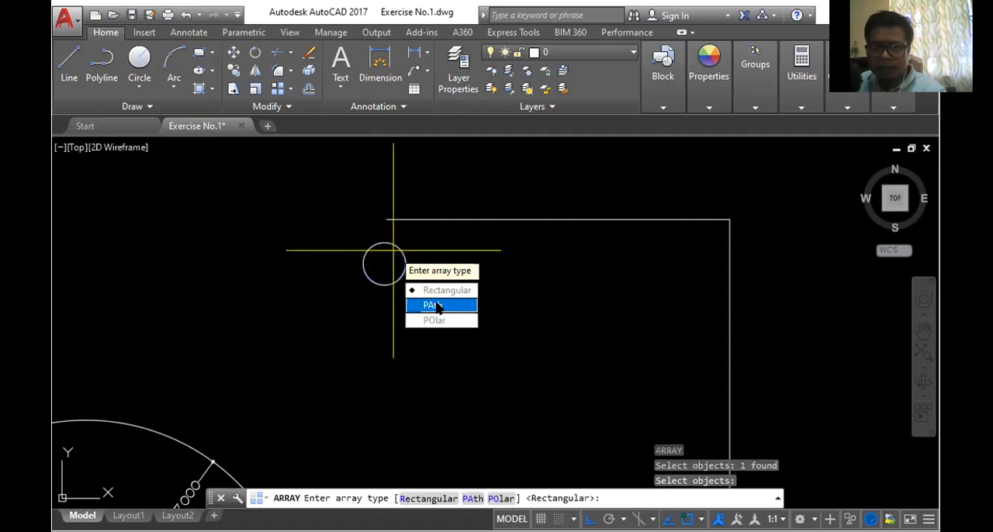
left_click(433, 305)
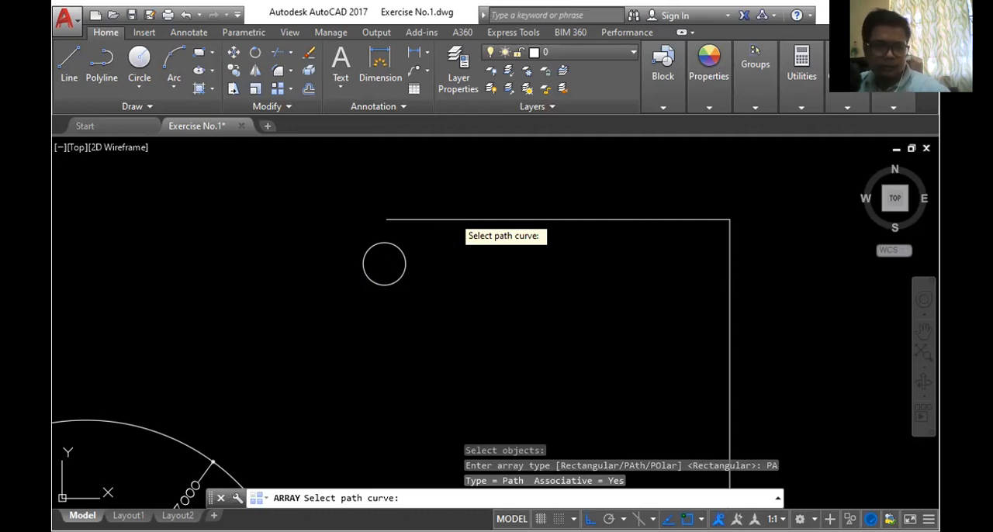
left_click(450, 220)
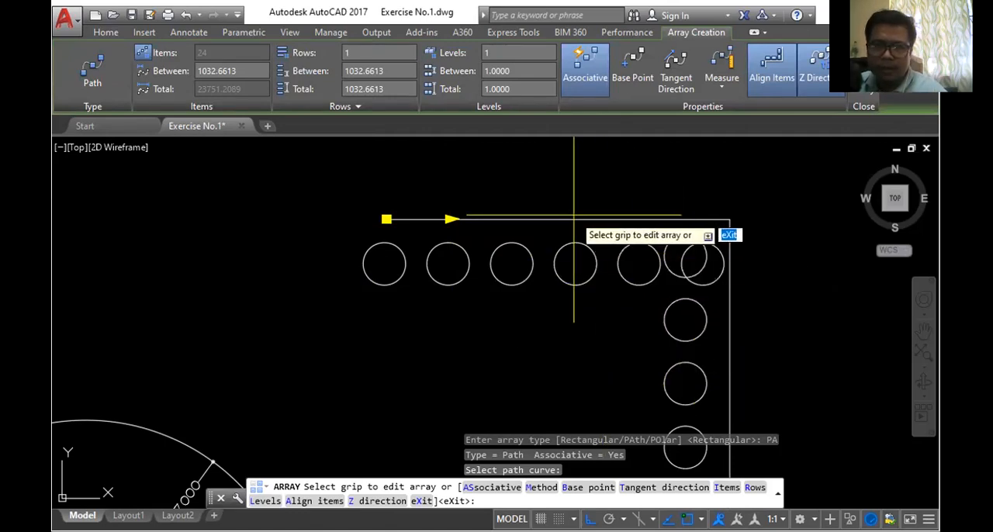
- Set the spacing between the path array's circles to 3000 and check their distribution along the whole polyline
scroll(574, 215, "down", 2)
scroll(610, 225, "up", 4)
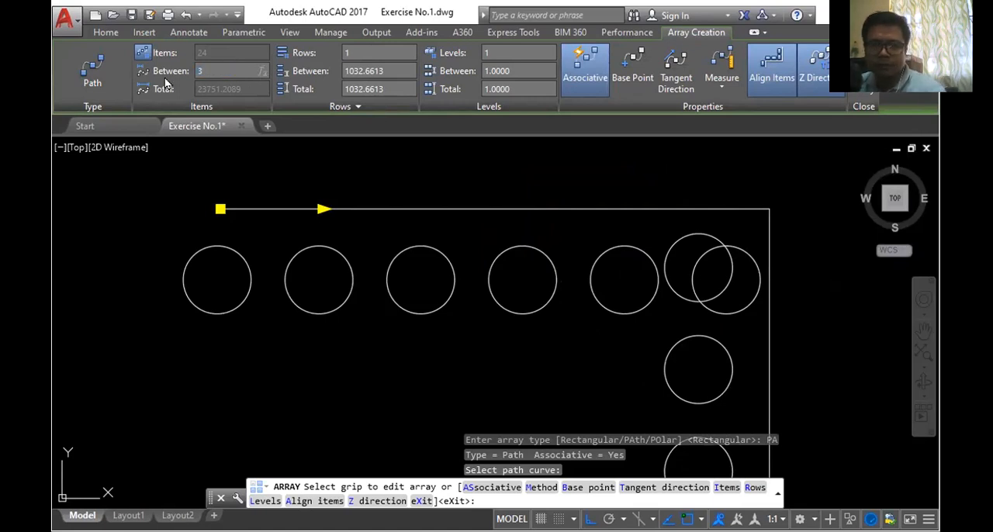
left_click_drag(325, 209, 521, 157)
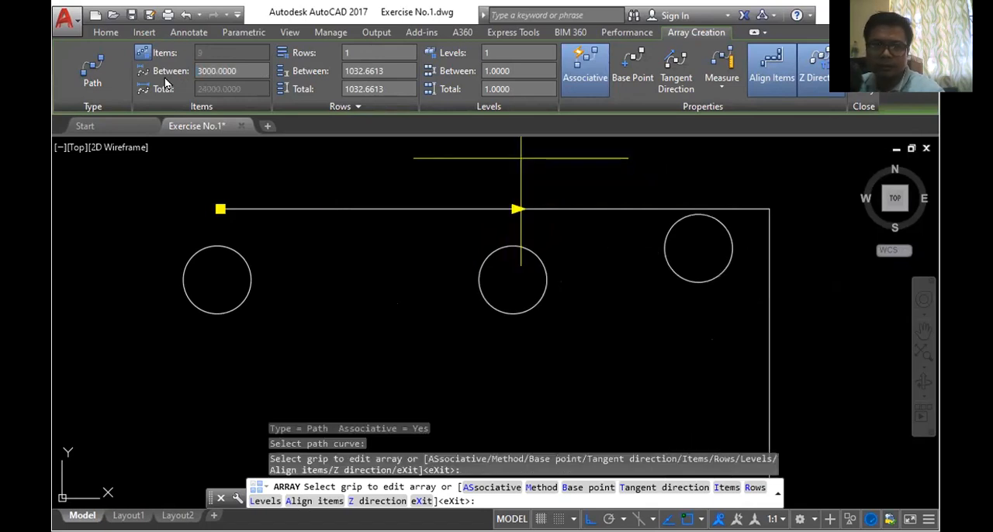
scroll(527, 214, "down", 6)
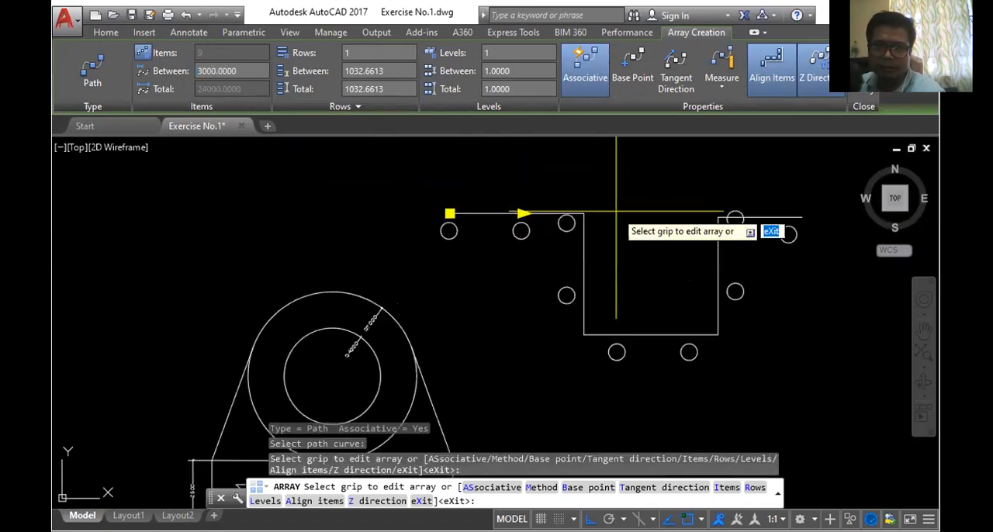
scroll(616, 211, "up", 4)
scroll(568, 210, "down", 4)
scroll(568, 209, "up", 4)
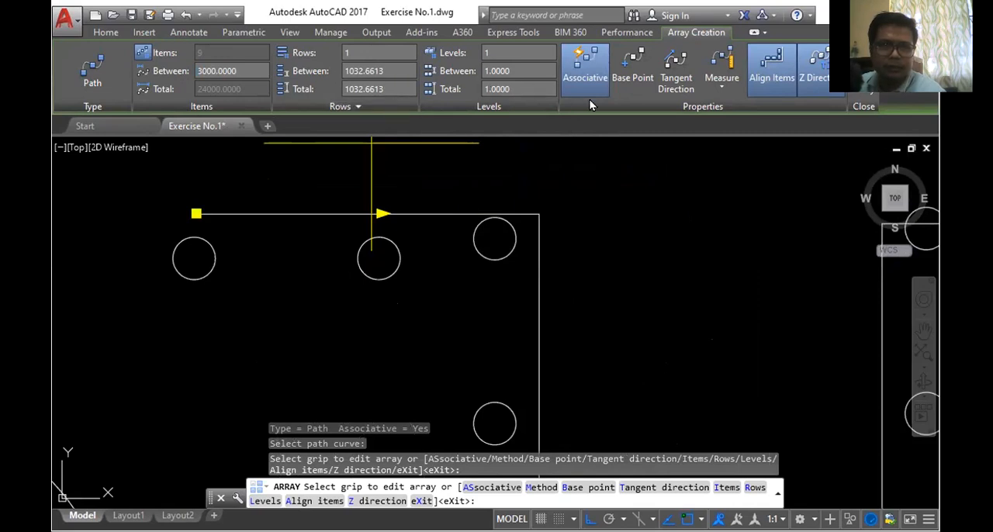
- Turn off item alignment for the path array of circles and finish the array
left_click(633, 74)
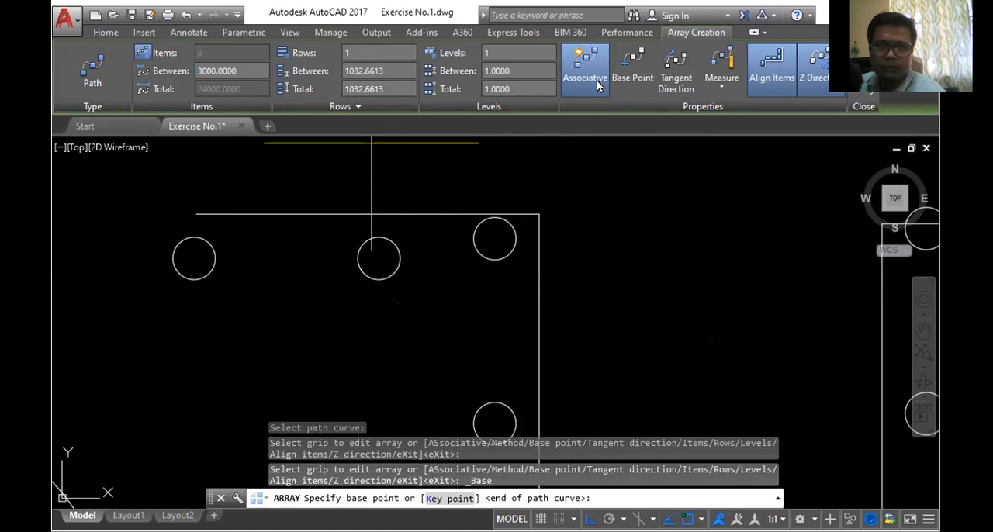
left_click(779, 81)
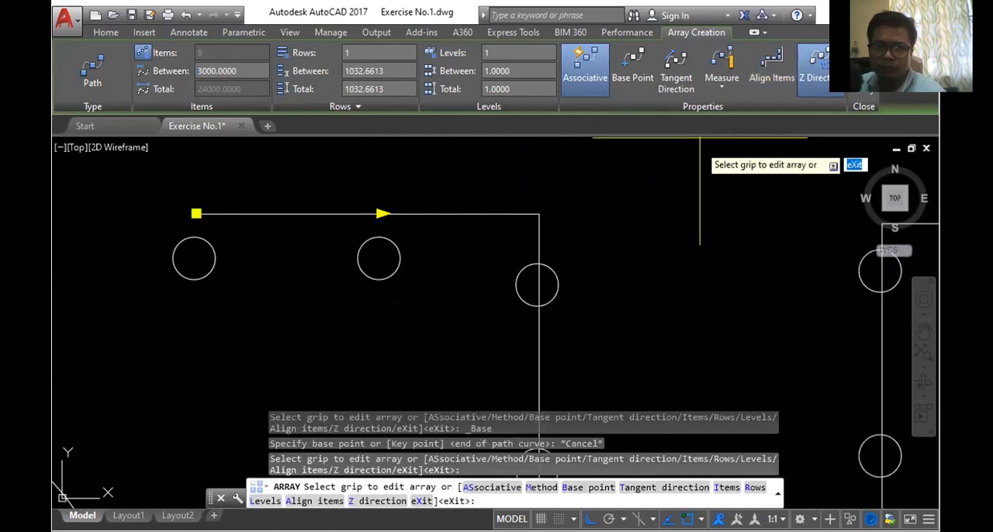
scroll(767, 188, "down", 3)
scroll(765, 190, "up", 3)
scroll(752, 191, "down", 3)
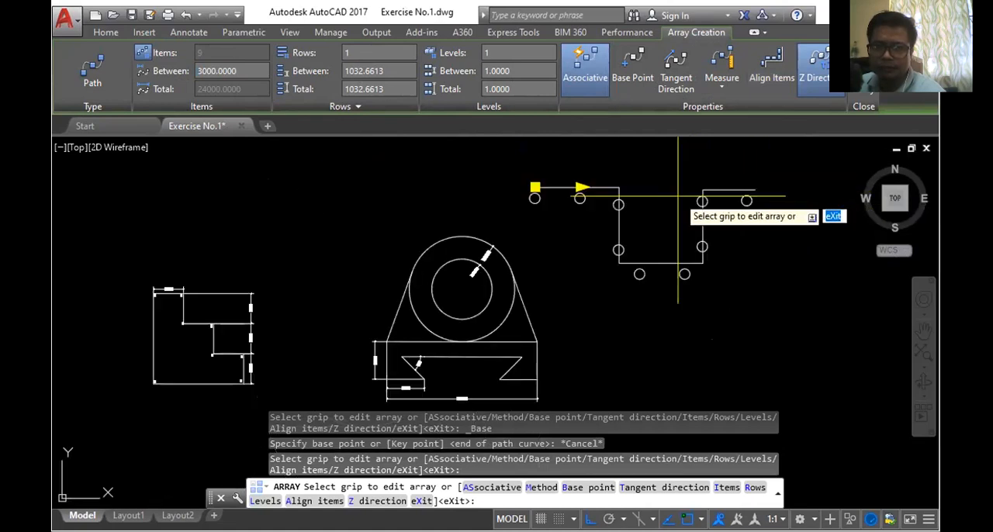
scroll(749, 193, "up", 3)
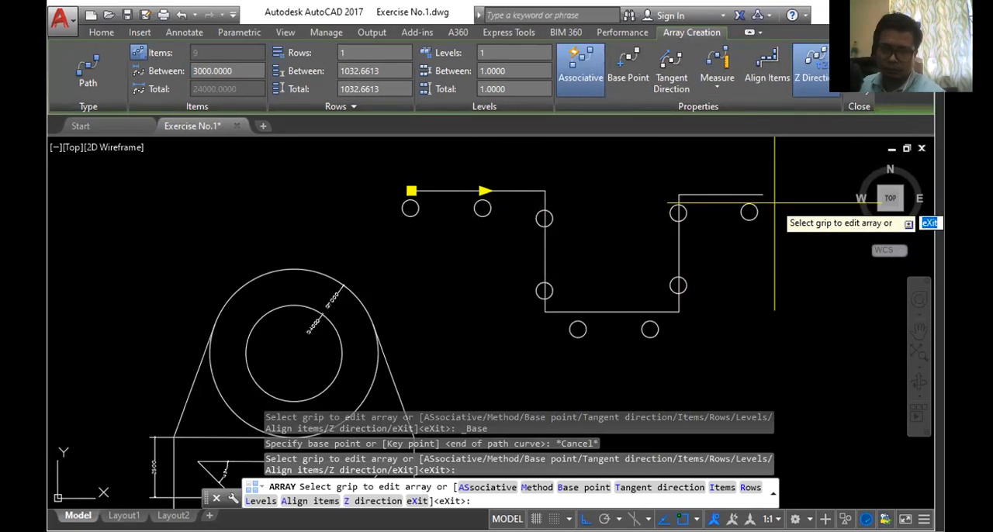
key("Escape")
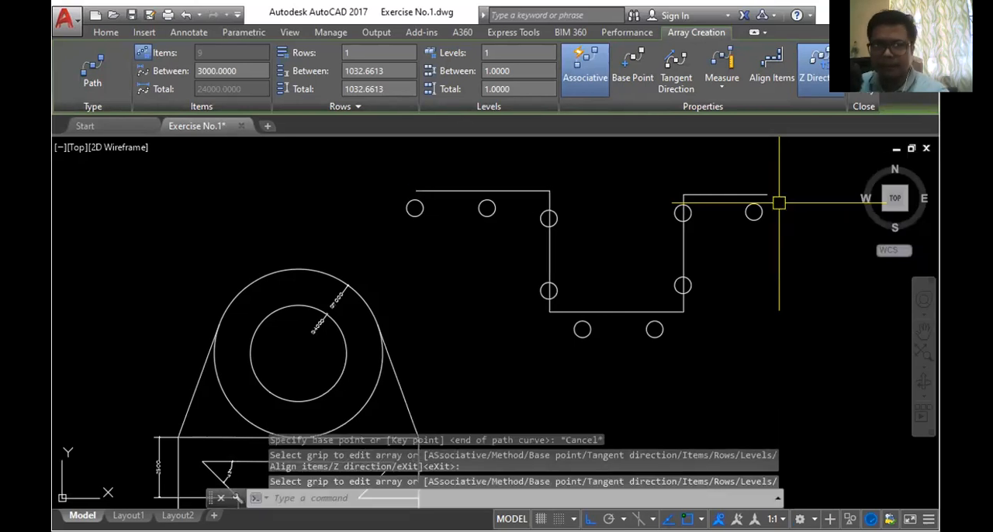
- Erase the stepped polyline that served as the array path
scroll(683, 260, "up", 3)
scroll(675, 267, "down", 6)
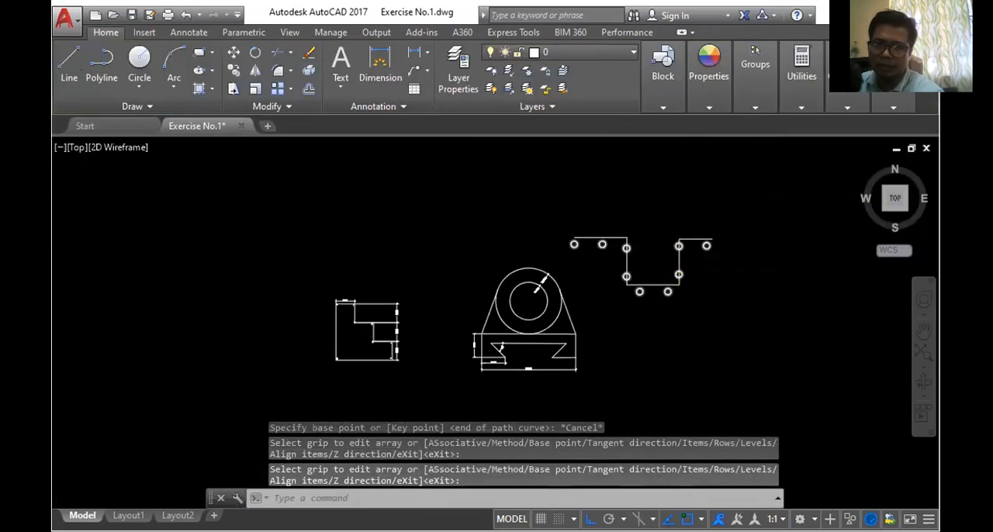
scroll(443, 178, "up", 4)
left_click(465, 173)
scroll(454, 187, "down", 4)
scroll(453, 186, "up", 4)
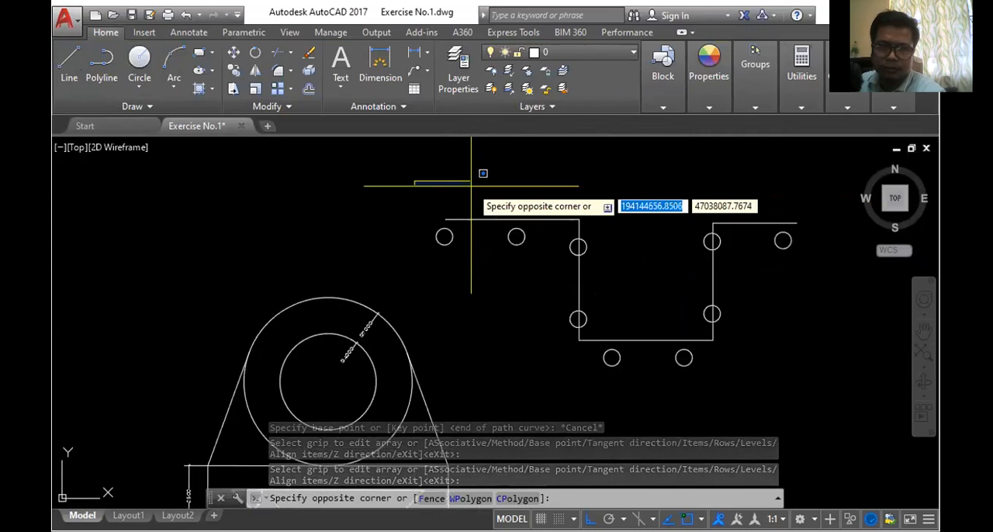
key("Escape")
left_click(518, 220)
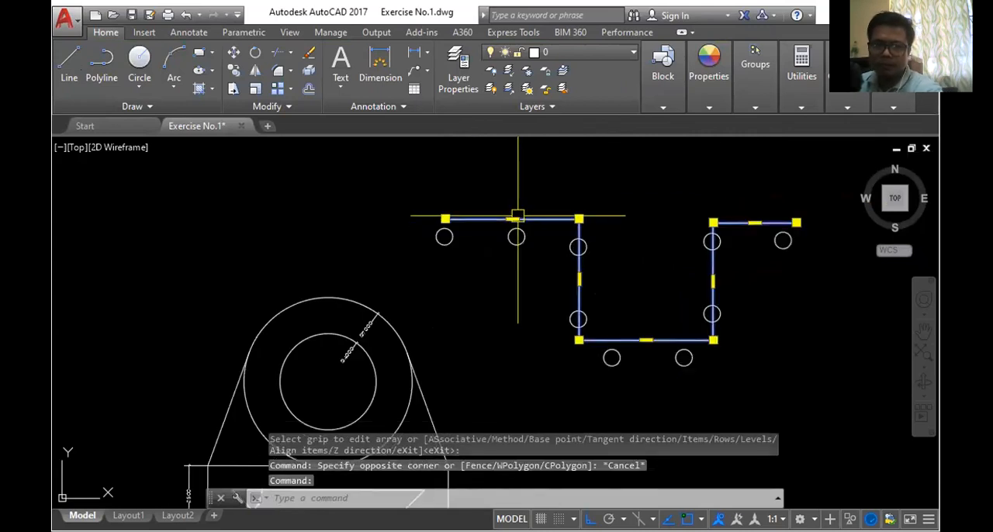
key("Delete")
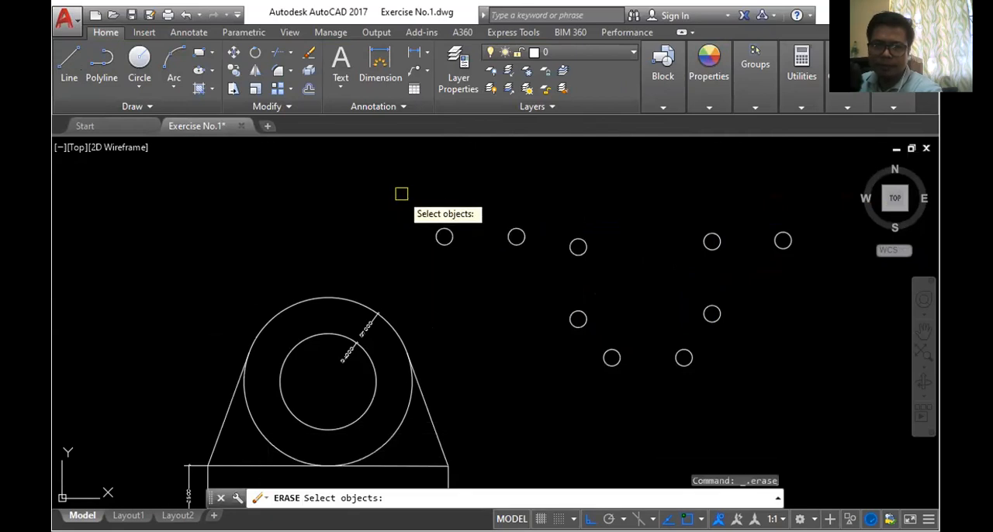
- Erase the whole path array of small circles
key("Escape")
left_click_drag(399, 187, 683, 233)
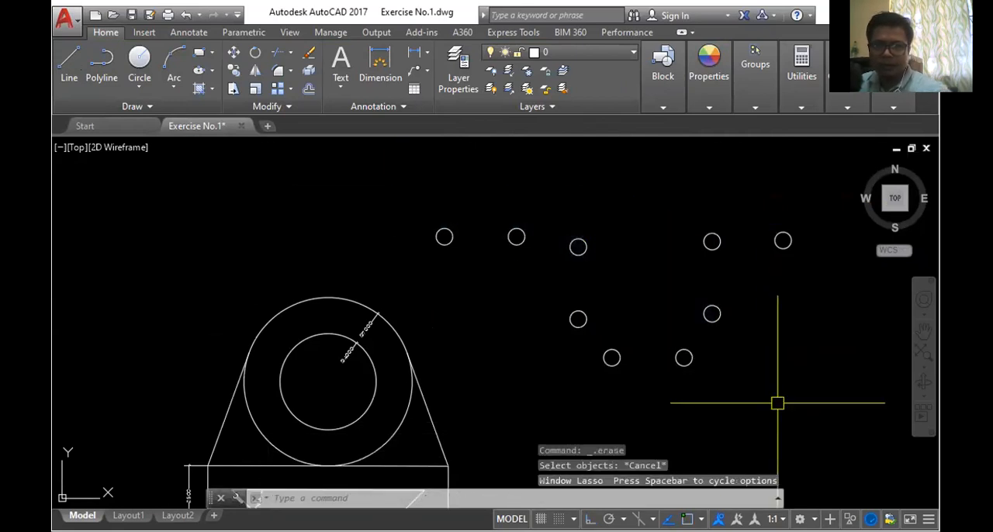
left_click(577, 253)
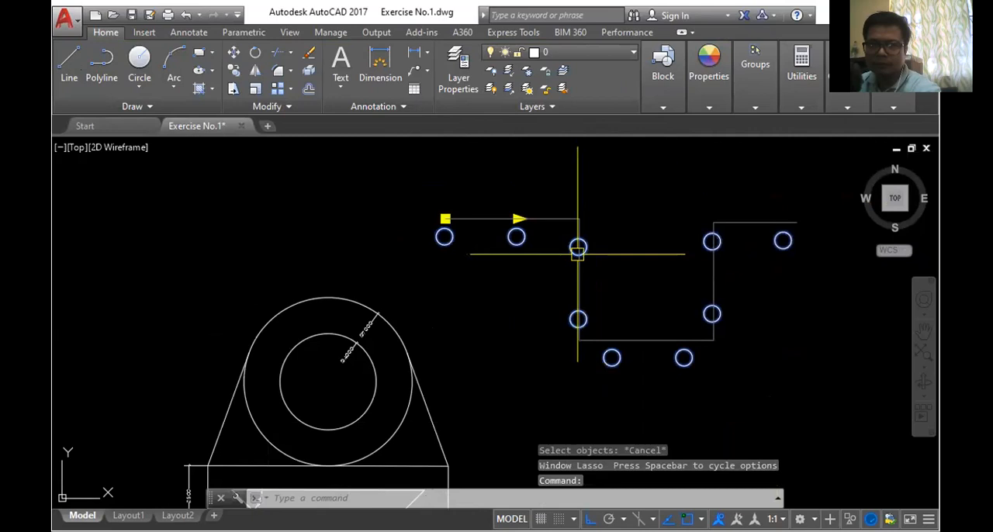
key("Delete")
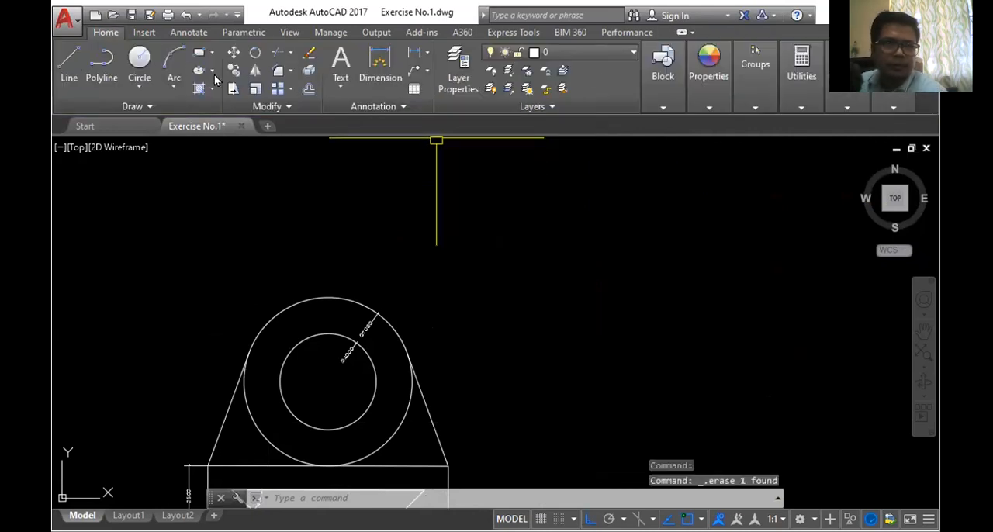
- Draw an open control-vertex spline beside the circular bracket, with vertices running across, down, across, up and across again
left_click(175, 87)
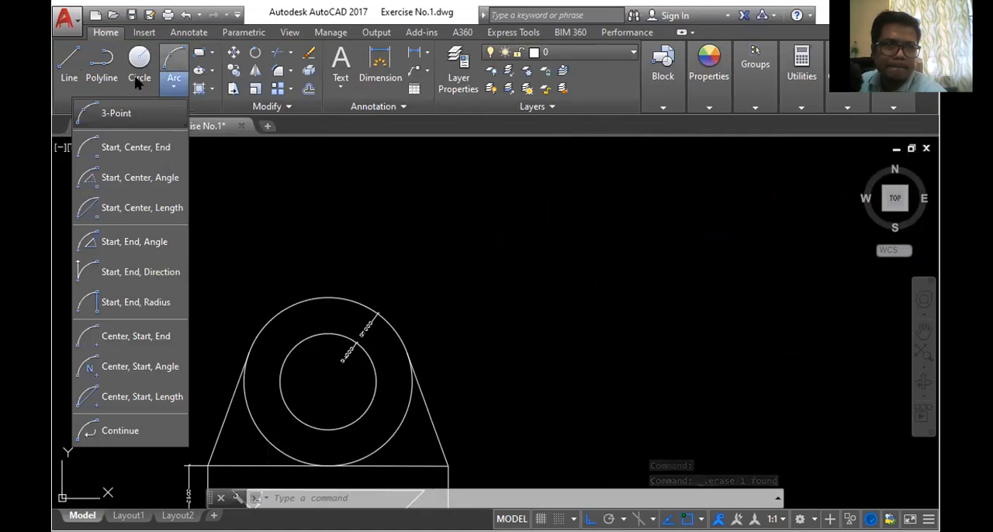
left_click(317, 202)
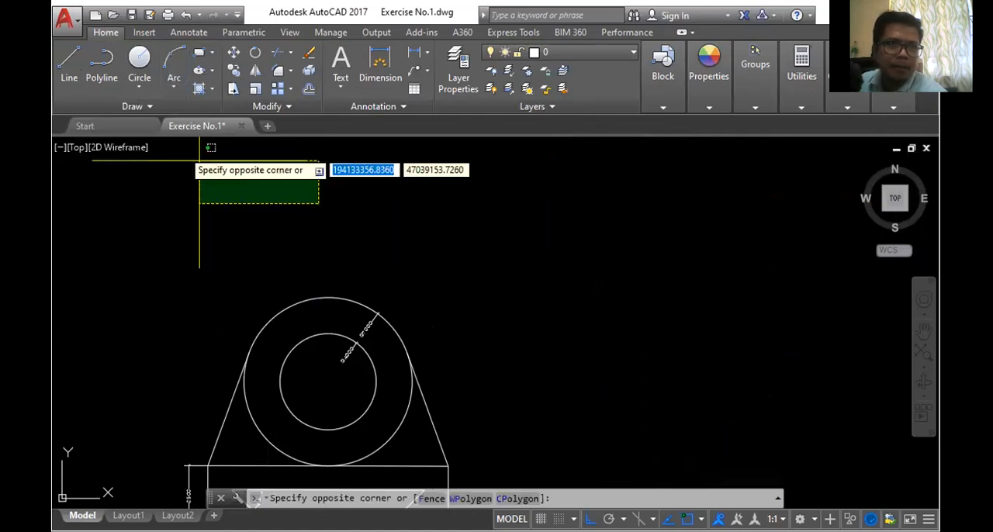
left_click(152, 106)
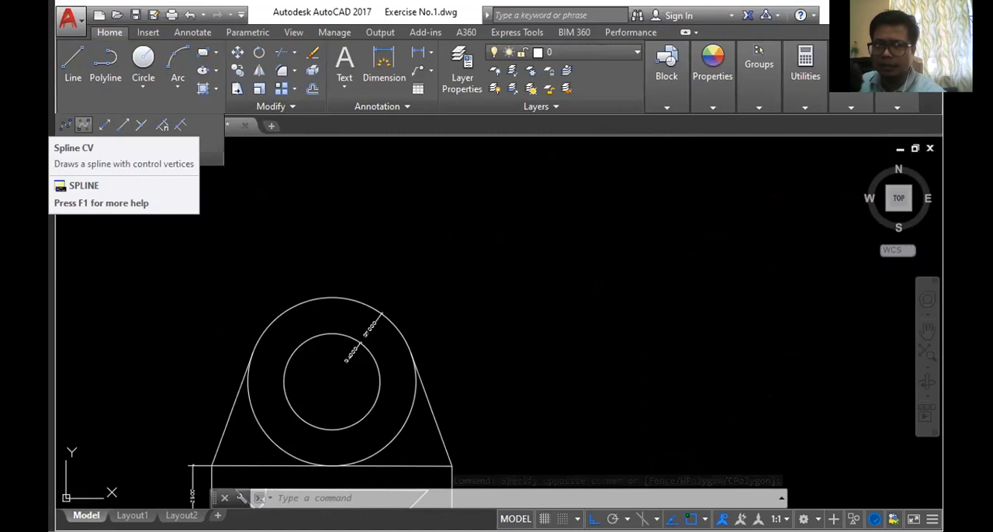
left_click(84, 124)
left_click(419, 214)
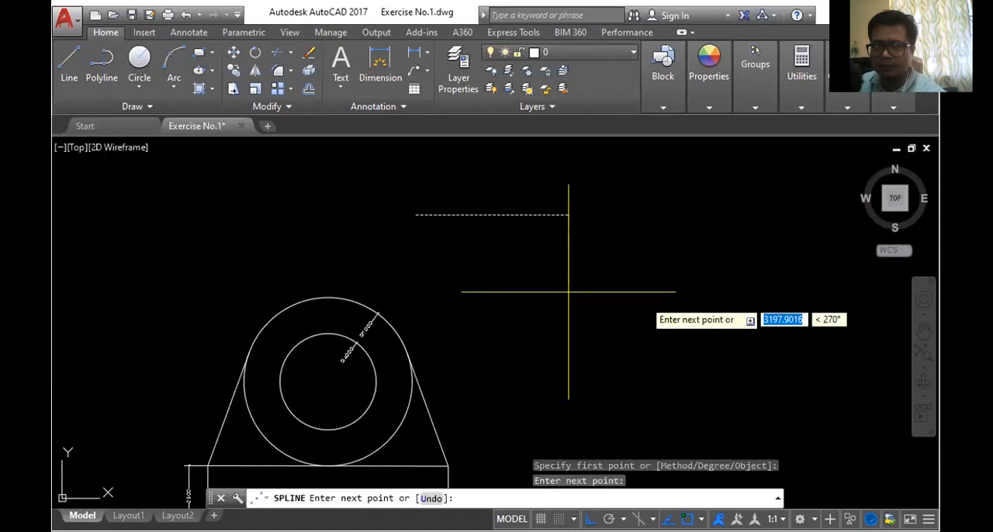
left_click(674, 332)
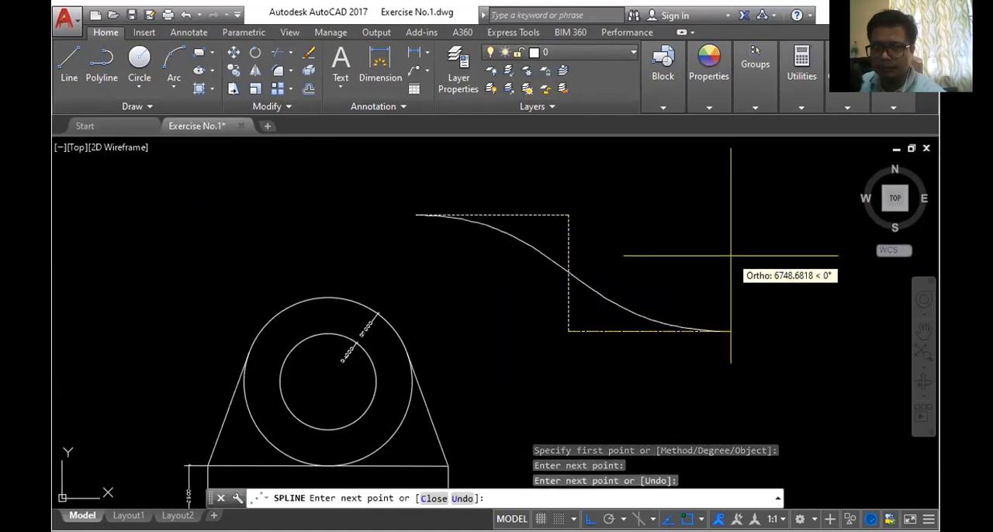
left_click(731, 333)
left_click(731, 212)
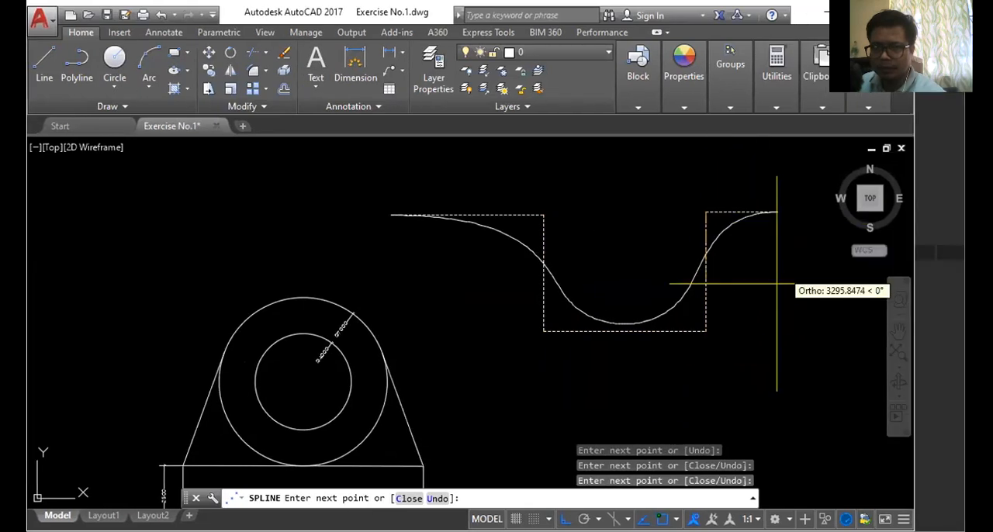
left_click(799, 289)
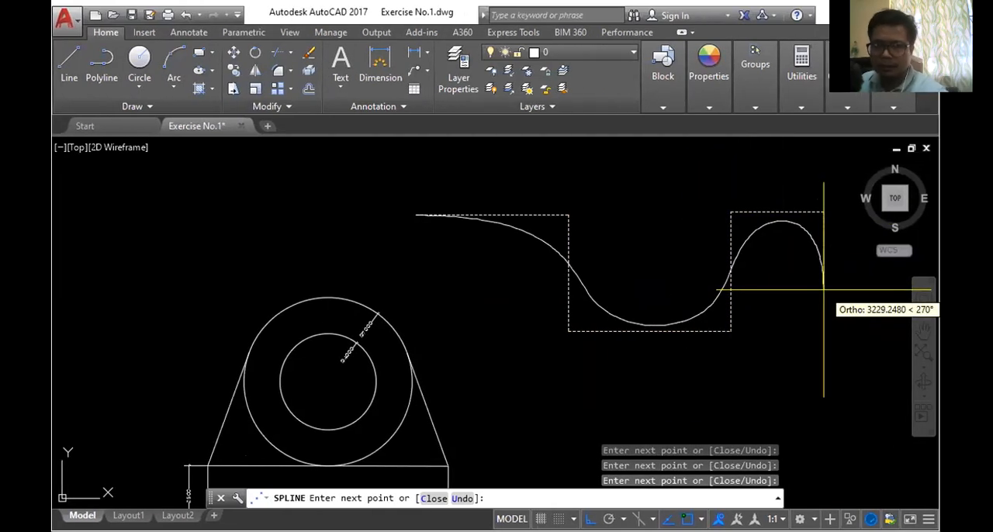
key("Return")
- Draw a small circle just above and outside the starting end of the spline
middle_click_drag(824, 290, 783, 331)
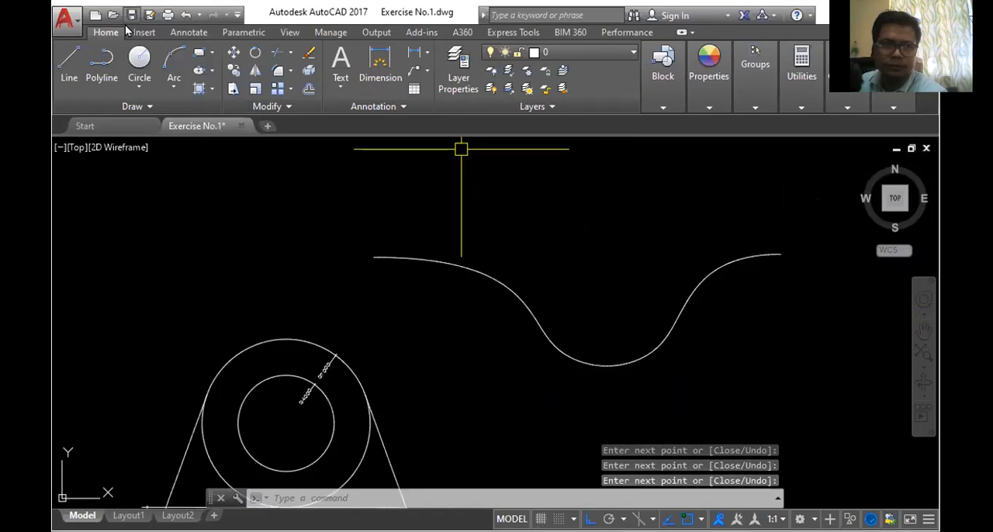
left_click(140, 59)
left_click(343, 233)
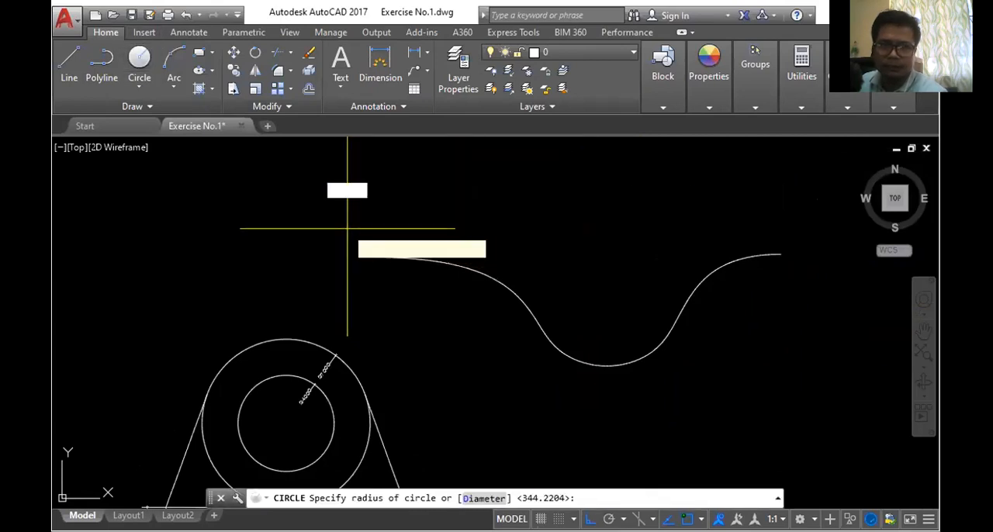
left_click(351, 220)
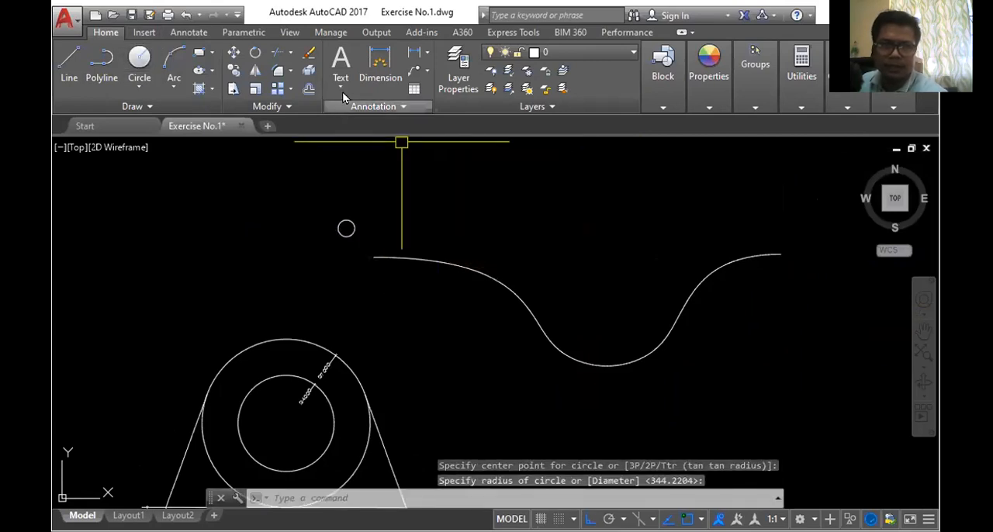
- Create a path array of the small circle using the curved spline as the path
left_click(292, 88)
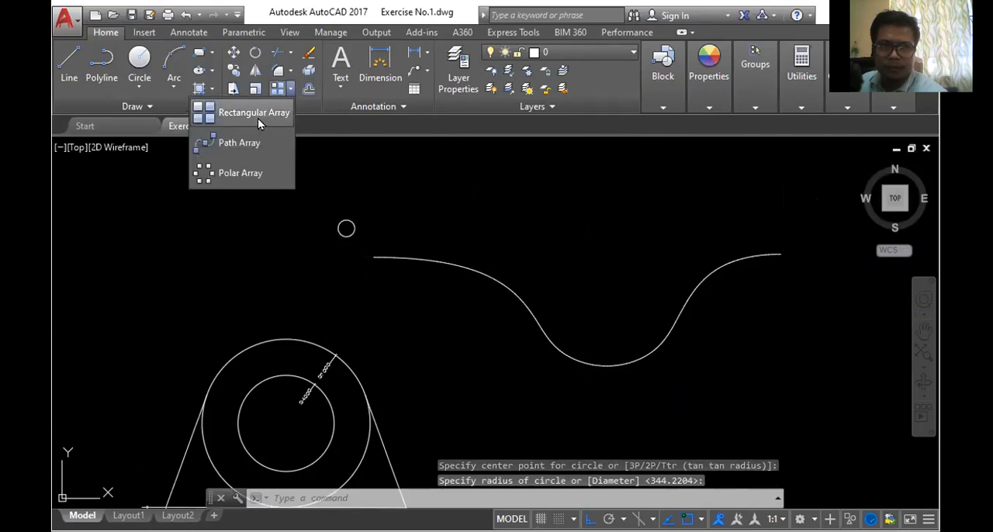
left_click(248, 147)
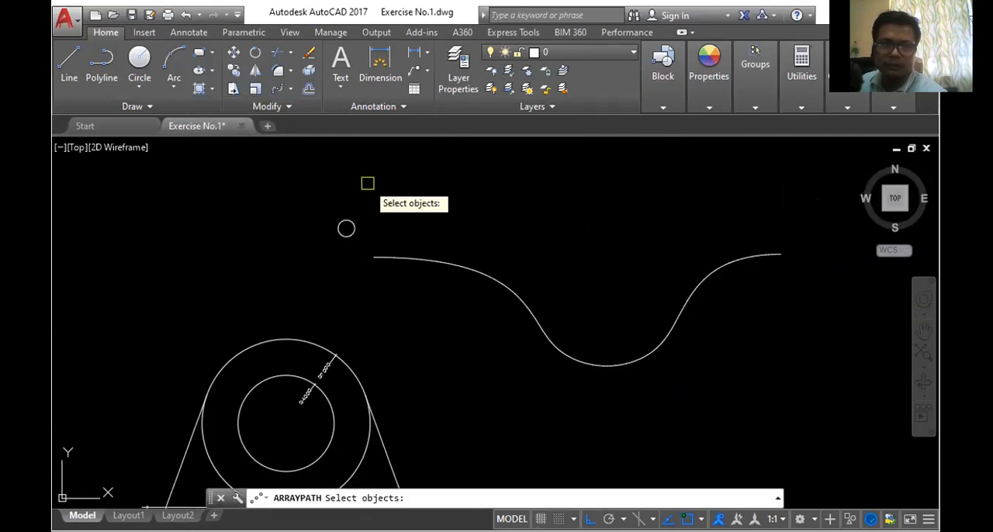
scroll(369, 190, "up", 2)
scroll(370, 191, "down", 3)
scroll(375, 216, "up", 3)
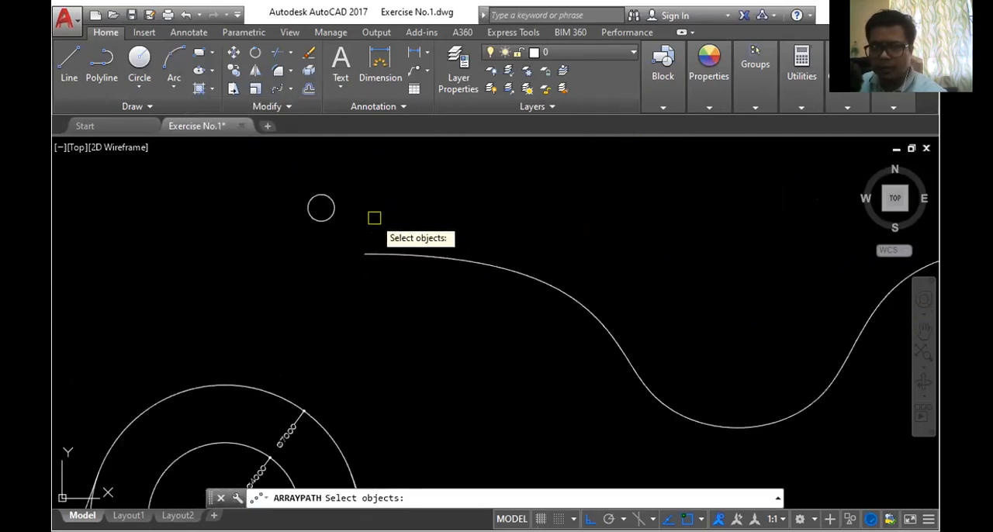
left_click(327, 203)
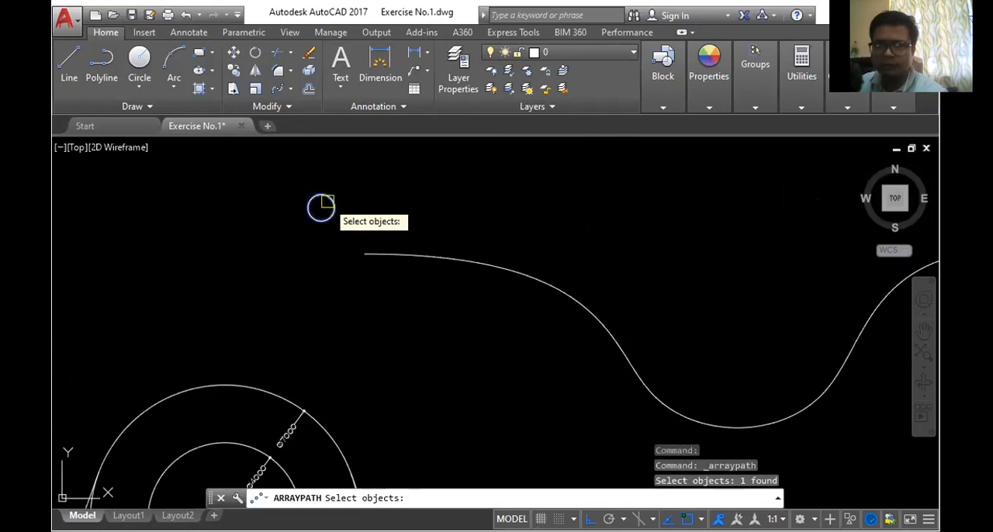
key("Return")
left_click(405, 254)
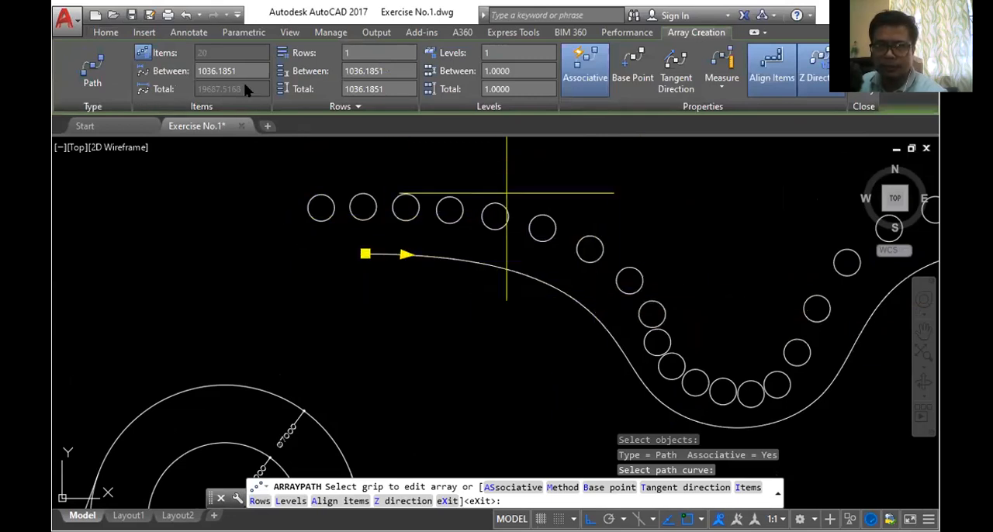
- Set both the item spacing and the row spacing of the path array to 3000 and leave the array command
type("3000")
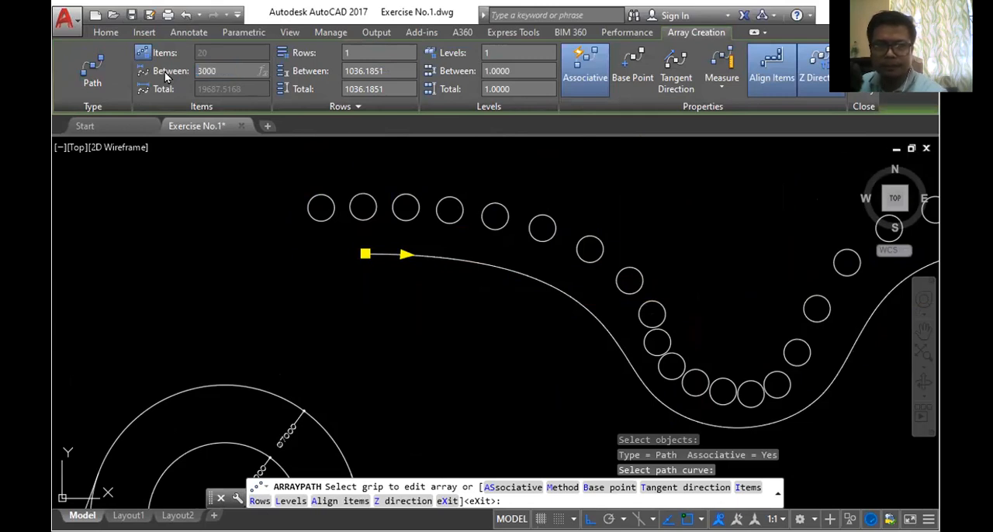
key("Return")
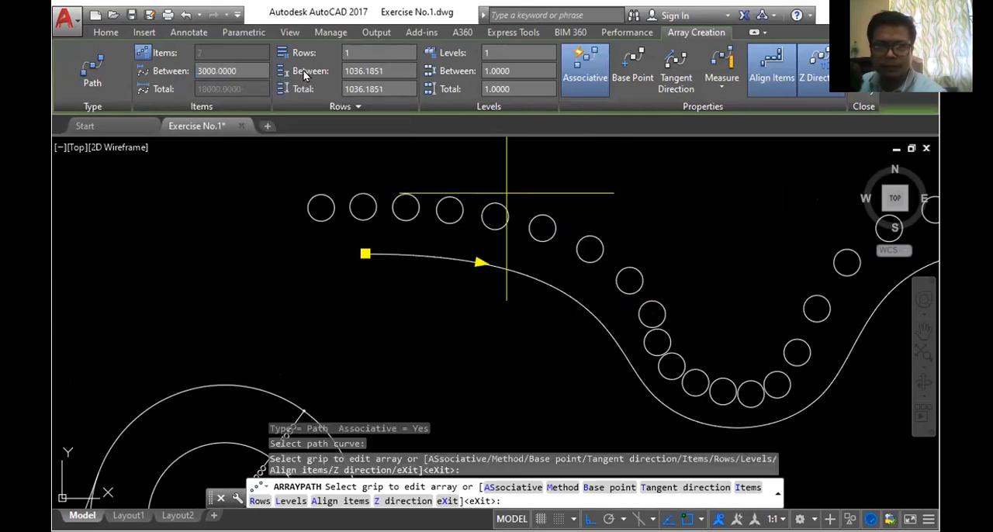
left_click_drag(381, 70, 315, 75)
type("3000")
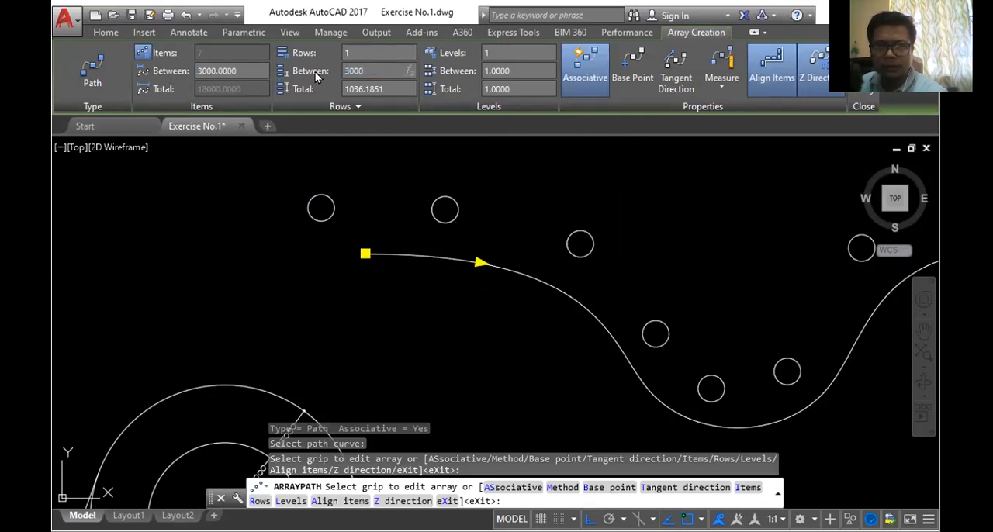
key("Return")
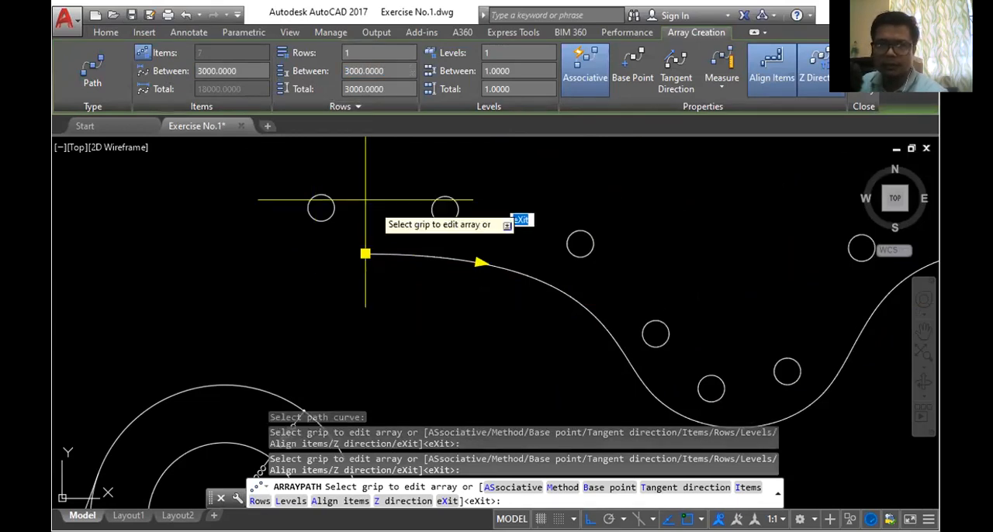
scroll(395, 217, "down", 3)
scroll(404, 230, "up", 2)
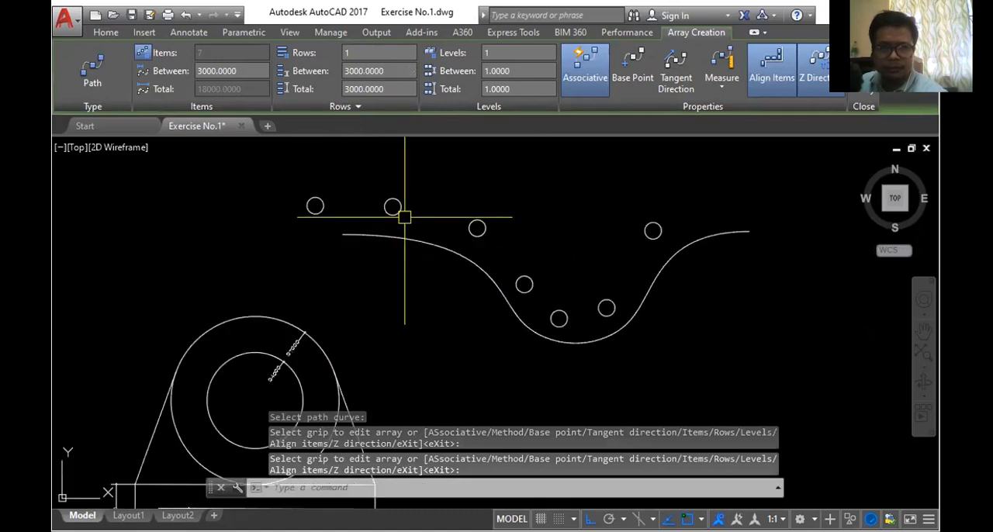
key("Escape")
- Erase the path array of circles together with its spline
scroll(428, 205, "down", 2)
scroll(429, 206, "up", 4)
scroll(388, 201, "down", 3)
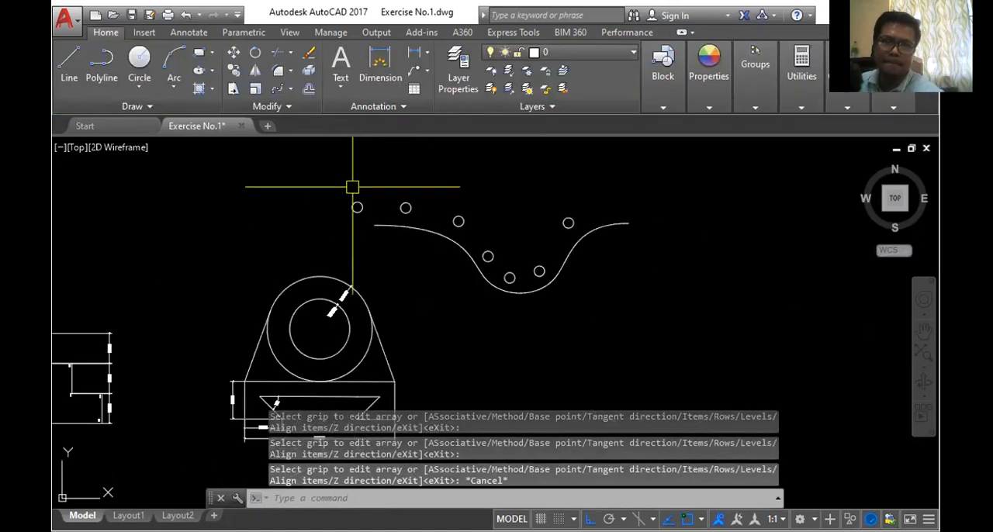
scroll(458, 233, "up", 2)
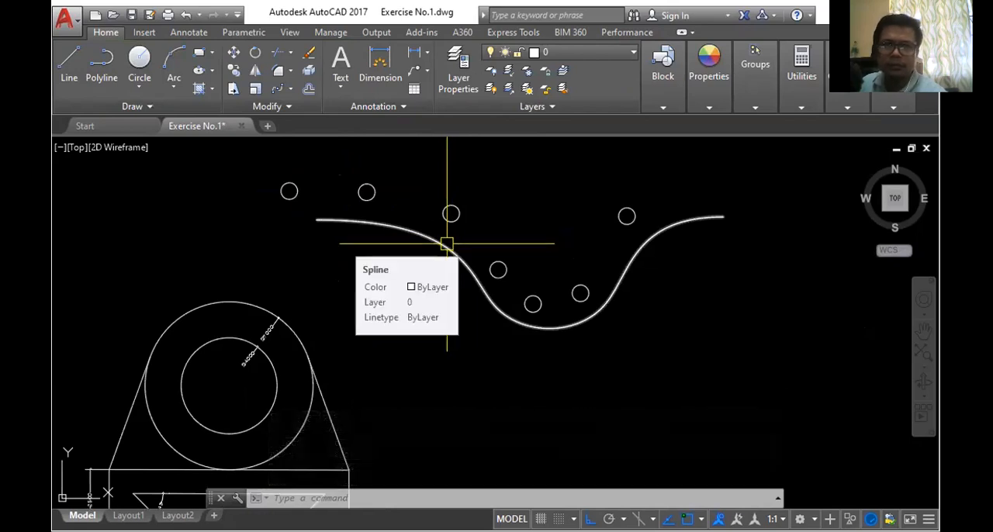
left_click(273, 159)
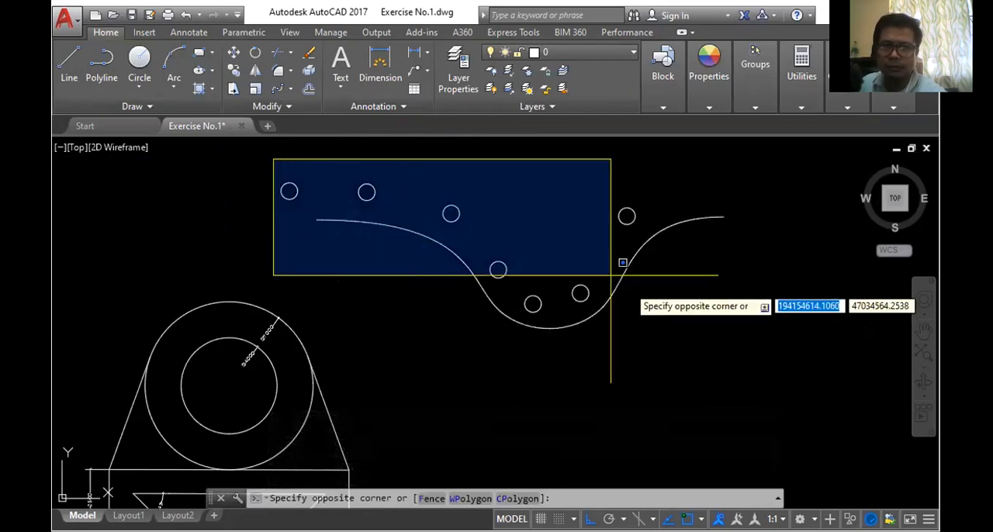
left_click(761, 339)
key("Delete")
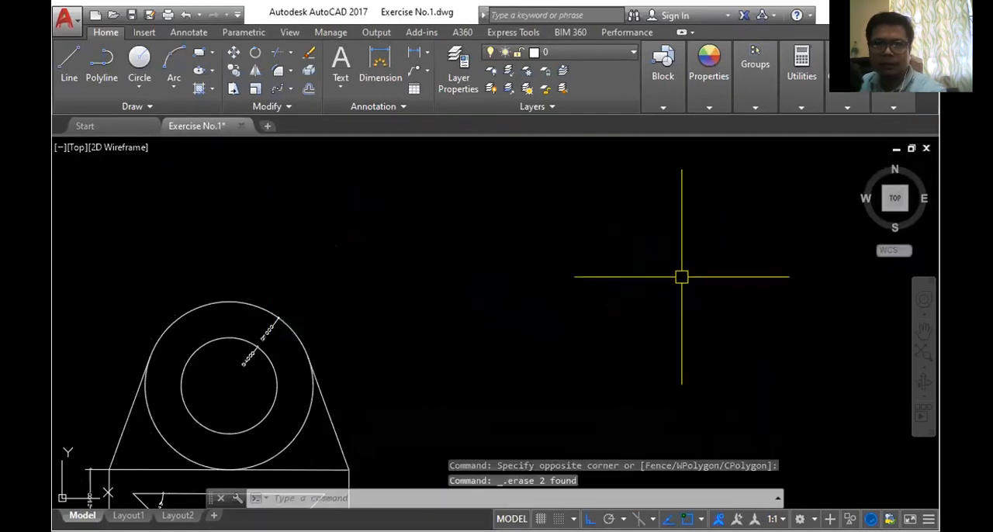
- Draw a small circle in the empty area above and beside the circular bracket
left_click(140, 61)
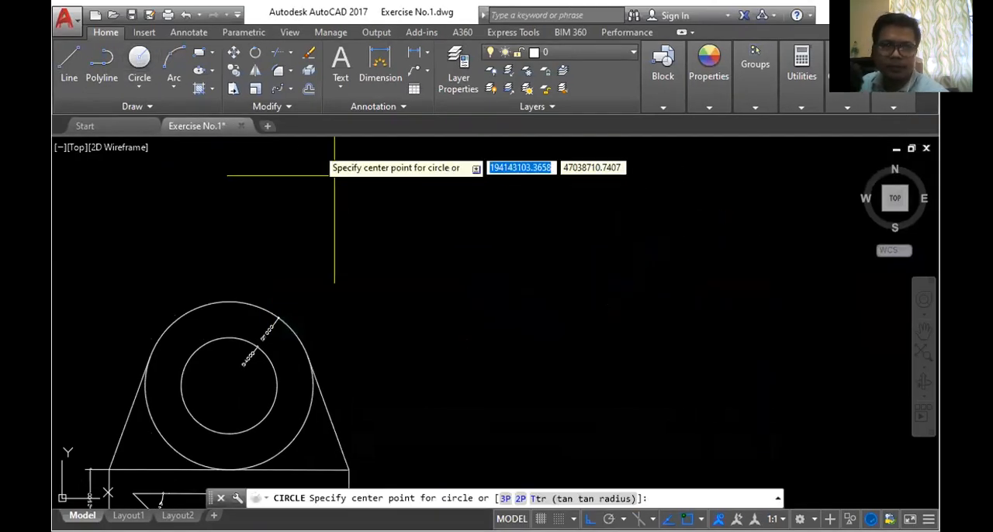
left_click(468, 224)
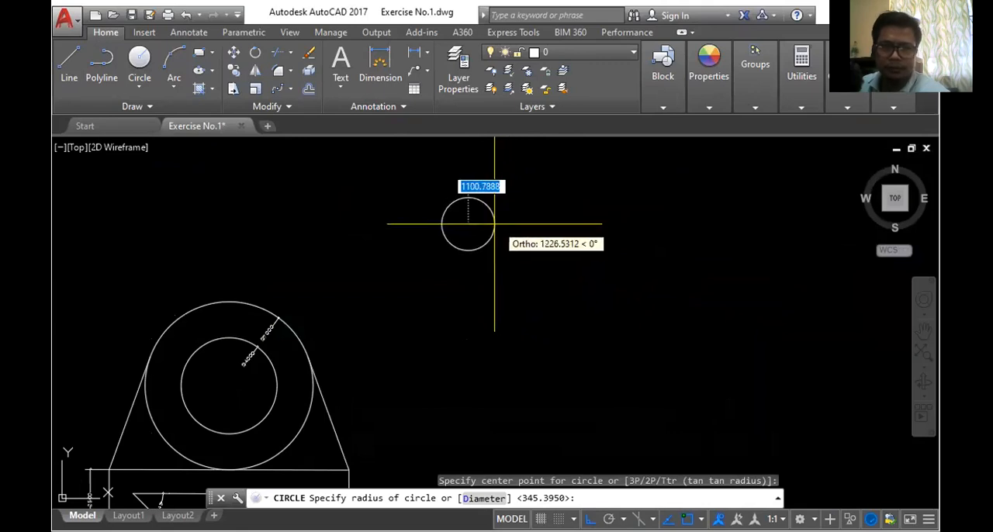
left_click(488, 224)
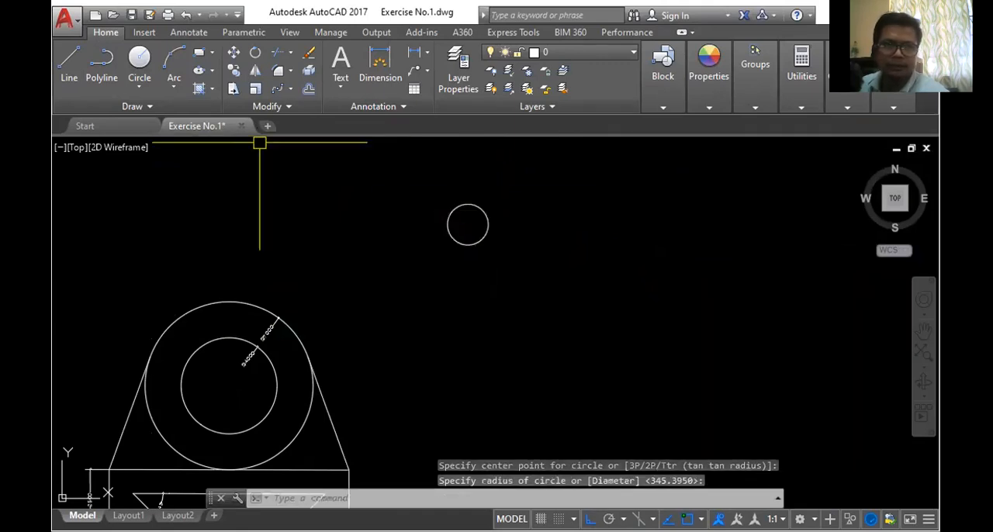
- Draw a vertical guide line from the bottom quadrant of the small circle straight down
left_click(70, 59)
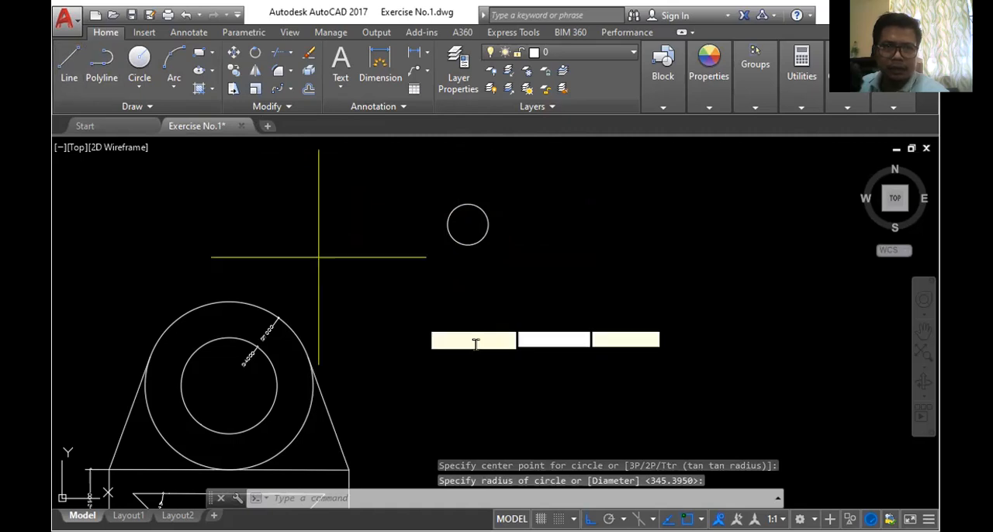
left_click(468, 245)
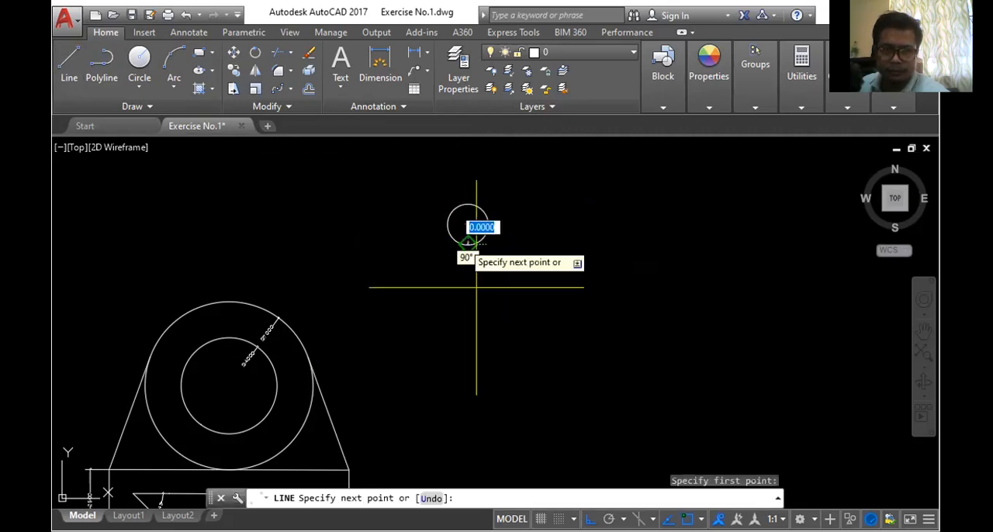
left_click(468, 337)
key("Return")
scroll(473, 228, "down", 5)
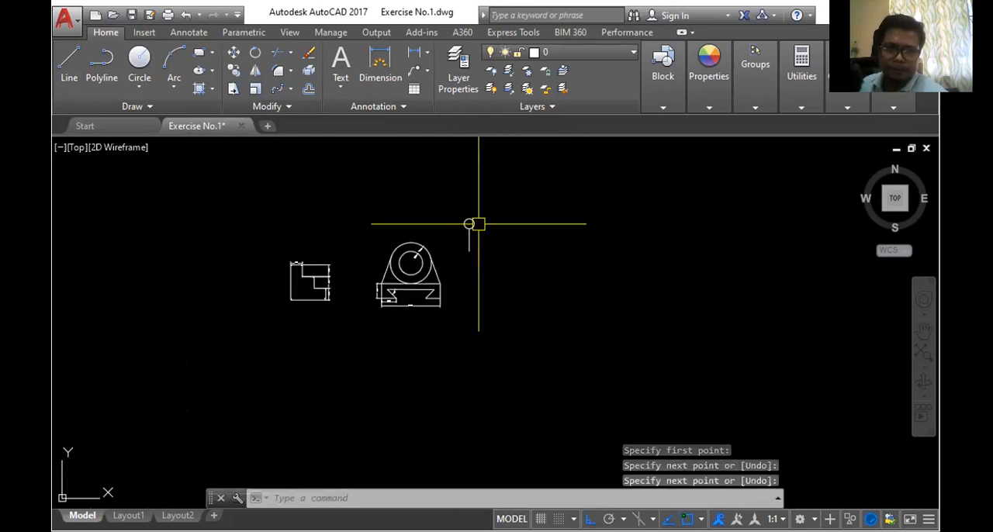
scroll(449, 236, "up", 3)
scroll(509, 281, "up", 4)
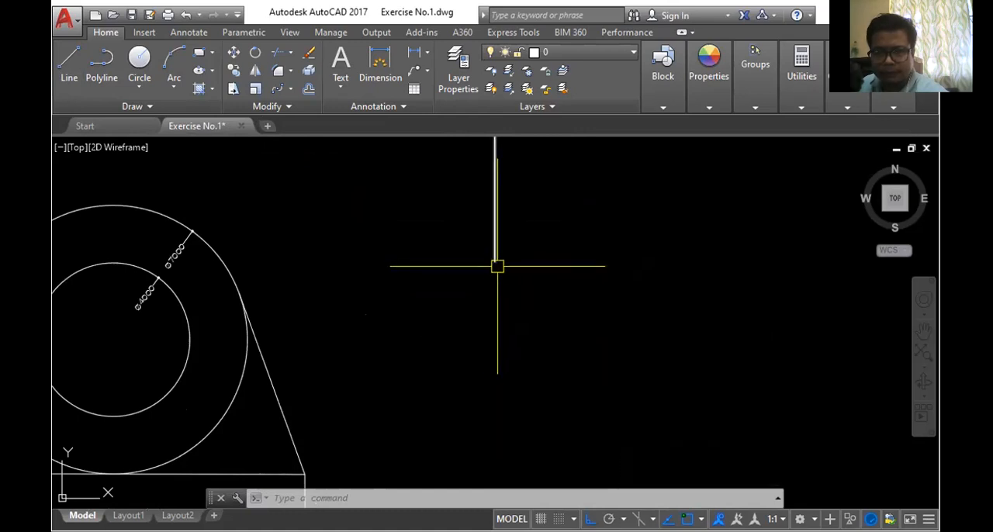
scroll(488, 265, "down", 2)
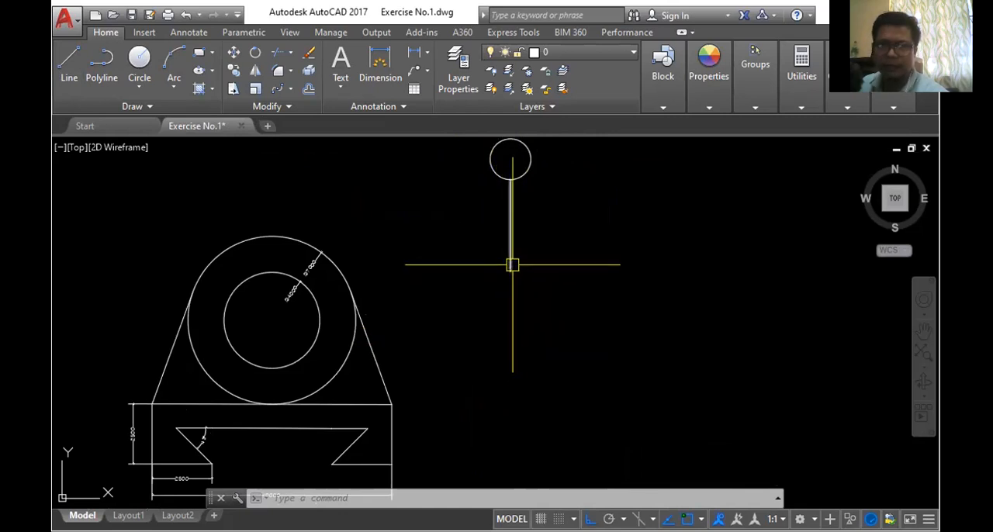
- Create a polar array of the small circle centred on the lower end of the vertical guide line
left_click(289, 89)
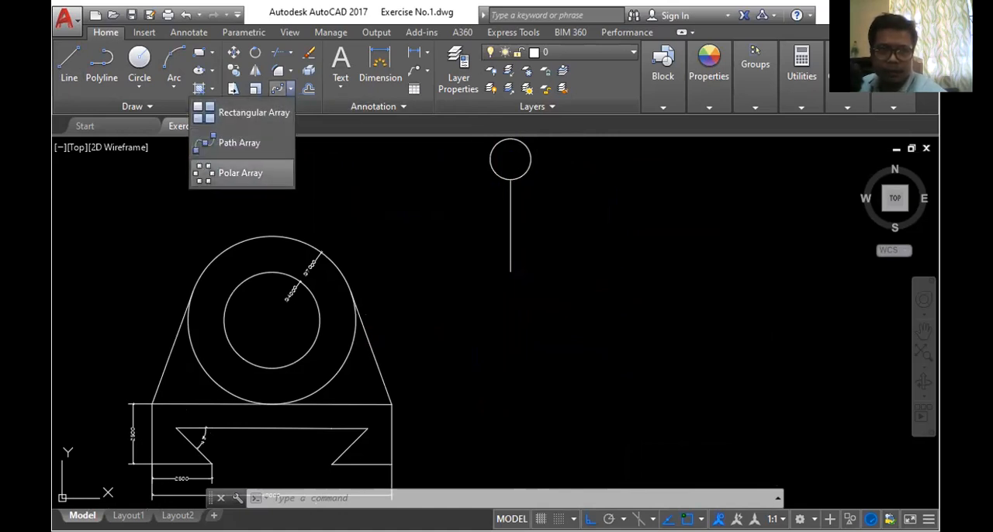
left_click(241, 173)
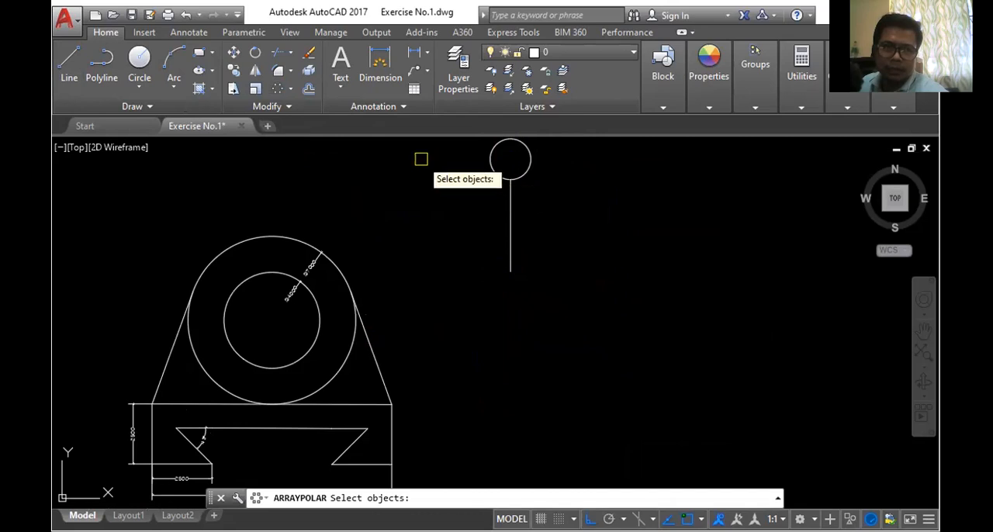
left_click(487, 160)
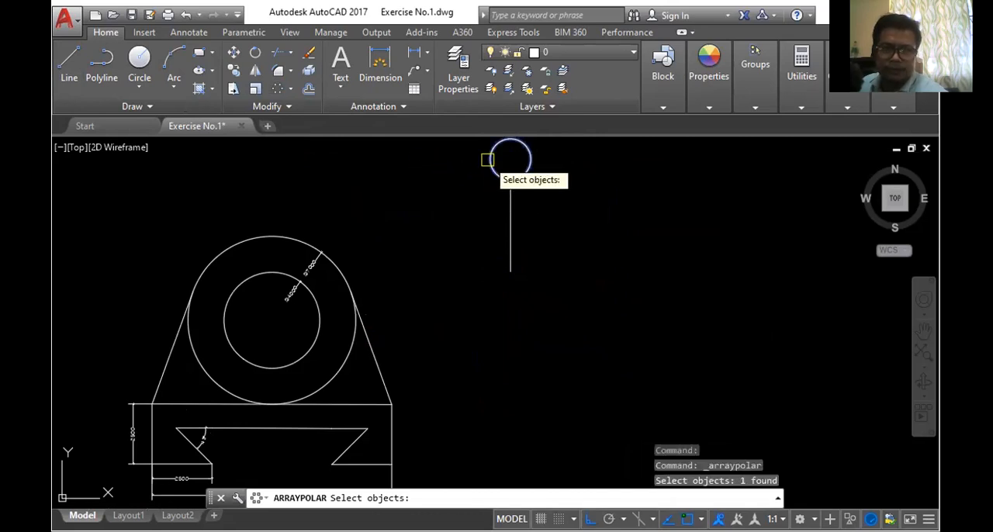
key("Return")
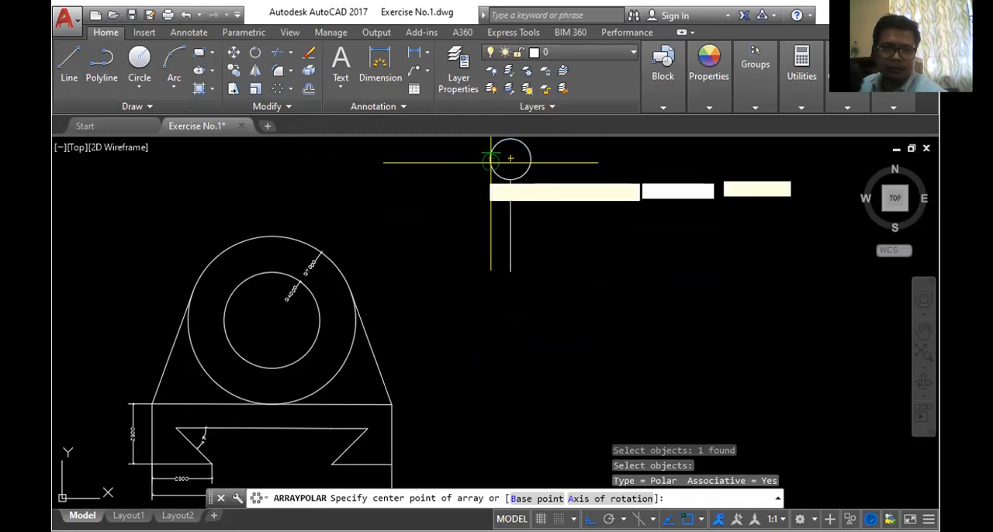
left_click(510, 271)
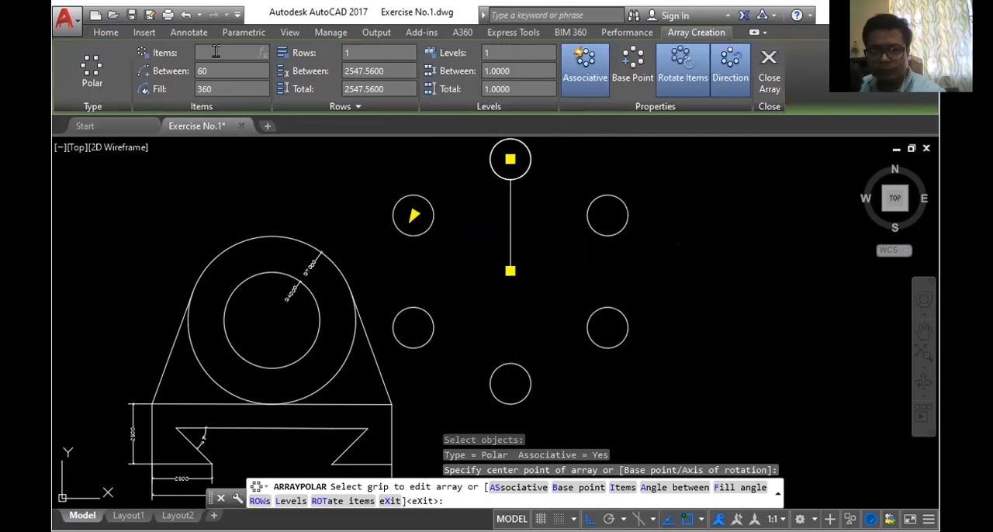
- Set the polar array's item count first to 10 and finally to 12, and finish the array
key("Return")
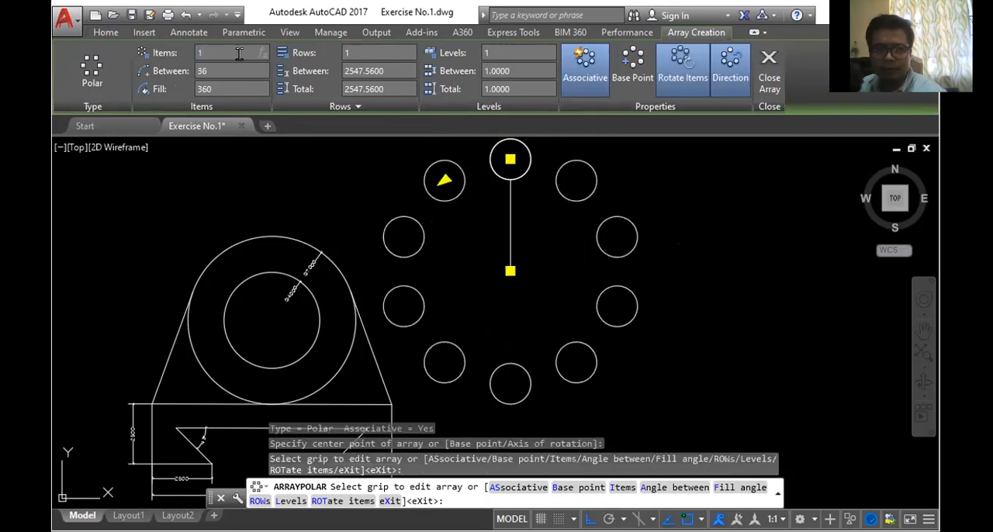
key("Return")
scroll(499, 195, "down", 3)
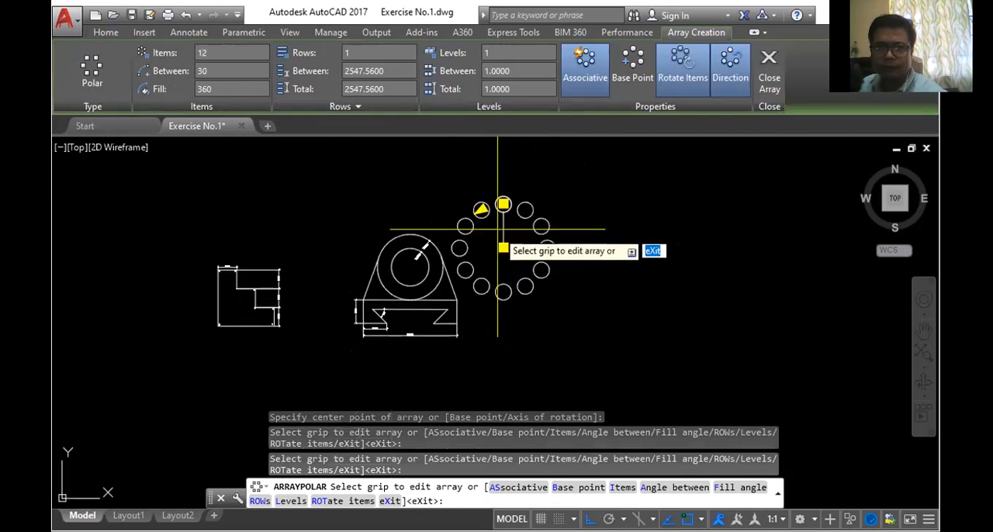
scroll(504, 223, "up", 2)
scroll(504, 223, "up", 4)
scroll(520, 203, "down", 4)
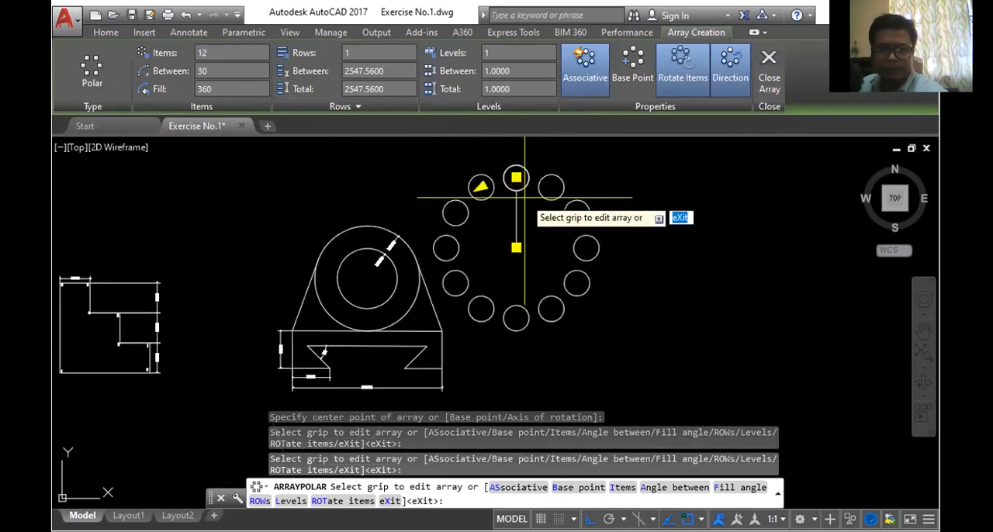
key("Return")
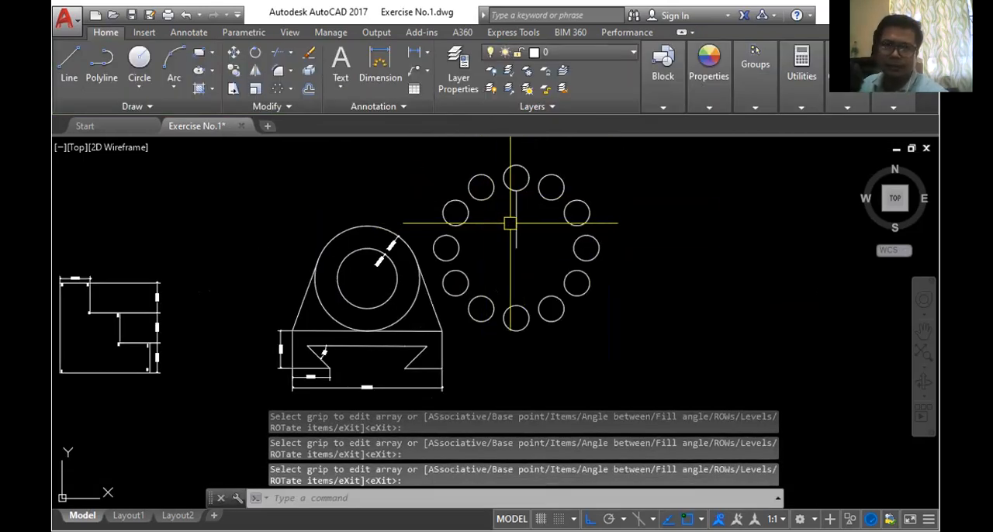
- Erase the vertical guide line inside the ring of small circles
key("Delete")
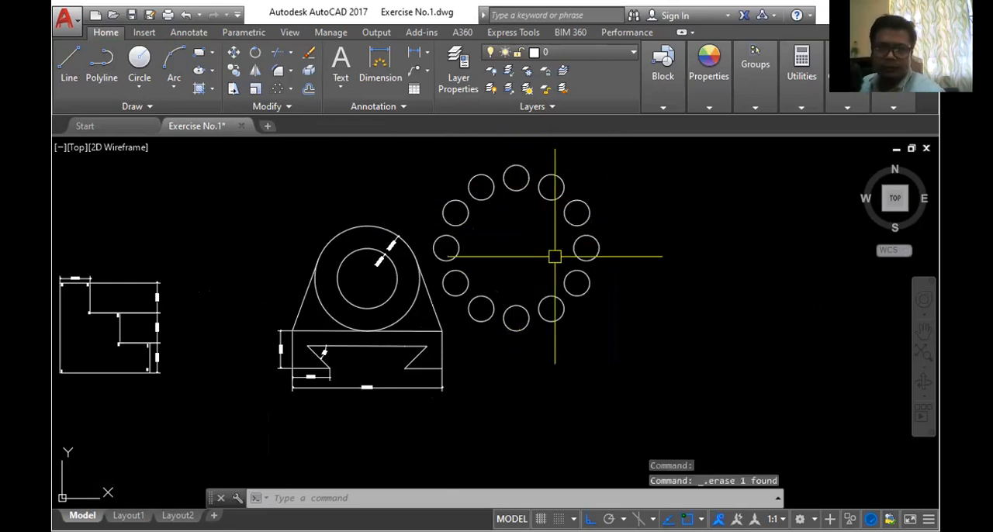
scroll(607, 261, "up", 2)
scroll(599, 262, "down", 3)
scroll(628, 245, "up", 2)
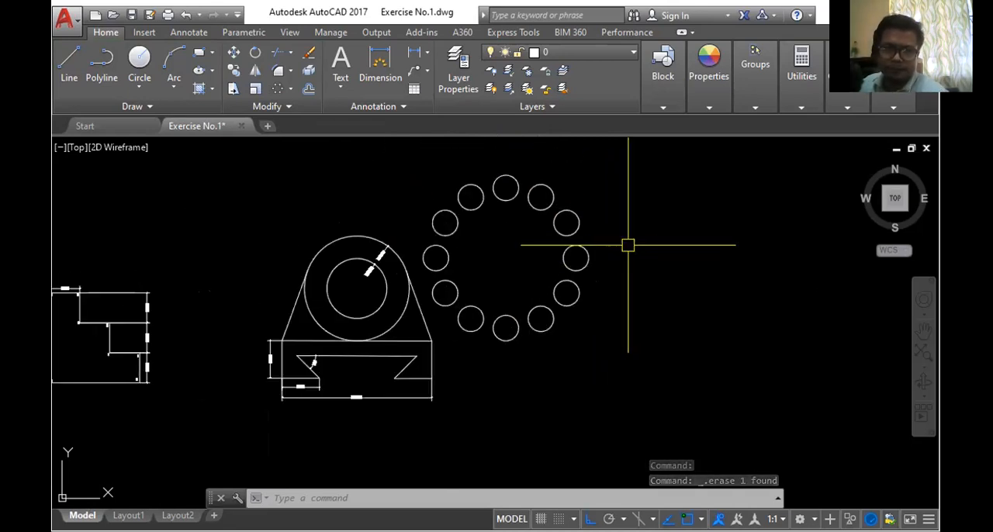
left_click(401, 159)
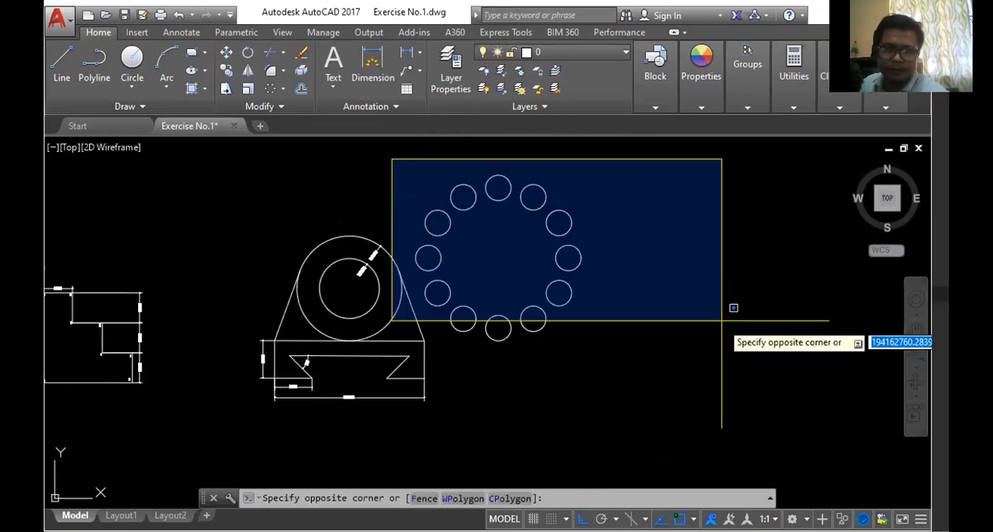
left_click(426, 186)
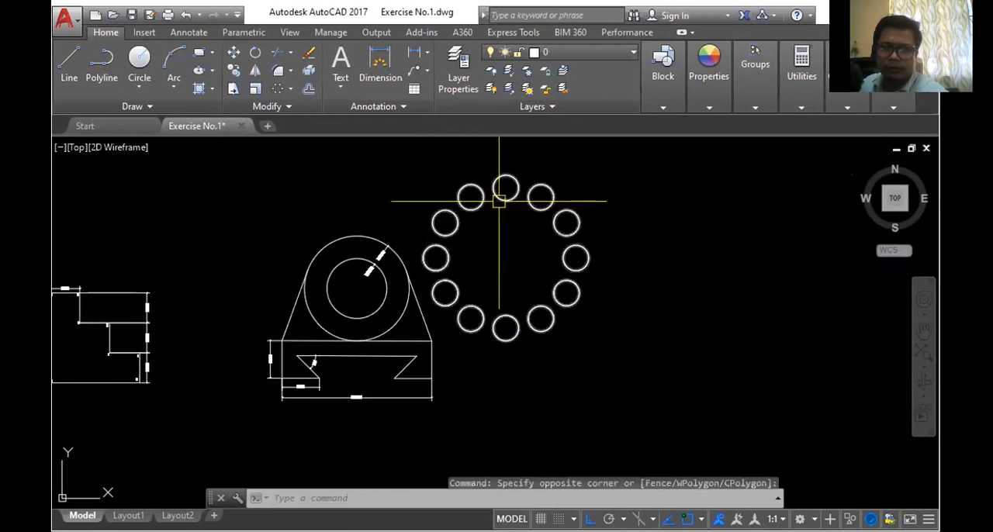
- Erase the polar array of small circles beside the Figure 2 drawing
scroll(492, 212, "up", 2)
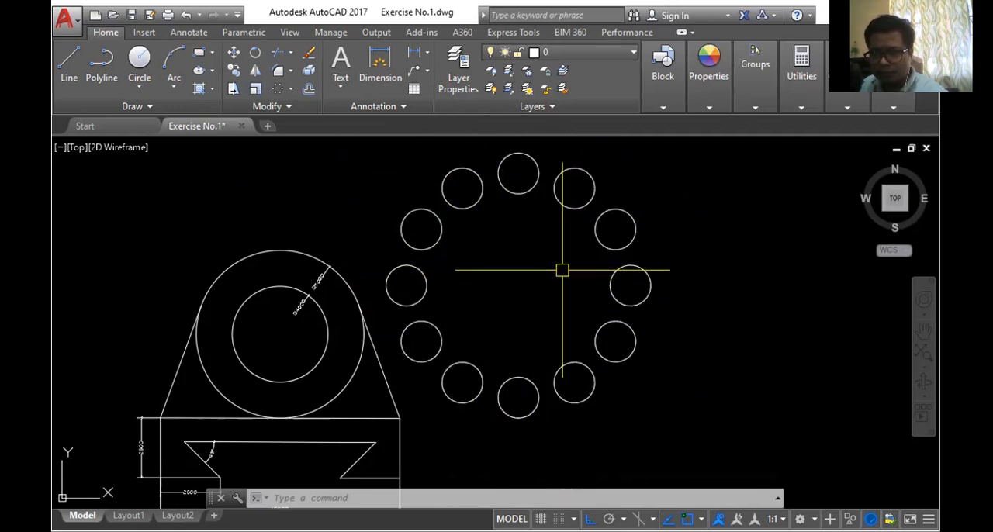
left_click(524, 188)
key("Delete")
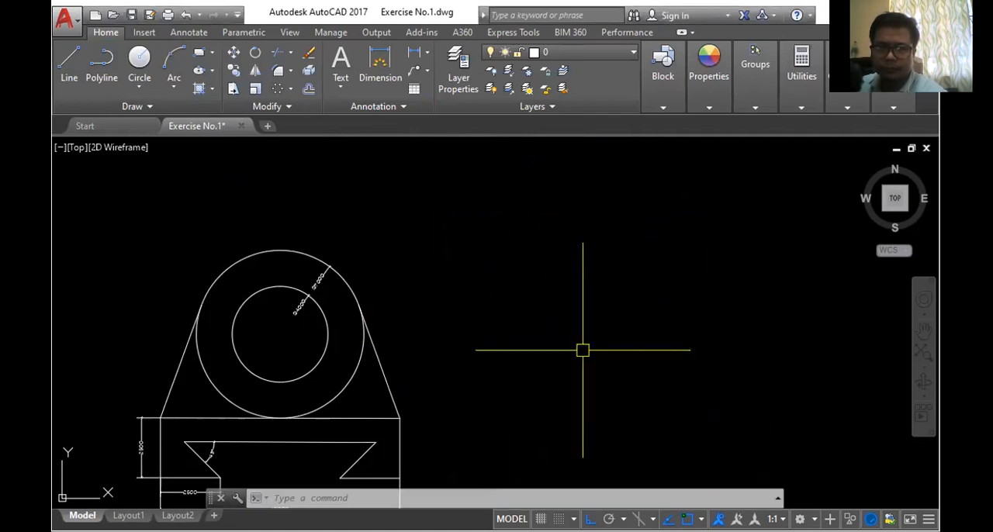
scroll(603, 326, "down", 5)
scroll(610, 370, "up", 3)
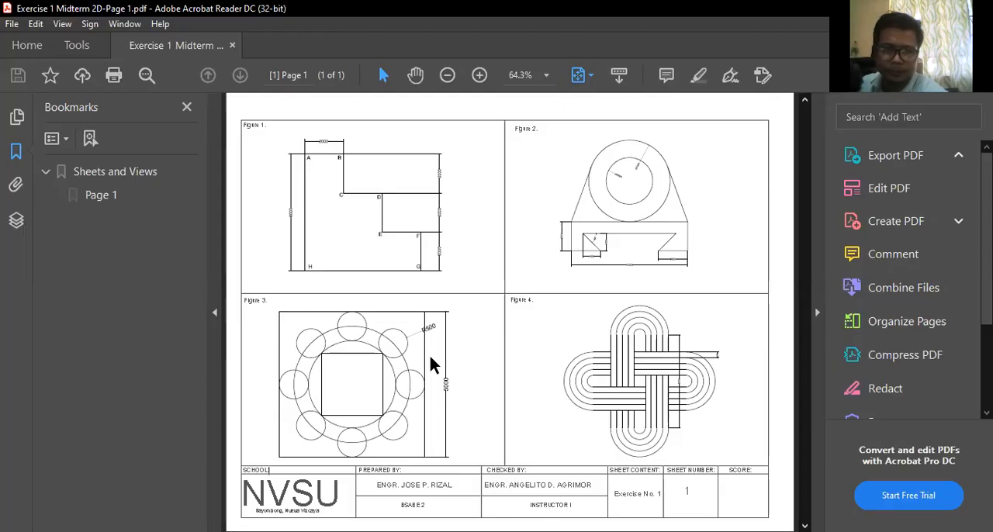
- Examine Figure 3 in the exercise PDF in Acrobat Reader at 100% zoom, and return to AutoCAD
left_click(545, 76)
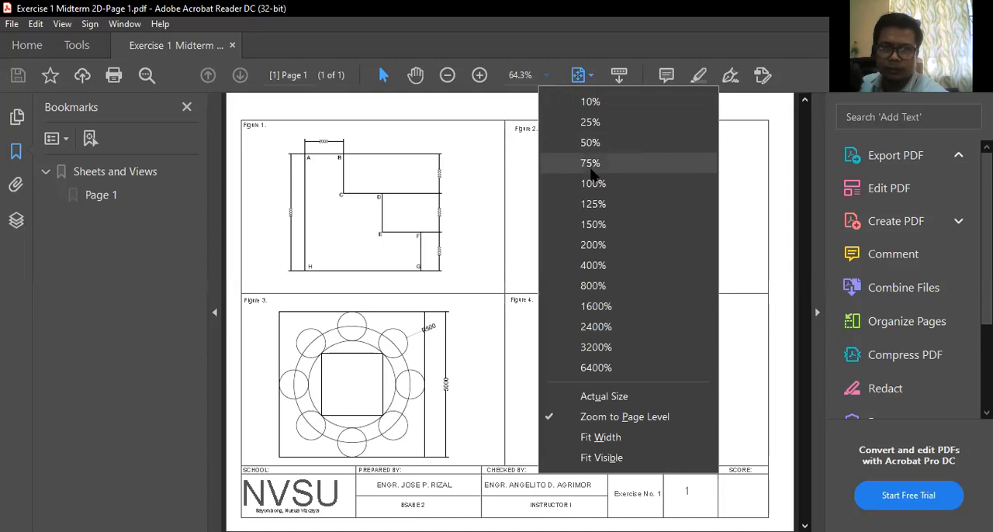
left_click(590, 181)
left_click(416, 75)
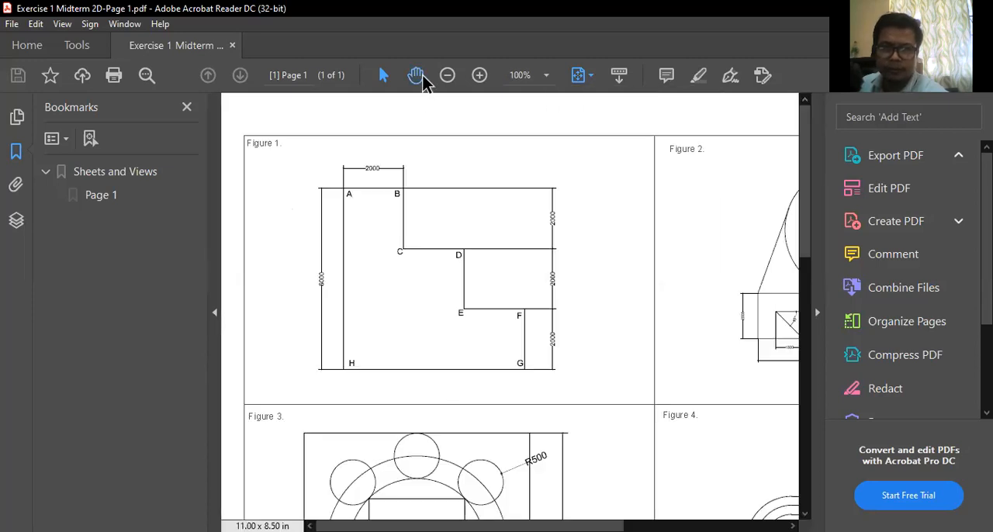
left_click_drag(512, 377, 509, 200)
scroll(517, 249, "down", 2)
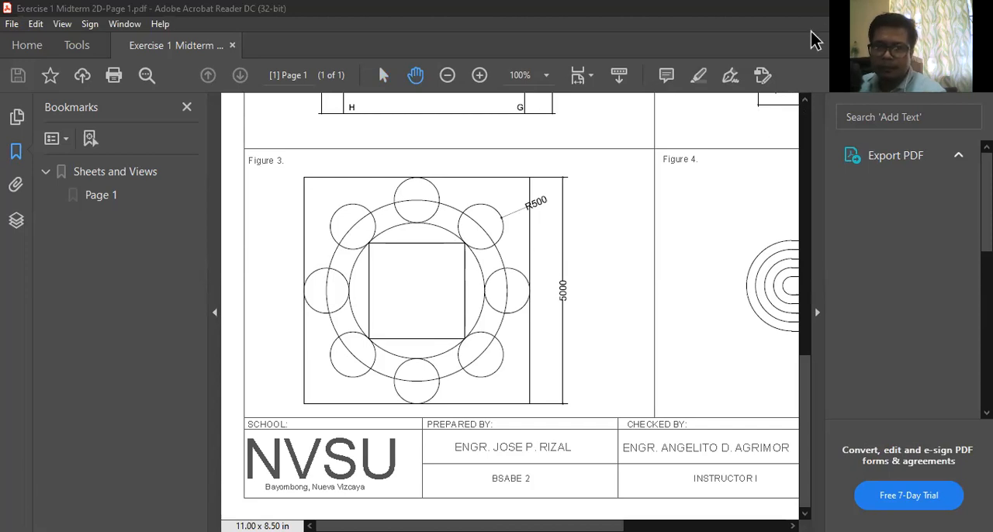
left_click(913, 9)
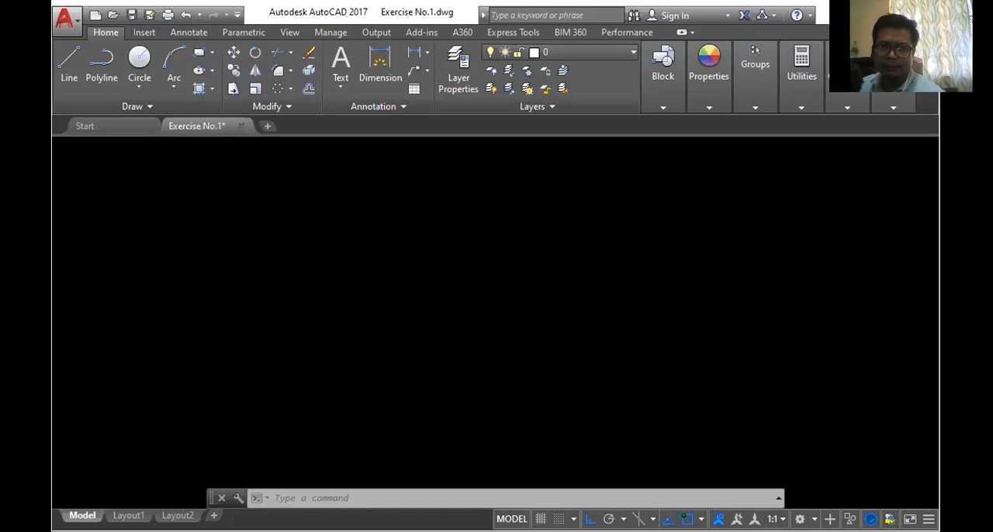
scroll(556, 249, "up", 2)
scroll(556, 248, "down", 2)
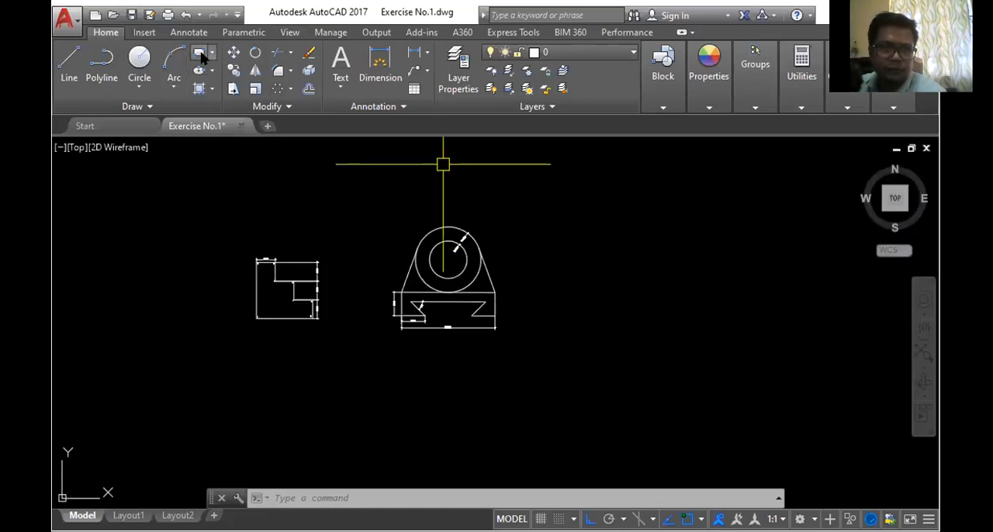
left_click(200, 57)
scroll(603, 252, "up", 2)
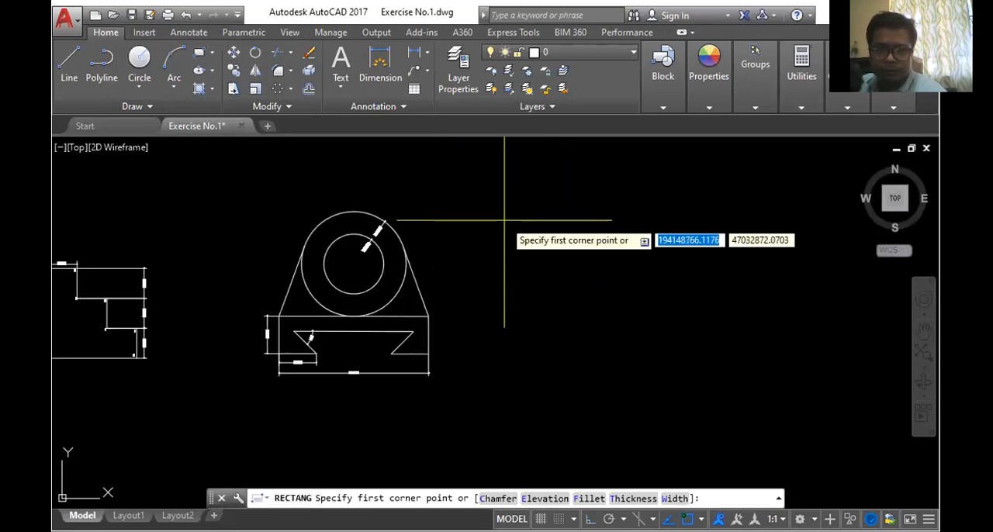
key("Escape")
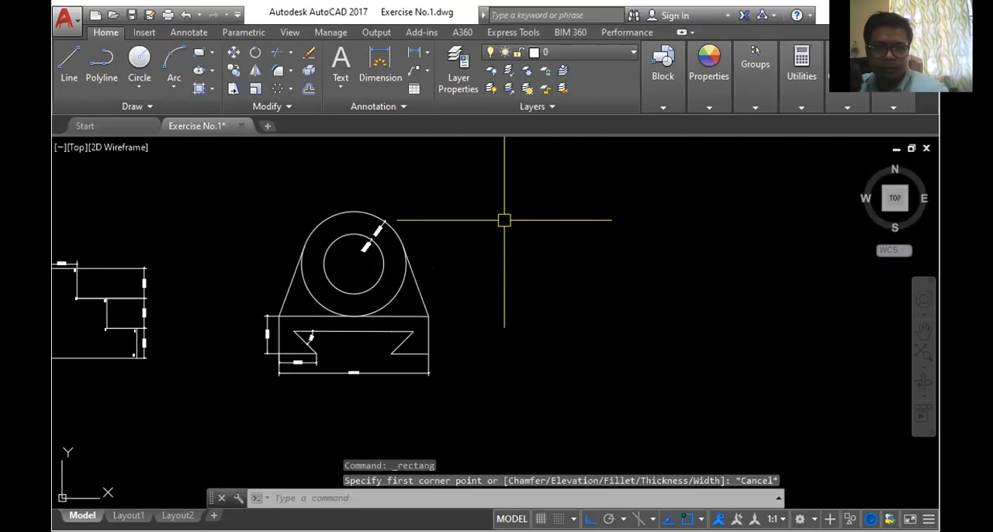
- Draw a rectangle 5000 long and 5000 wide in the empty space beside the Figure 2 drawing, using the Dimensions option
left_click(197, 54)
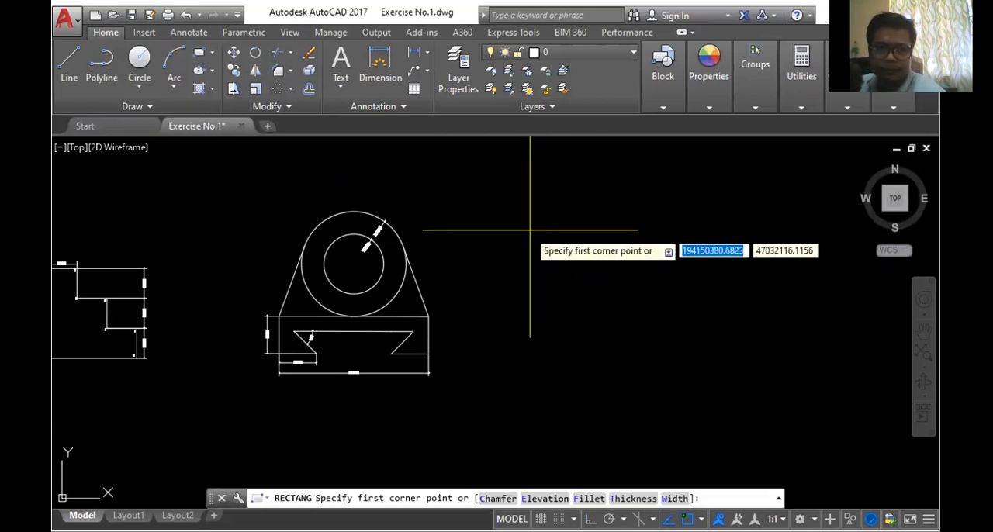
left_click(542, 221)
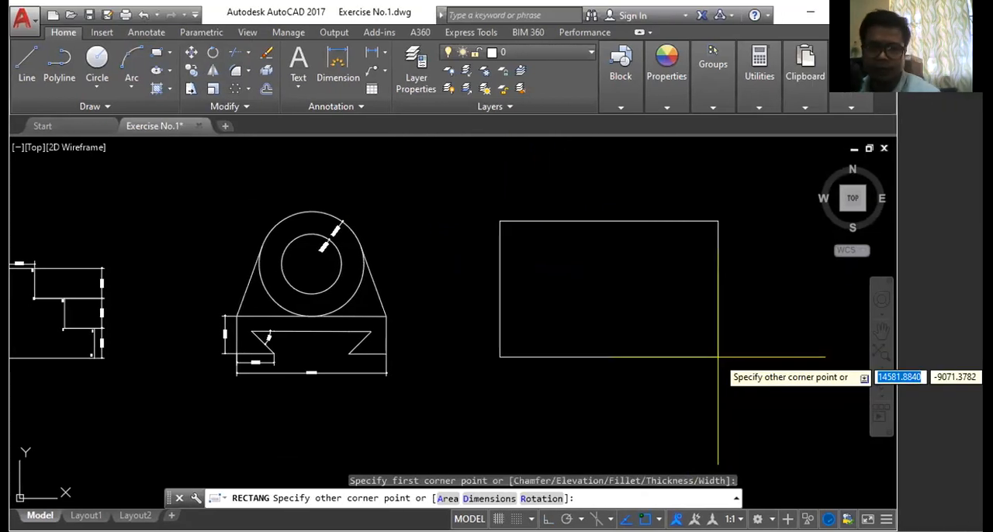
type("d")
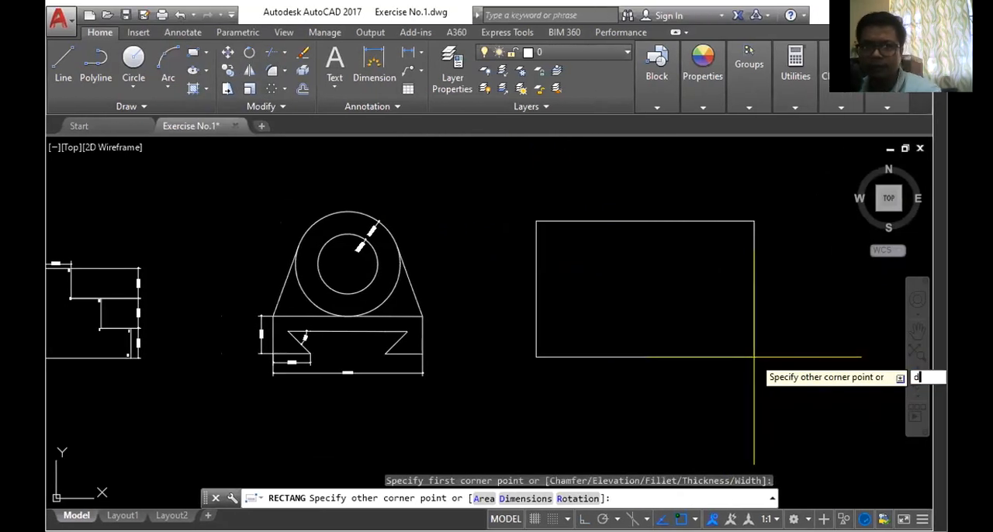
key("Return")
type("5000")
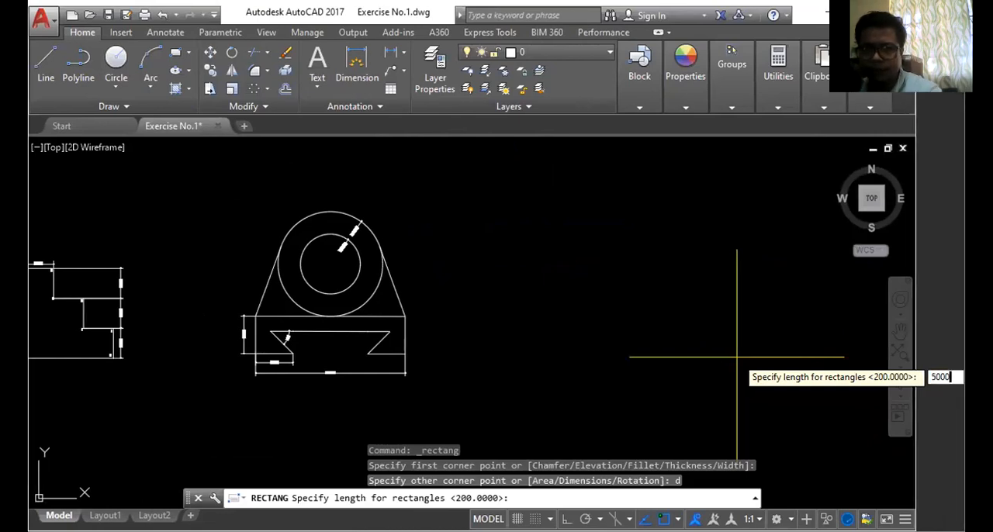
key("Return")
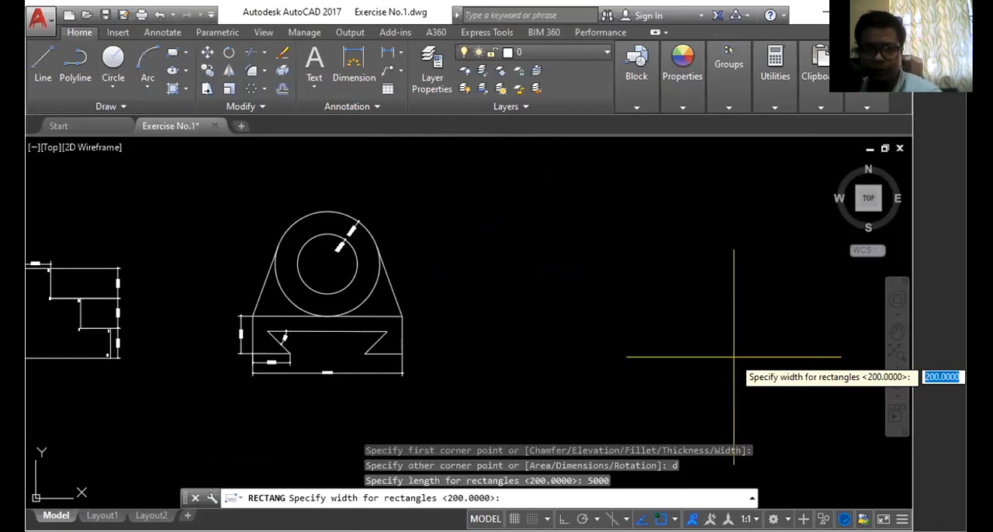
type("5000")
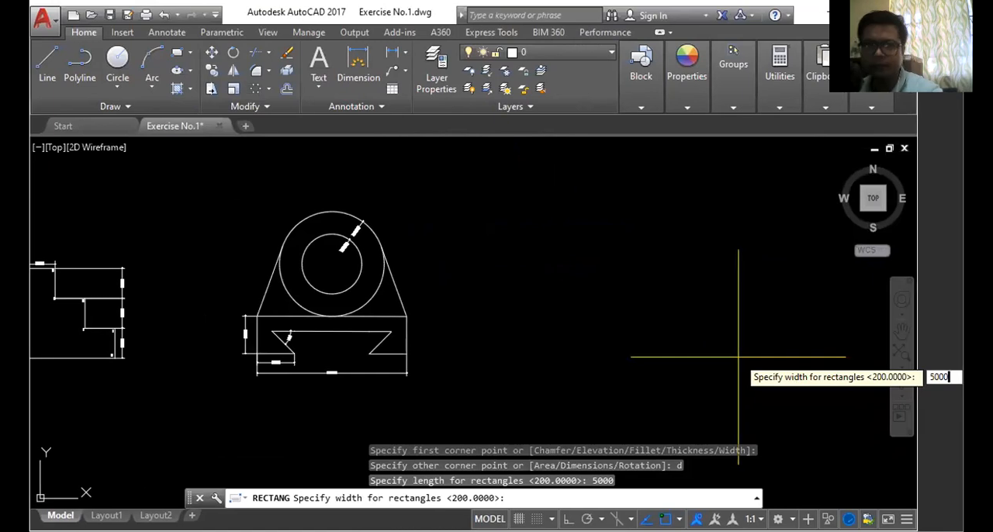
key("Return")
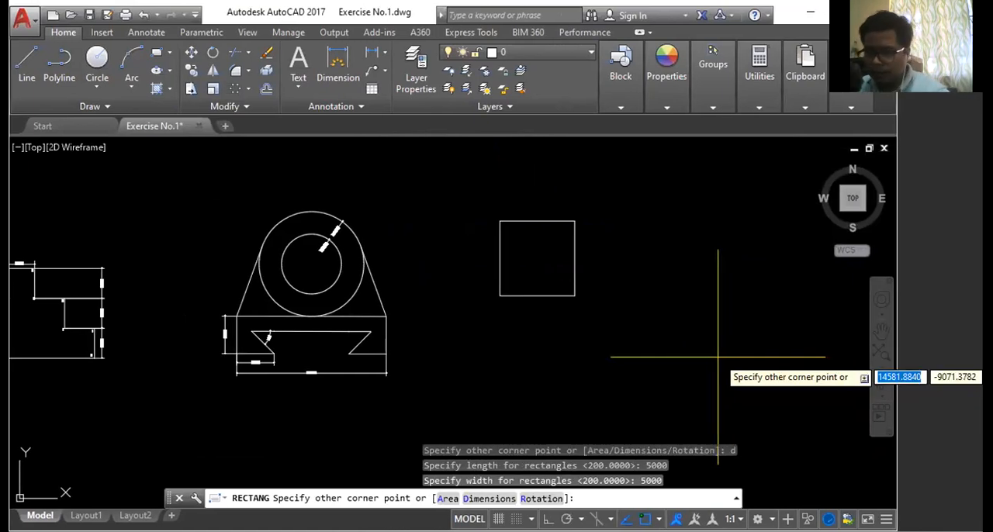
scroll(512, 195, "up", 2)
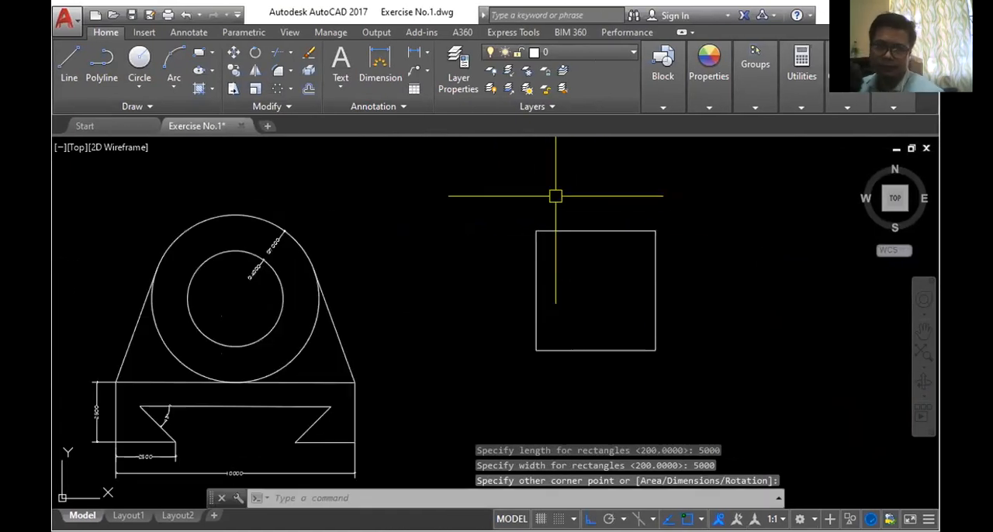
- Draw a vertical line through the square from the midpoint of its upper edge to the midpoint of its lower edge
scroll(599, 320, "up", 2)
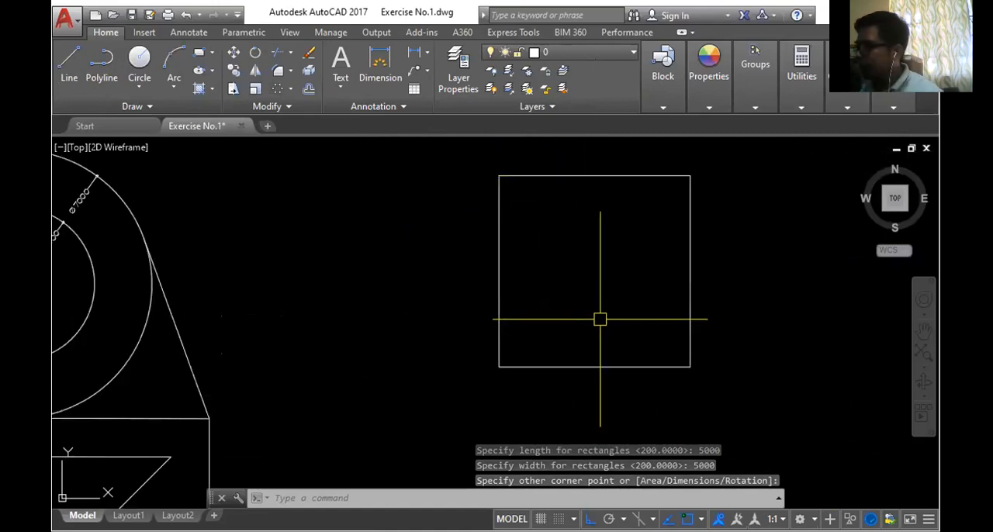
left_click(69, 62)
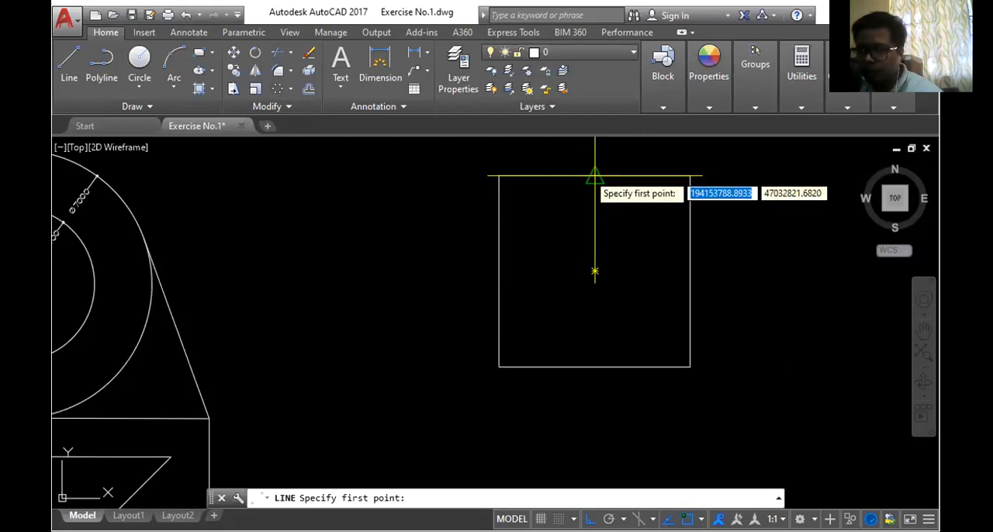
left_click(595, 177)
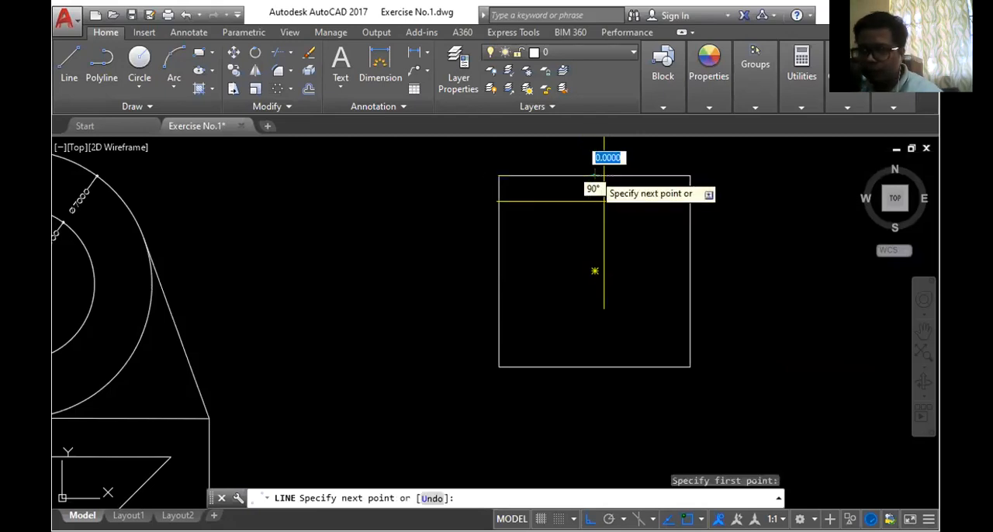
left_click(594, 366)
key("Return")
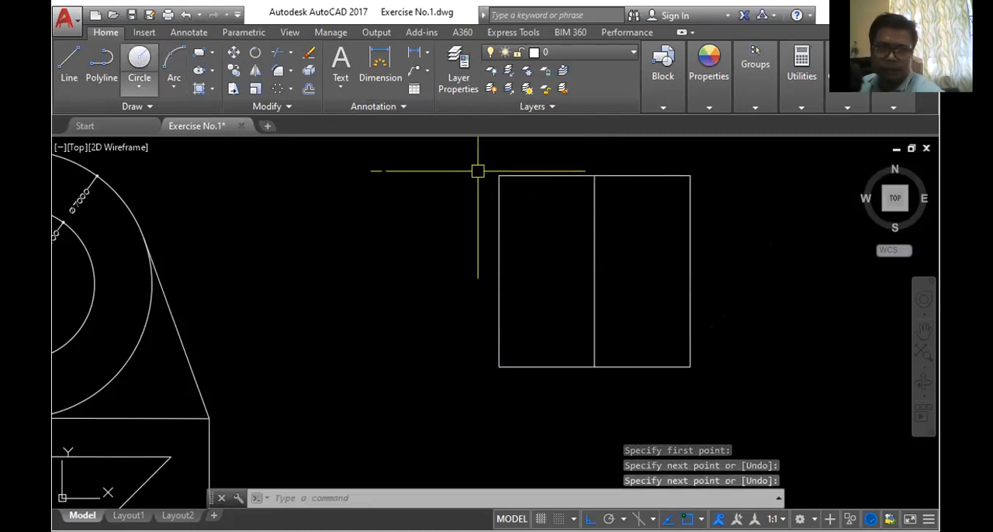
- Draw a circle of radius 500 in the empty space between the Figure 2 drawing and the square
left_click(139, 59)
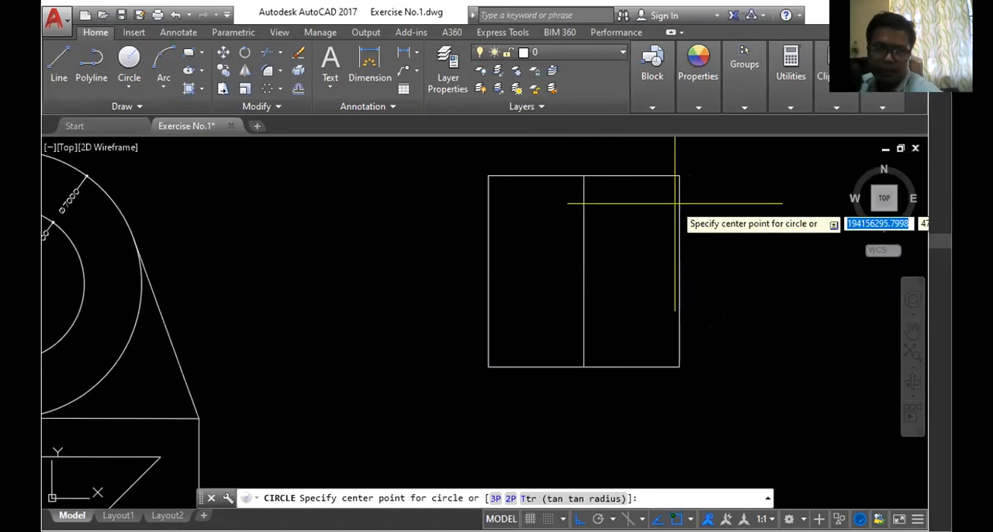
scroll(585, 177, "up", 4)
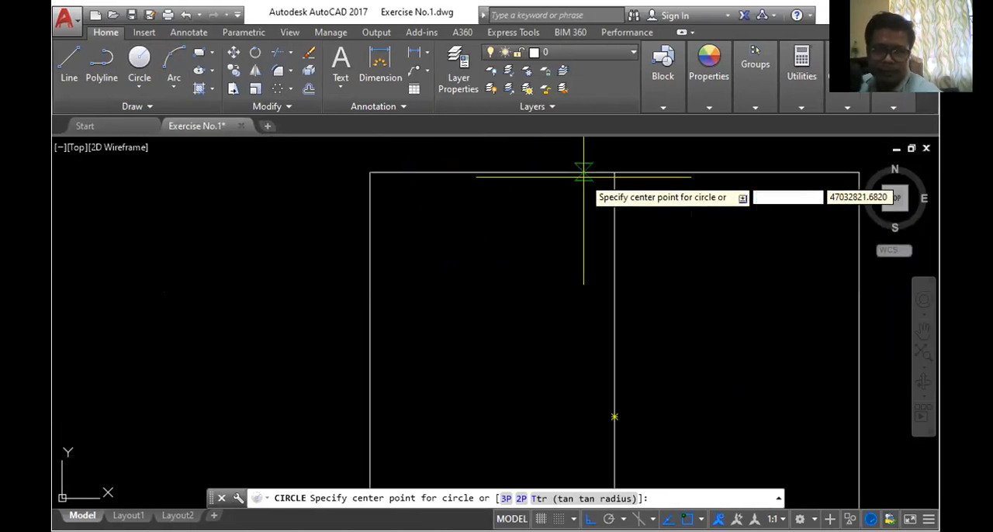
scroll(568, 255, "down", 4)
left_click(407, 236)
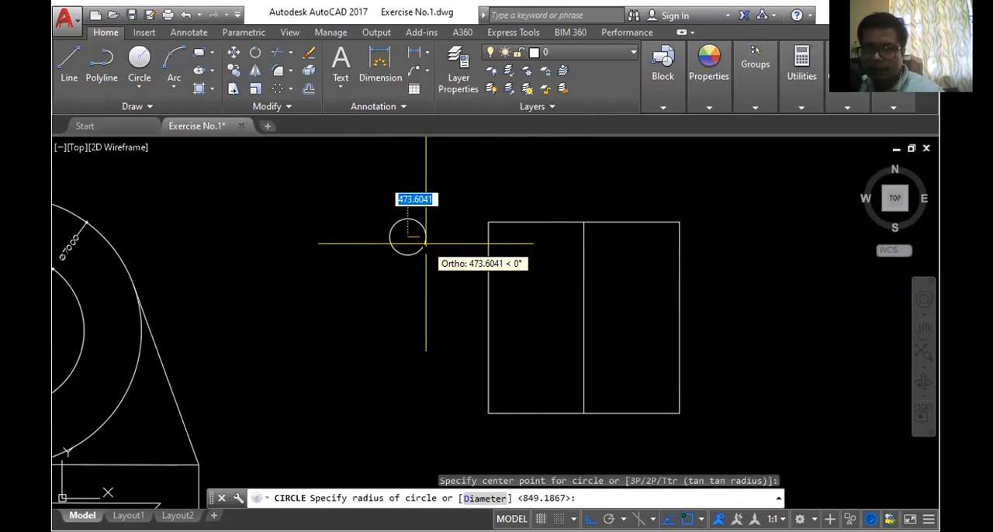
type("r")
key("Return")
key("BackSpace")
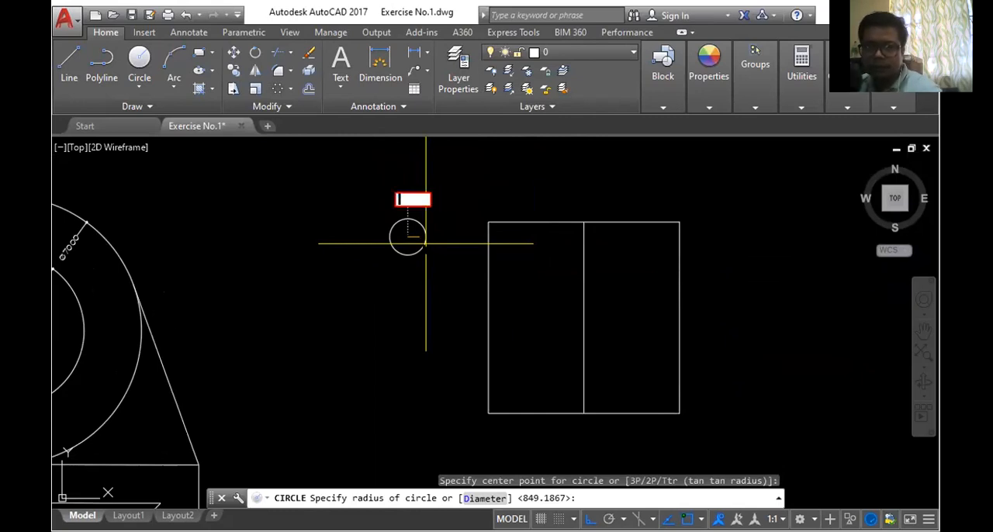
type("500")
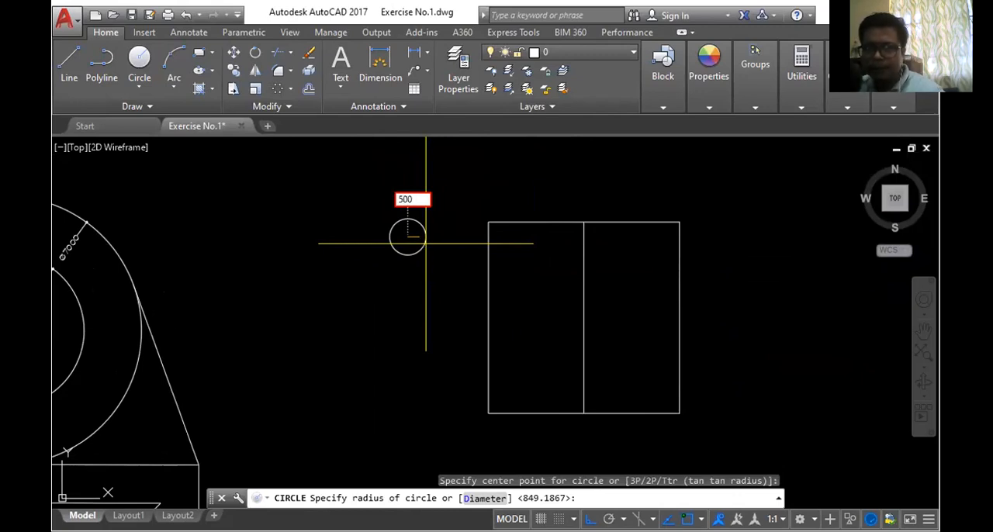
key("Return")
left_click(418, 225)
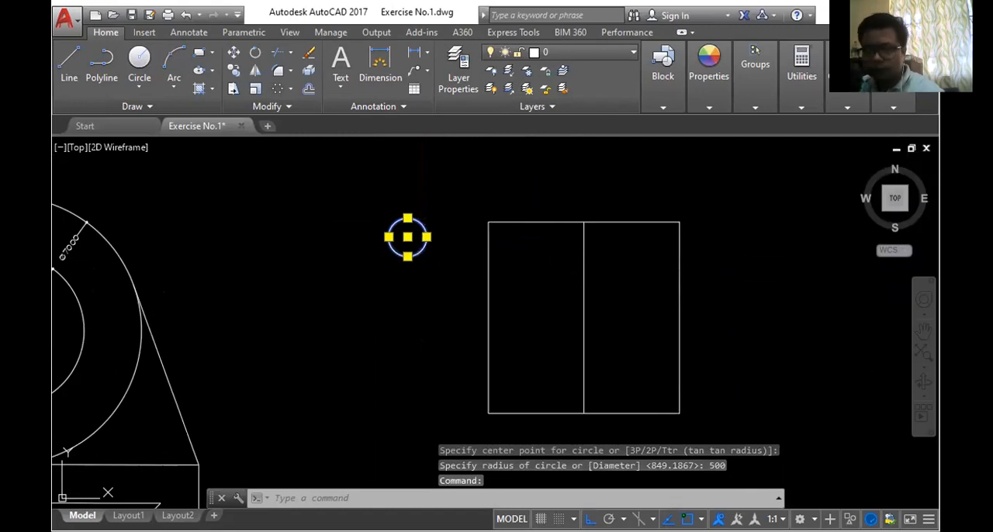
right_click(419, 167)
mouse_move(466, 217)
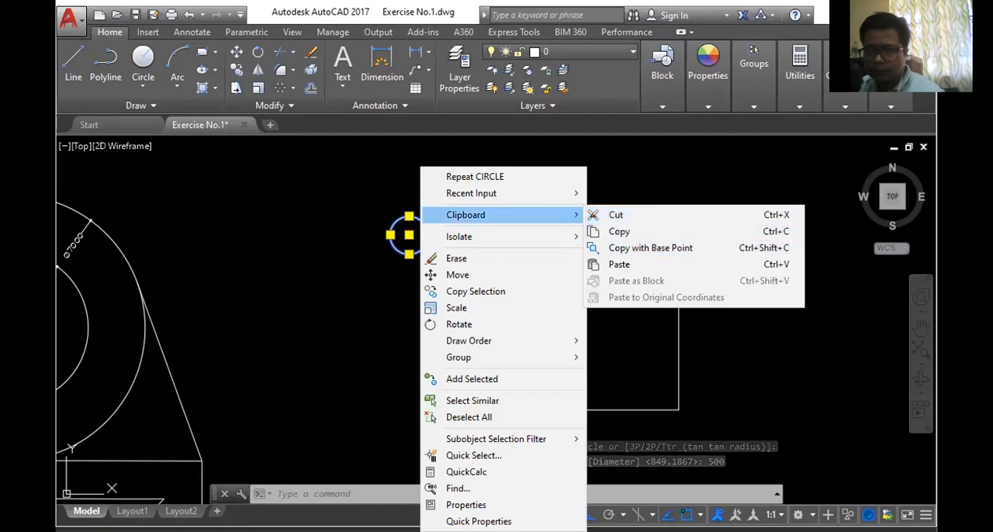
left_click(714, 337)
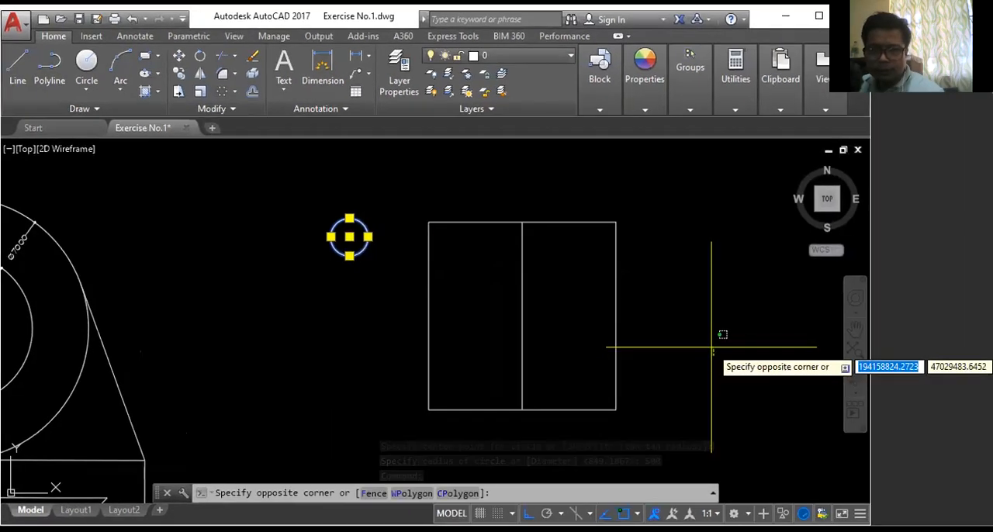
key("Escape")
key("Escape")
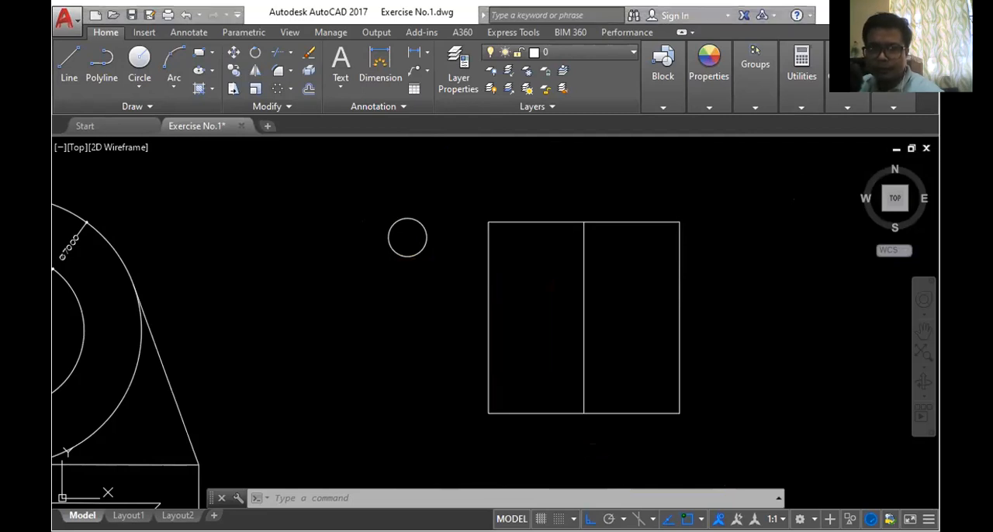
- Check in the Acrobat Reader exercise PDF how Figure 3's uppermost circle meets the outer square, and return to AutoCAD
key("alt+Tab")
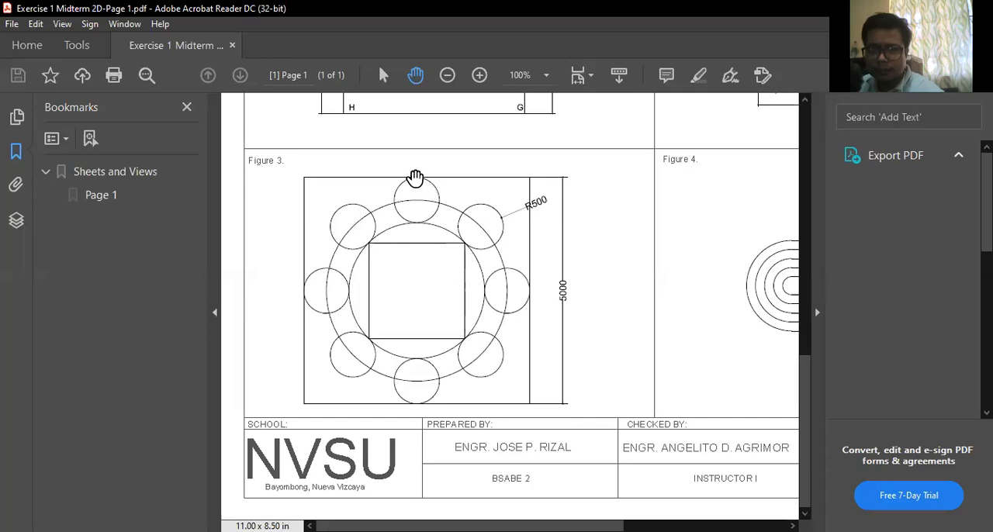
left_click_drag(415, 185, 419, 181)
key("v")
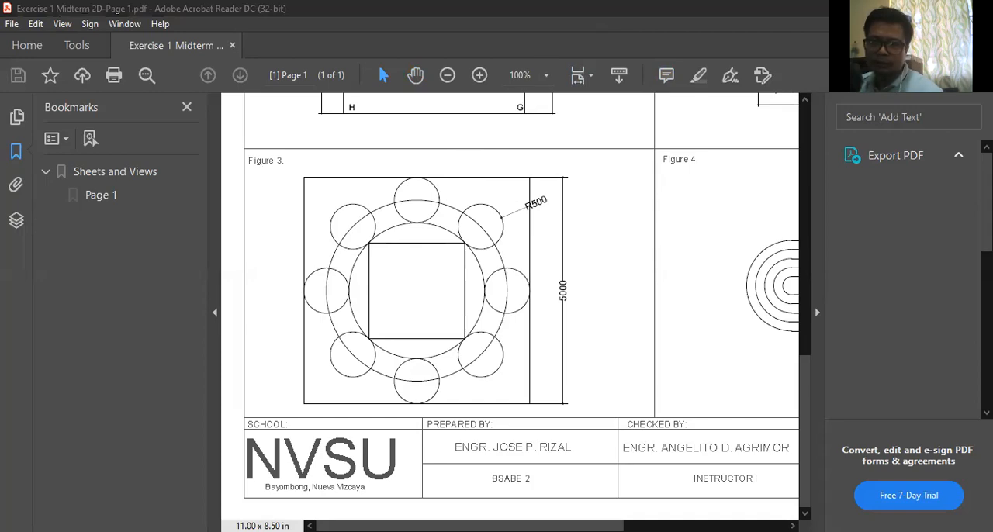
key("alt+Tab")
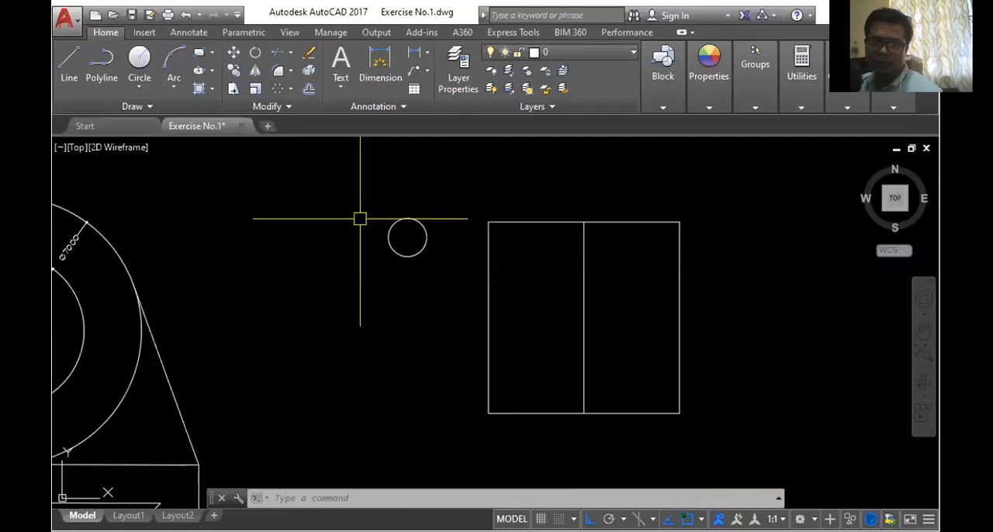
- Move the radius 500 circle by its upper quadrant to the midpoint of the square's upper edge
left_click(406, 219)
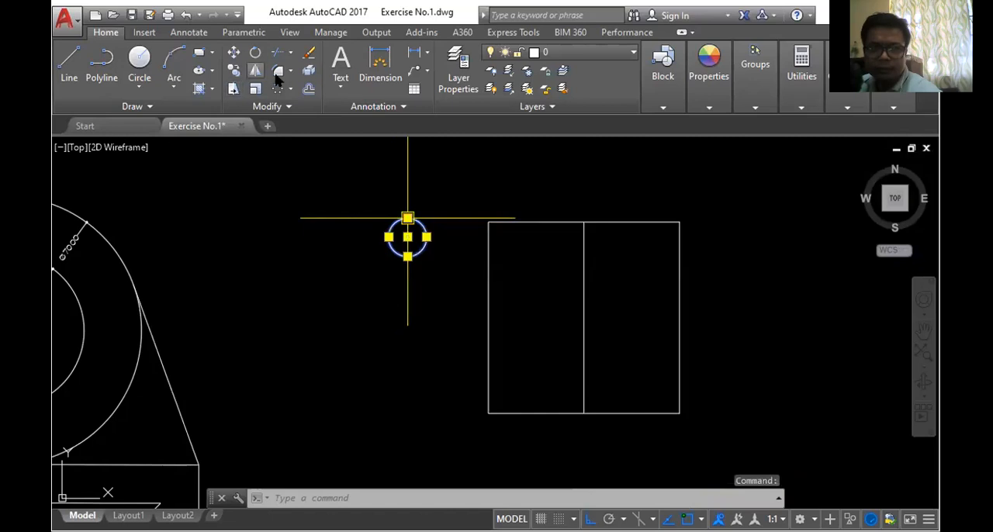
left_click(233, 55)
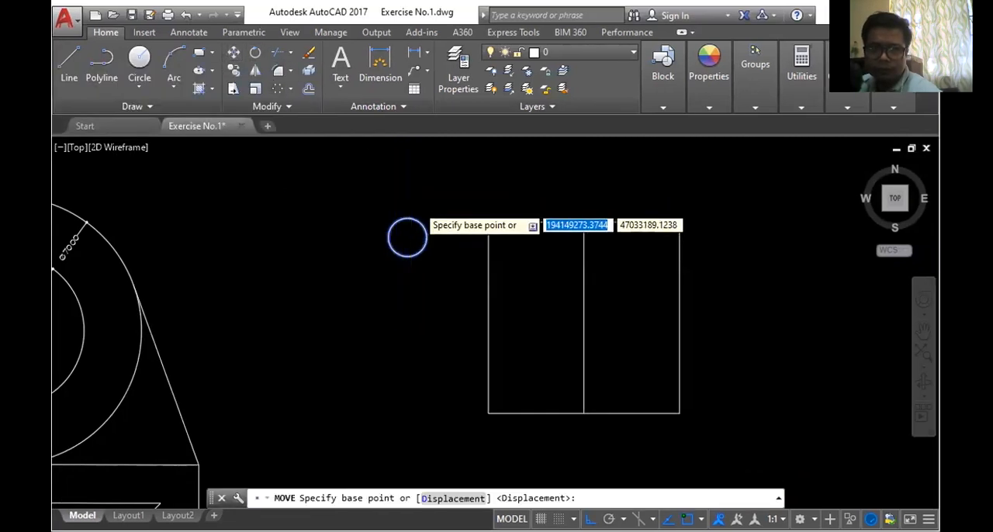
scroll(404, 217, "up", 5)
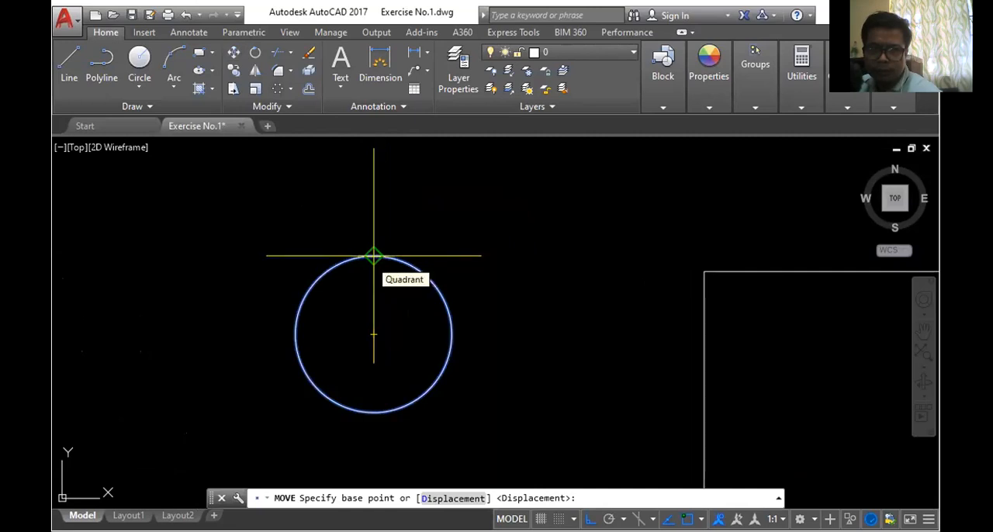
left_click(373, 256)
scroll(409, 217, "down", 3)
scroll(675, 238, "up", 2)
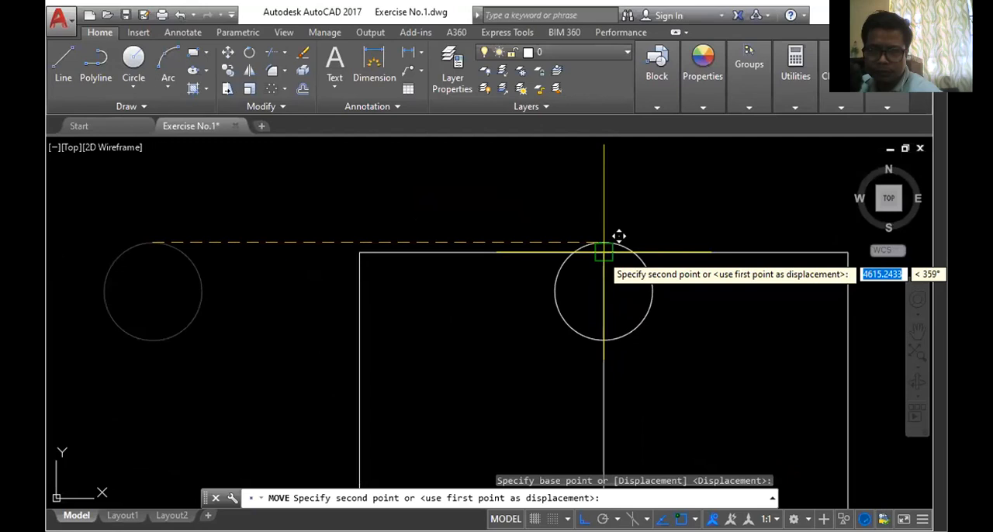
left_click(606, 253)
- Create a polar array of the circle centred on the midpoint of the square's vertical line
scroll(667, 233, "down", 4)
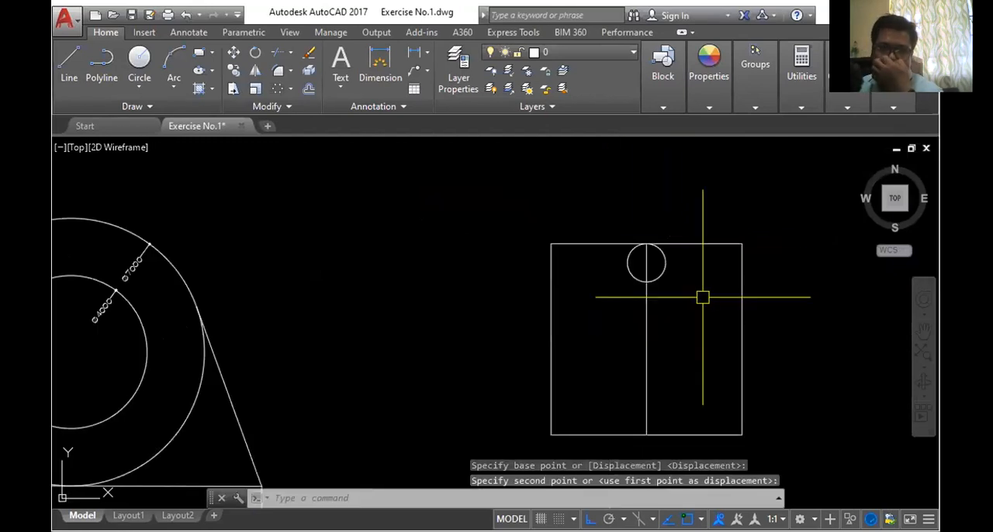
scroll(703, 297, "up", 2)
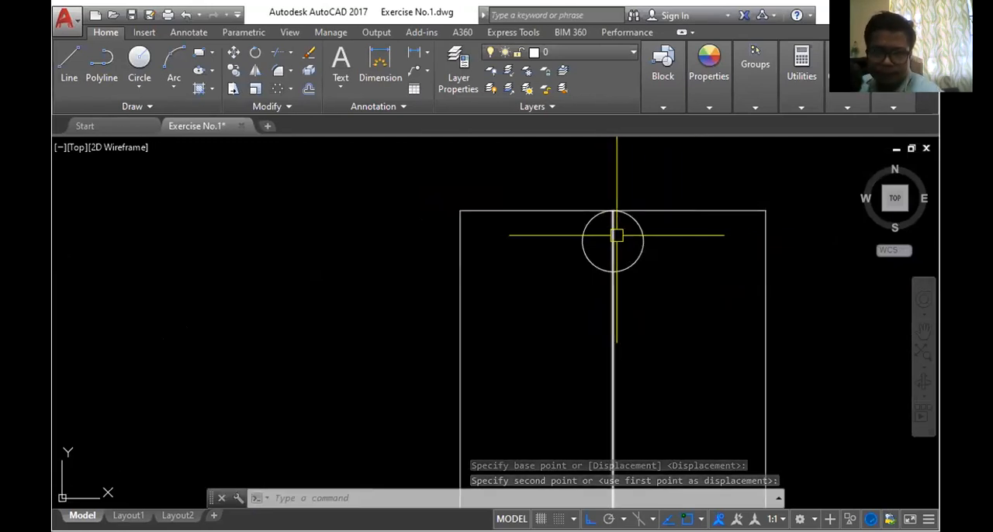
scroll(617, 236, "down", 2)
scroll(632, 250, "up", 2)
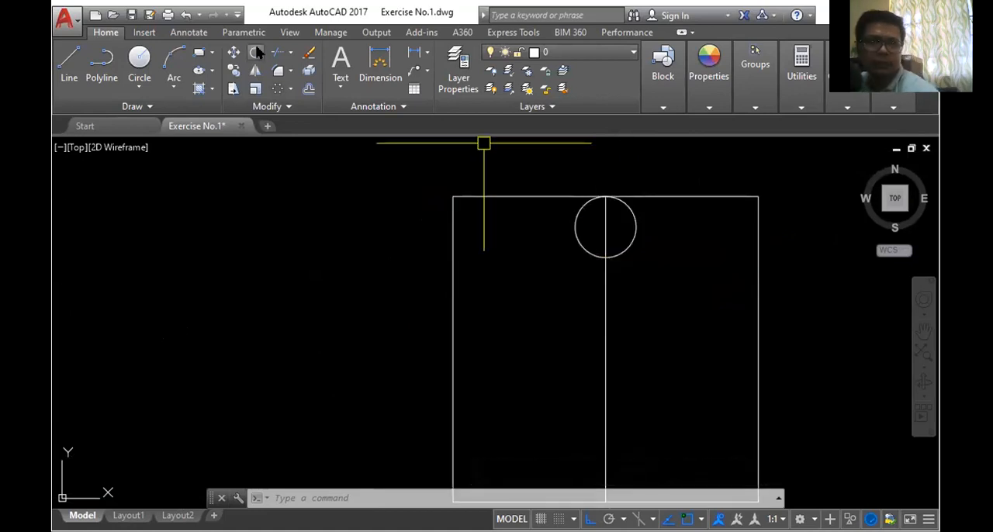
scroll(648, 233, "down", 2)
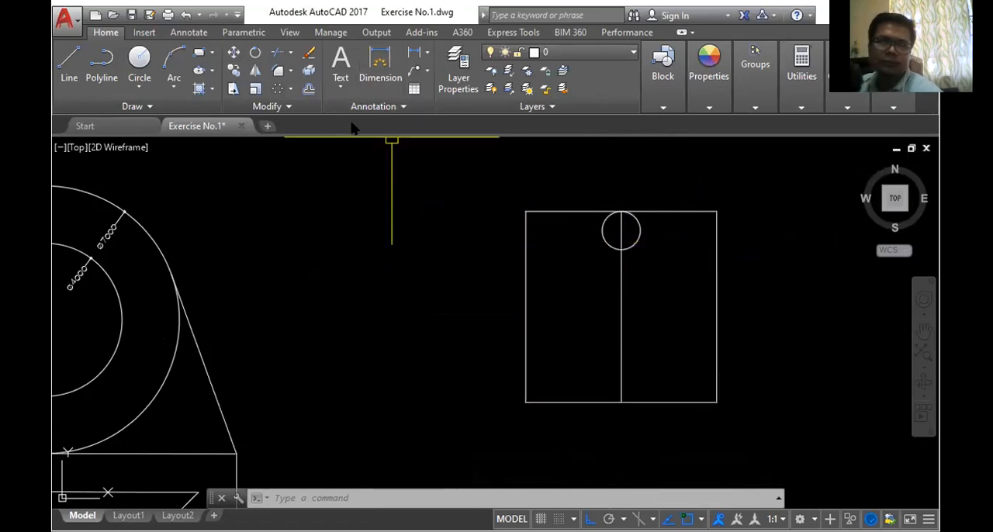
left_click(286, 91)
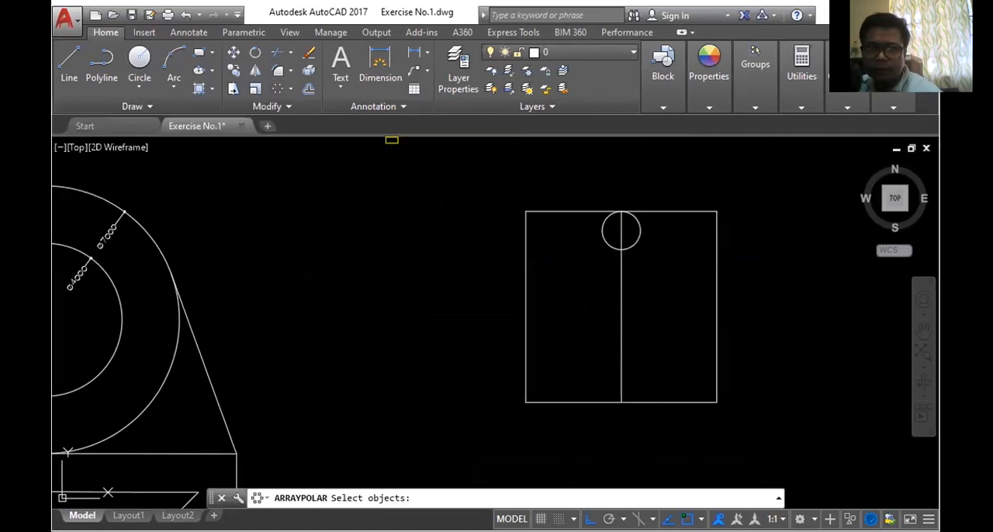
left_click(635, 246)
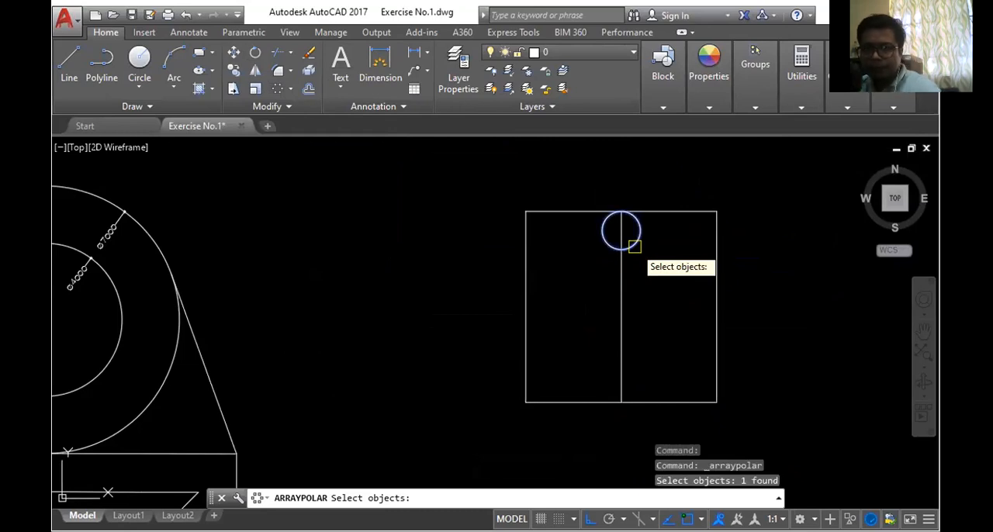
key("Return")
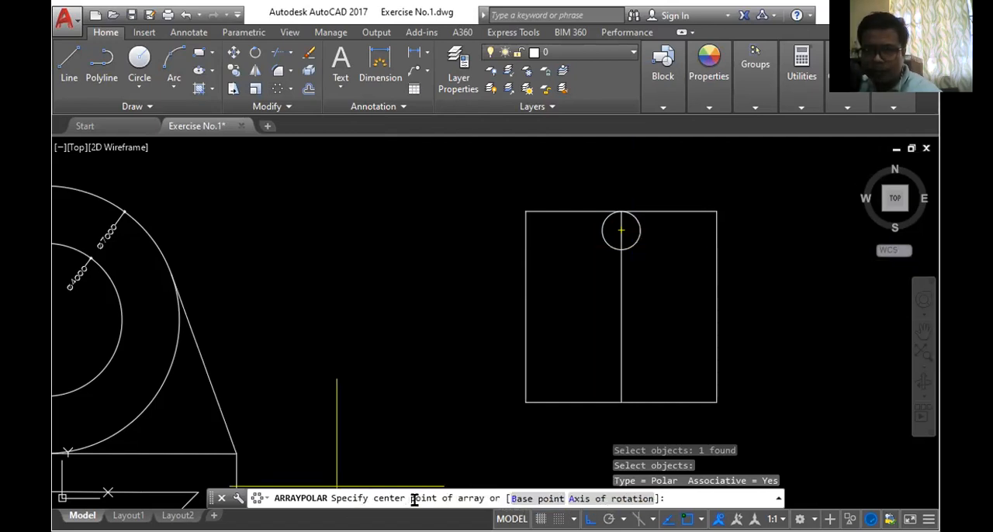
left_click(621, 307)
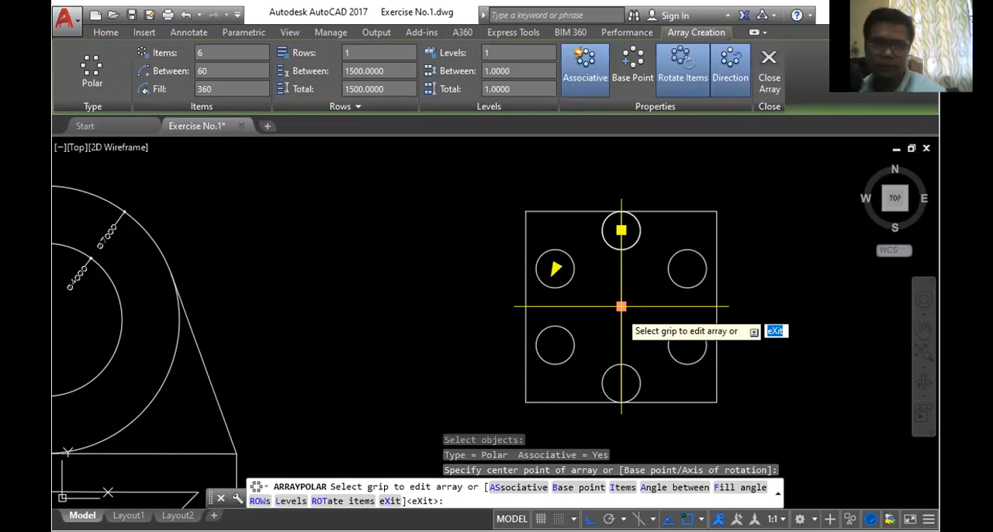
- Set the polar array to 8 items, finish it, and delete the vertical line through the square
left_click(213, 52)
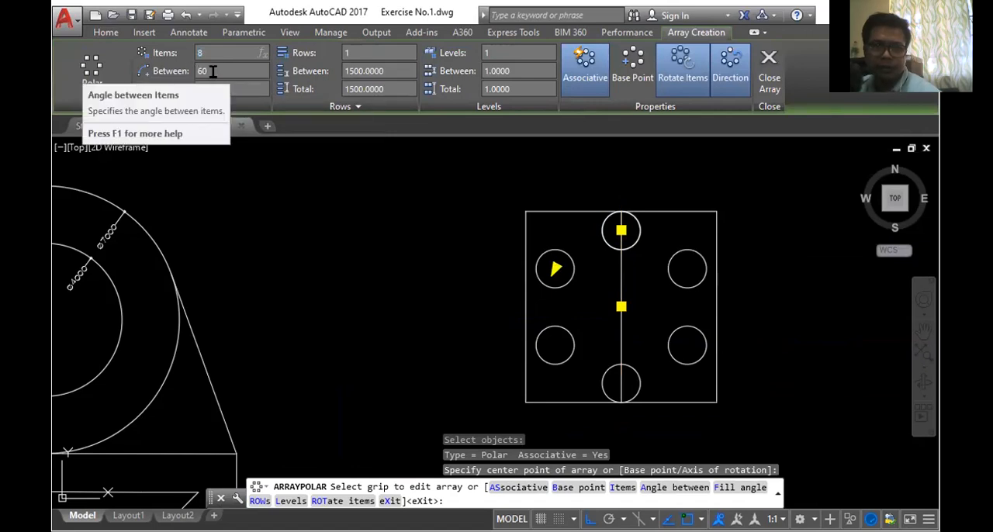
key("Return")
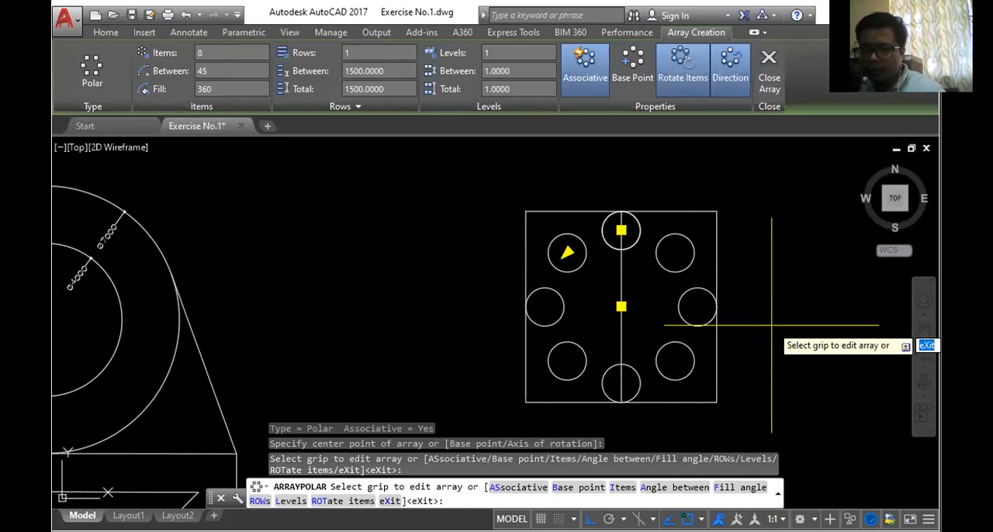
key("Return")
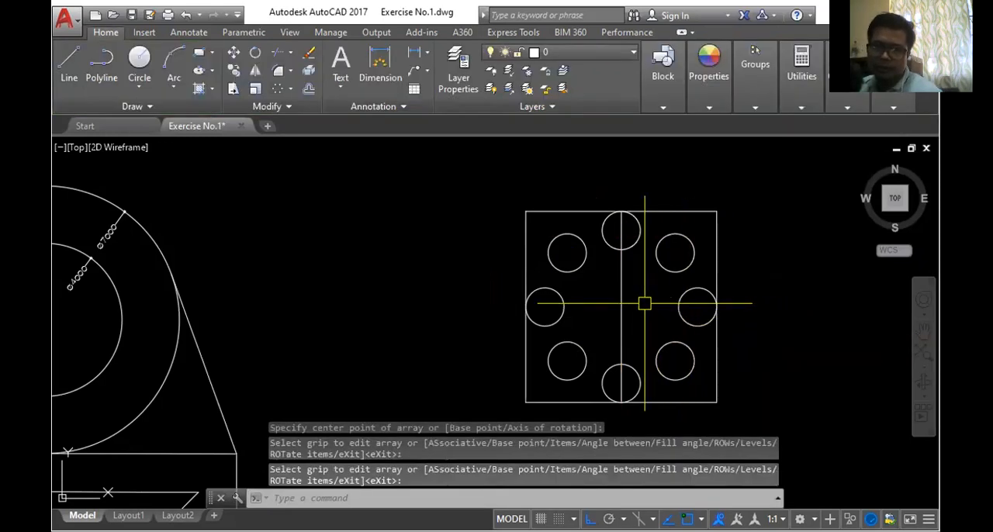
left_click(621, 298)
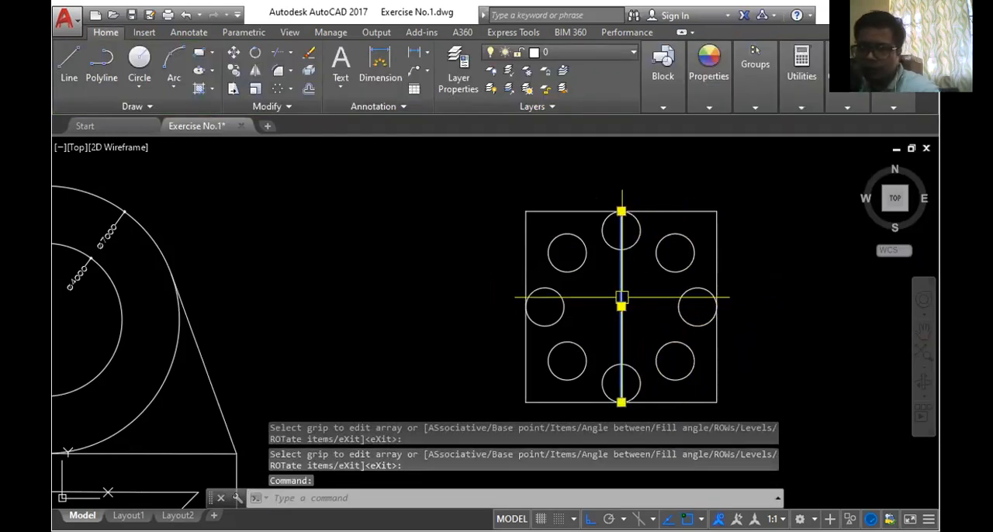
key("Delete")
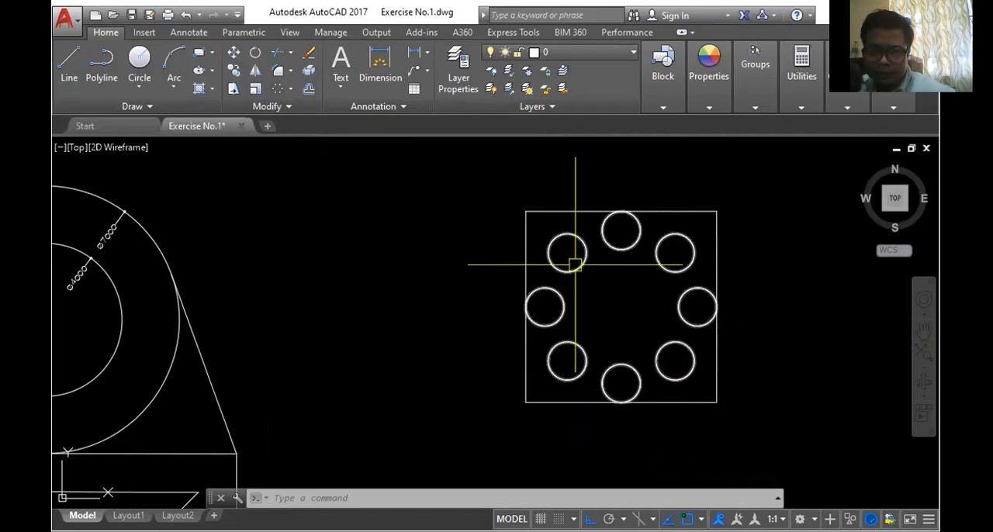
- Draw an inner square from four lines joining the inward-facing quadrants of the four diagonal circles
scroll(581, 268, "up", 3)
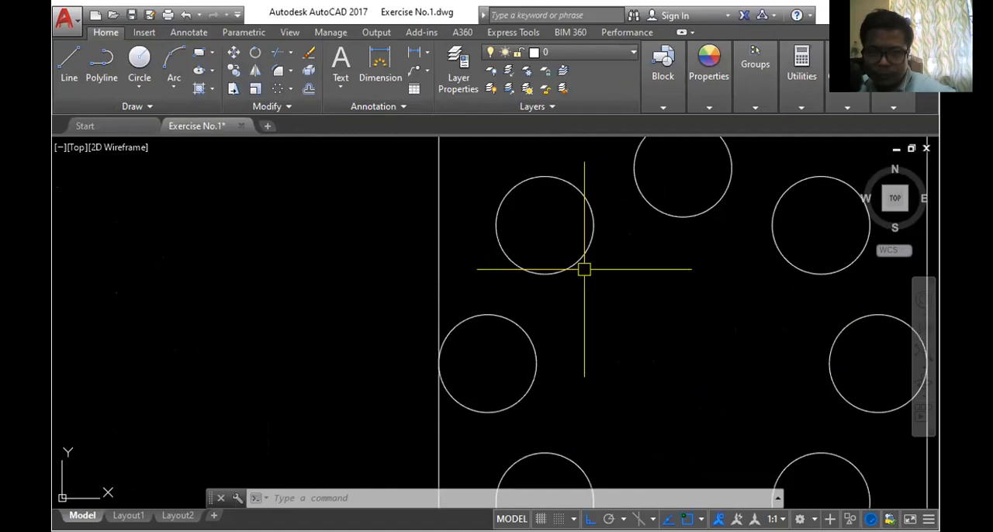
scroll(574, 262, "up", 4)
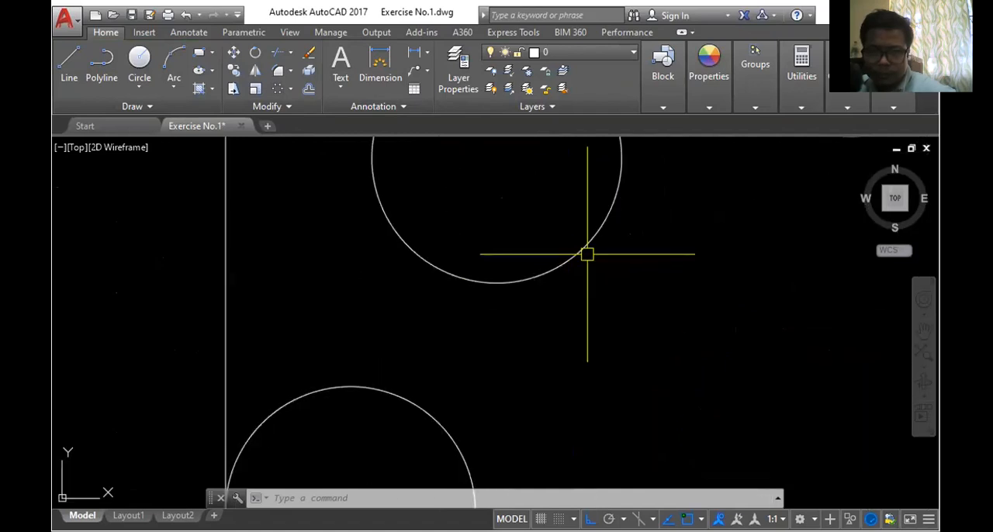
scroll(582, 257, "down", 4)
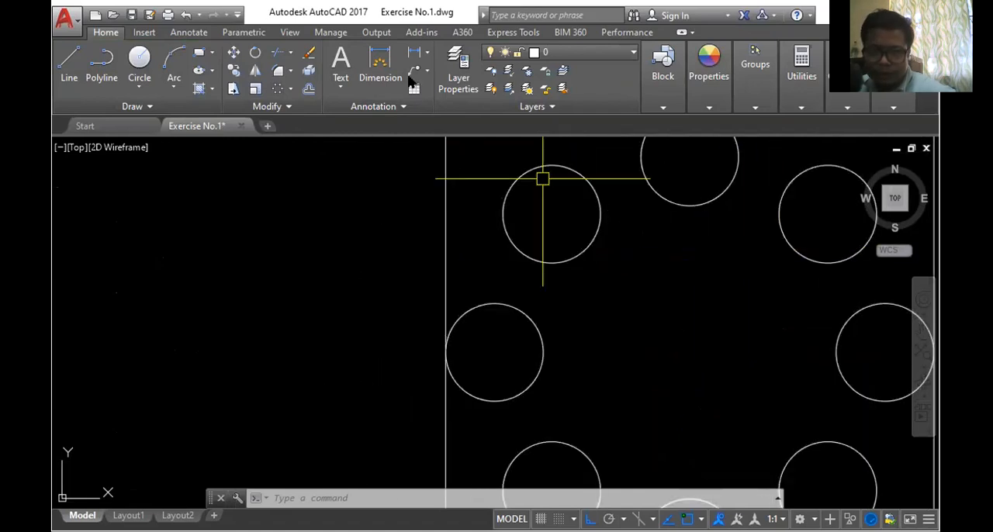
left_click(69, 62)
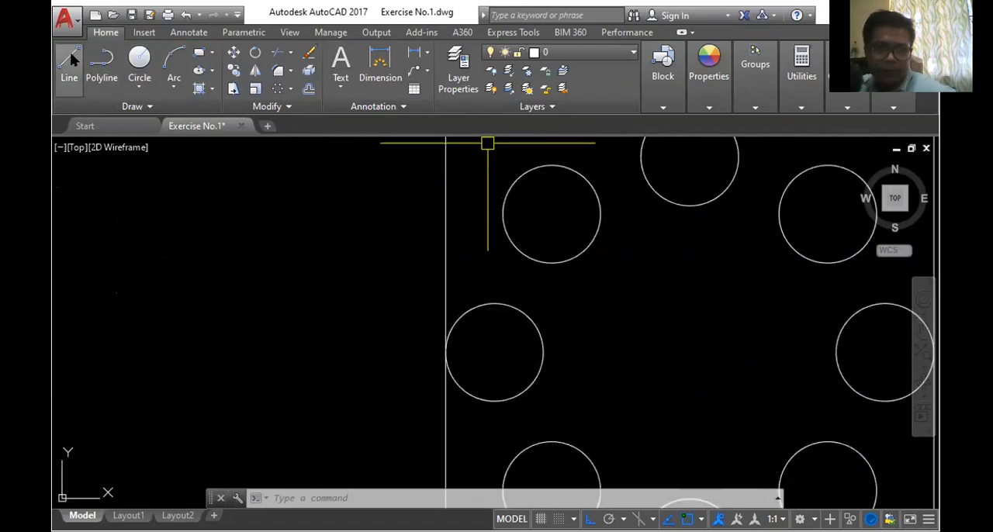
left_click(587, 249)
left_click(793, 249)
scroll(756, 251, "down", 3)
scroll(764, 277, "up", 4)
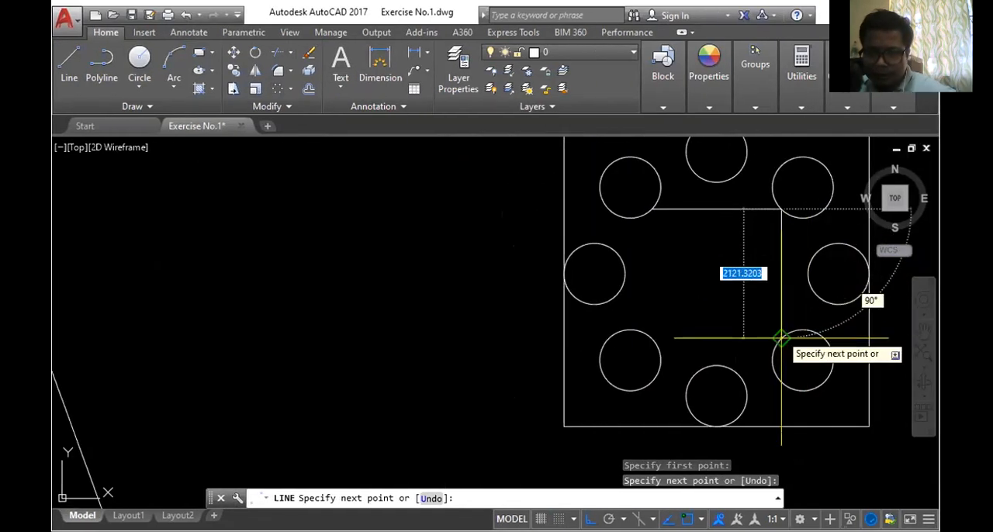
left_click(782, 338)
left_click(652, 339)
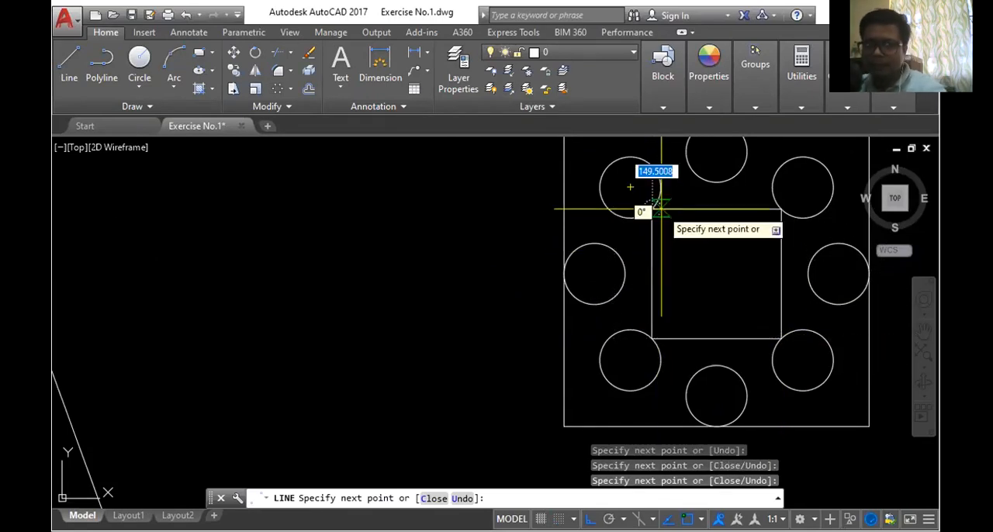
left_click(660, 206)
key("Return")
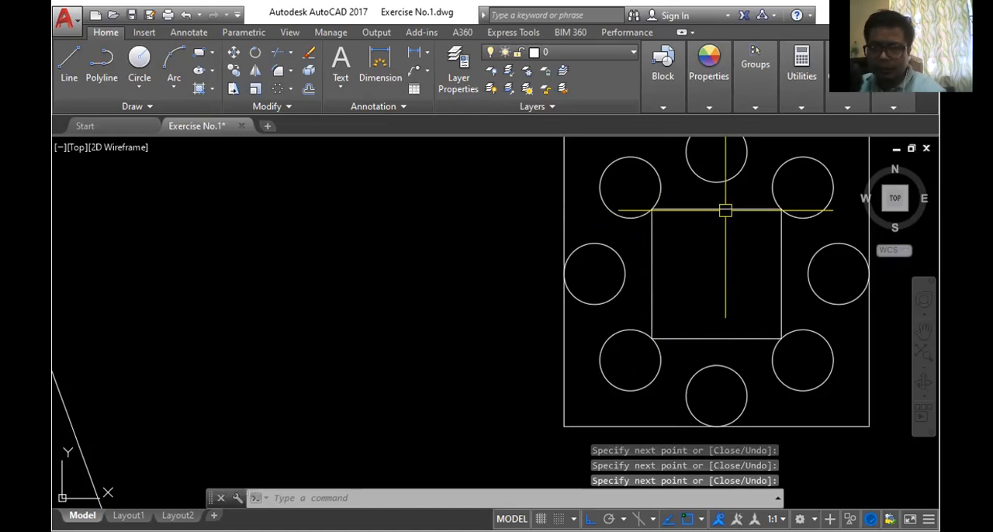
- Delete the four separate lines forming the inner square
left_click(726, 209)
key("Delete")
left_click(652, 237)
key("Delete")
left_click(780, 238)
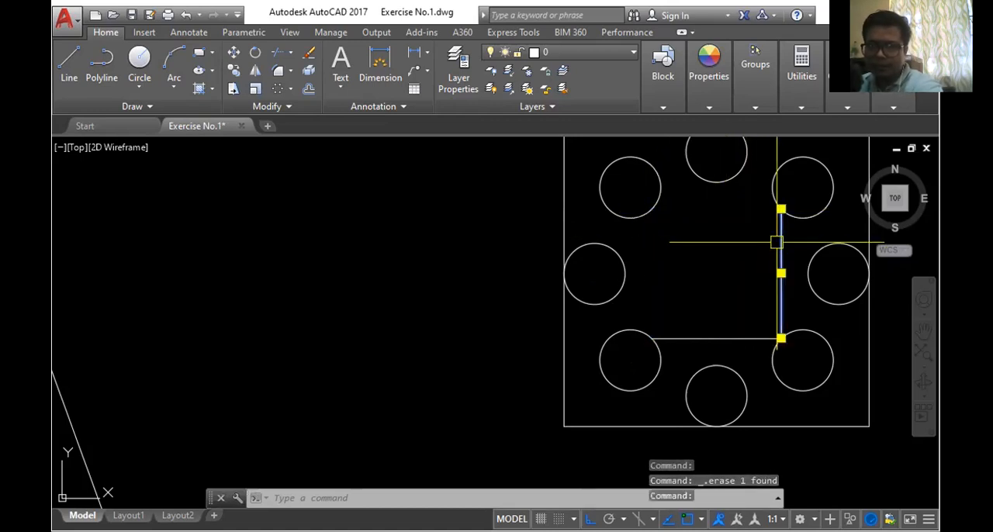
key("Delete")
left_click(733, 339)
key("Delete")
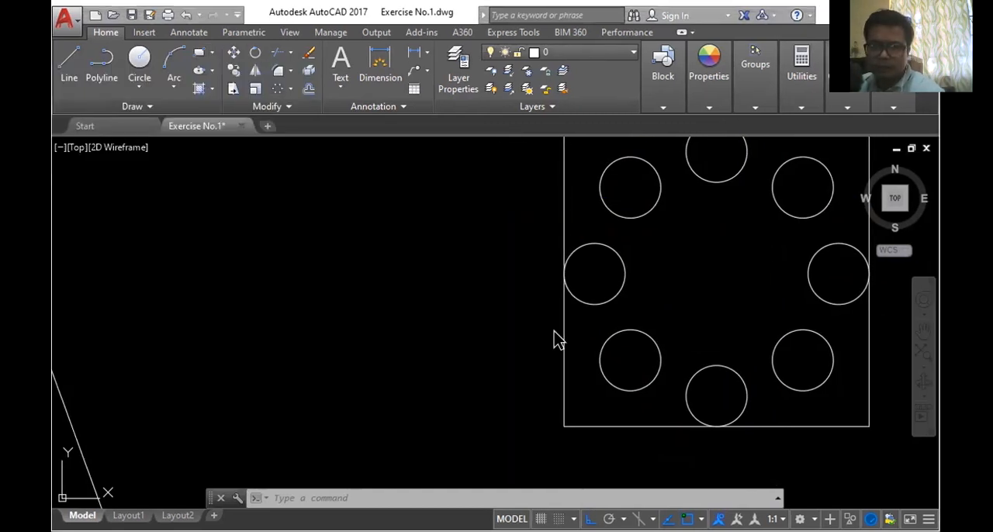
- Check Figure 3's inner square in the Acrobat Reader exercise PDF, and return to AutoCAD
left_click(497, 498)
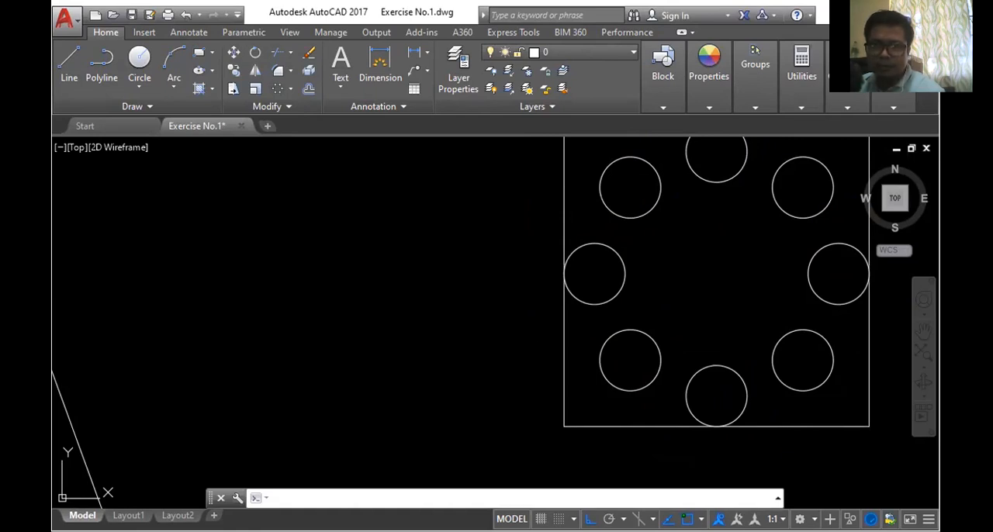
key("Escape")
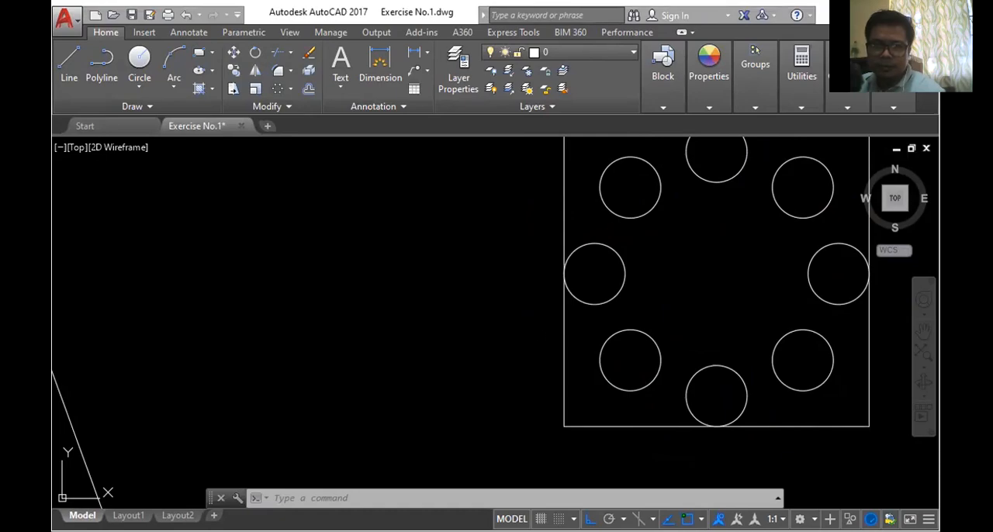
key("alt+Tab")
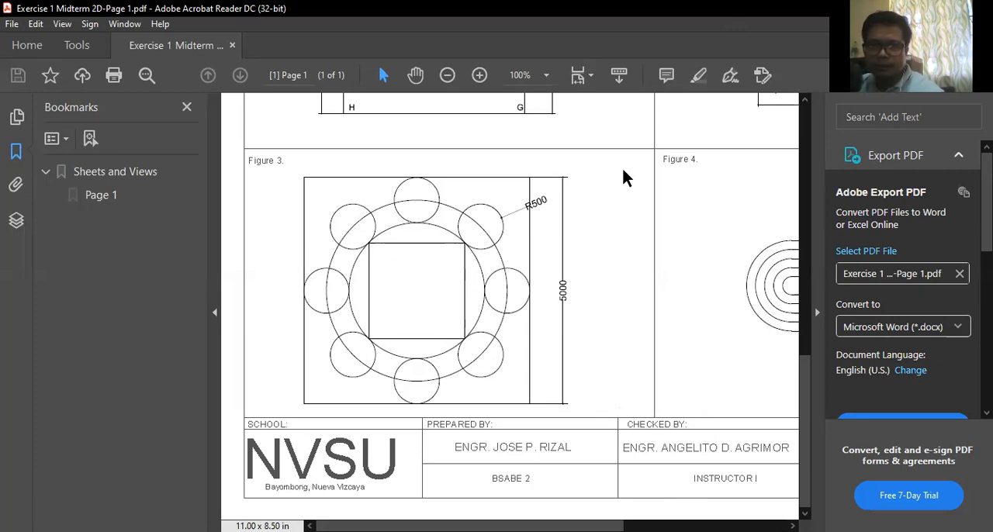
key("alt+Tab")
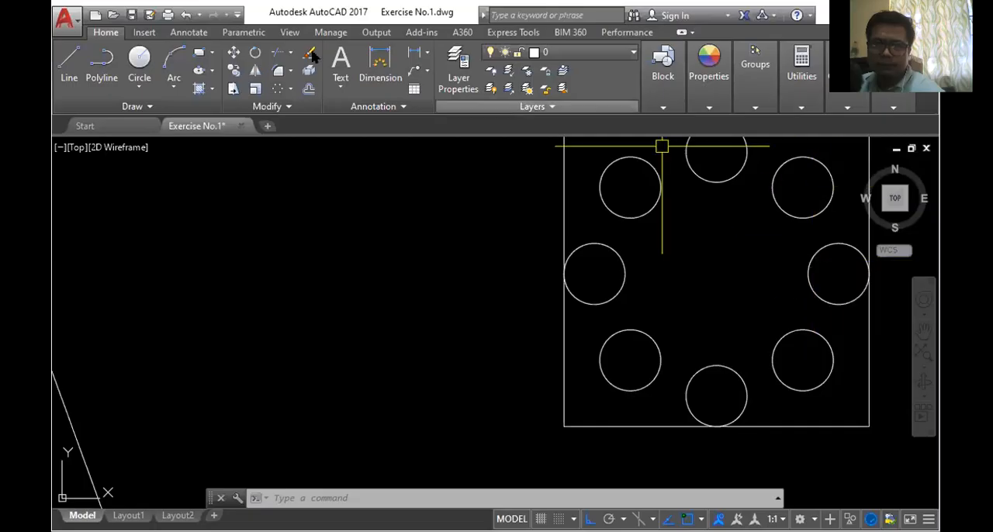
- Draw a rectangle from the upper-left diagonal circle's inward-facing quadrant to that of the lower-right diagonal circle
left_click(69, 62)
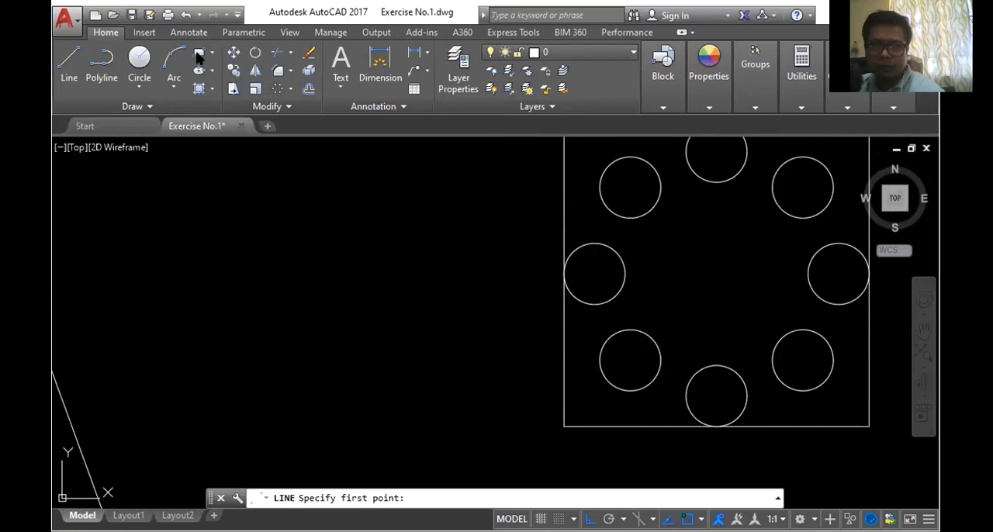
key("Escape")
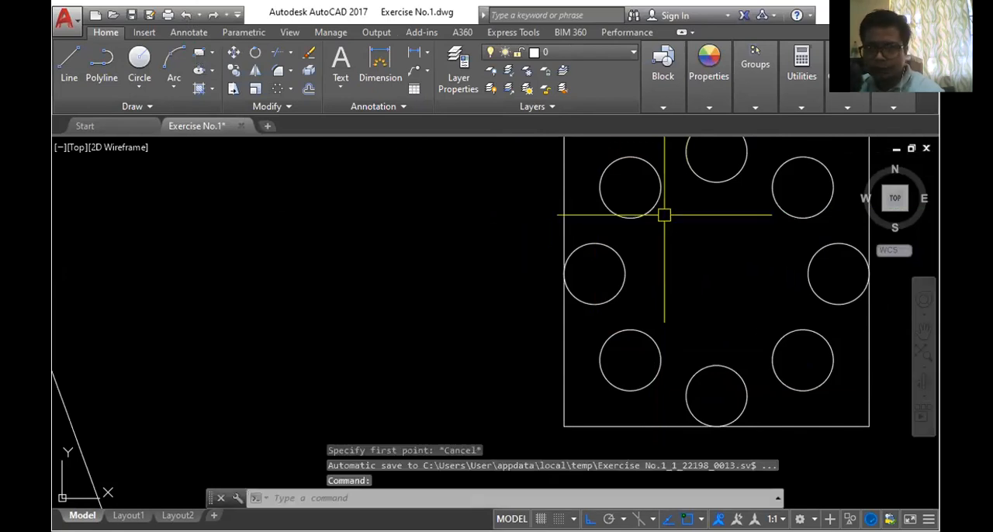
left_click(199, 52)
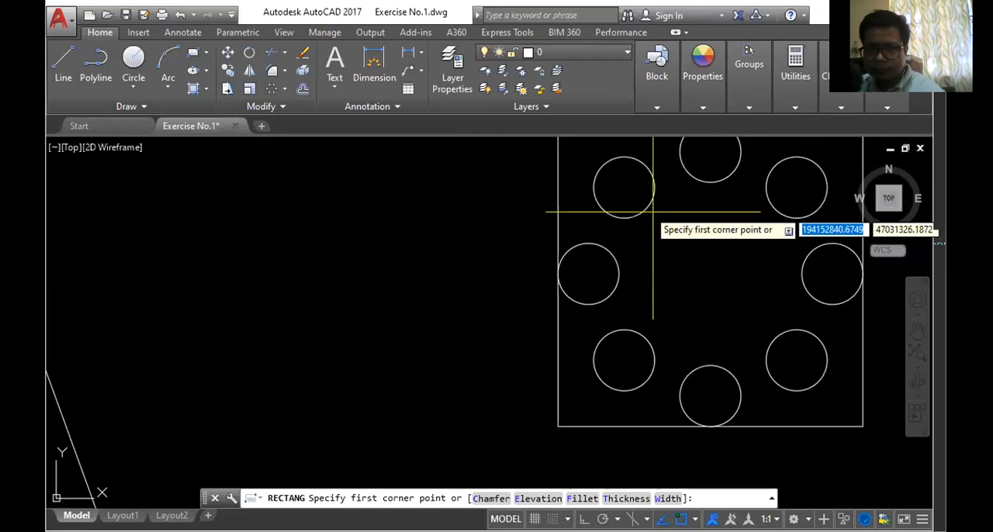
left_click(652, 208)
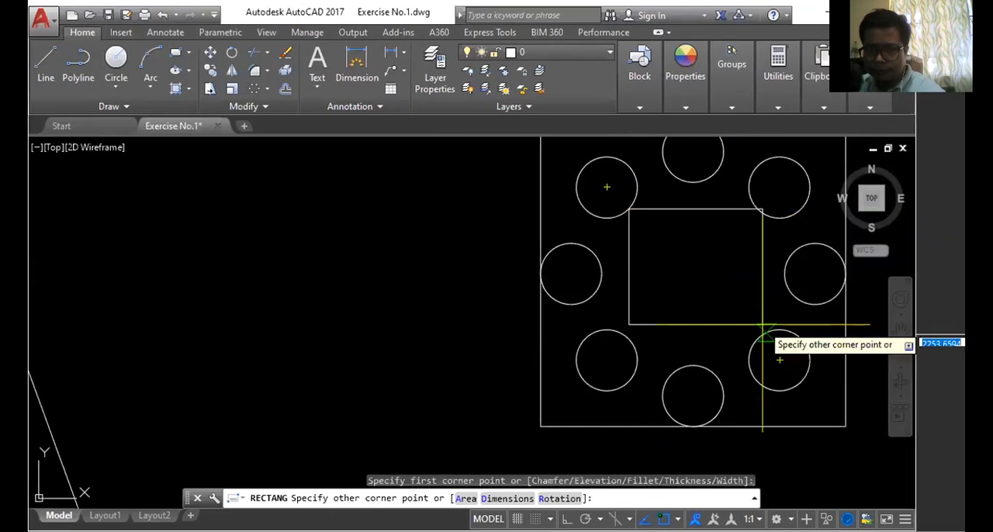
left_click(729, 338)
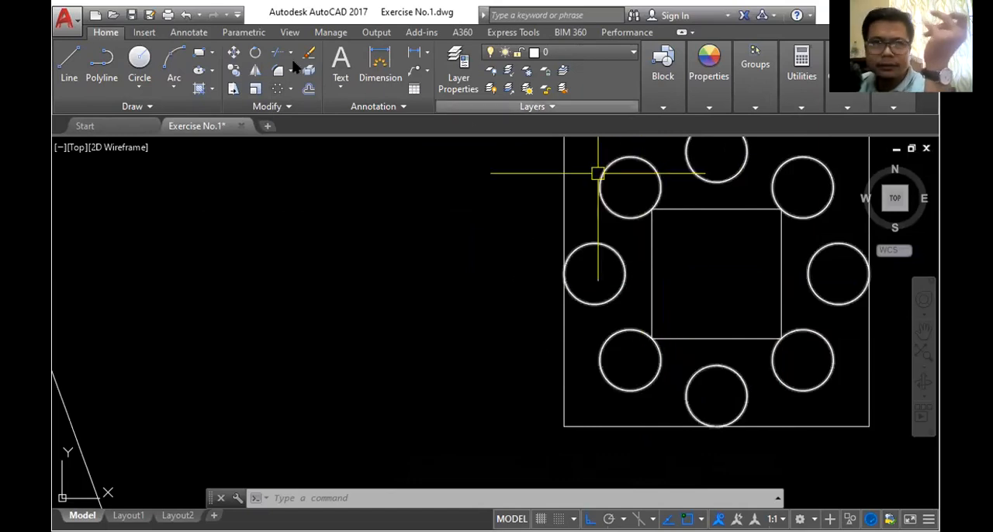
left_click(147, 67)
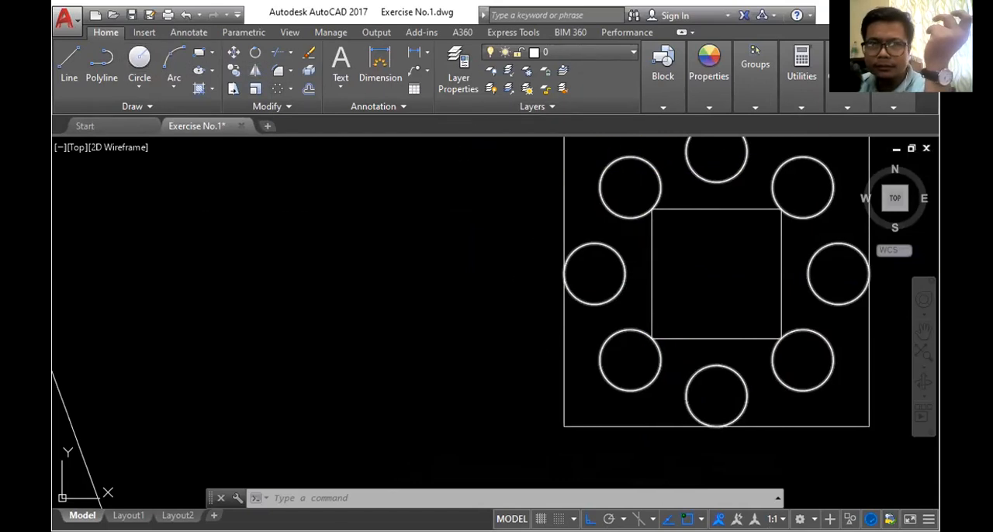
scroll(672, 165, "down", 2)
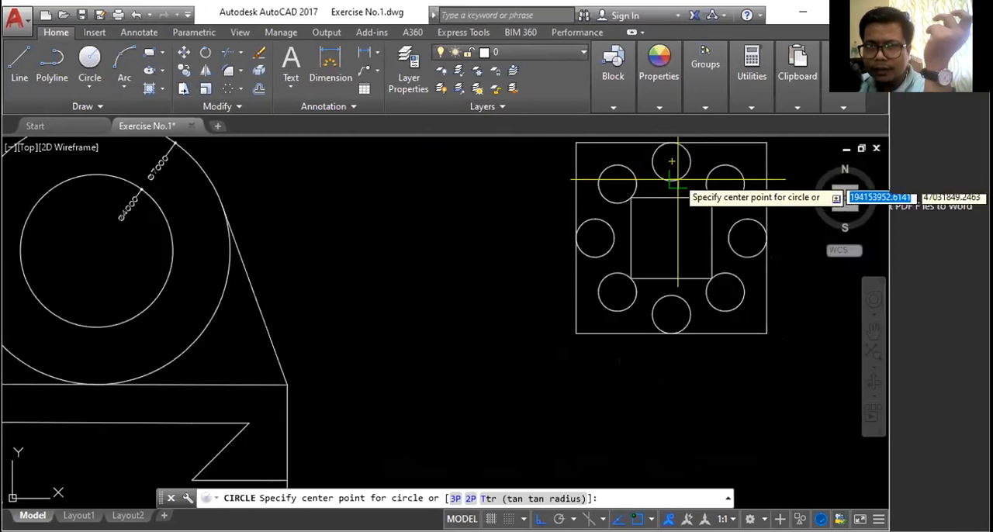
left_click(676, 160)
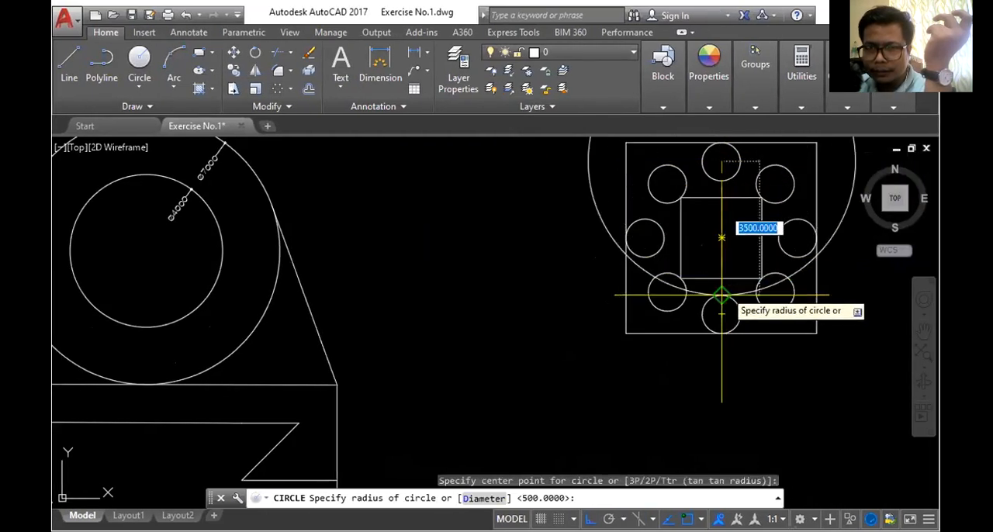
key("Escape")
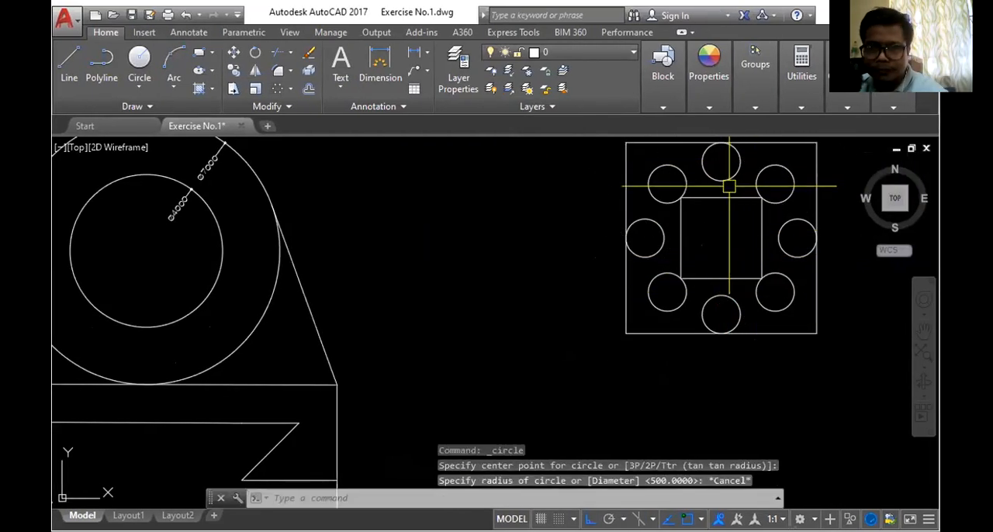
- Draw a vertical helper line between the midpoints of the inner square's upper and lower sides
scroll(731, 187, "up", 4)
left_click(78, 66)
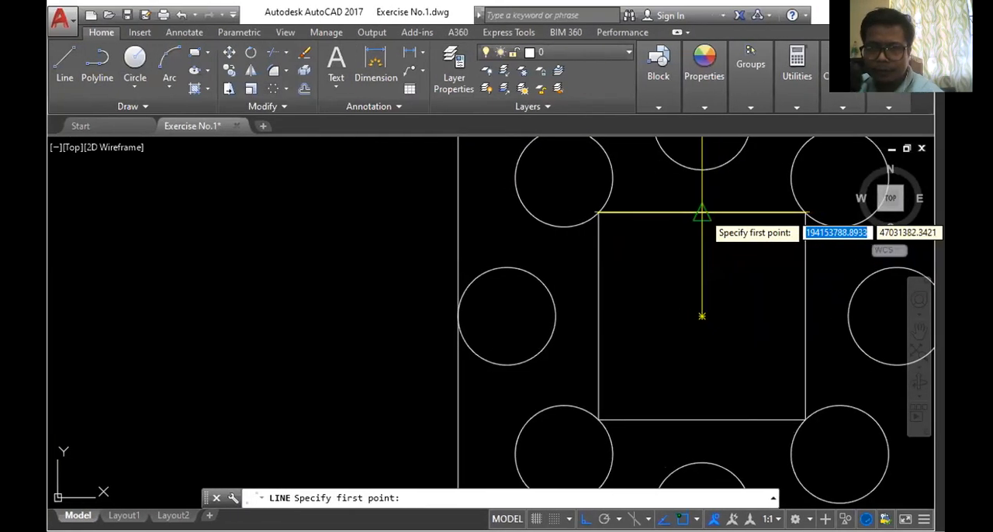
left_click(663, 420)
left_click(706, 316)
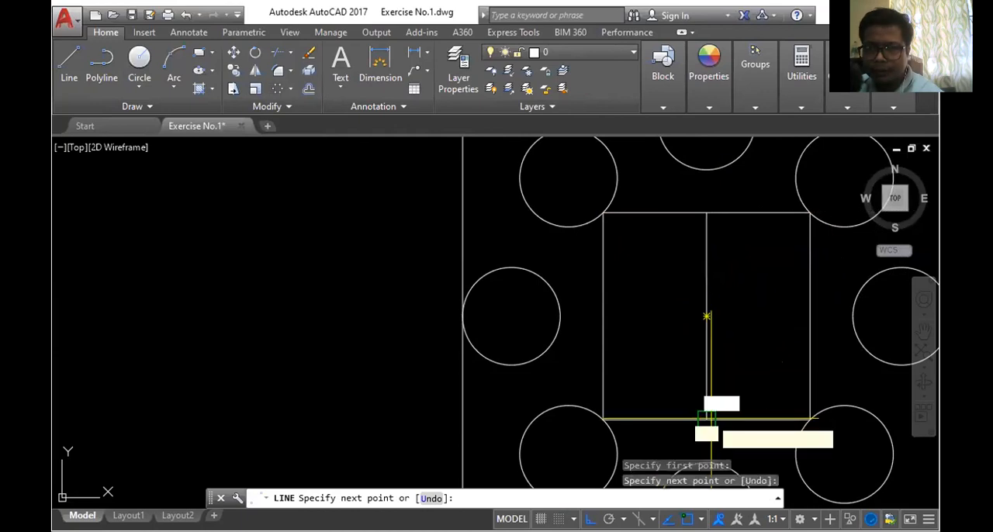
scroll(706, 316, "down", 2)
- Draw a radius 2000 circle from the helper line's midpoint to the uppermost small circle's centre, and delete the helper line
left_click(140, 58)
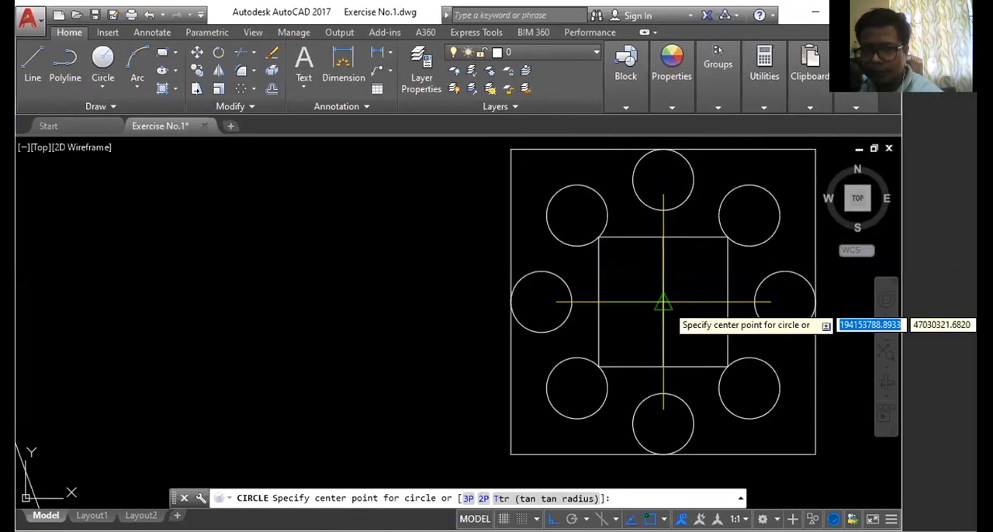
left_click(663, 303)
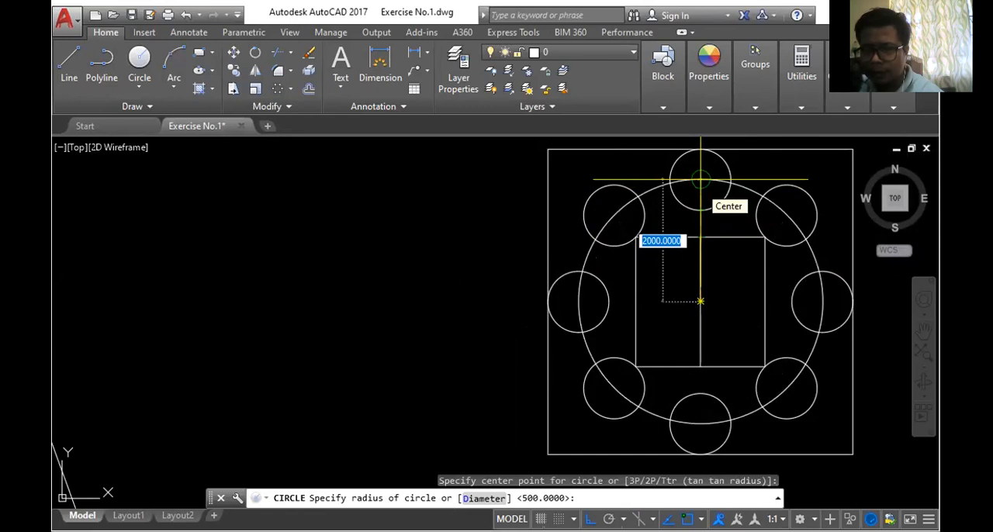
left_click(701, 181)
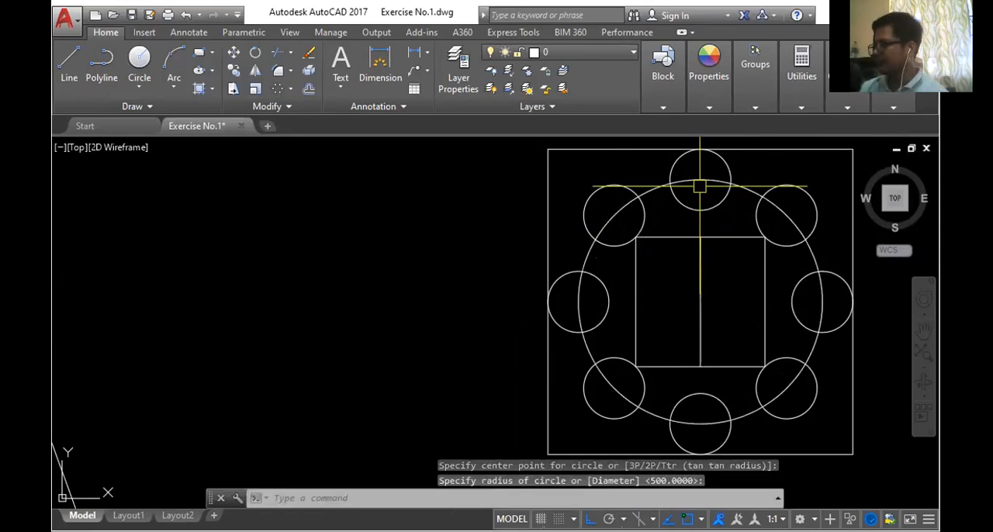
left_click(700, 263)
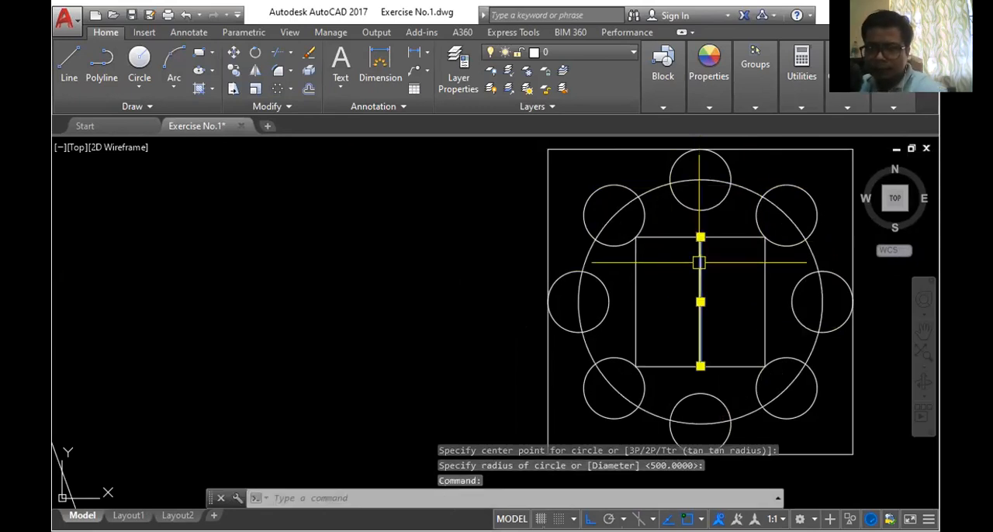
key("Delete")
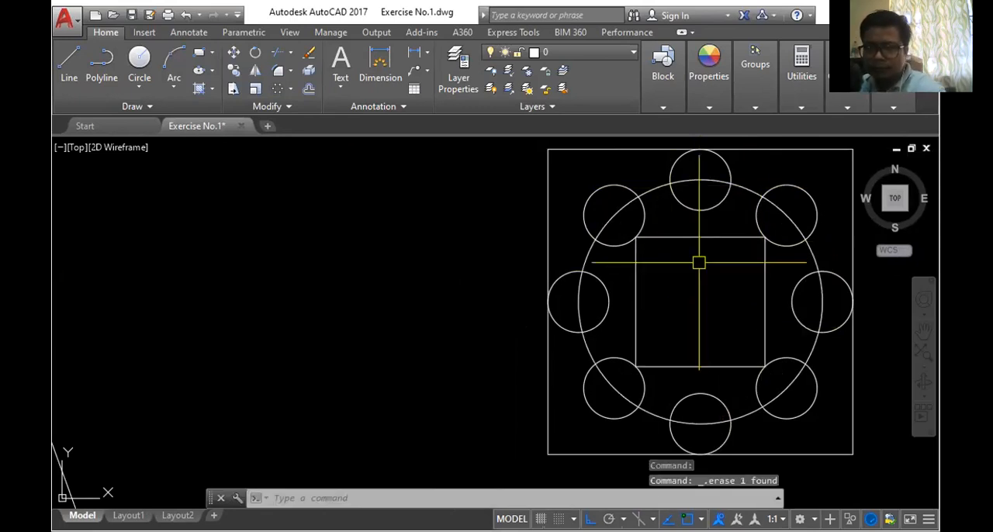
left_click(141, 58)
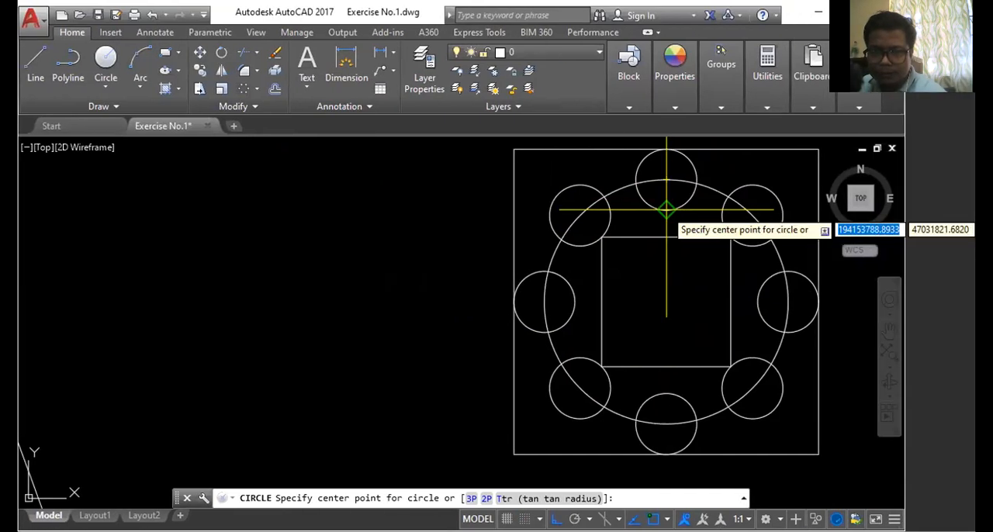
left_click(666, 208)
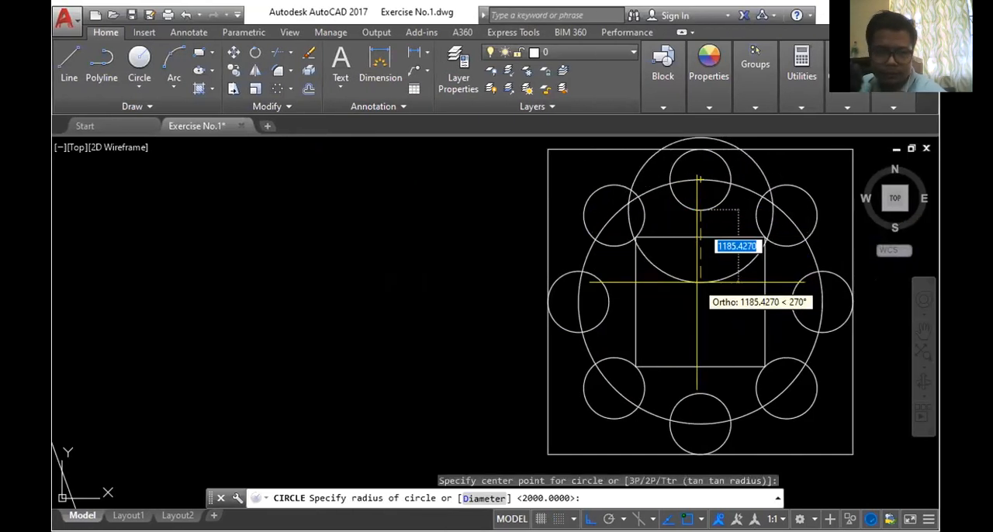
key("Escape")
scroll(649, 246, "down", 4)
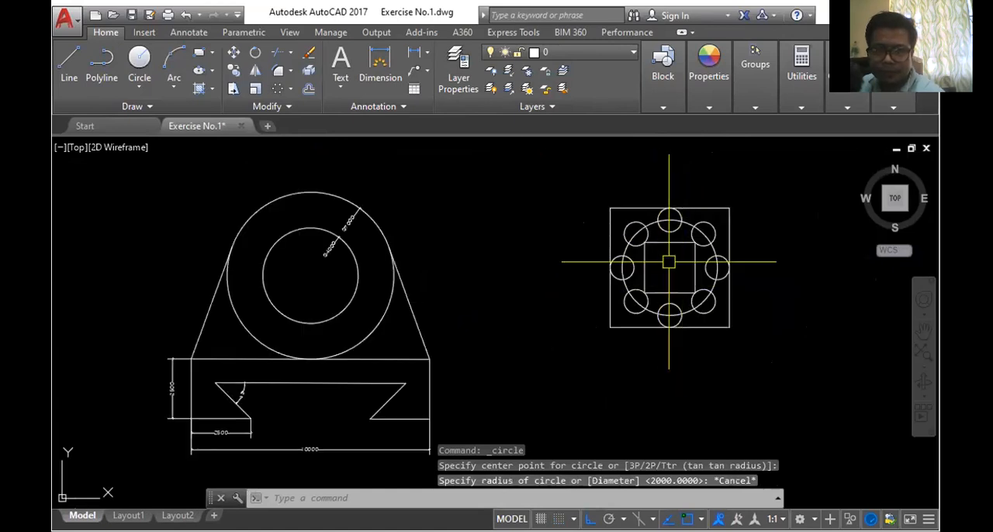
left_click(139, 62)
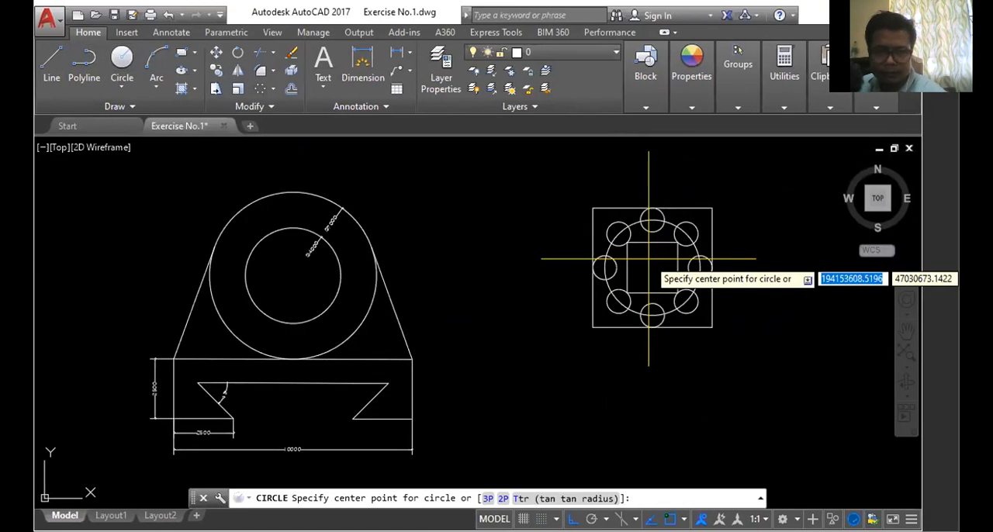
key("Escape")
scroll(648, 258, "up", 4)
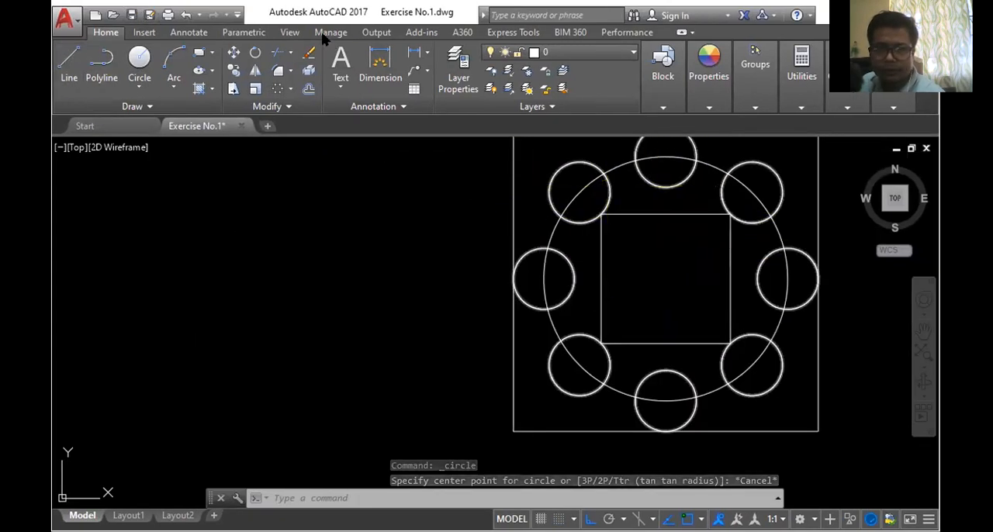
- Redraw the vertical helper line joining the midpoints of the inner square's upper and lower sides
left_click(68, 62)
left_click(666, 214)
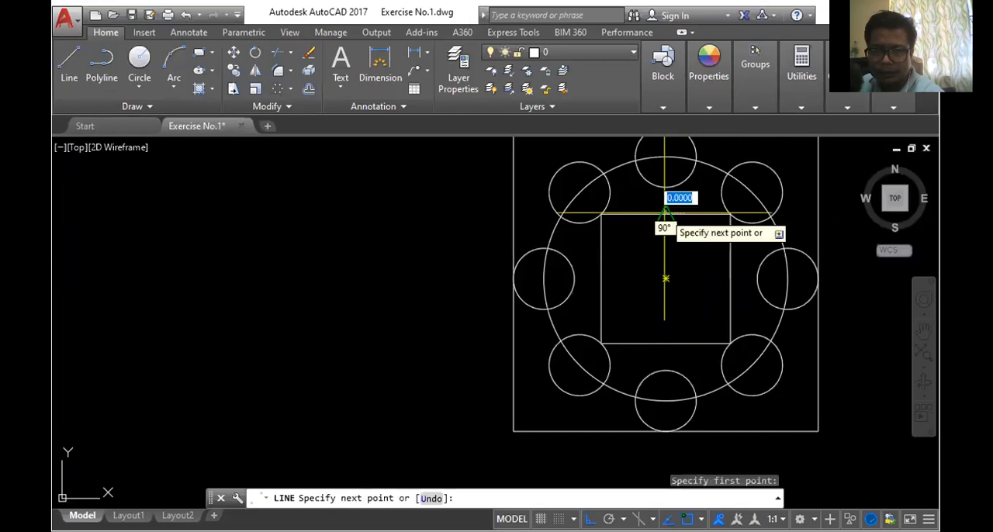
left_click(666, 343)
key("Escape")
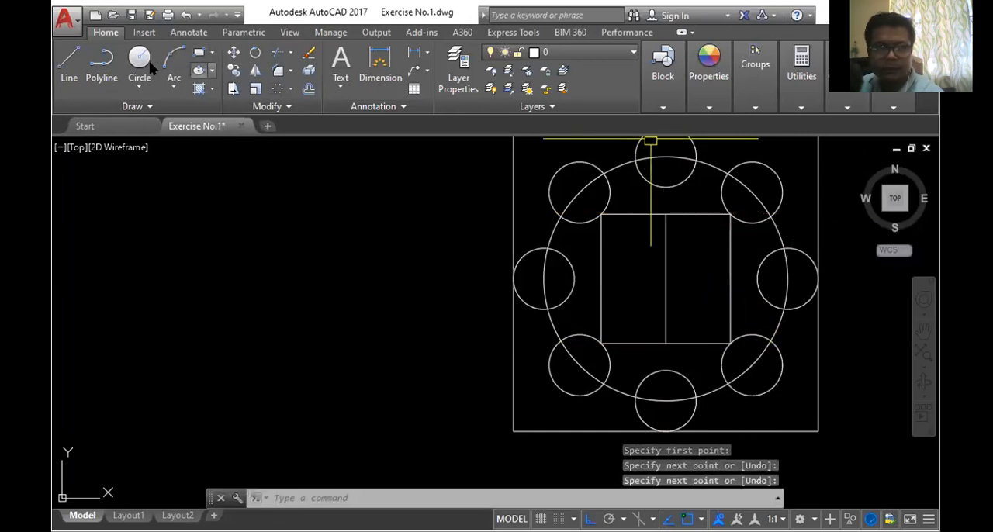
- Draw a radius 1500 circle centred on the helper line's midpoint, and delete the helper line
left_click(139, 62)
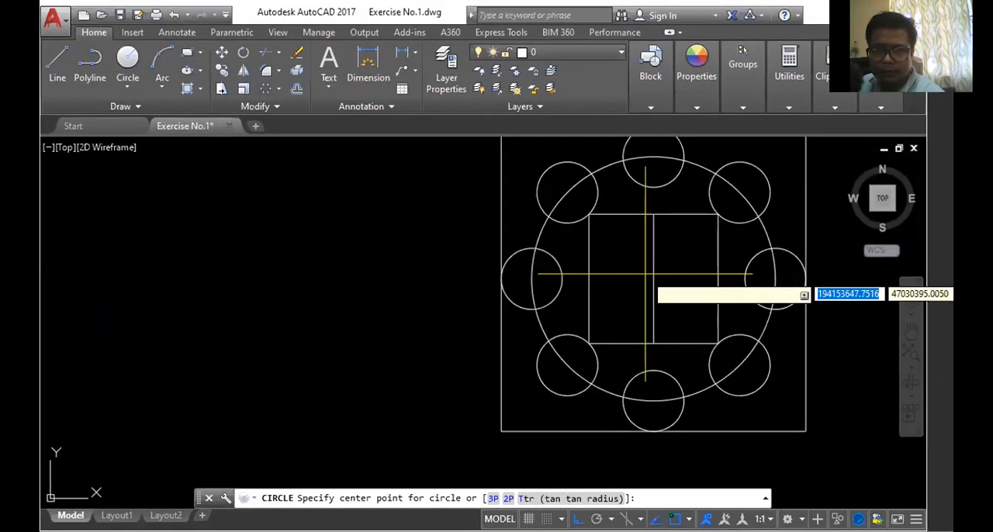
left_click(598, 278)
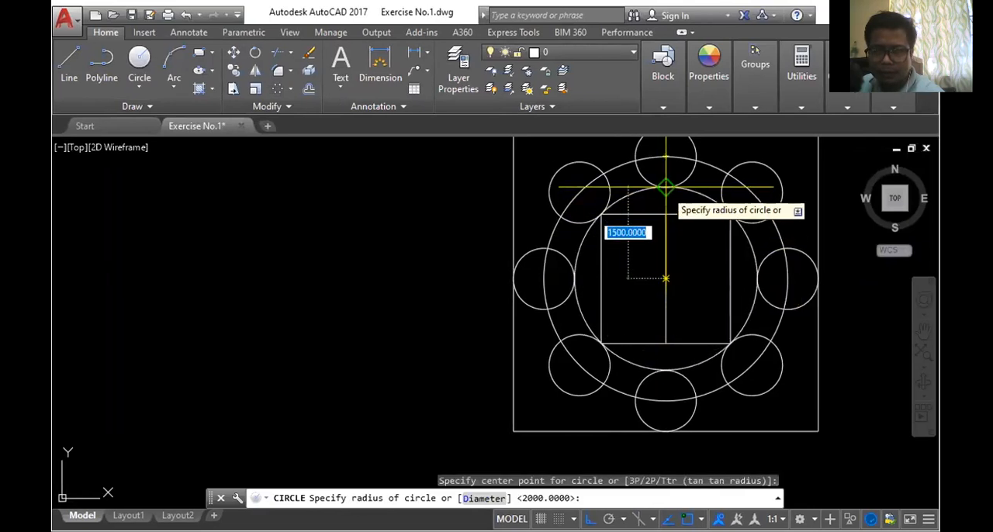
type("1500")
key("Return")
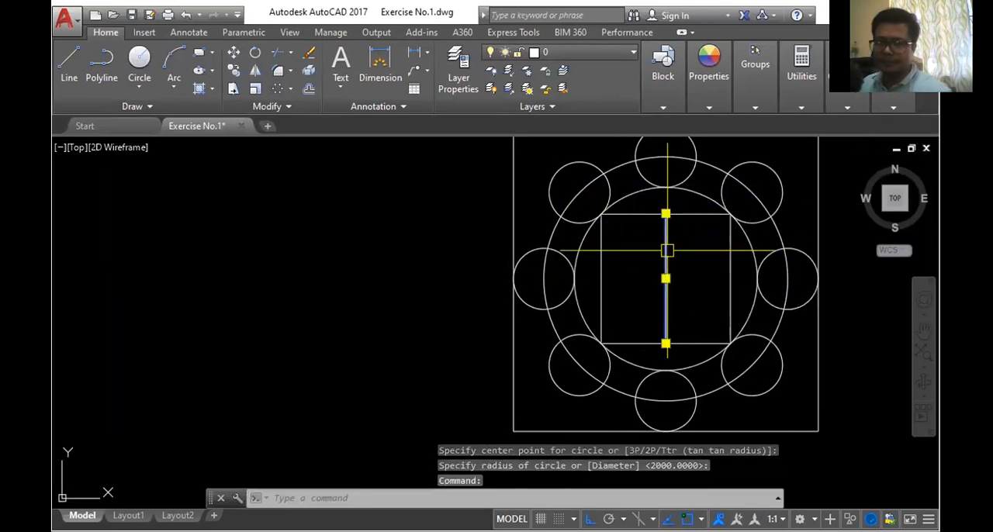
key("Delete")
scroll(667, 248, "down", 3)
scroll(623, 271, "up", 3)
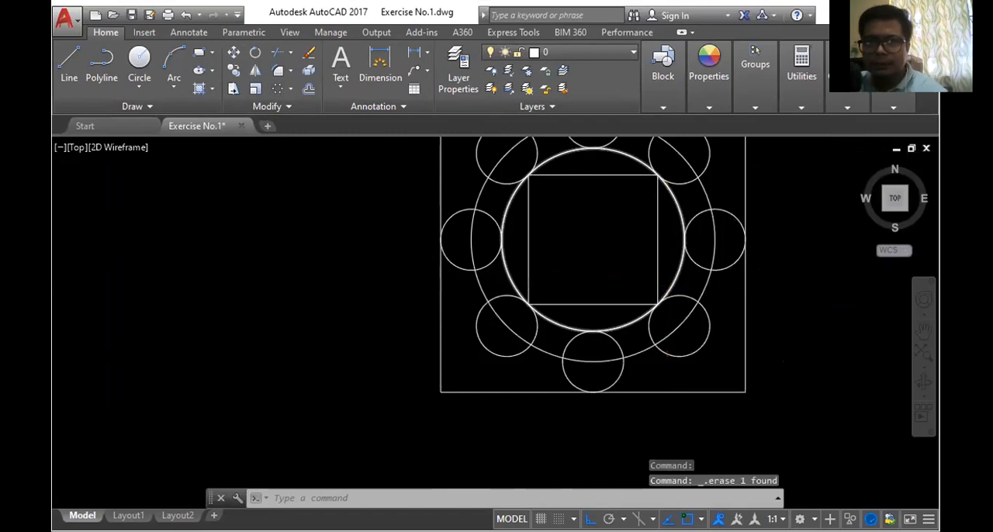
scroll(668, 284, "down", 2)
scroll(637, 186, "up", 2)
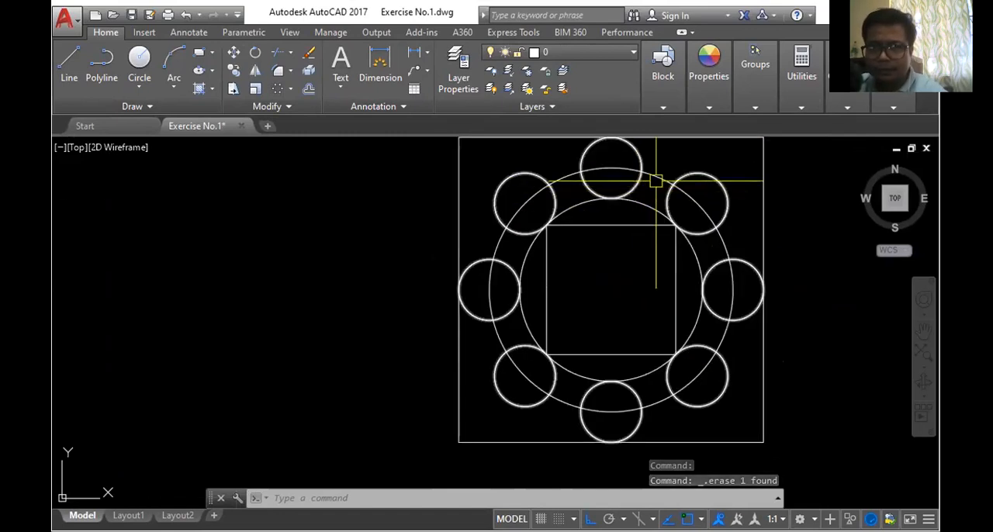
scroll(764, 295, "down", 2)
scroll(659, 189, "up", 4)
scroll(659, 189, "down", 3)
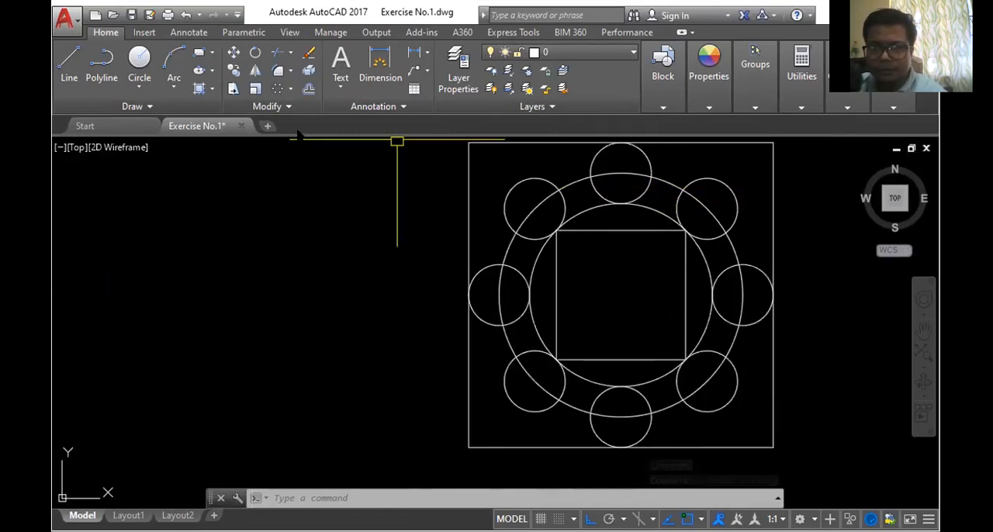
- Draw a vertical construction line from the midpoint of the inner square's upper side to the midpoint of its lower side
left_click(69, 66)
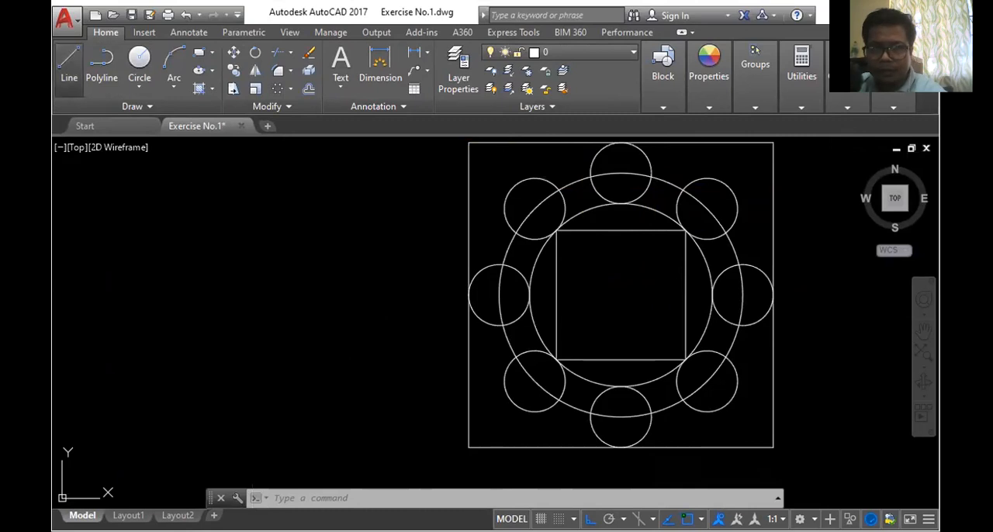
left_click(621, 231)
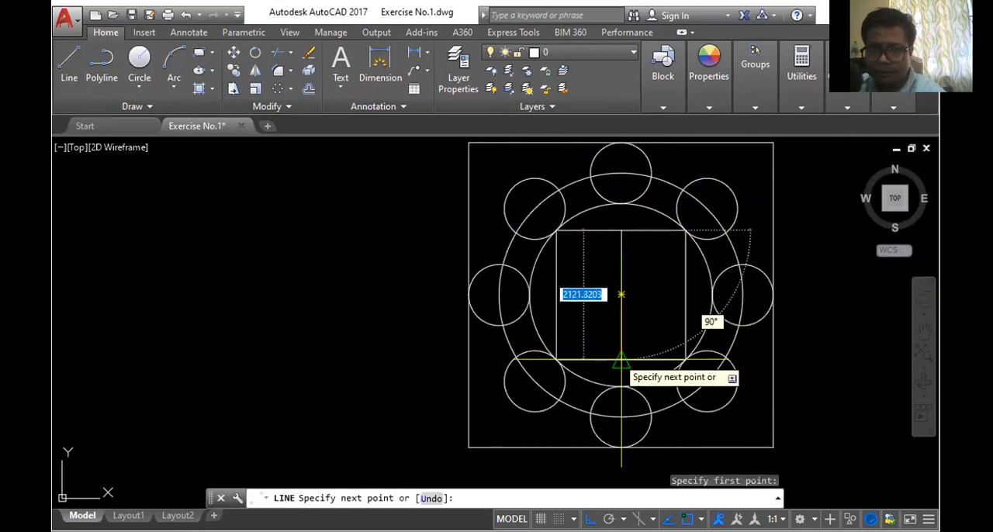
left_click(621, 359)
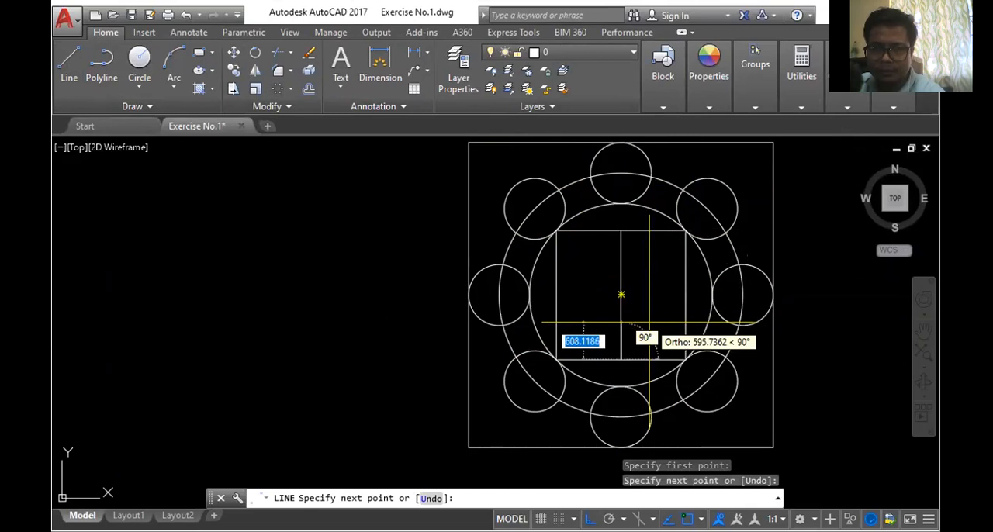
key("Return")
- Delete the two large concentric circles around the inner square
left_click(667, 183)
key("Delete")
left_click(665, 213)
key("Delete")
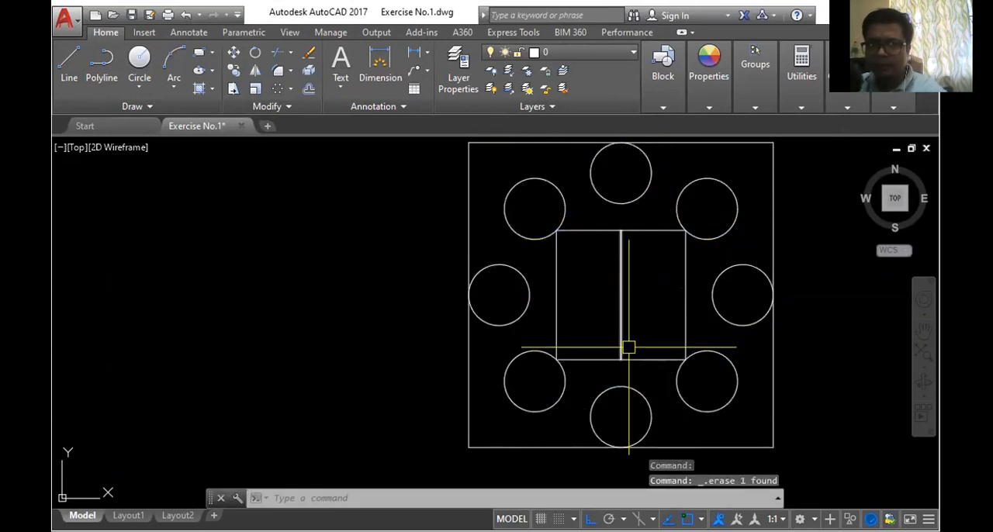
- Draw a radius 2000 circle from the construction line's midpoint to the centre of the uppermost small circle
left_click(140, 62)
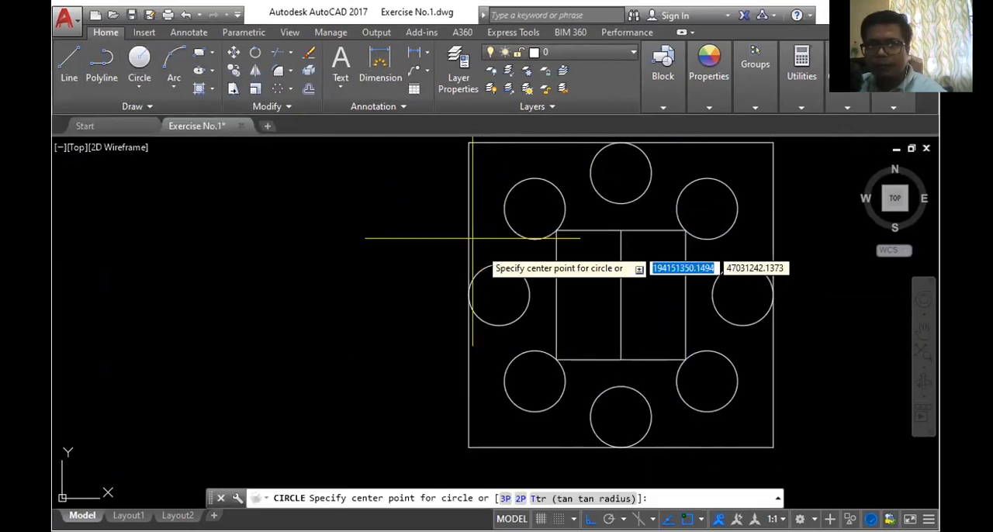
left_click(620, 294)
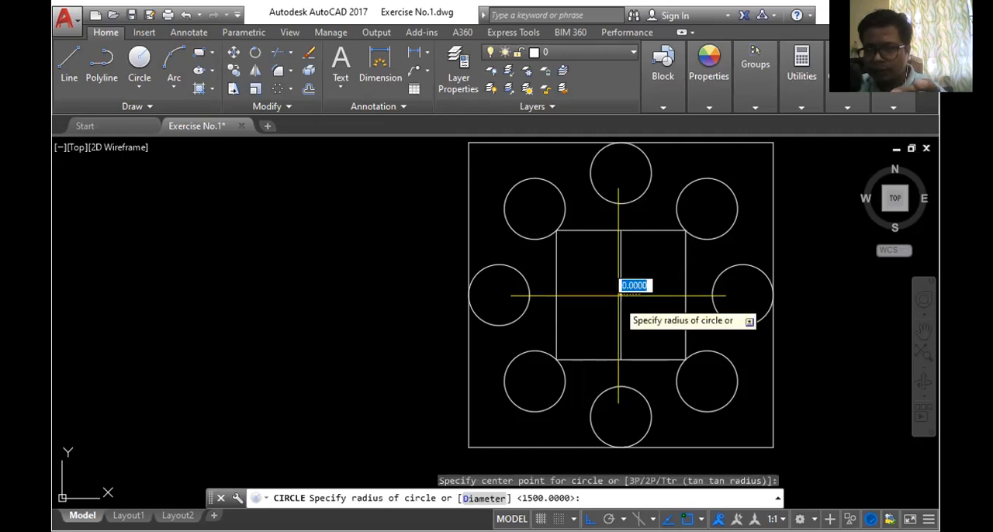
left_click(622, 177)
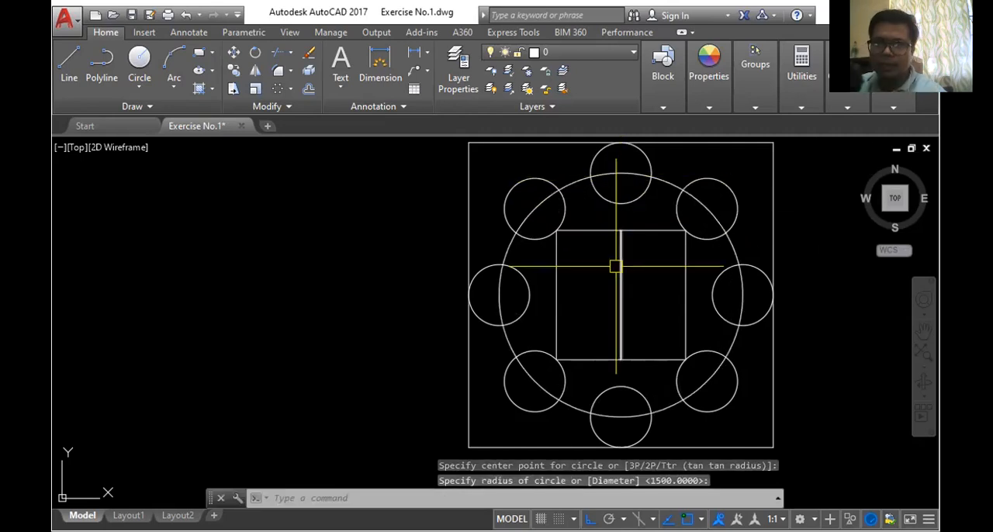
- Draw a concentric radius 1500 circle reaching the uppermost small circle's lower quadrant, and delete the construction line
left_click(139, 59)
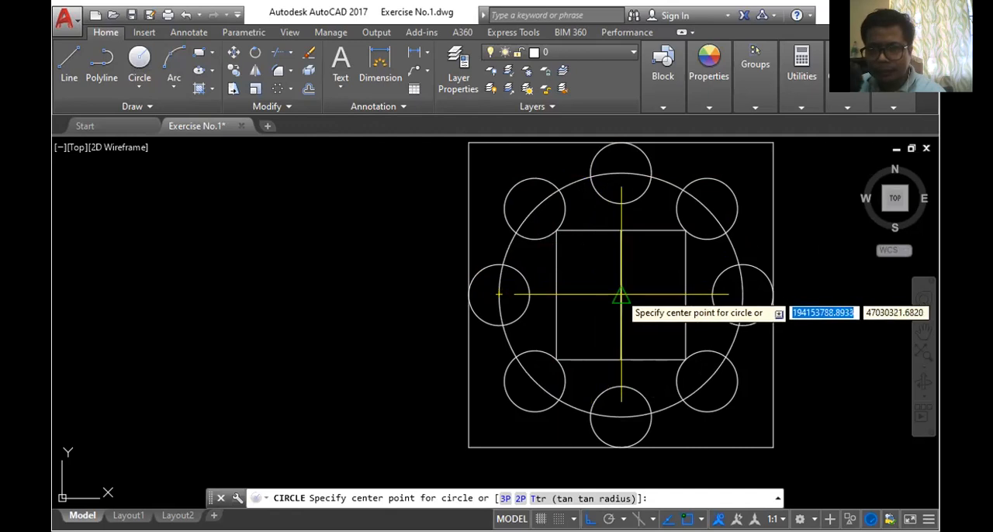
left_click(620, 295)
left_click(621, 205)
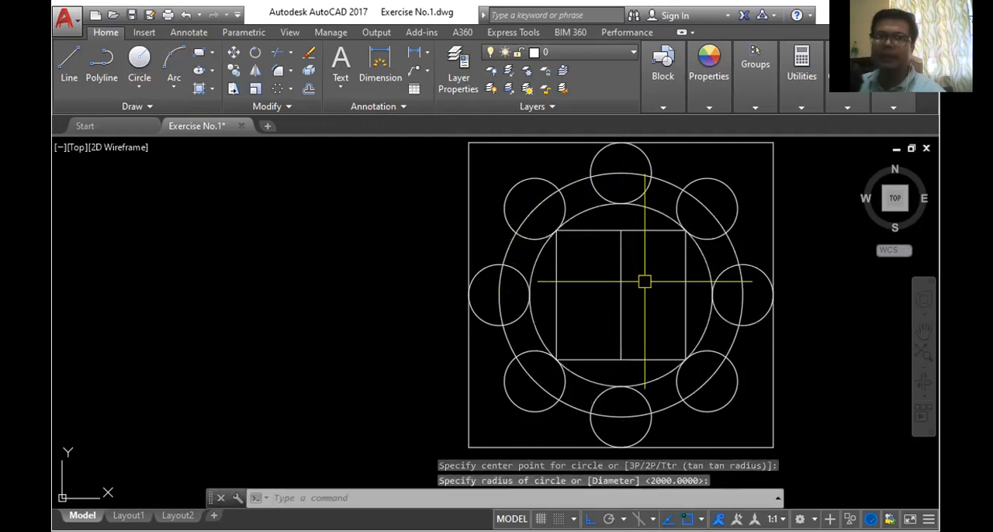
left_click(622, 284)
key("Delete")
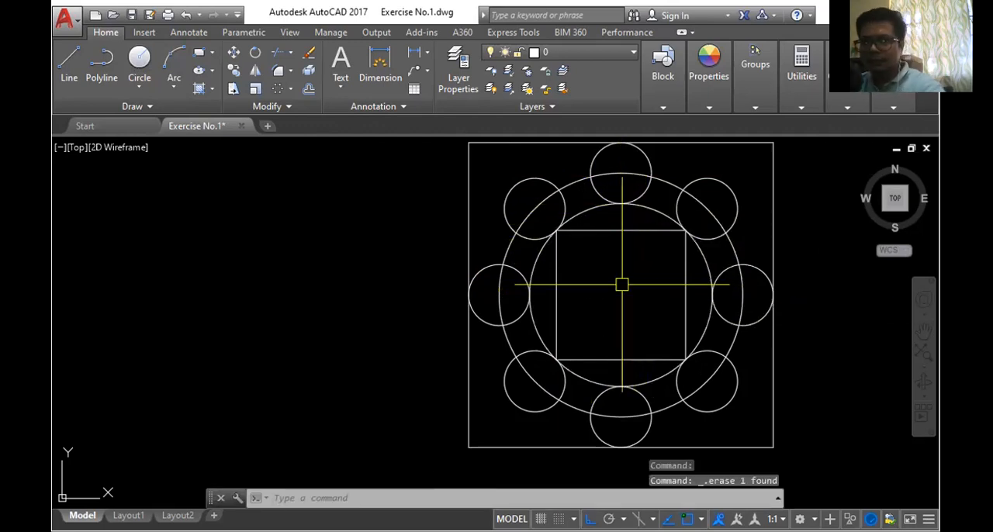
scroll(613, 286, "down", 4)
scroll(621, 269, "up", 2)
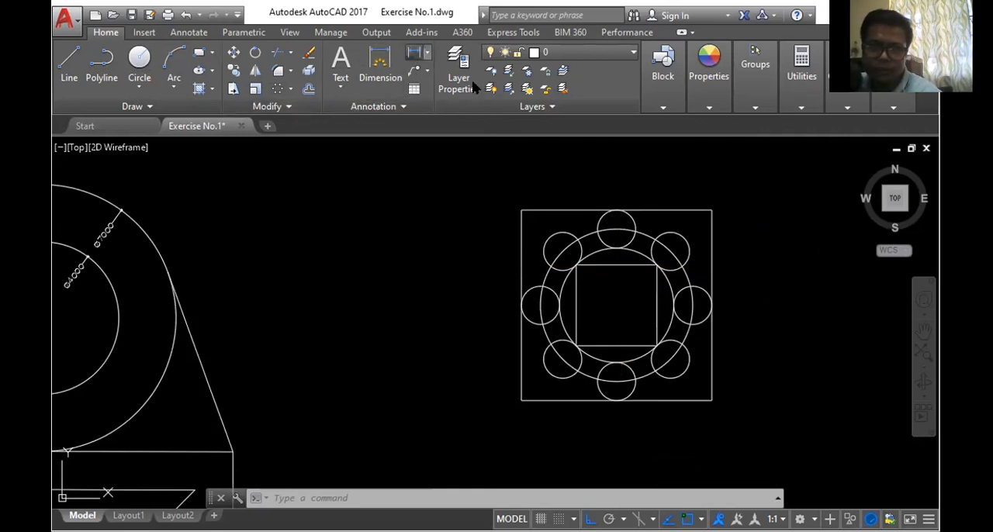
- Add a vertical linear dimension to the outer square's right side, placing the dimension line just outside the square
left_click(415, 53)
left_click(712, 211)
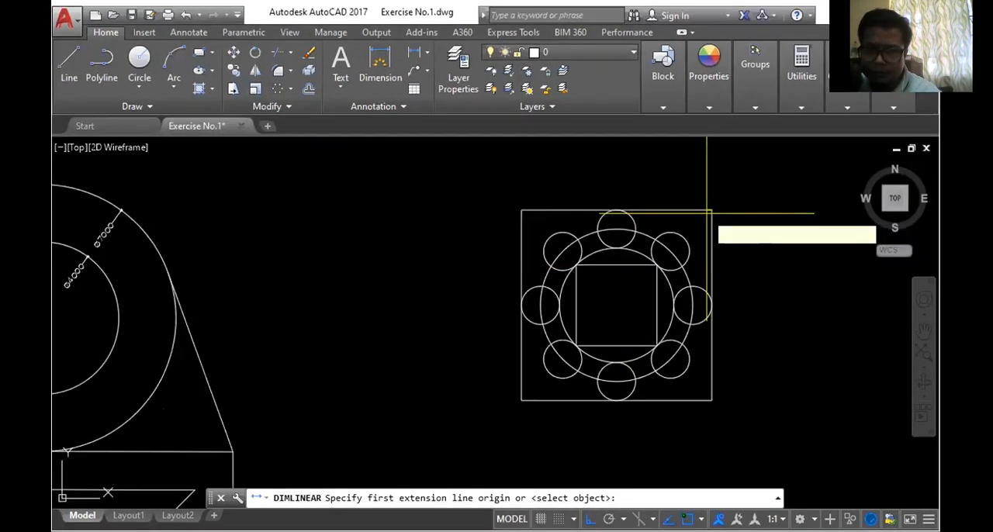
left_click(711, 401)
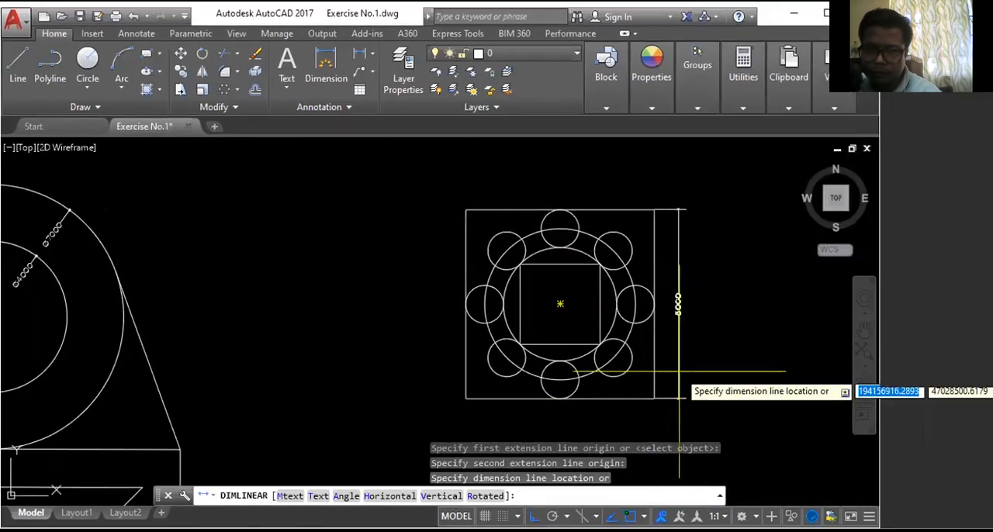
left_click(682, 365)
scroll(683, 283, "up", 5)
scroll(683, 218, "down", 5)
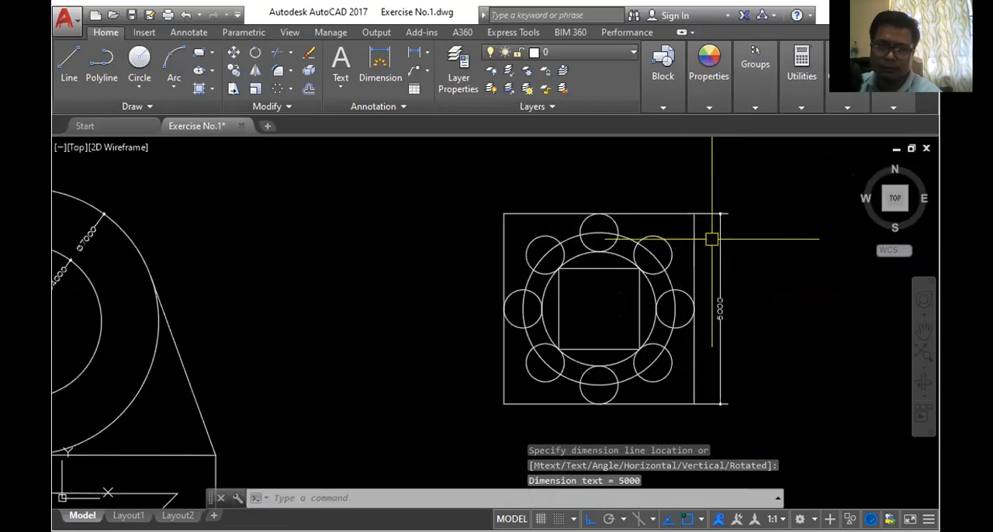
scroll(734, 272, "up", 3)
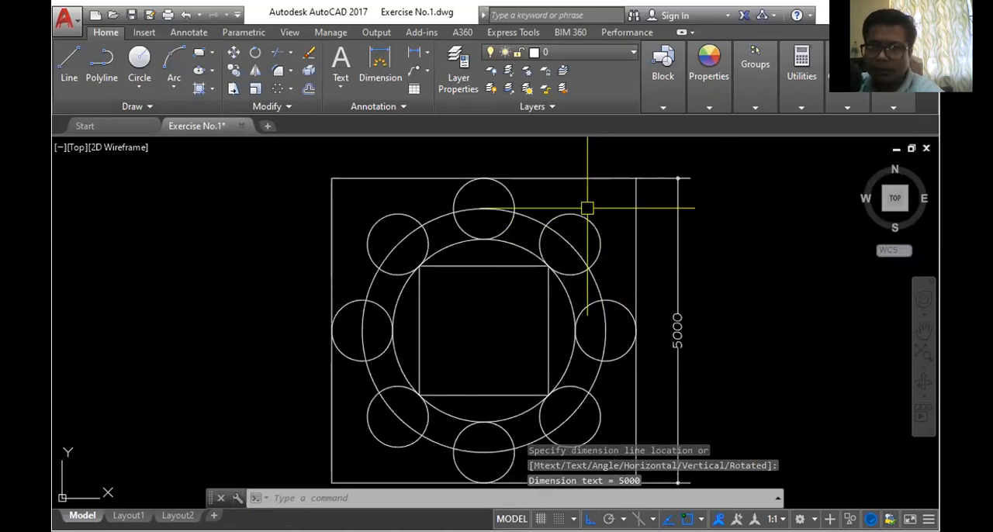
scroll(575, 234, "up", 4)
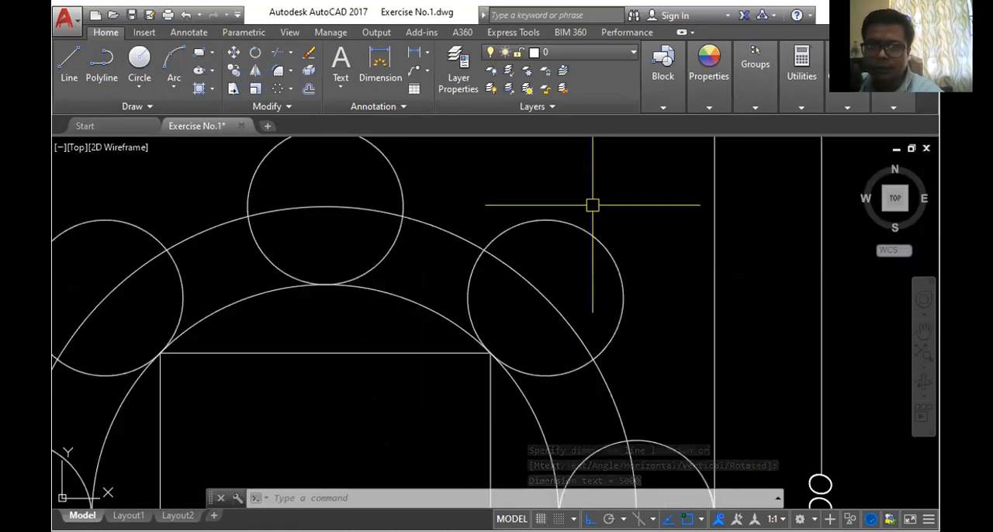
scroll(586, 229, "down", 5)
scroll(588, 229, "up", 3)
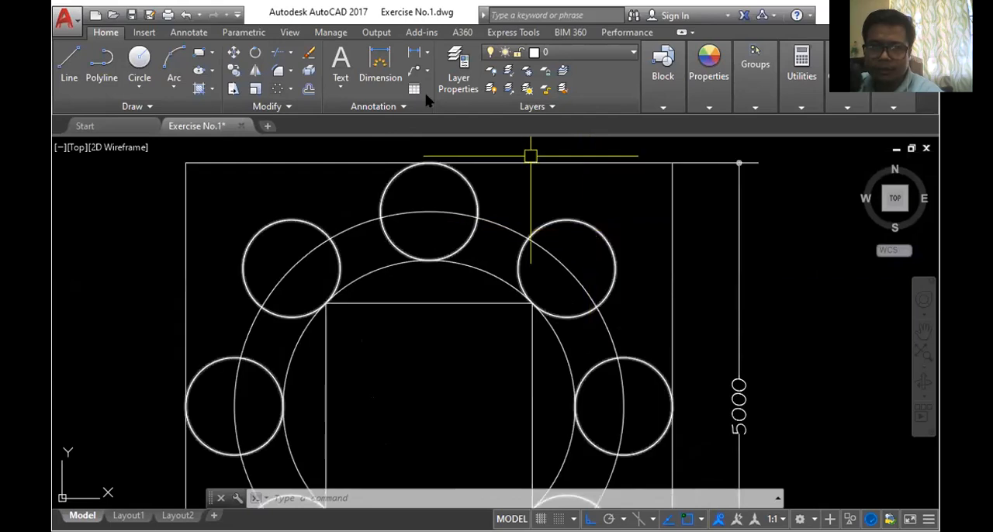
left_click(427, 52)
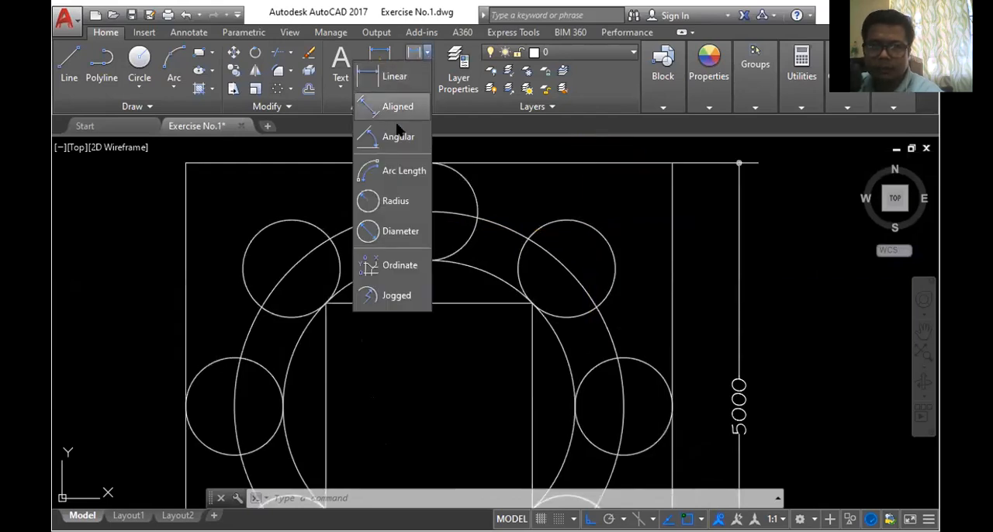
left_click(397, 205)
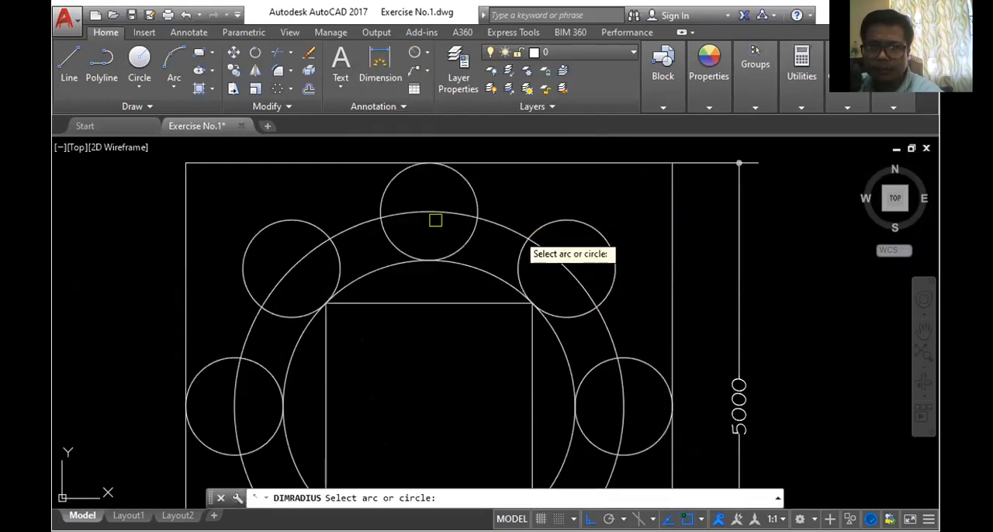
key("Escape")
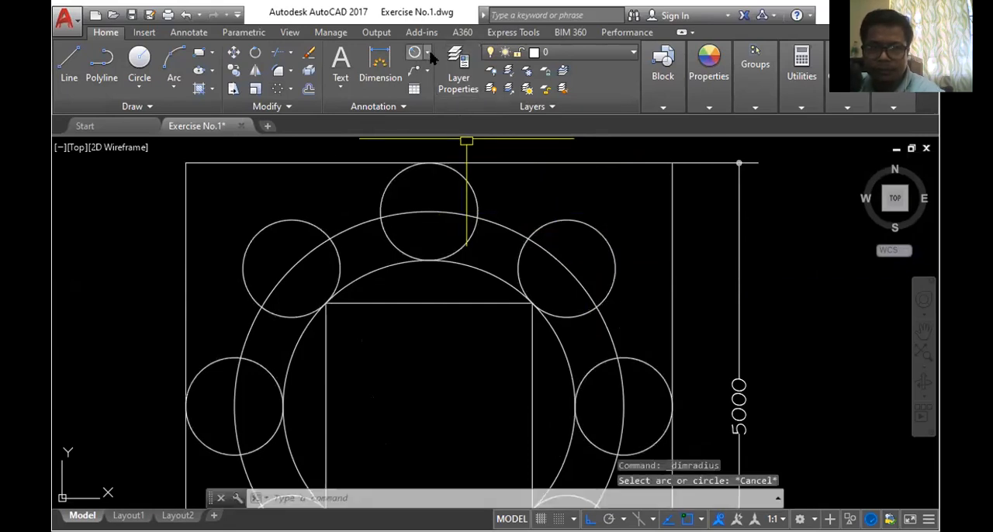
- Add a radius dimension to the small circle at the array's upper right, placing its text outside the circle
left_click(428, 52)
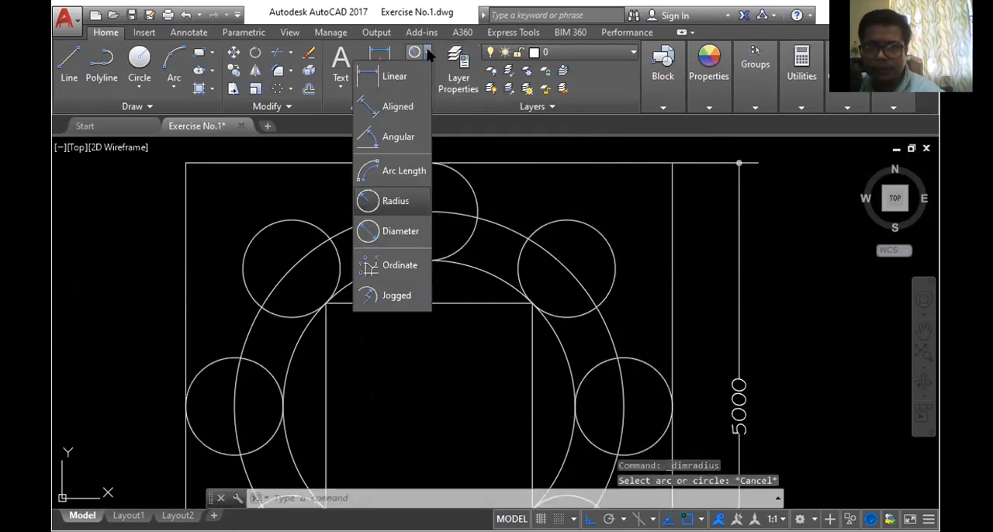
left_click(409, 203)
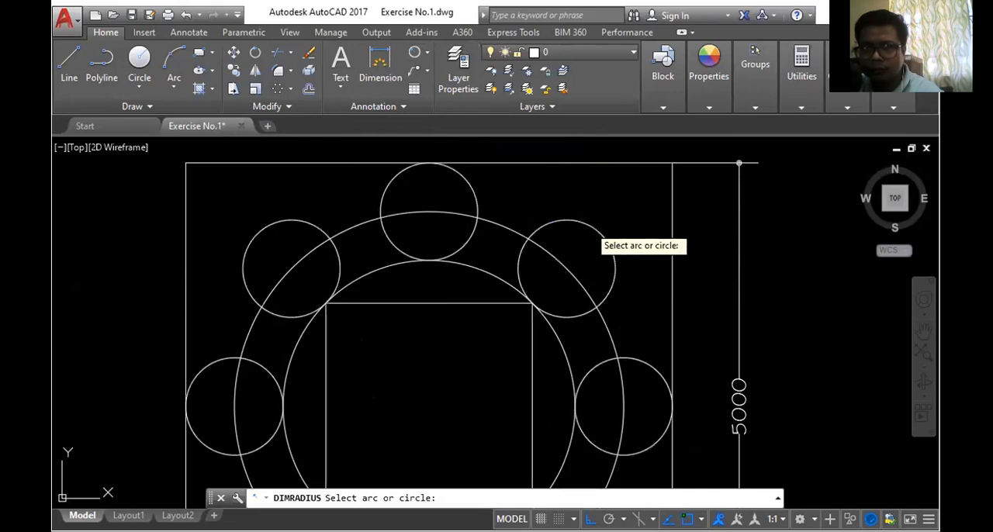
left_click(586, 230)
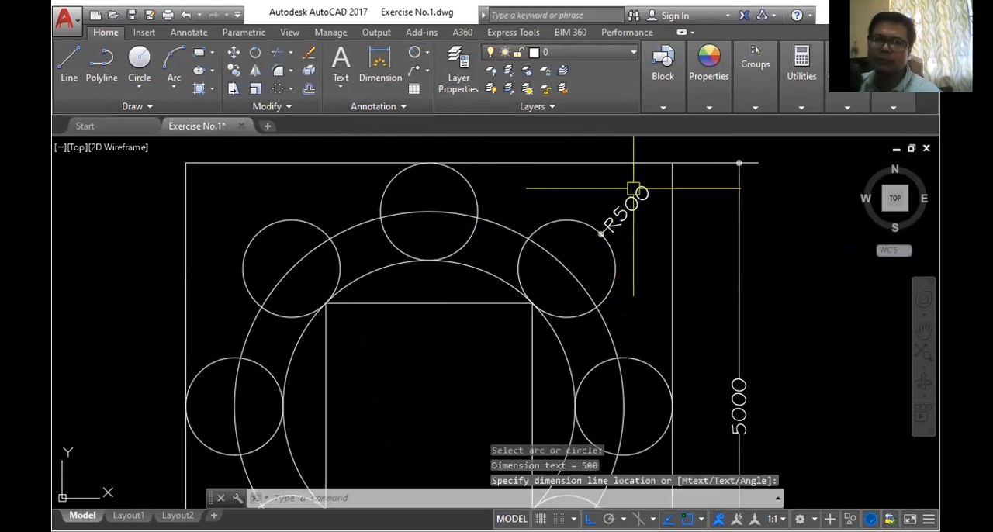
- Examine the dimensioned third figure, both in detail and alongside the earlier figures of the exercise
scroll(612, 211, "down", 3)
scroll(695, 319, "up", 5)
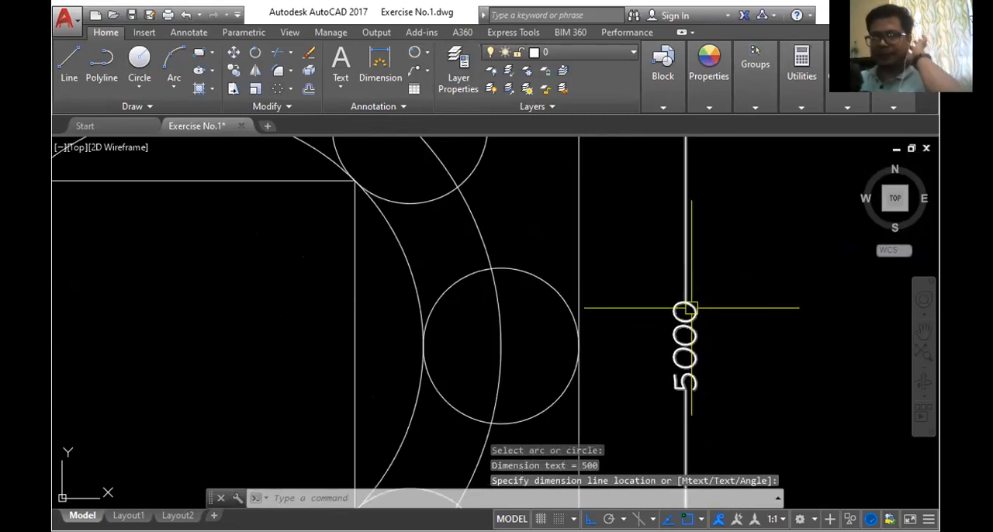
scroll(683, 295, "down", 3)
scroll(636, 194, "up", 2)
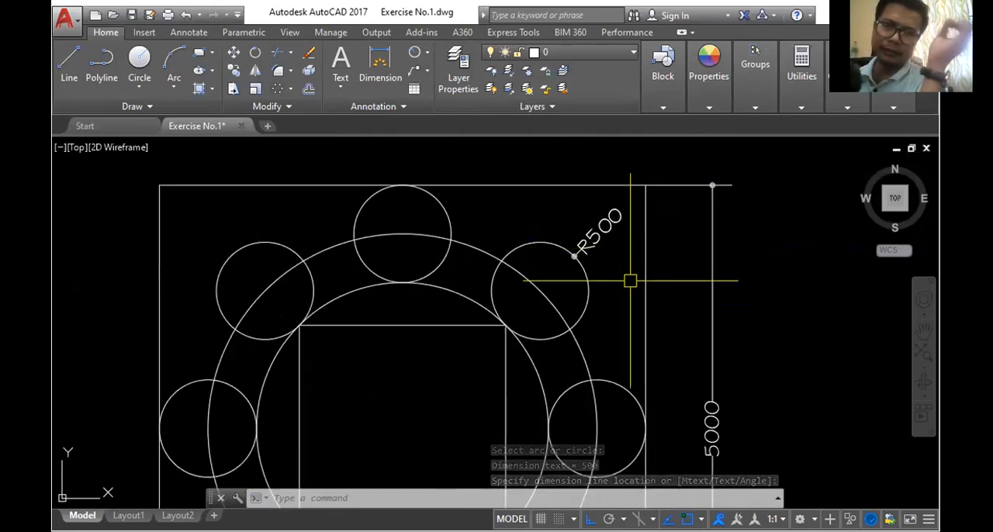
scroll(631, 281, "down", 5)
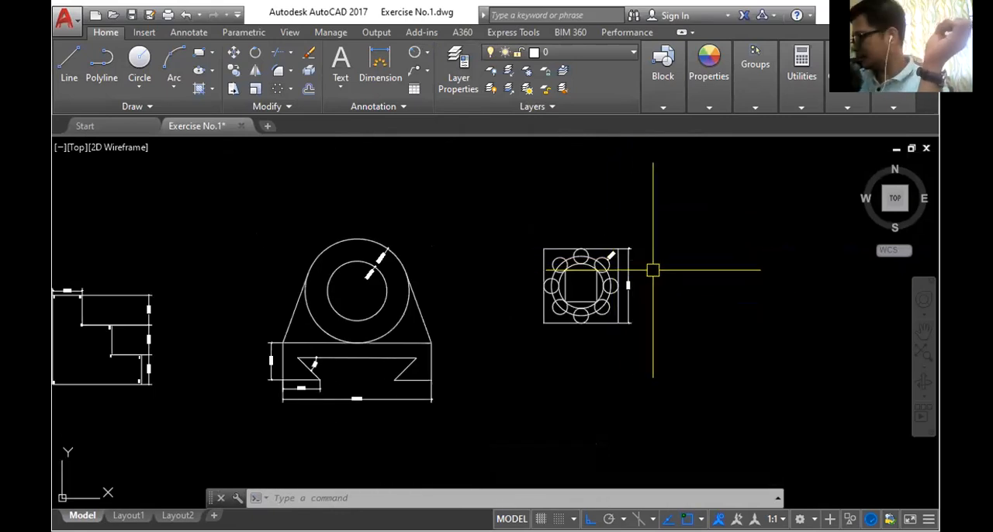
scroll(688, 304, "up", 2)
scroll(674, 287, "up", 1)
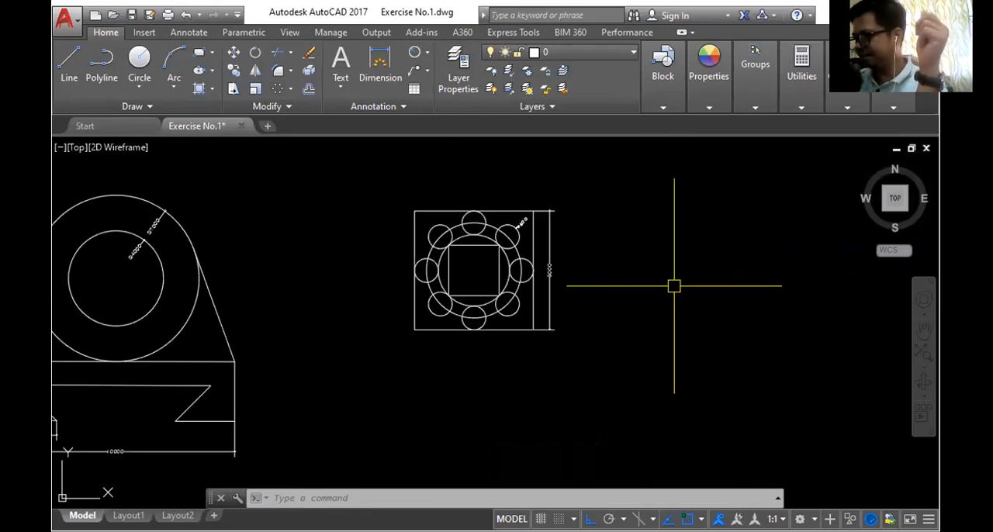
scroll(673, 286, "down", 3)
scroll(674, 287, "up", 5)
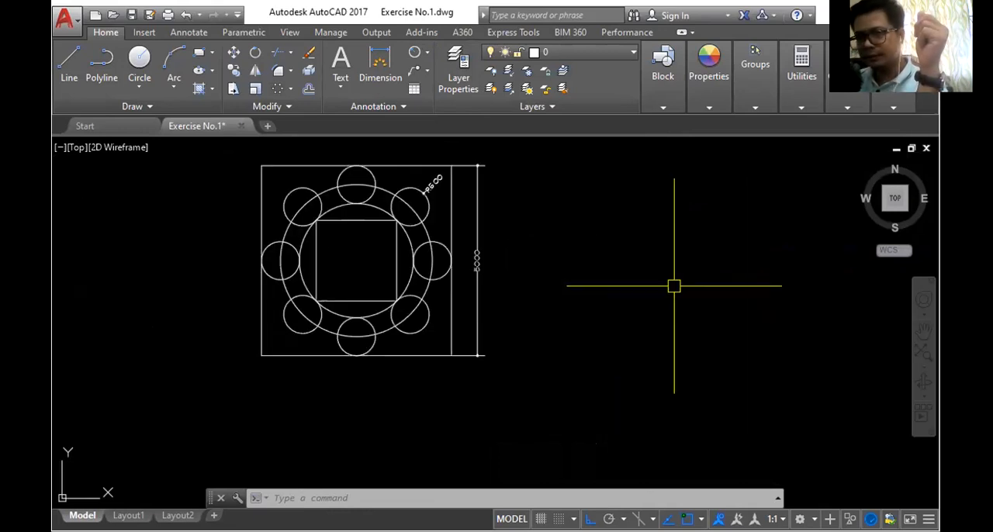
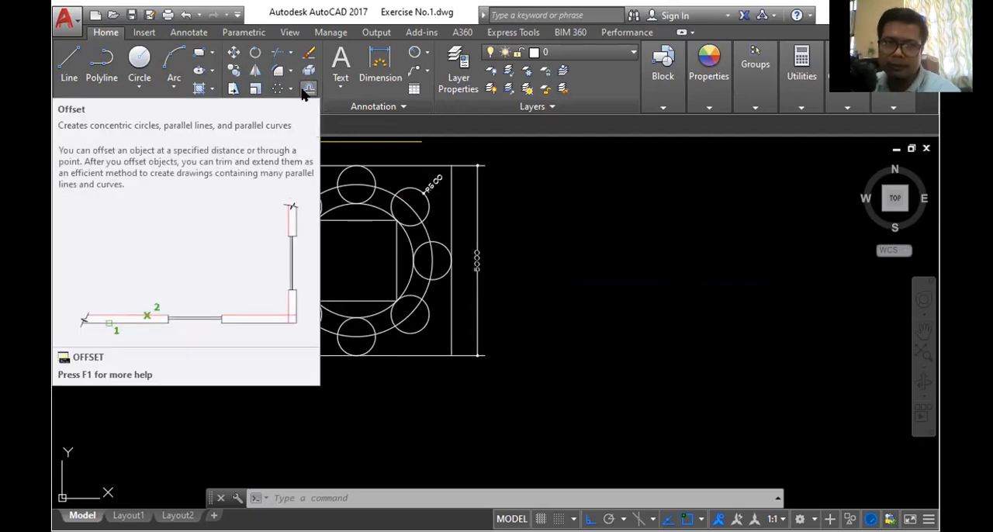
- Draw a 1000-long horizontal line in the empty area to the right of the third figure
left_click(69, 64)
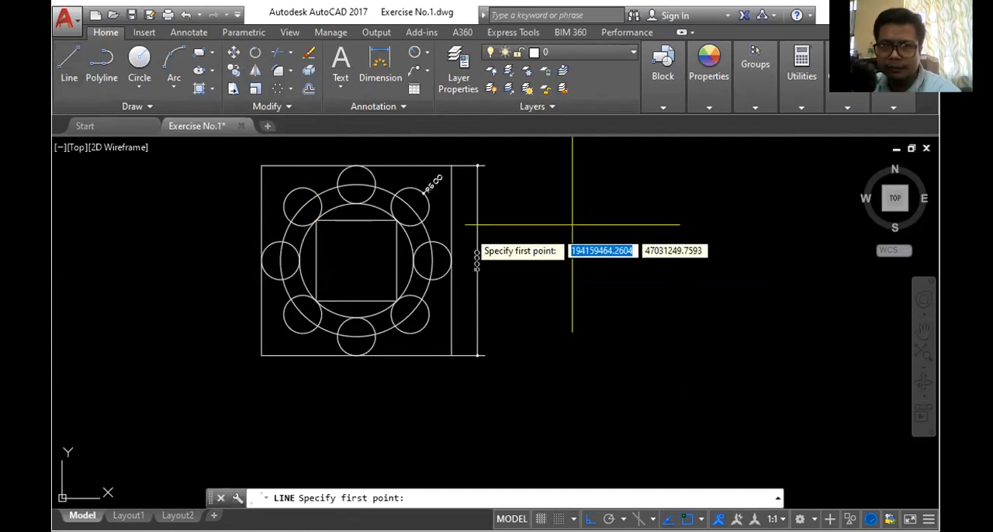
scroll(494, 233, "down", 3)
scroll(538, 215, "up", 3)
left_click(579, 209)
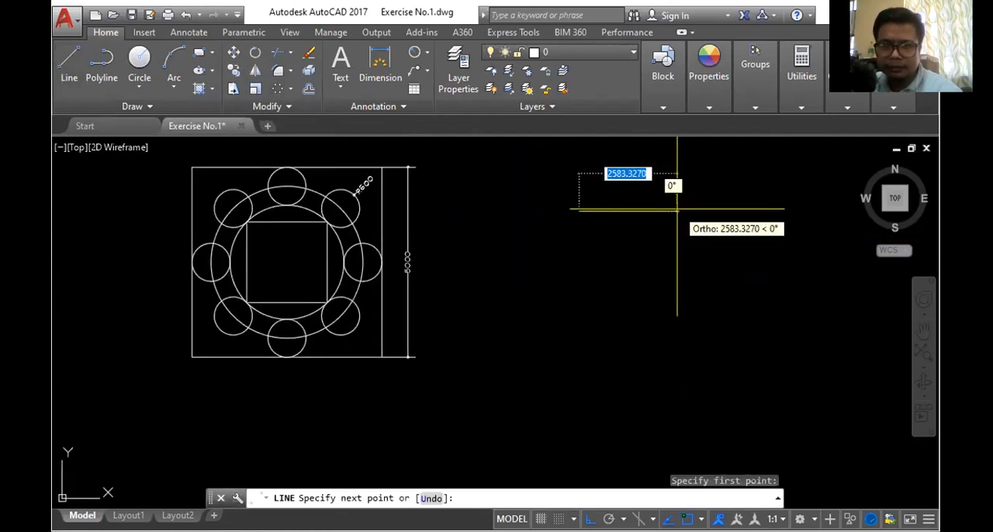
type("1000")
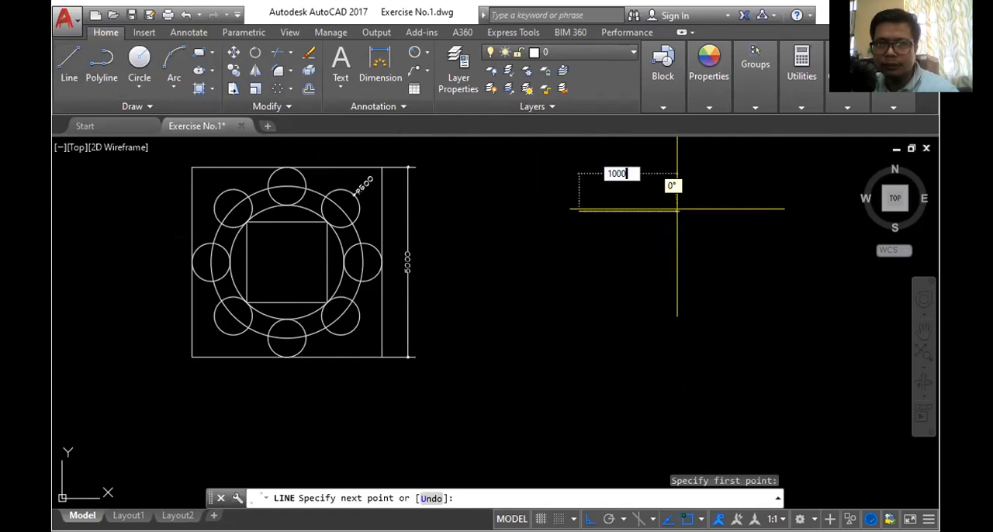
key("Return")
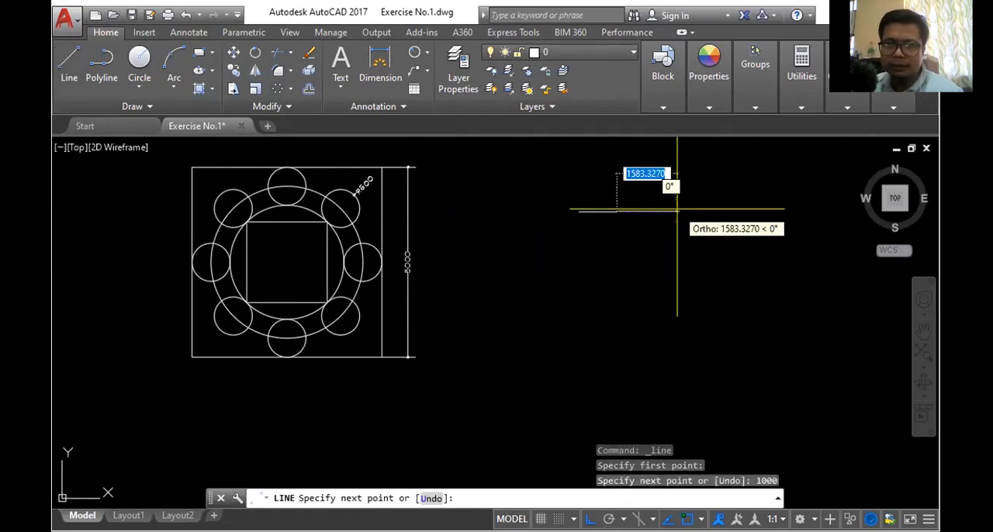
key("Return")
scroll(613, 194, "up", 5)
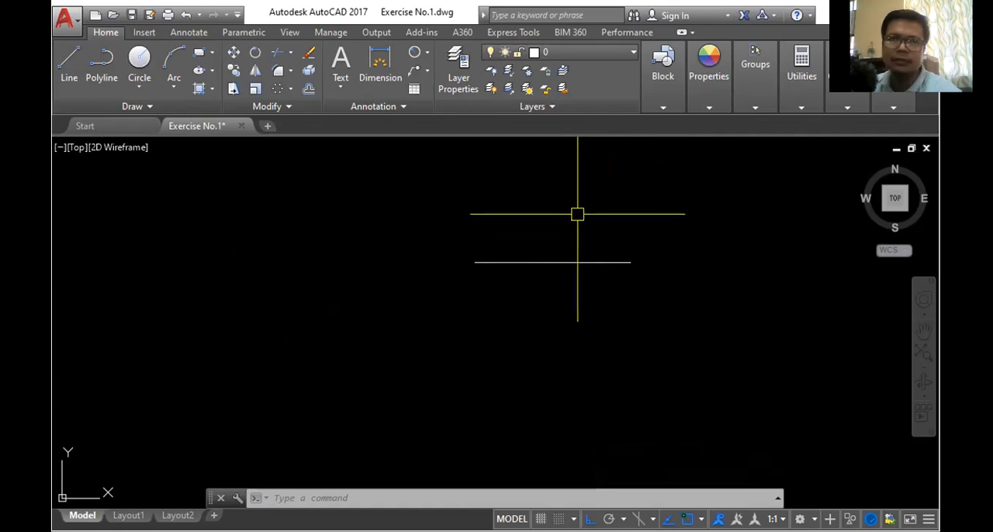
- Offset the horizontal line downward by 500 three times, each copy taken from the previous one
left_click(309, 91)
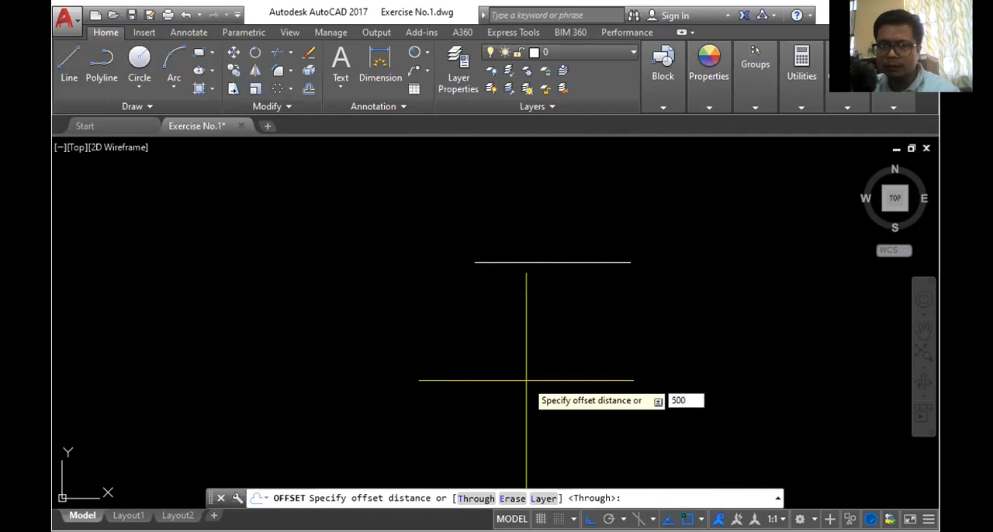
key("Return")
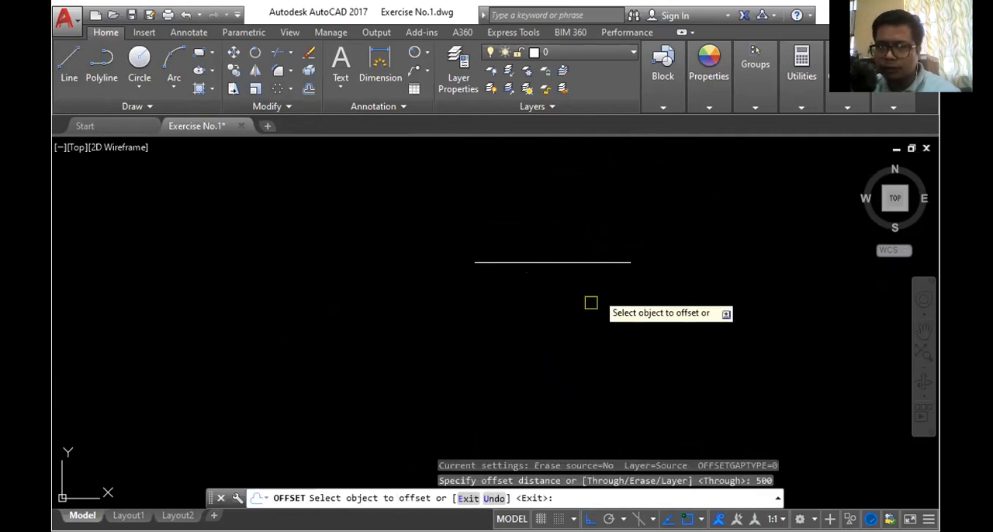
left_click(593, 262)
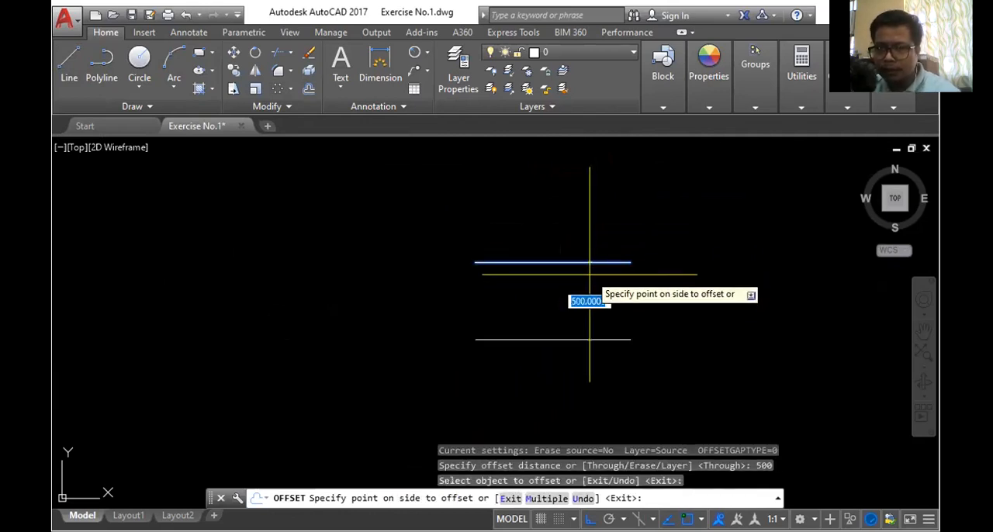
left_click(583, 341)
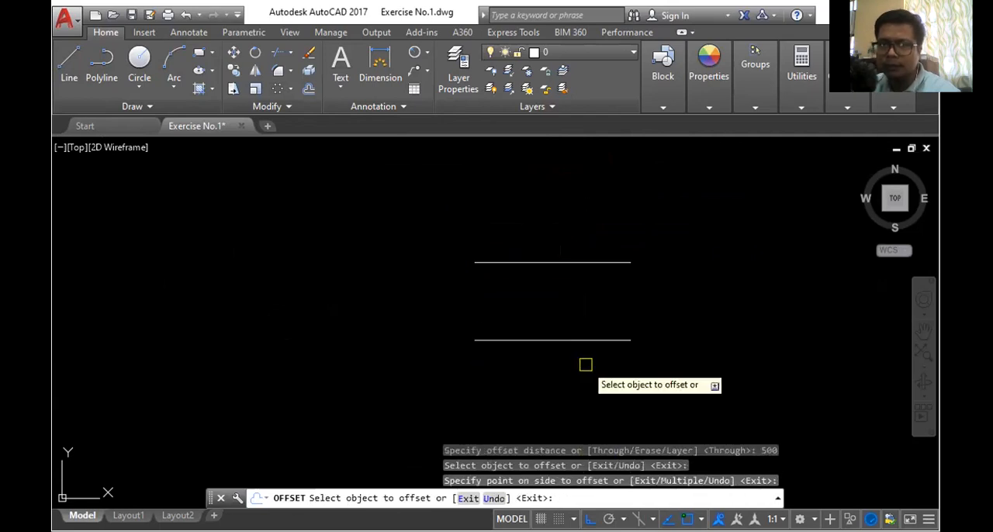
scroll(613, 318, "down", 2)
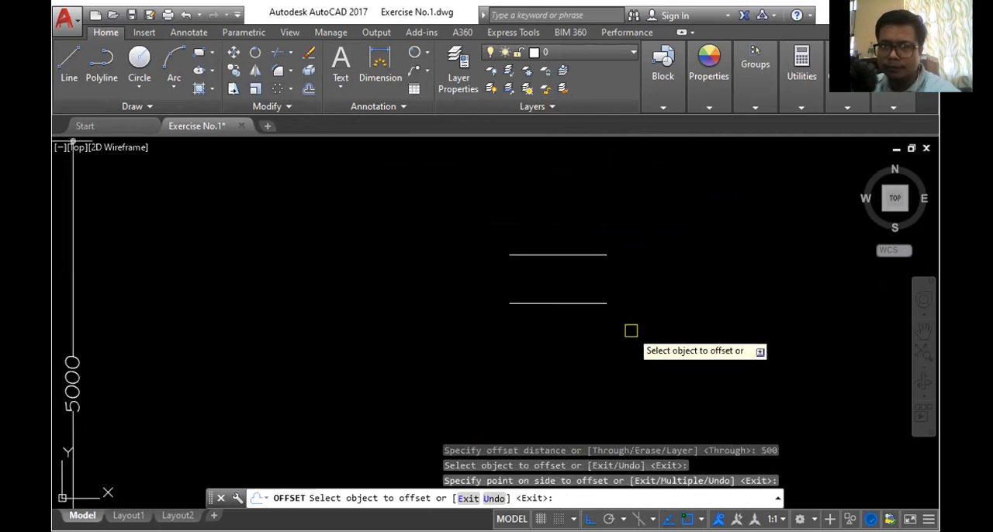
left_click(572, 305)
left_click(572, 345)
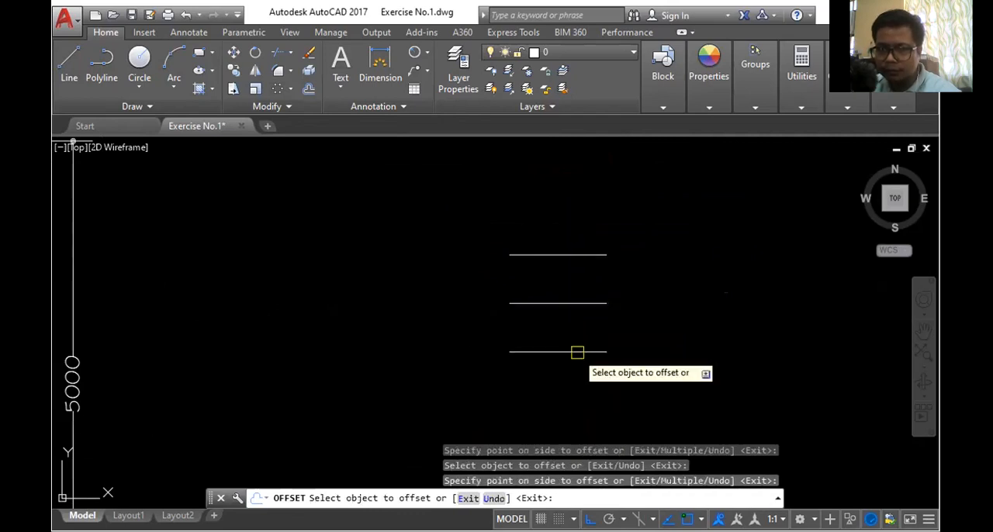
left_click(572, 353)
left_click(585, 380)
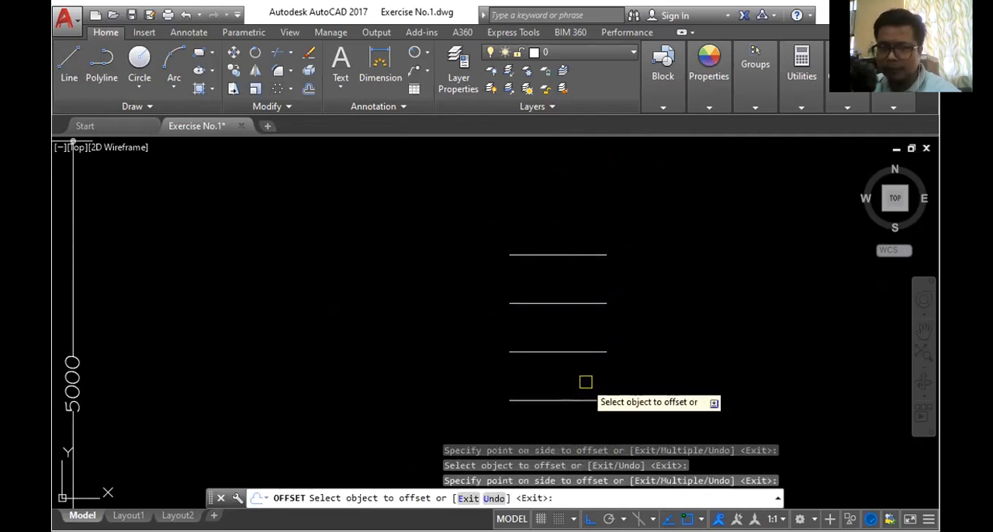
- Offset the original line upward by 500 twice to extend the stack of parallel lines, and end the Offset command
left_click(582, 253)
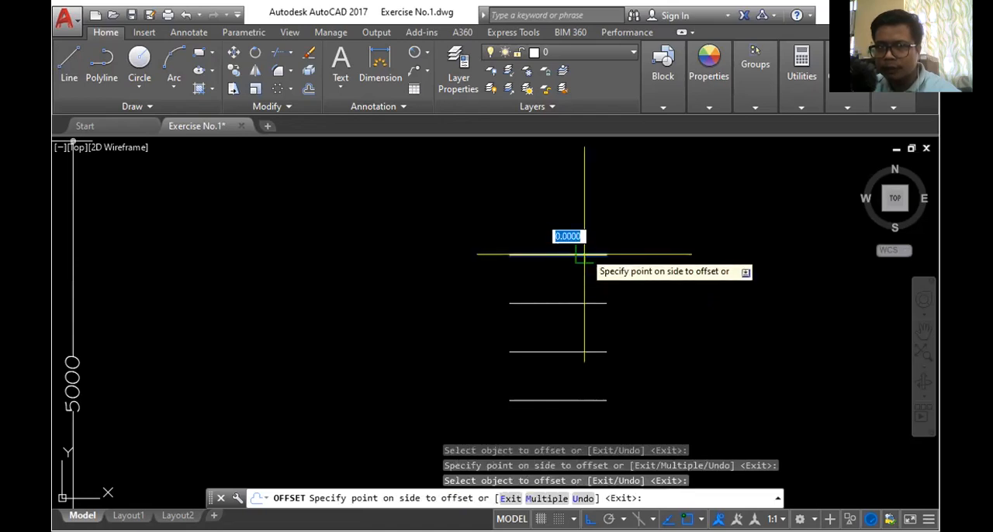
left_click(575, 219)
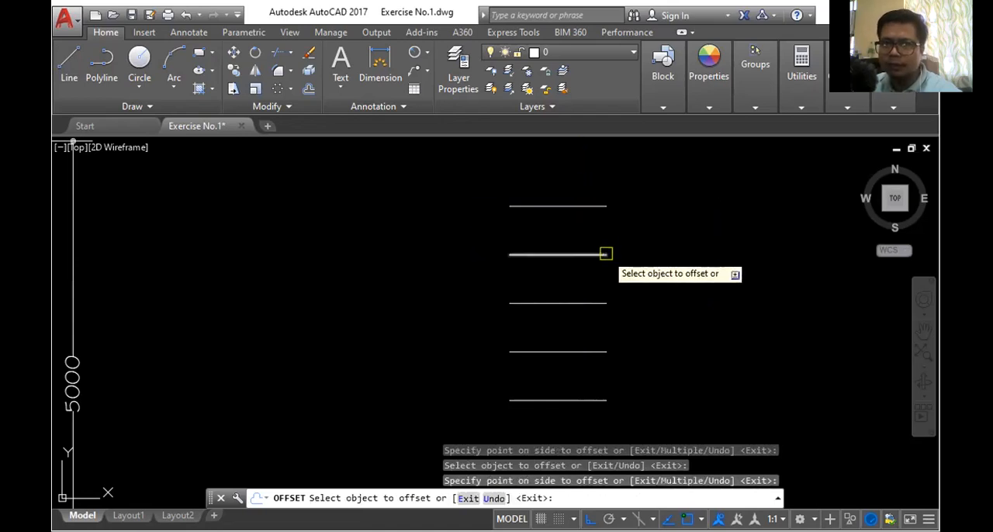
left_click(585, 190)
scroll(581, 168, "down", 5)
scroll(600, 212, "up", 2)
scroll(625, 256, "down", 3)
scroll(583, 165, "up", 3)
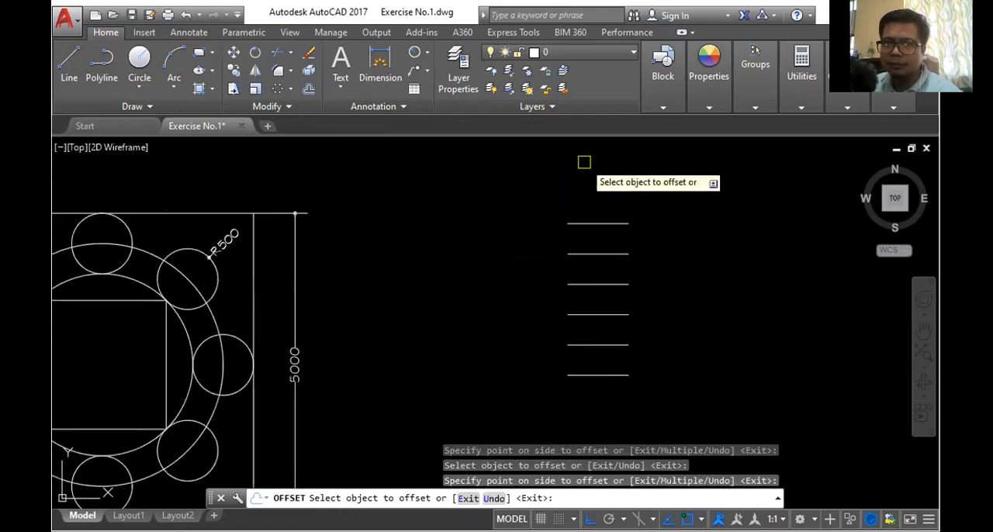
key("Escape")
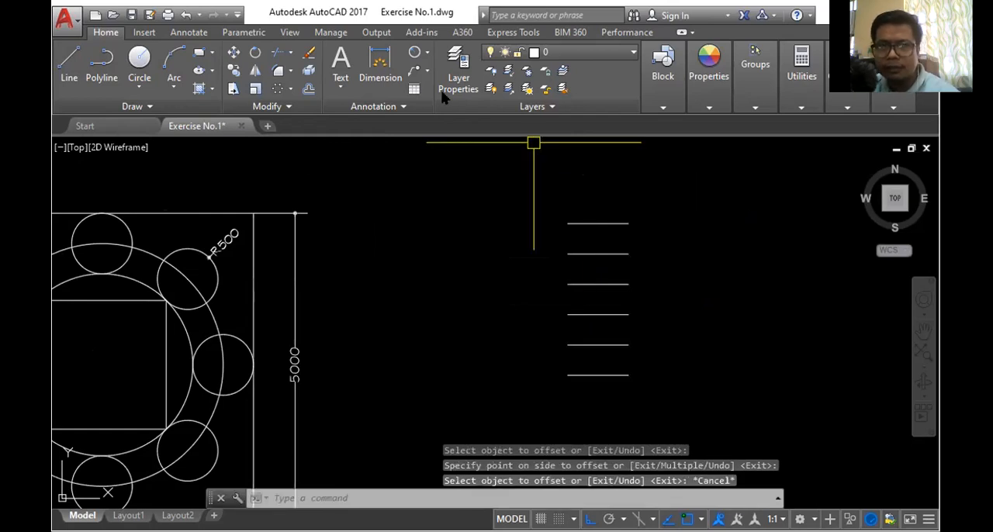
- Add a vertical dimension between the ends of the two uppermost parallel lines, placing it just outside them
left_click(380, 56)
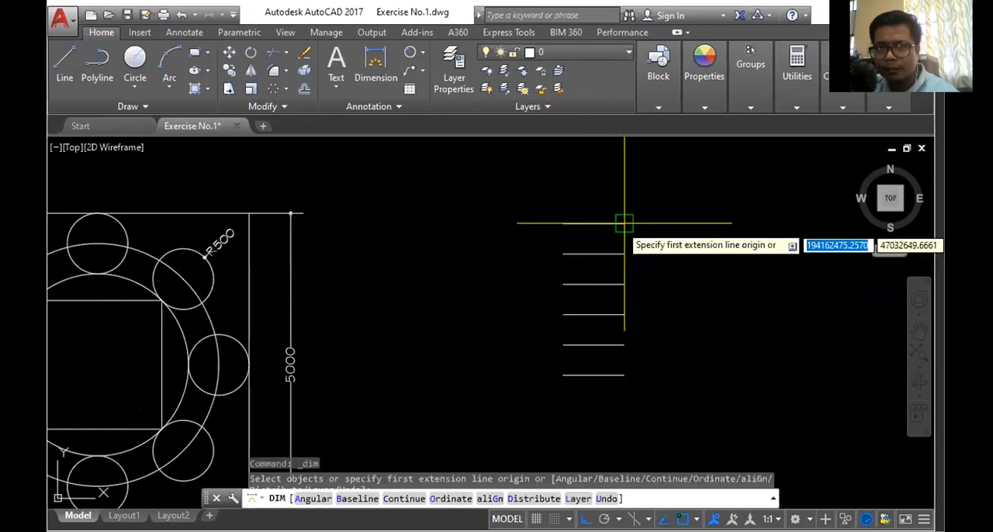
left_click(628, 224)
left_click(629, 253)
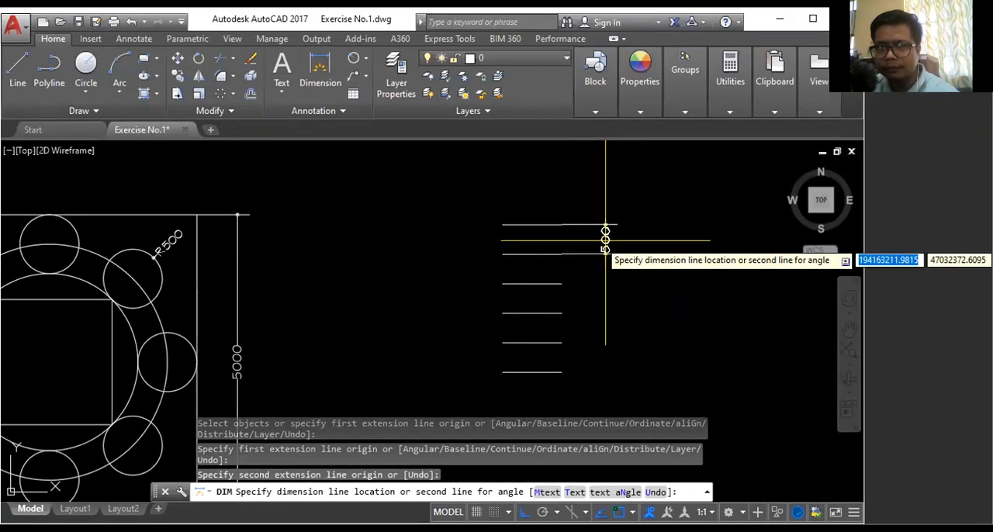
left_click(605, 241)
key("Escape")
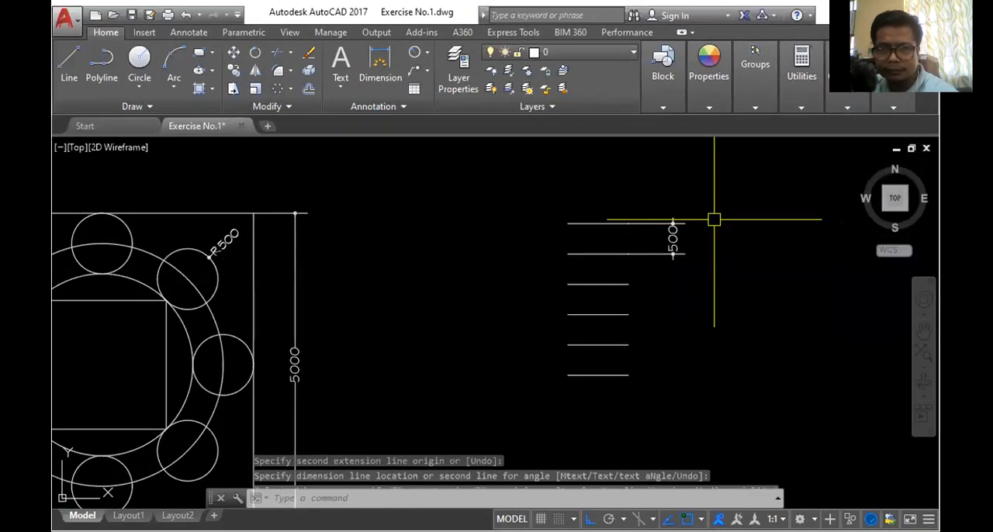
- Delete the spacing dimension and all the parallel offset lines
scroll(597, 221, "up", 3)
left_click(651, 228)
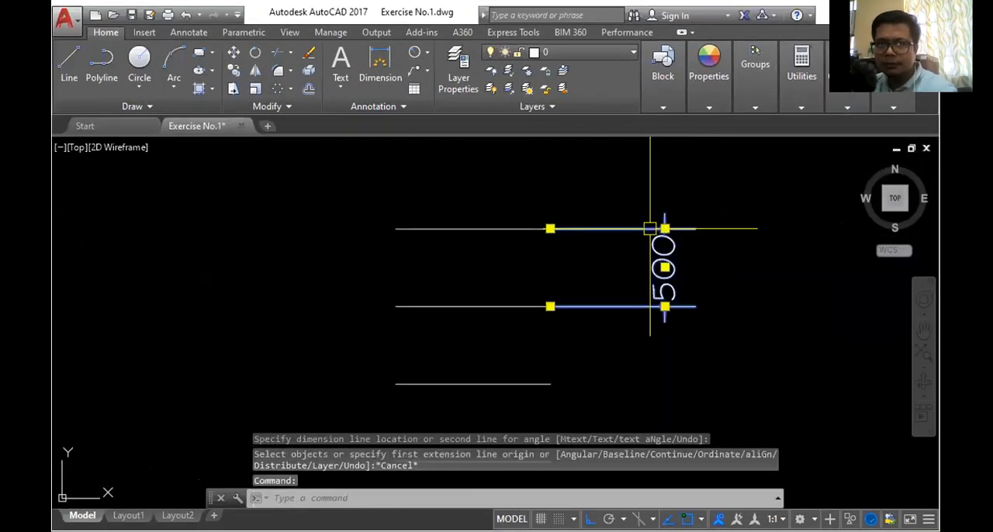
key("Delete")
scroll(466, 148, "down", 1)
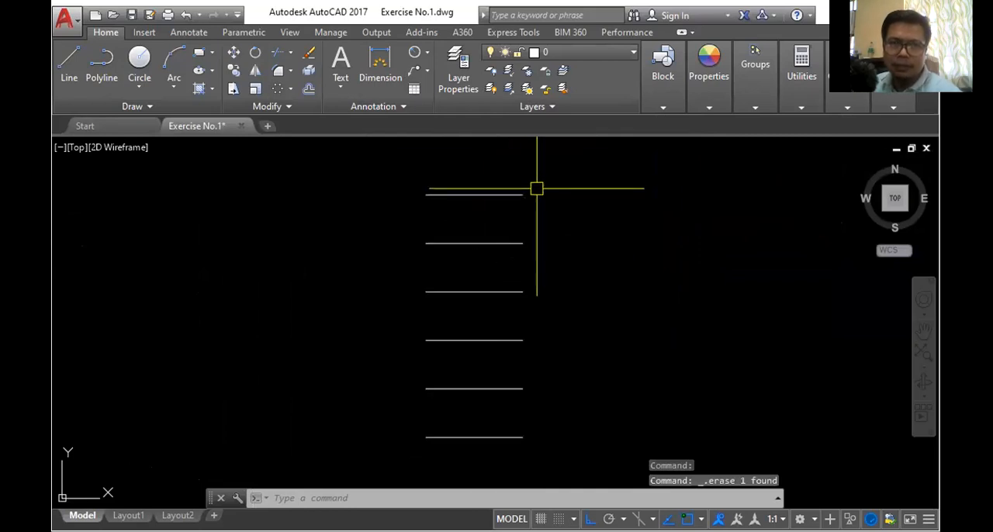
left_click(403, 169)
left_click(592, 443)
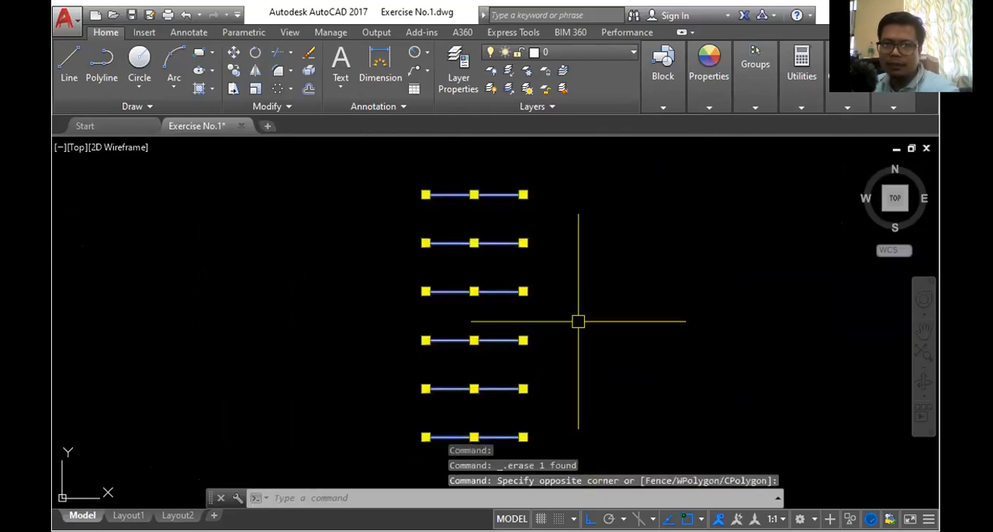
key("Delete")
- Draw a freehand-sized circle in the empty area and a vertical diameter line joining its upper and lower quadrants
left_click(144, 62)
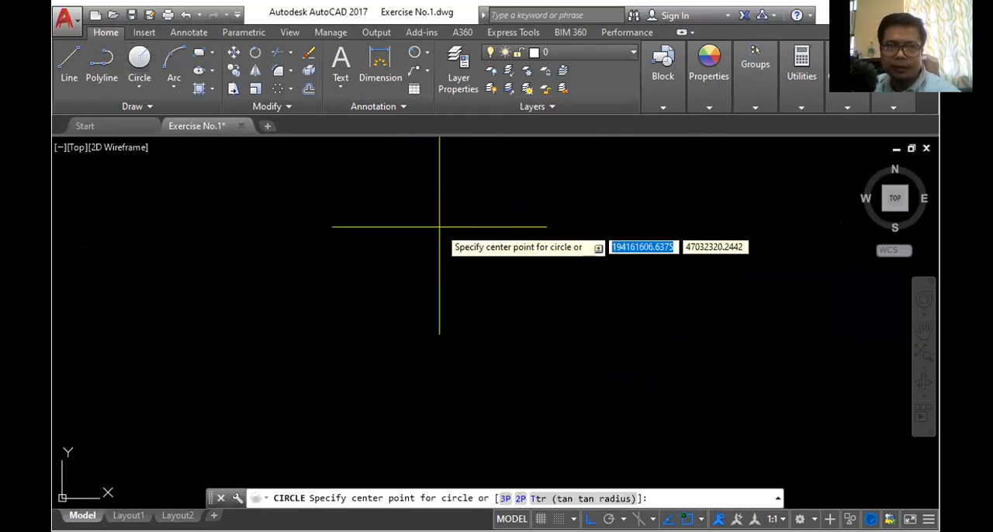
left_click(439, 224)
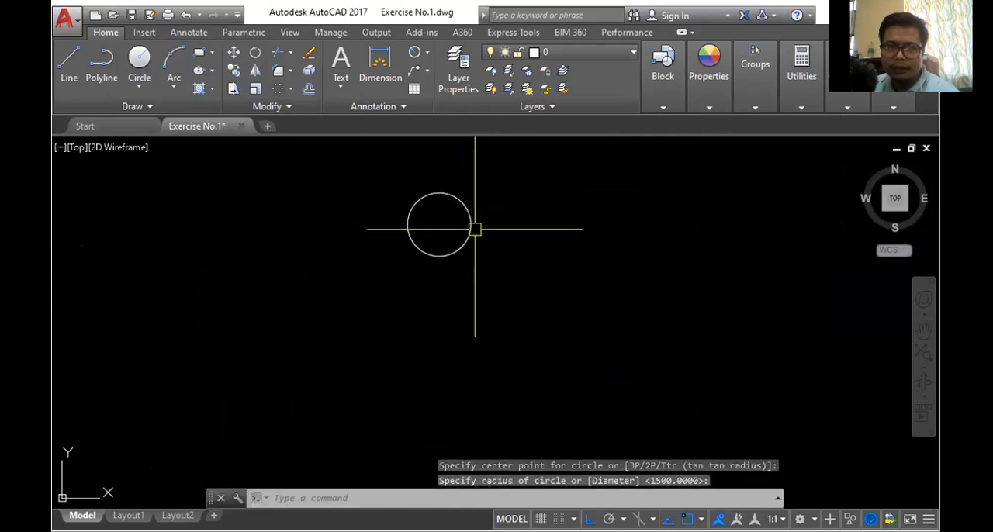
left_click(424, 200)
left_click(59, 65)
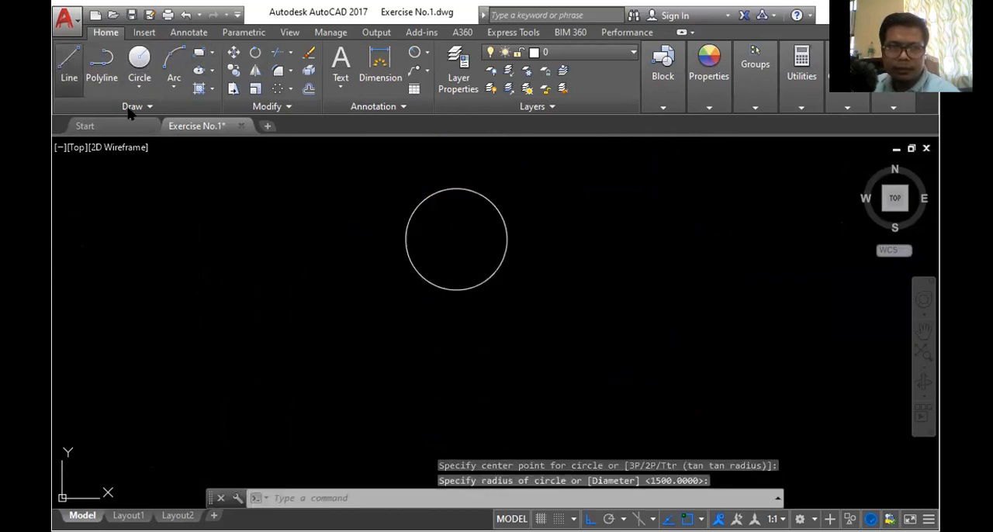
left_click(456, 189)
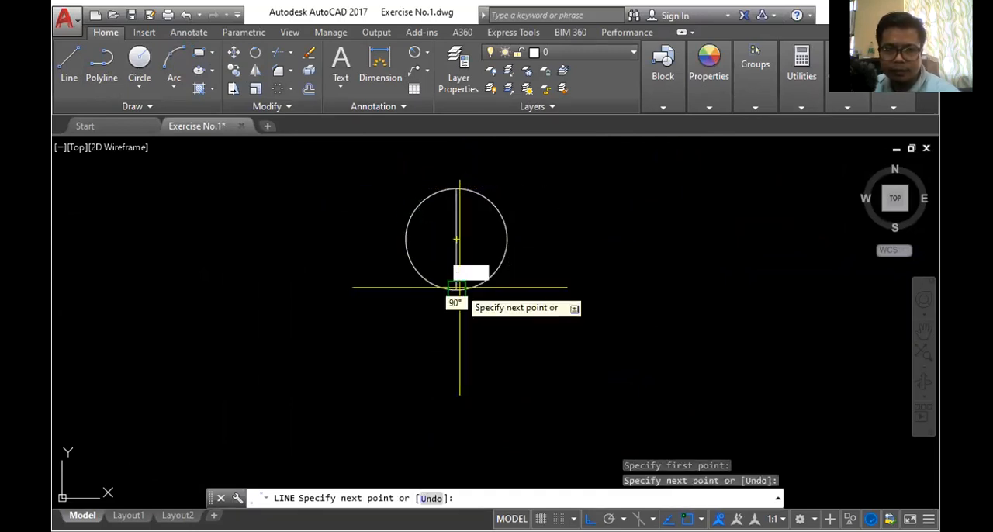
left_click(456, 288)
key("Return")
- Trim away the circle's left half along the diameter line and delete that line, leaving a right-hand semicircular arc
type("tr")
key("Return")
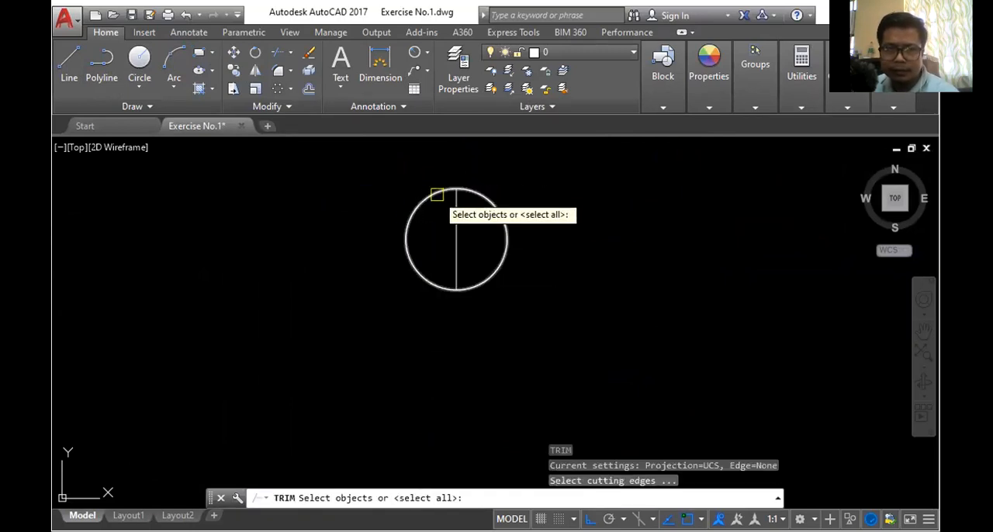
key("Return")
left_click(435, 195)
key("Escape")
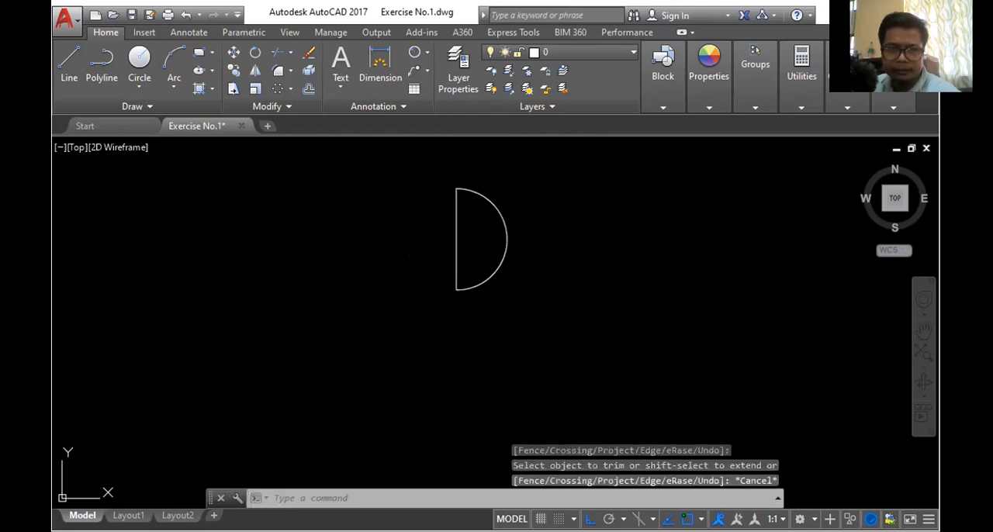
left_click(456, 235)
key("Delete")
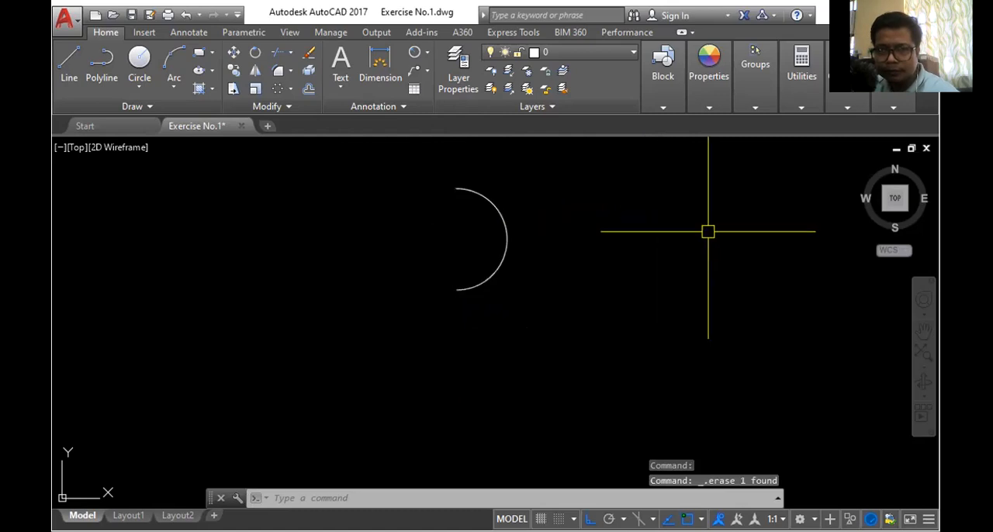
- Offset the semicircular arc outward by 500 three times in succession, and try to offset the innermost arc inward
left_click(308, 88)
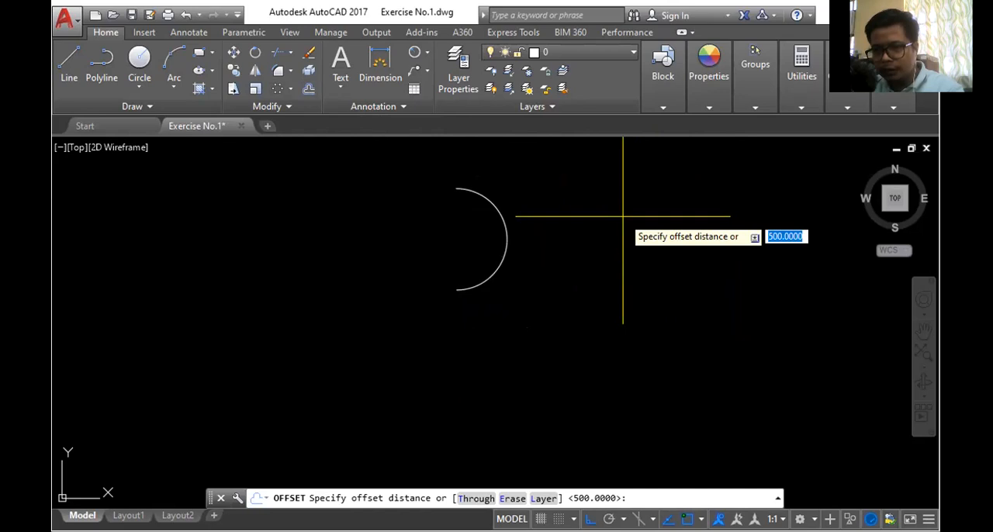
key("Return")
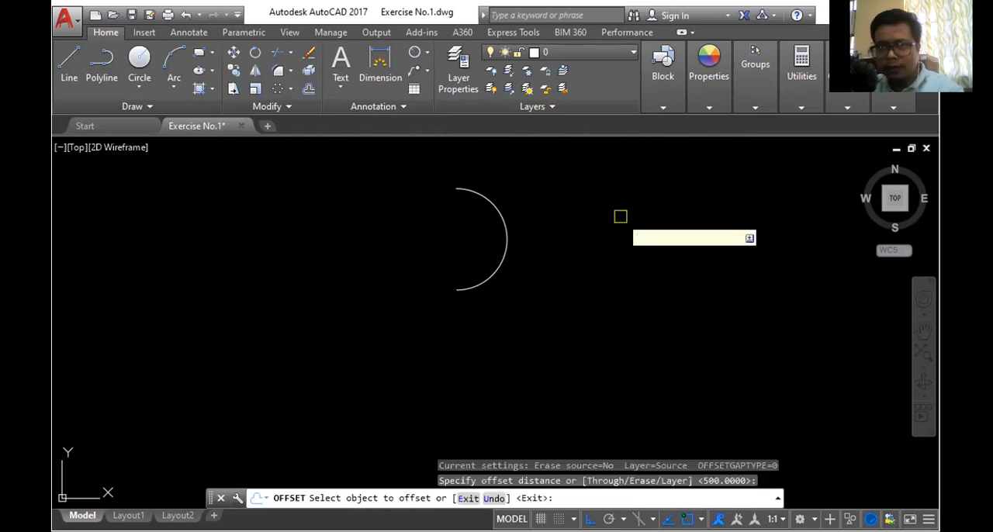
left_click(505, 226)
left_click(590, 228)
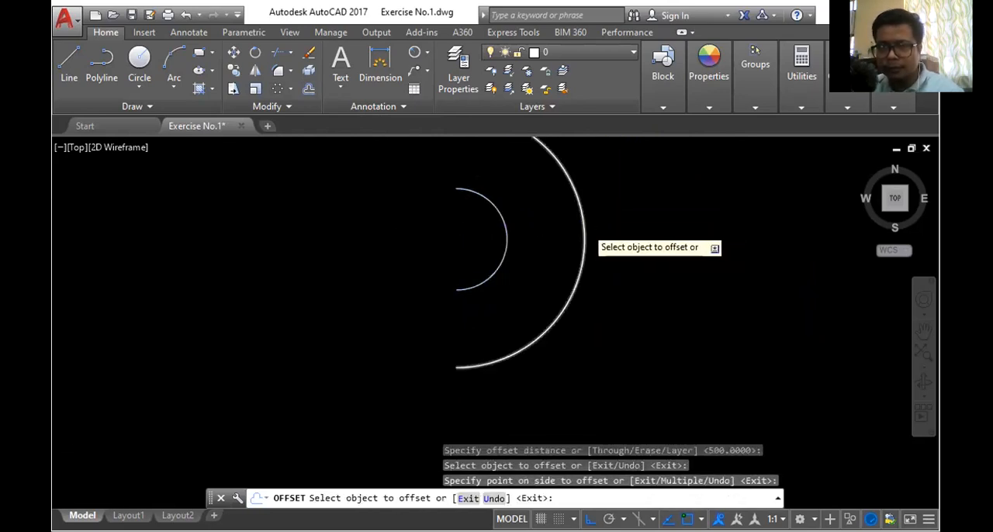
scroll(586, 226, "down", 4)
left_click(585, 224)
left_click(636, 224)
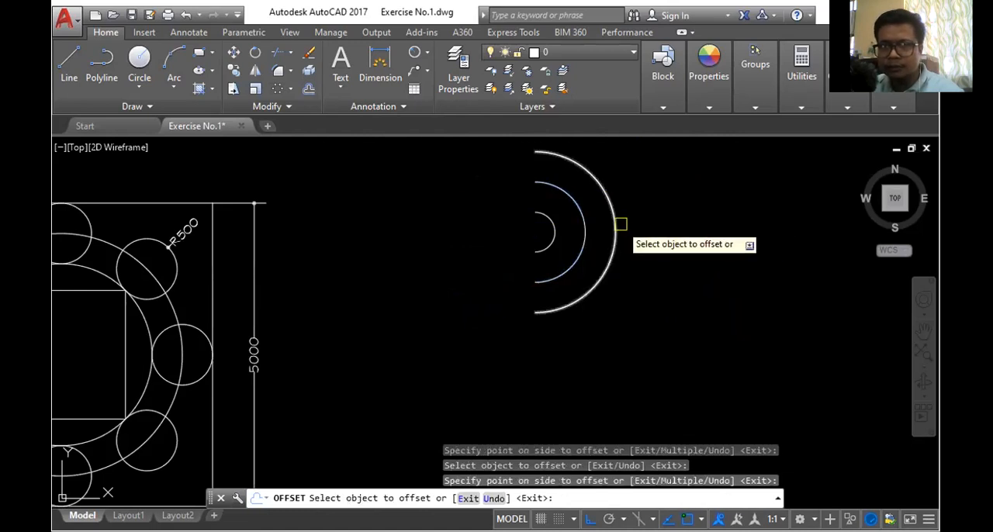
left_click(621, 225)
left_click(675, 224)
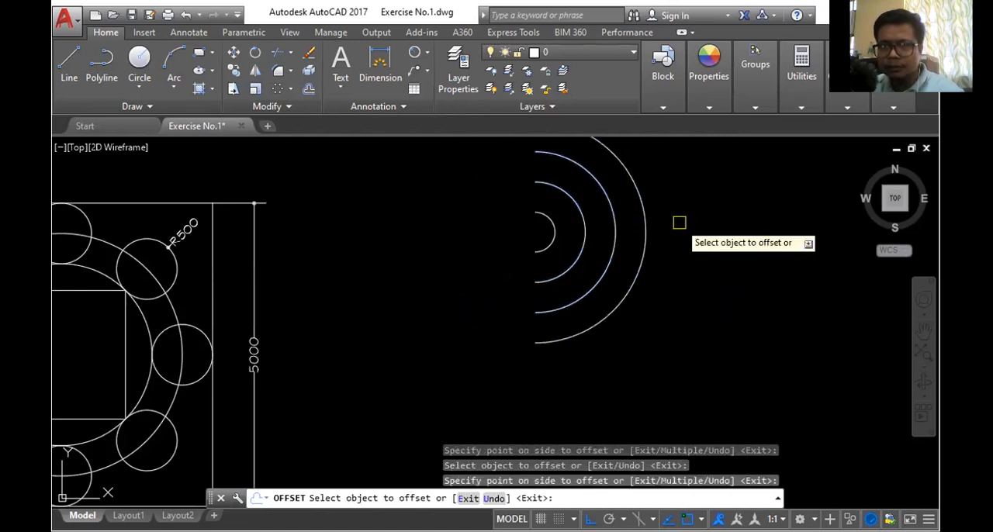
left_click(558, 233)
left_click(548, 221)
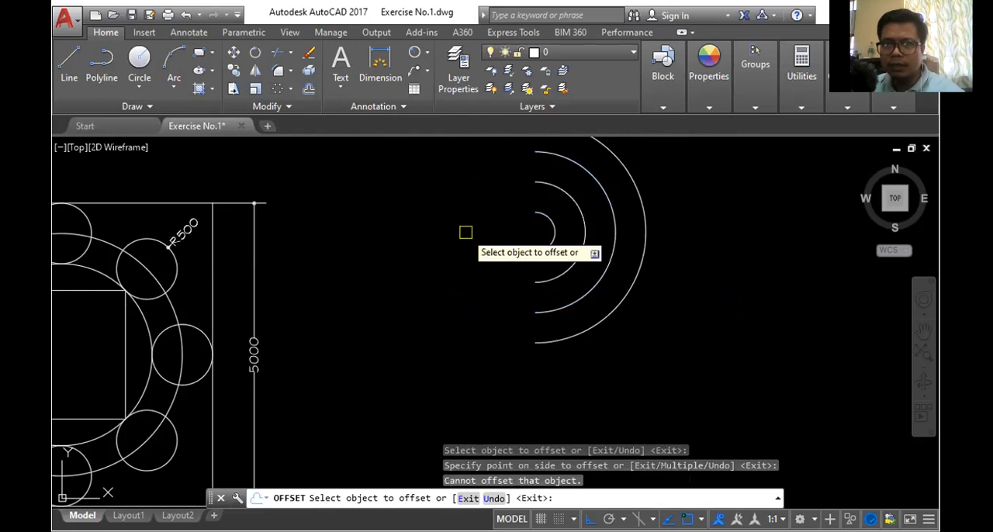
- Offset the outermost semicircular arc outward by another 500 and end the Offset command
left_click(643, 211)
left_click(723, 222)
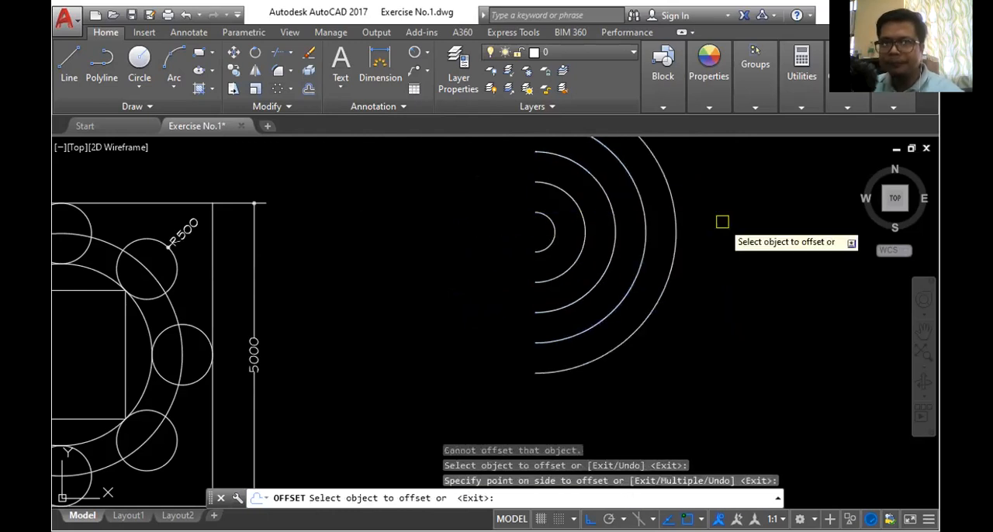
scroll(669, 242, "down", 2)
scroll(672, 182, "up", 2)
scroll(595, 232, "down", 3)
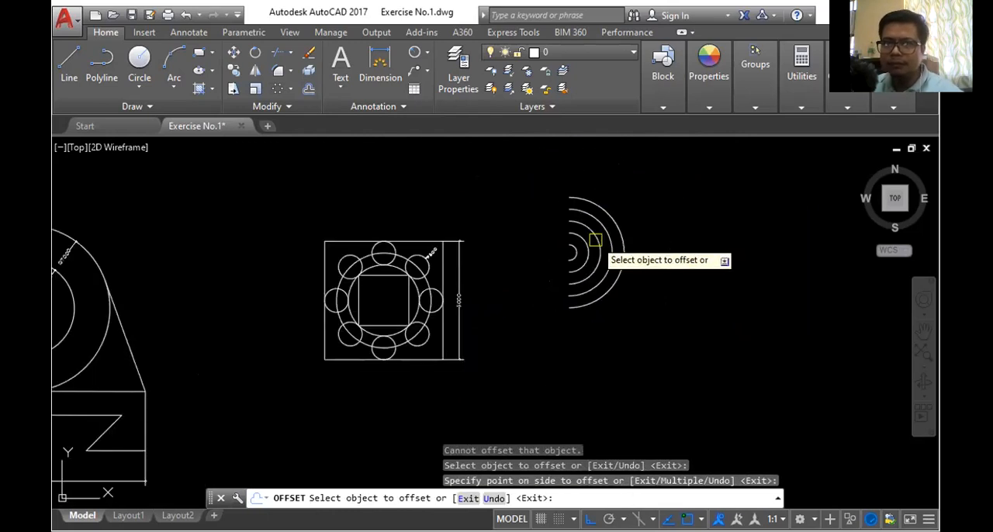
scroll(634, 187, "up", 2)
scroll(633, 187, "down", 3)
scroll(630, 194, "up", 4)
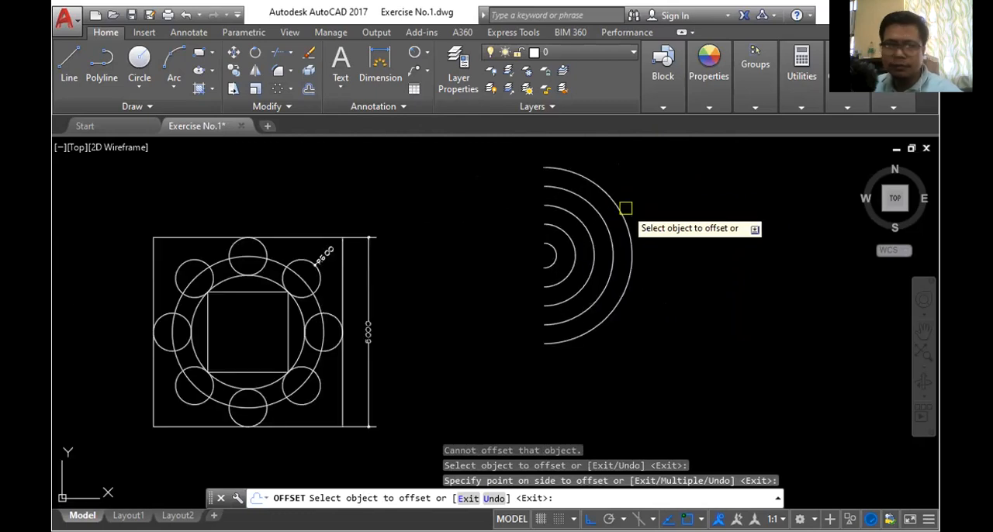
key("Escape")
- Delete all the concentric semicircular arcs
left_click(507, 153)
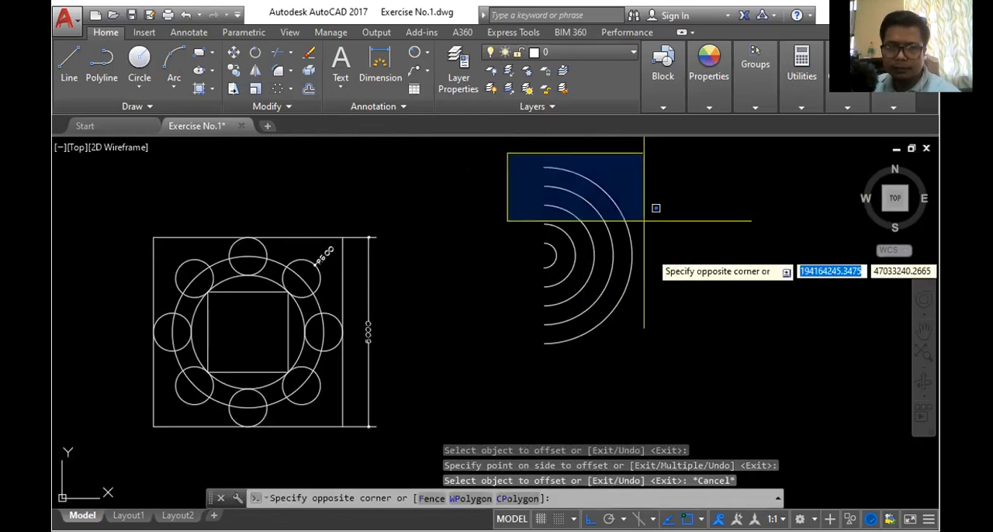
left_click(695, 348)
key("Delete")
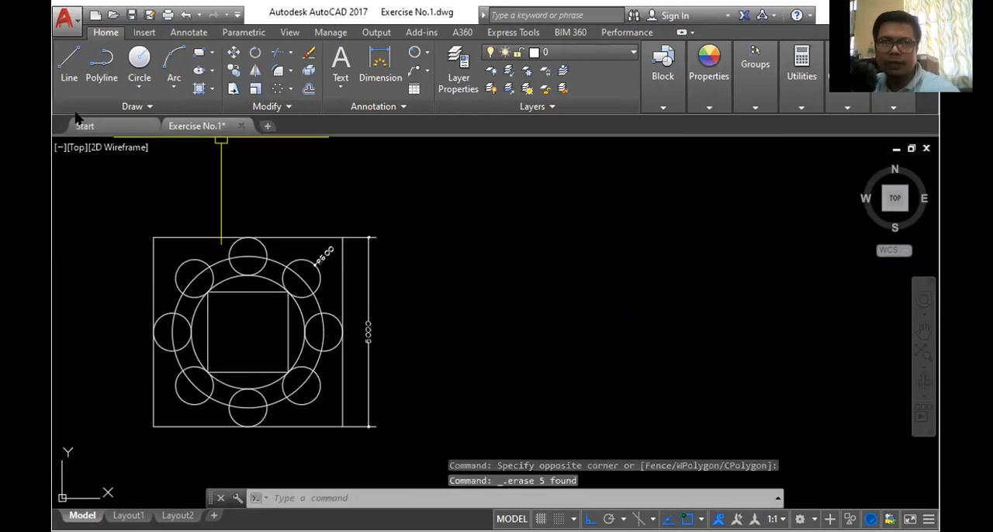
- Draw a freehand-sized rectangle in the empty area beside the dimensioned figure
left_click(199, 52)
left_click(589, 238)
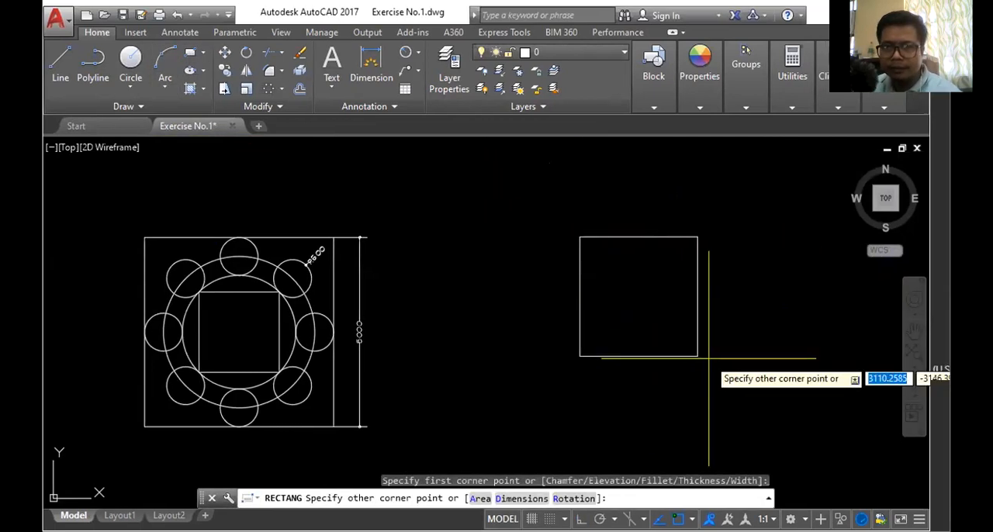
left_click(717, 359)
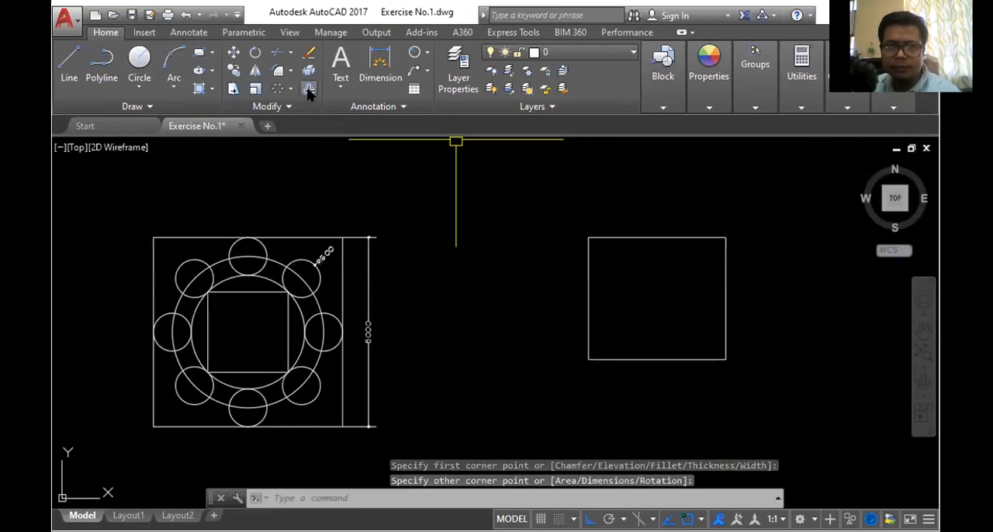
- Offset the rectangle inward by 500 three times in succession, each time from the newest inner rectangle
left_click(308, 90)
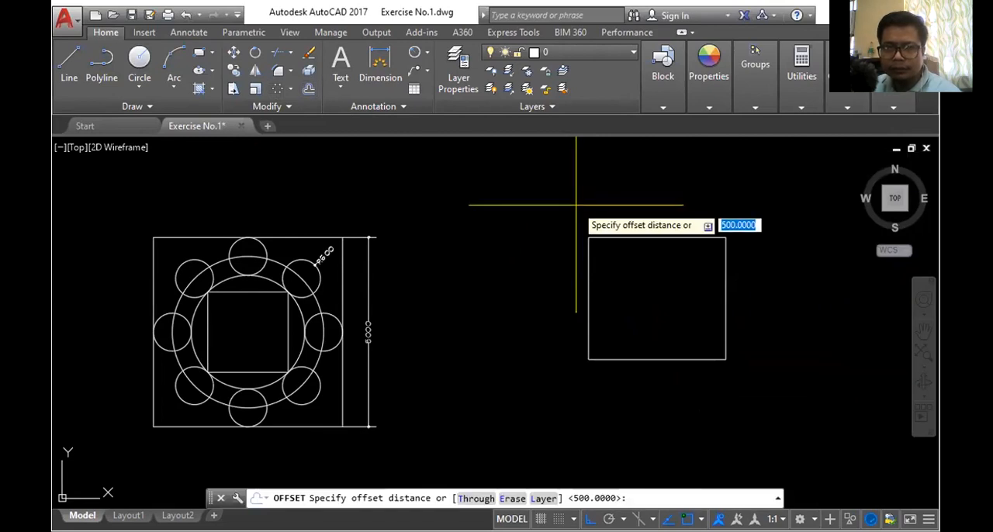
key("Return")
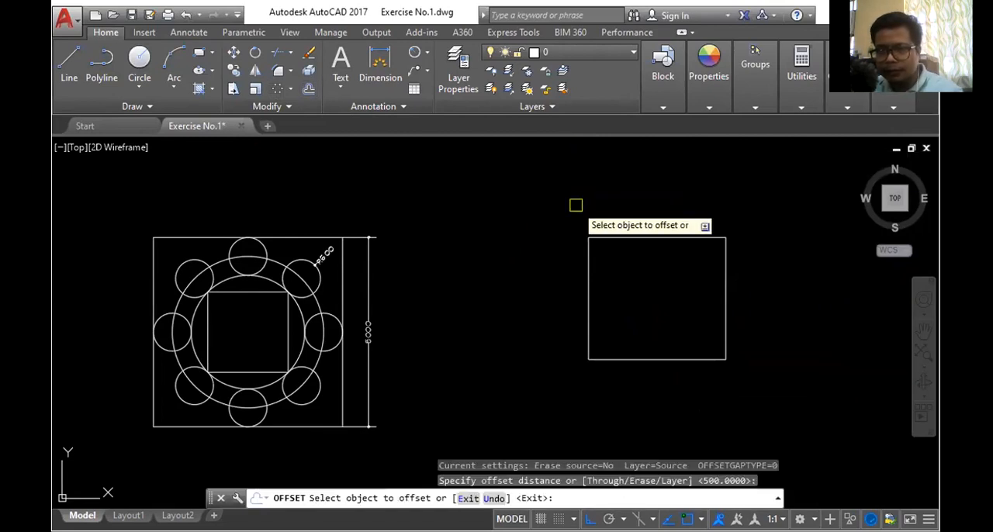
left_click(636, 238)
left_click(654, 268)
left_click(652, 257)
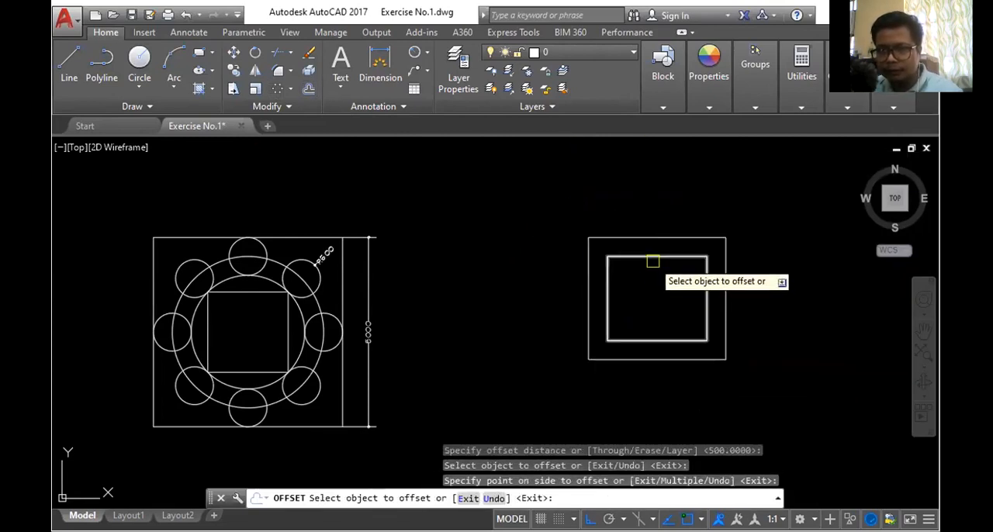
left_click(644, 298)
left_click(658, 278)
left_click(656, 296)
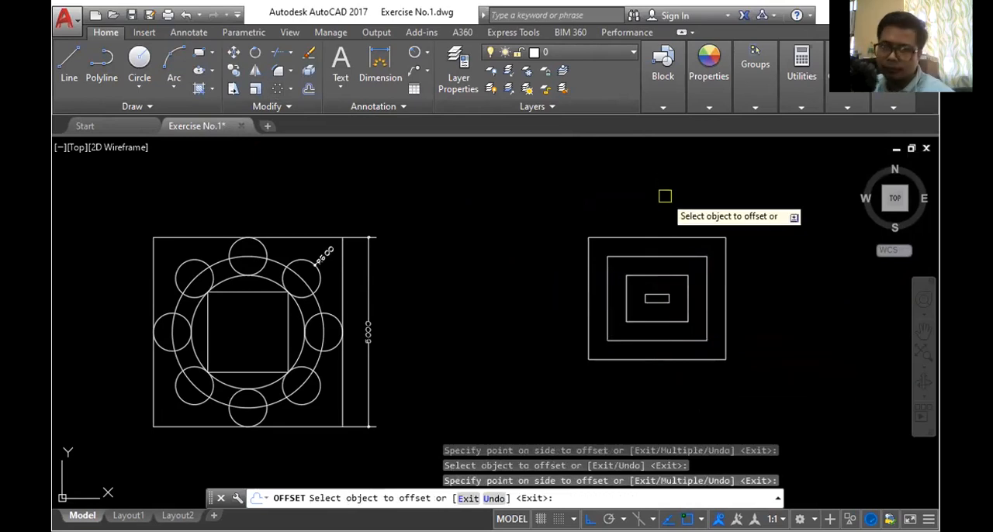
- Offset the outermost rectangle outward by 500 twice in succession and end the Offset command
scroll(690, 318, "up", 4)
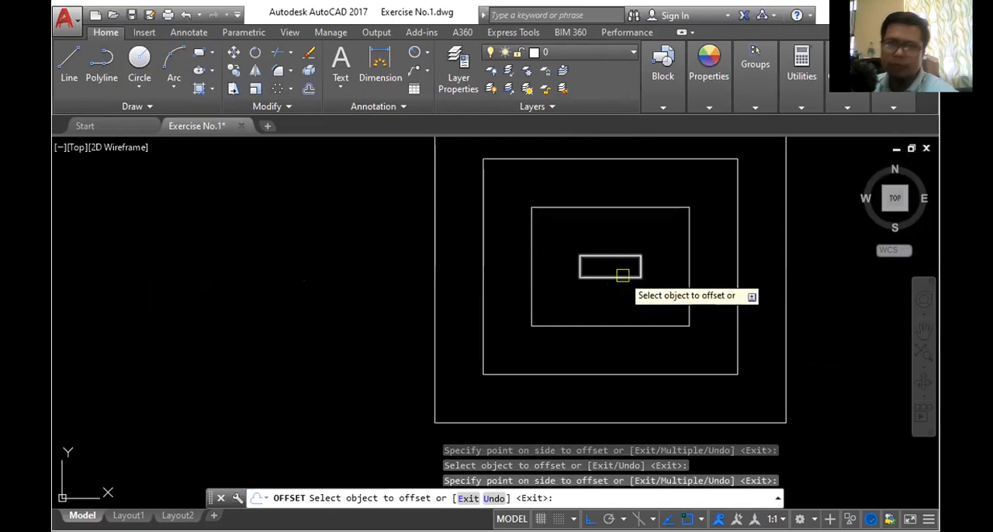
scroll(623, 276, "down", 4)
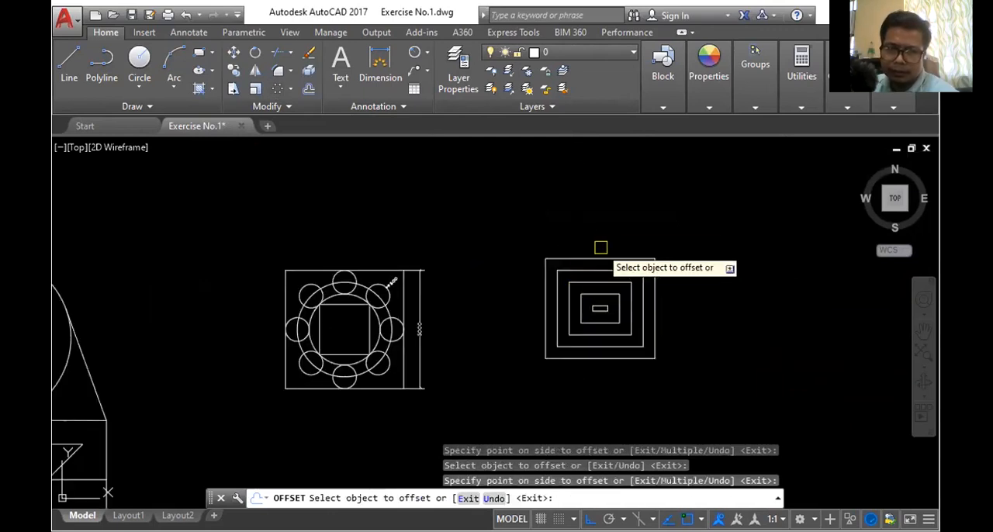
left_click(600, 257)
left_click(595, 211)
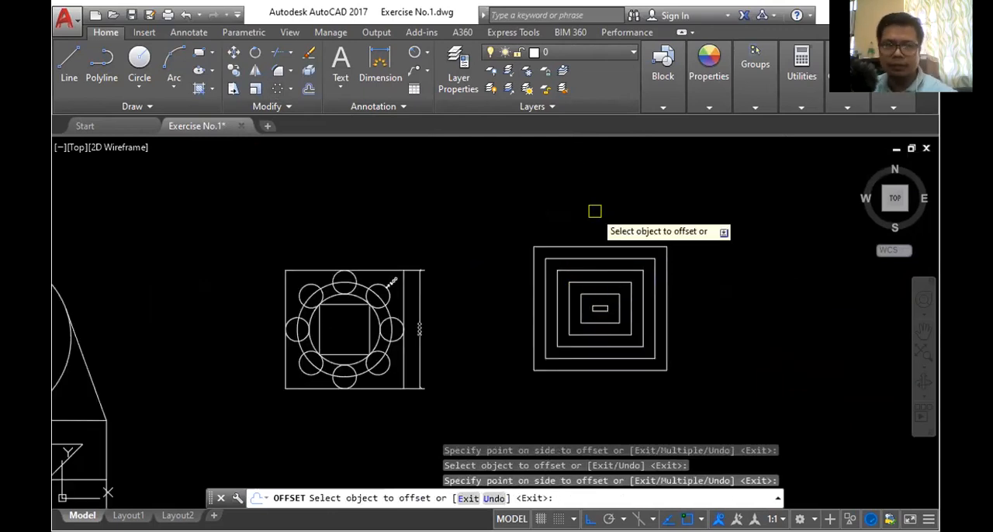
key("Escape")
- Delete all the nested rectangles
left_click(474, 222)
left_click(707, 388)
key("Delete")
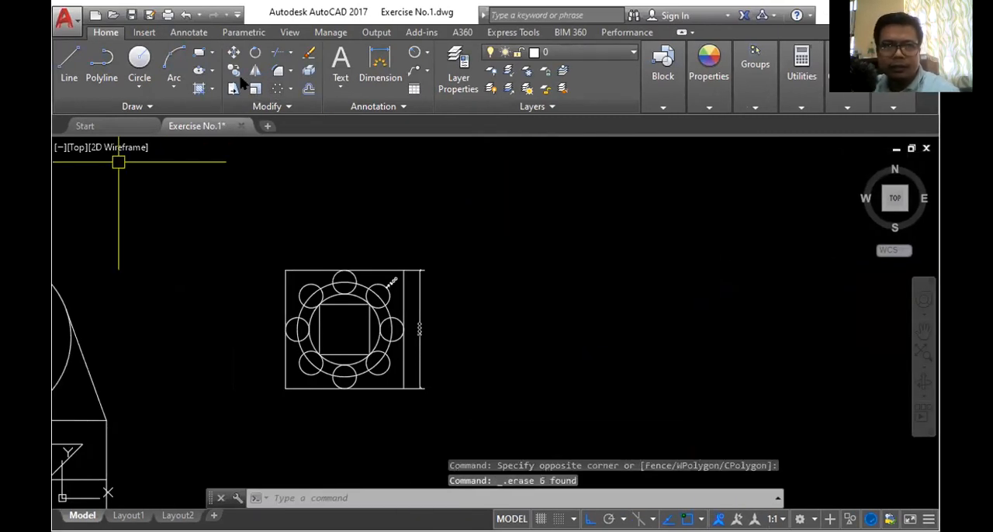
- Draw a freehand-length vertical line in the empty area and a horizontal line crossing it near its middle
left_click(69, 68)
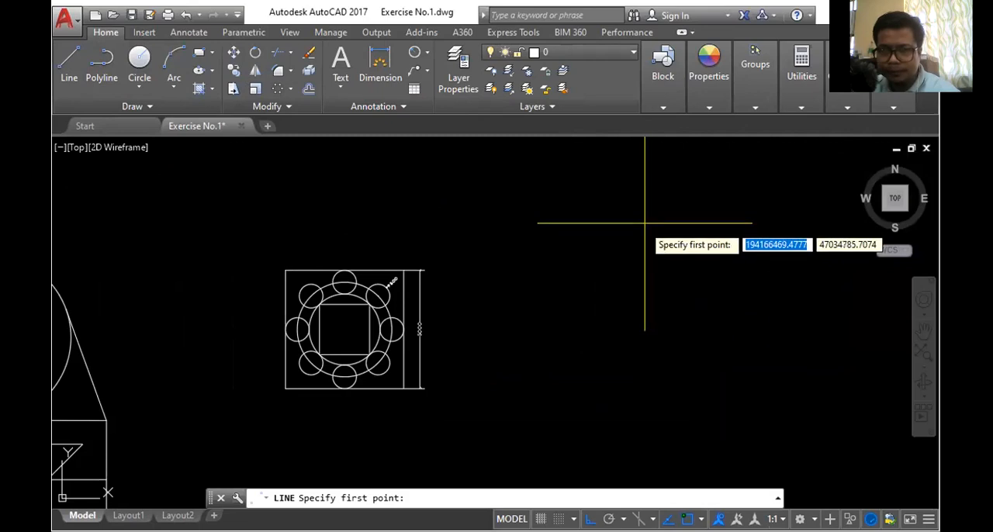
left_click(618, 225)
left_click(635, 377)
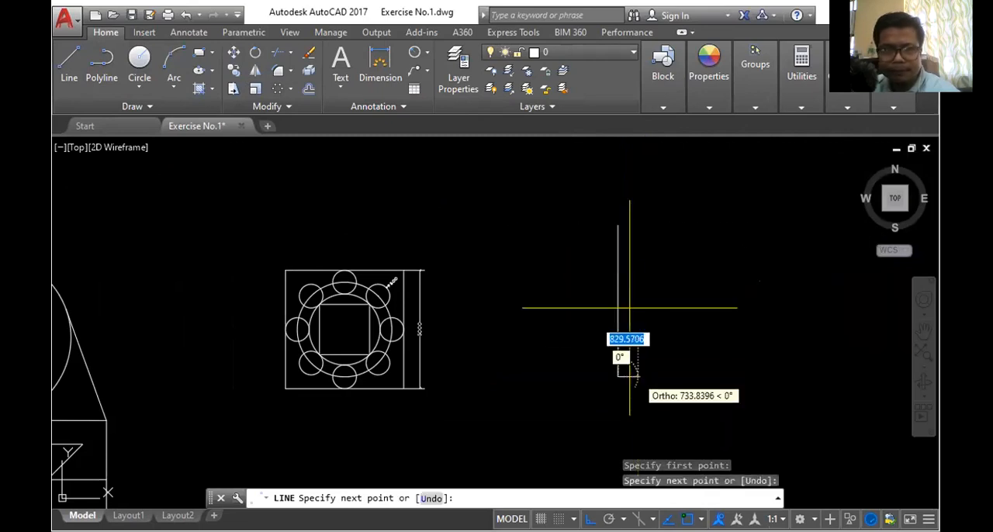
key("Return")
left_click(69, 68)
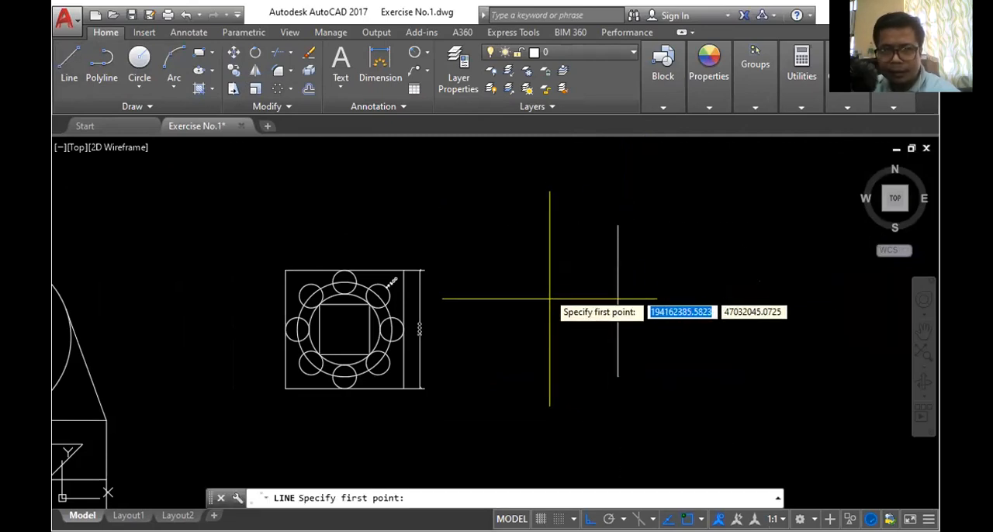
left_click(551, 298)
left_click(741, 299)
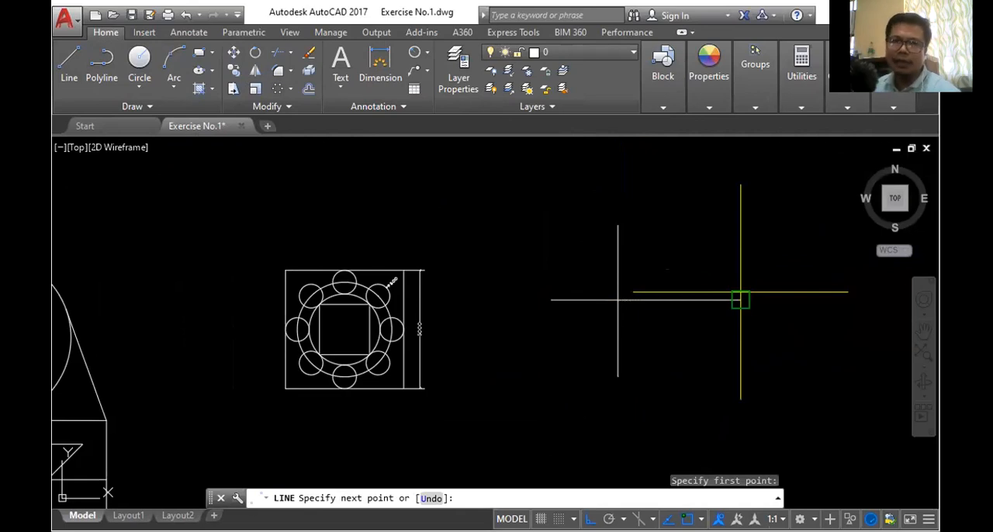
key("Return")
- Trim away the vertical line's part above the intersection and the horizontal line's part left of it, leaving a corner
scroll(708, 319, "up", 4)
scroll(645, 344, "down", 2)
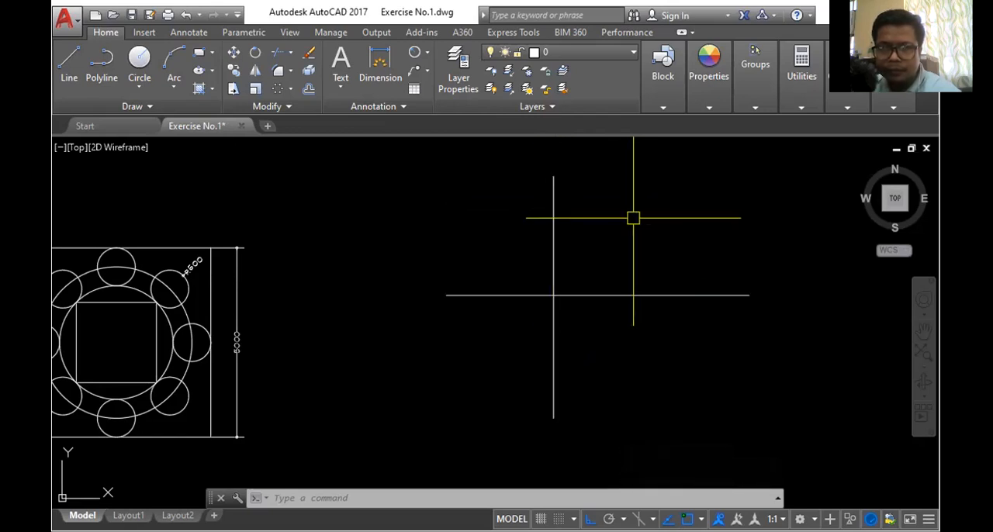
left_click(276, 56)
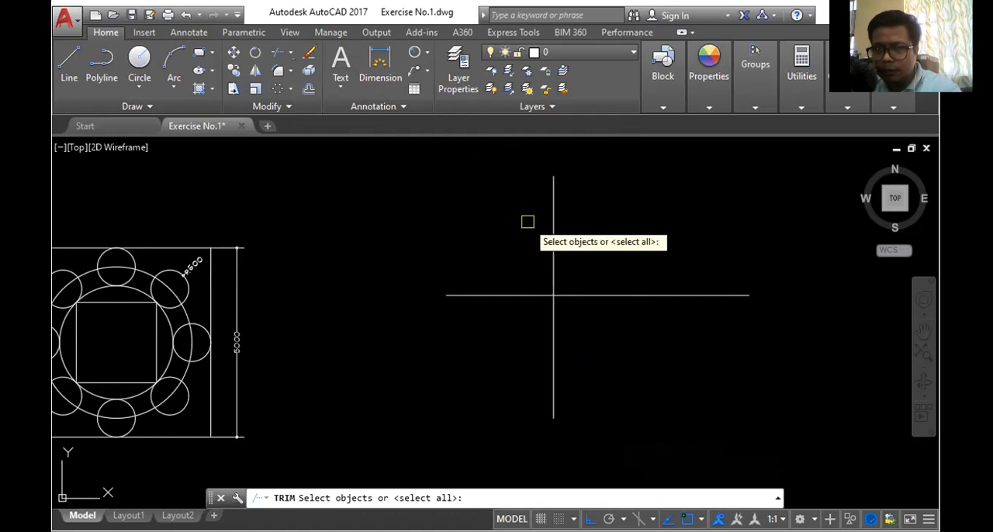
key("Return")
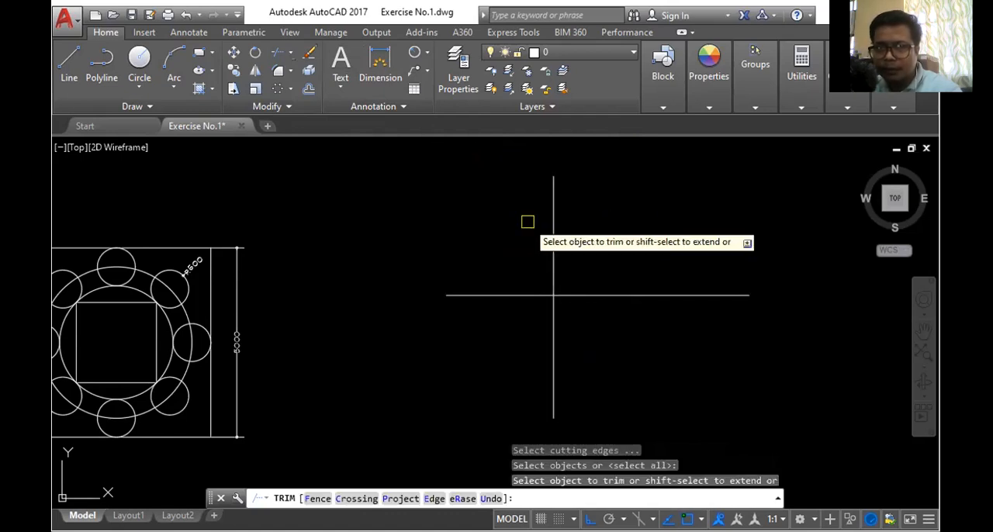
left_click(557, 224)
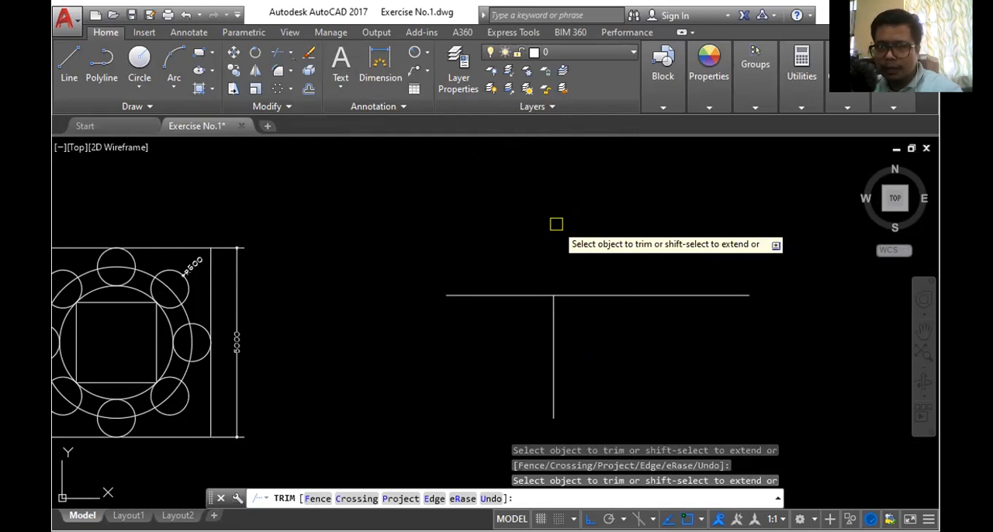
left_click(517, 293)
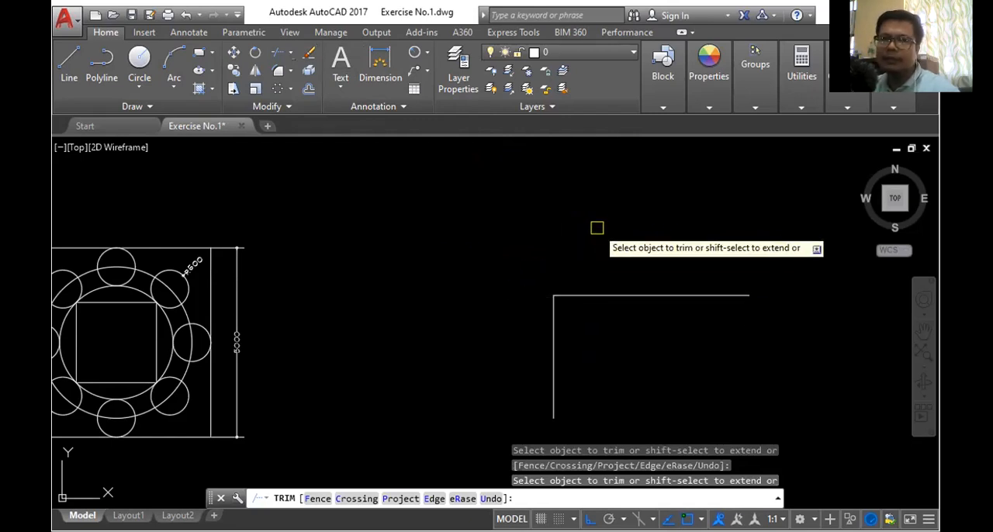
key("Escape")
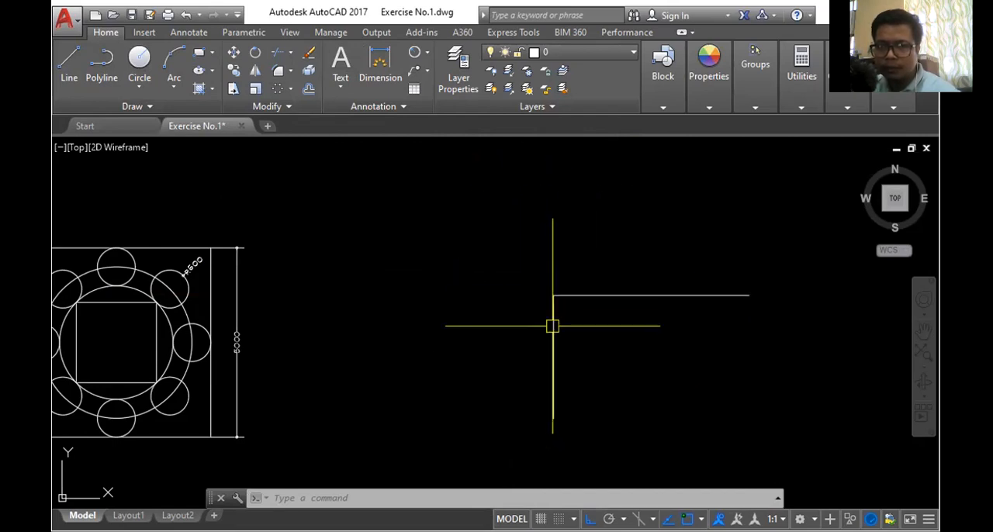
- Undo the trimming of the two crossing lines
scroll(575, 294, "up", 5)
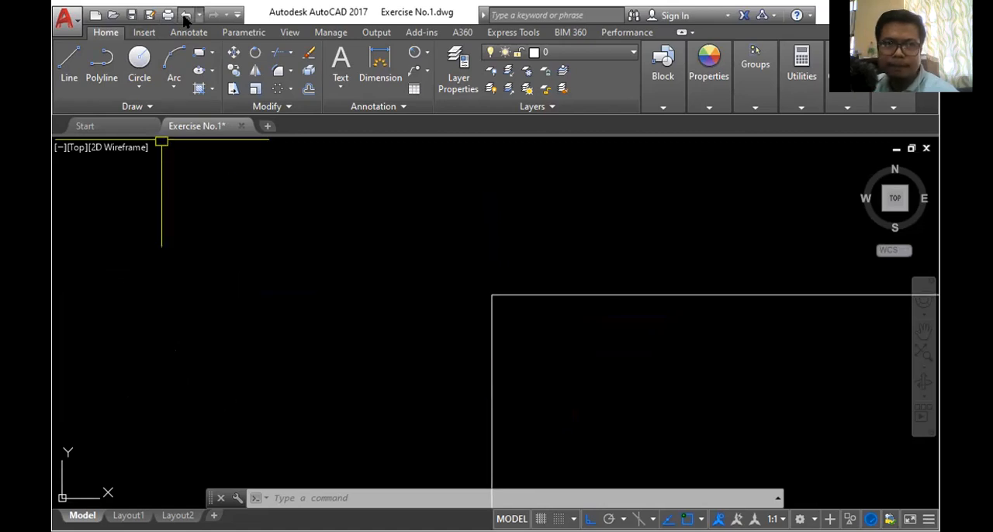
left_click(186, 16)
left_click(186, 16)
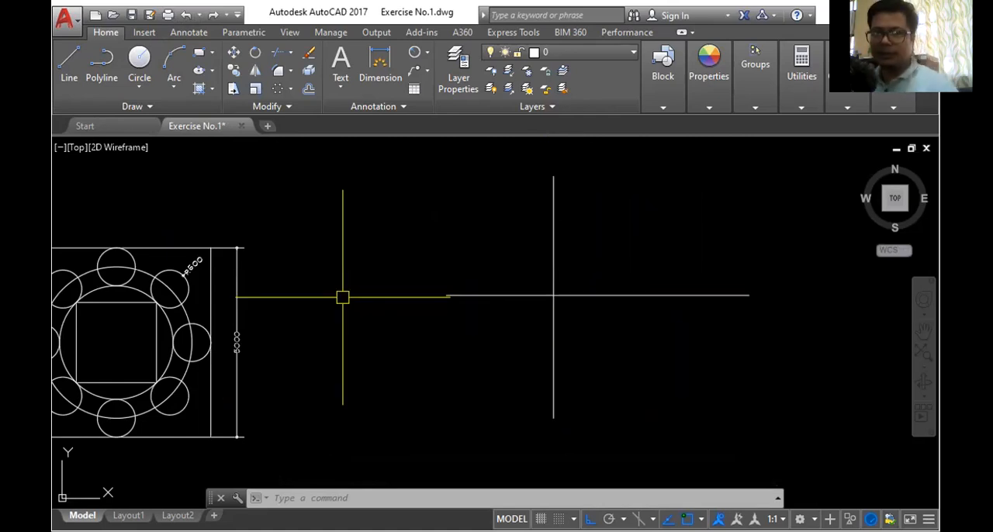
- Delete both crossing lines
scroll(343, 297, "down", 2)
scroll(392, 222, "up", 2)
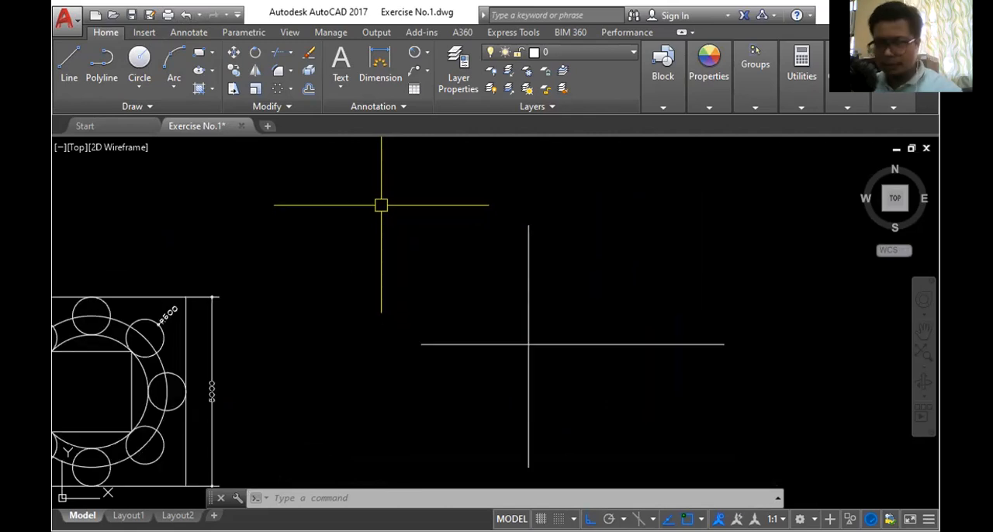
scroll(381, 206, "down", 3)
scroll(441, 251, "up", 1)
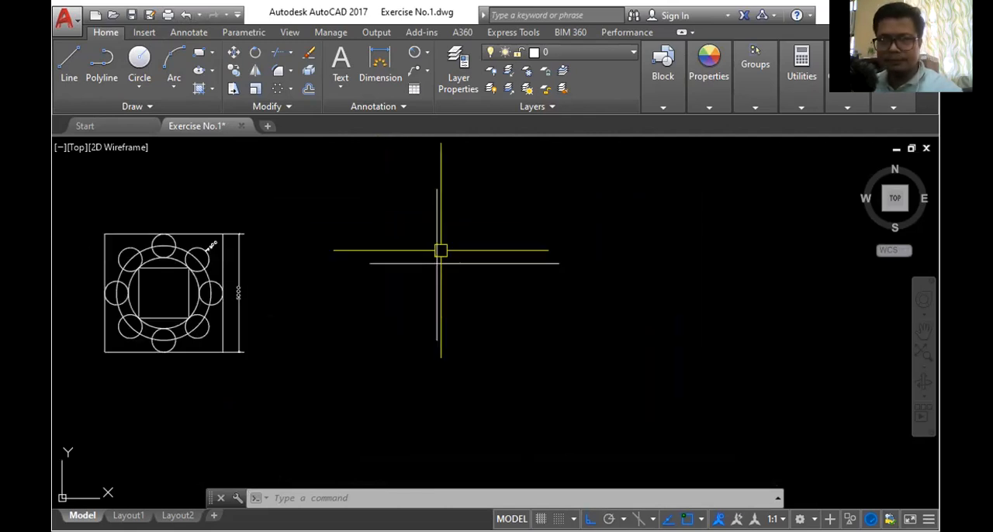
left_click(343, 168)
left_click(663, 366)
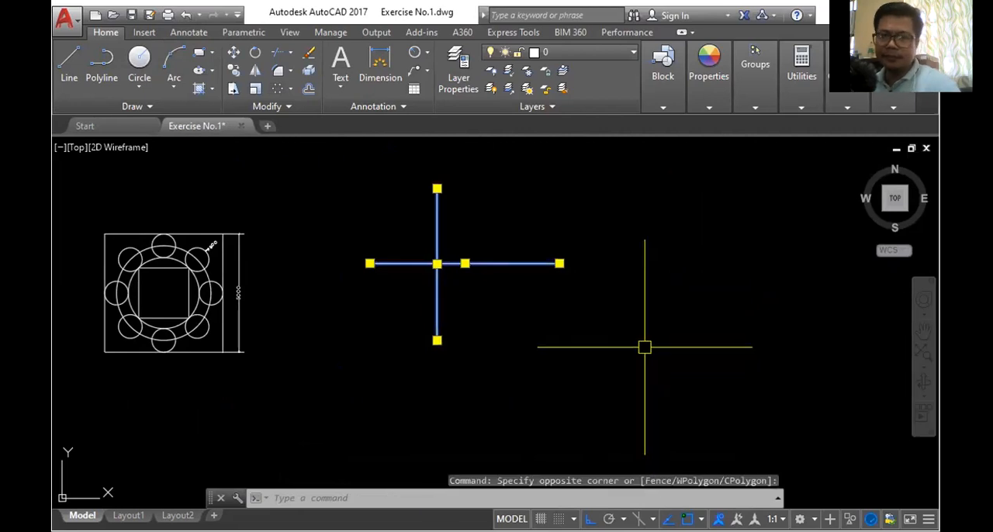
key("Delete")
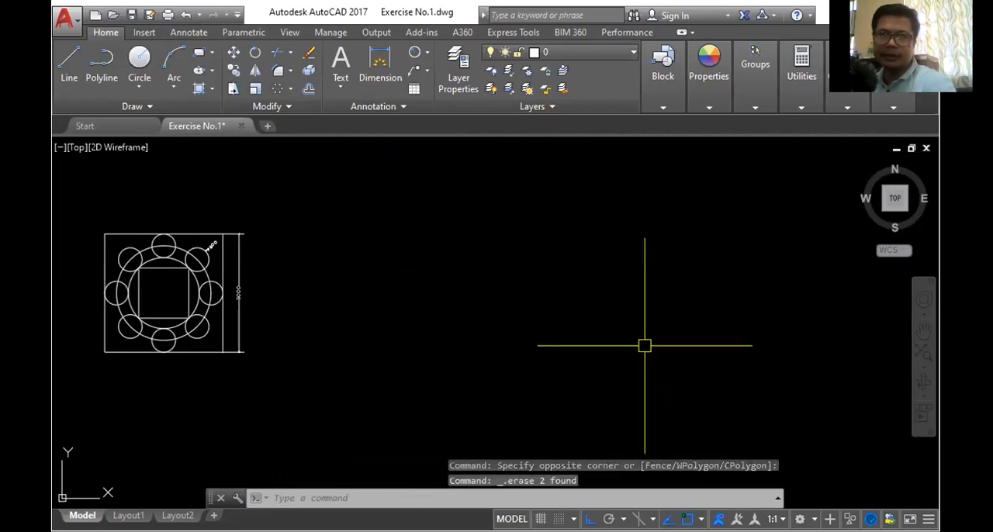
- Draw a large freehand-sized circle in the empty area beside the dimensioned figure
left_click(140, 62)
left_click(444, 217)
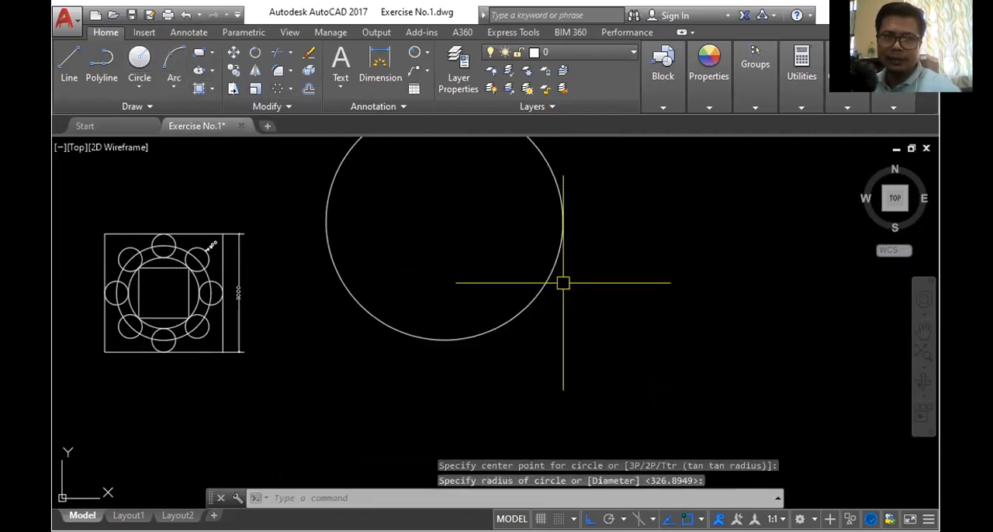
scroll(503, 284, "down", 2)
- Draw a vertical and a horizontal diameter line across the circle between its quadrant points
left_click(69, 62)
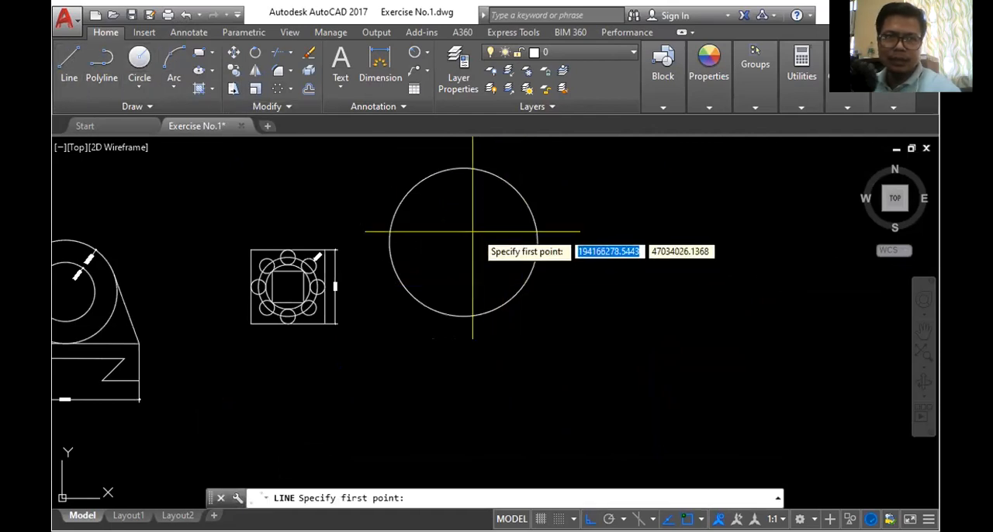
left_click(463, 166)
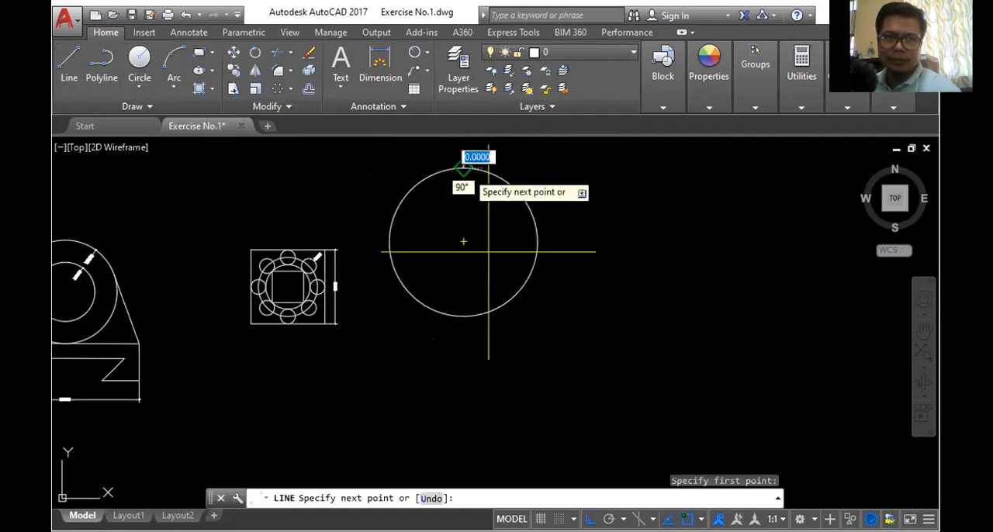
left_click(467, 316)
key("Return")
key("Return")
left_click(390, 242)
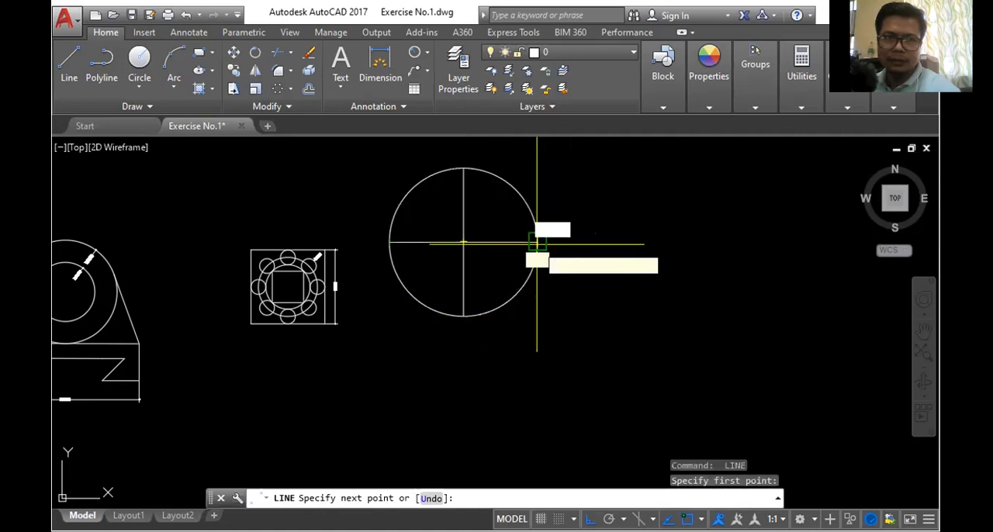
left_click(537, 243)
key("Return")
key("Return")
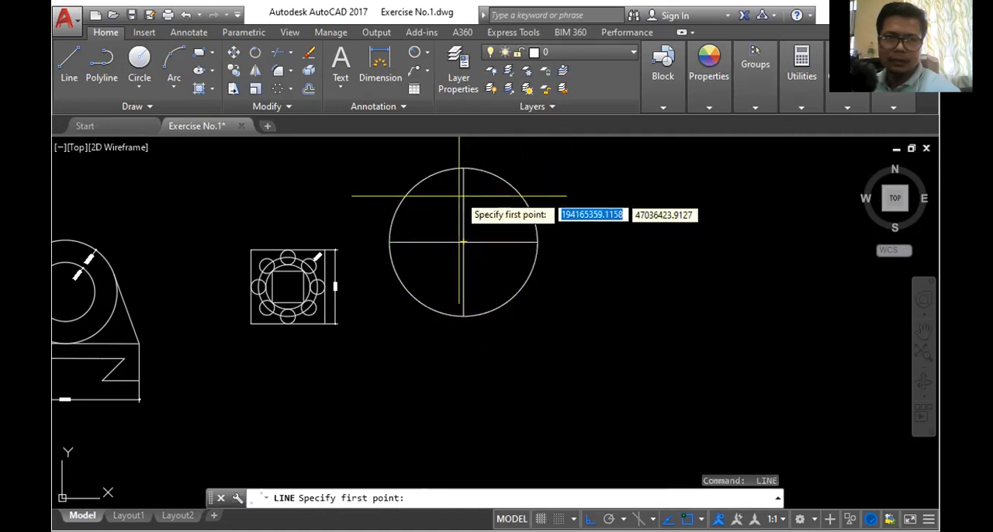
- Draw a horizontal line from the circle's centre to beyond its right side, and a sloped line from the top quadrant to that line's end
left_click(464, 243)
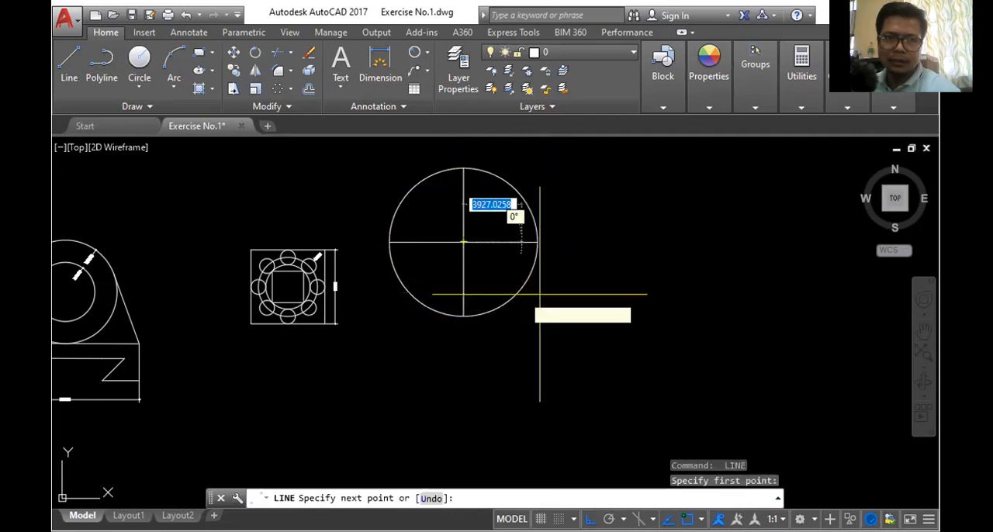
left_click(625, 257)
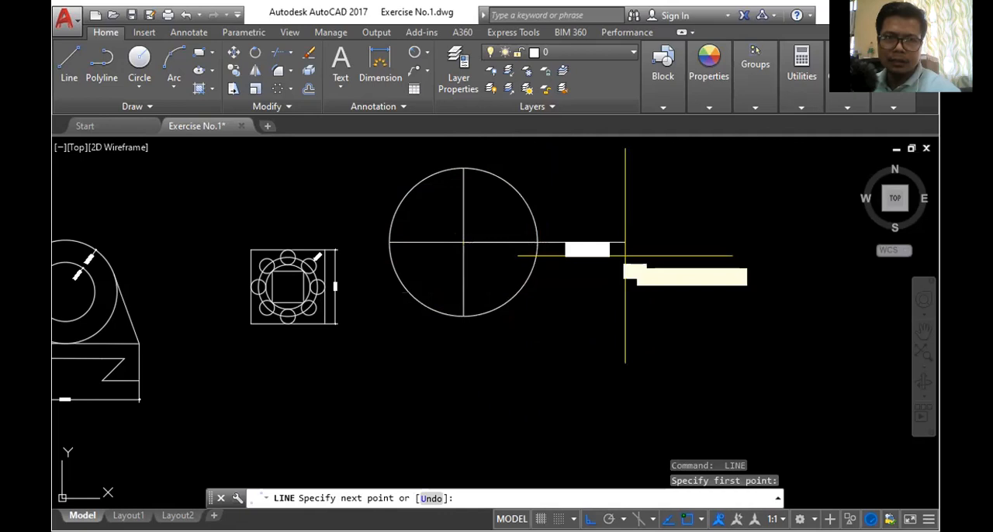
key("Return")
key("Return")
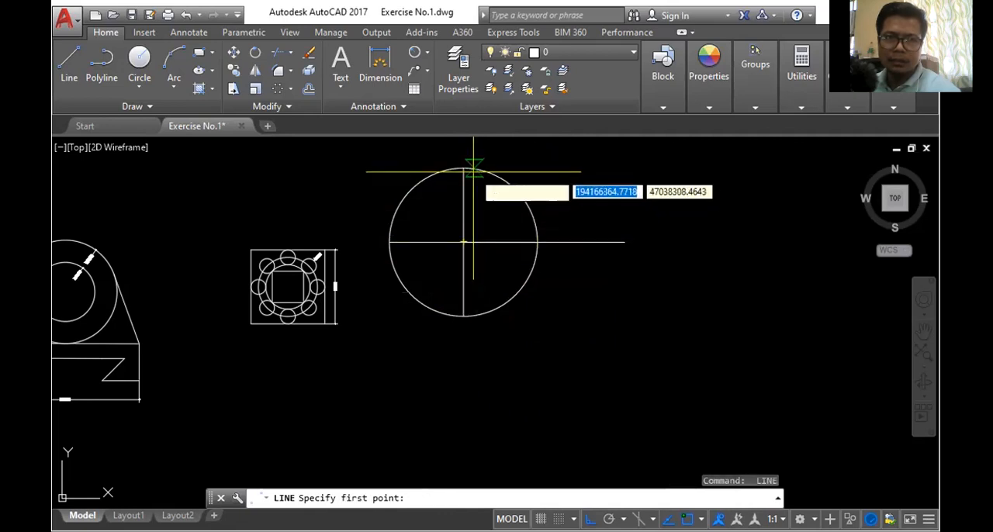
left_click(463, 168)
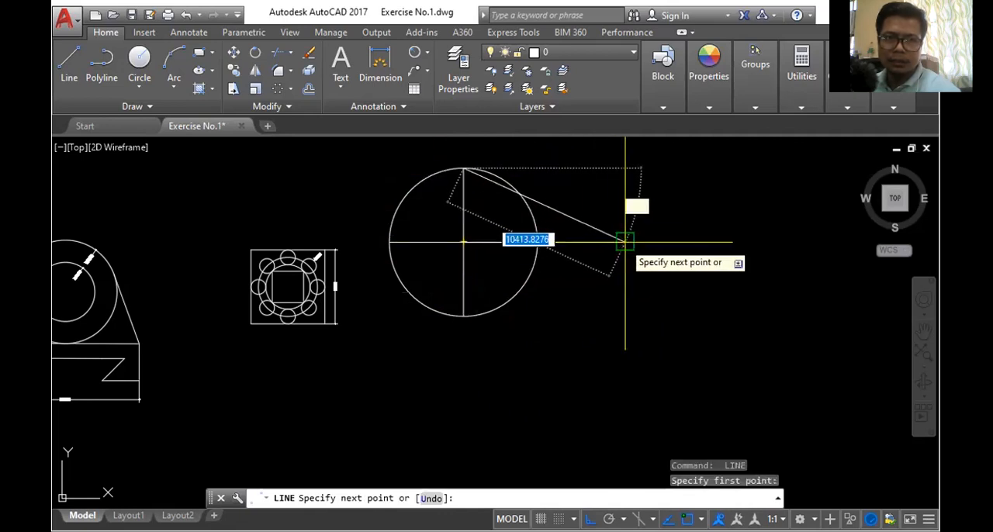
left_click(627, 241)
key("Return")
- Trim the sloped and horizontal lines outside the circle, plus the circle's arc above the sloped line
scroll(525, 229, "up", 3)
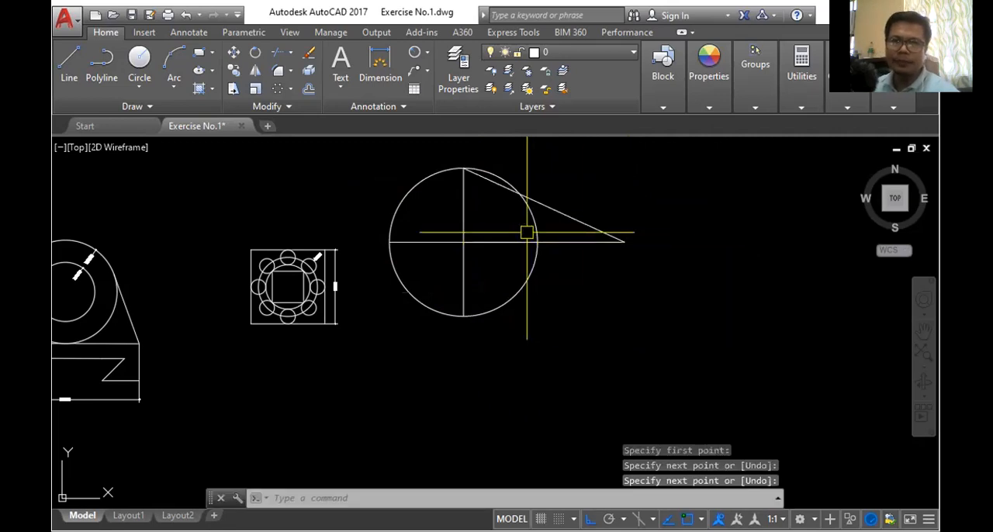
scroll(532, 244, "down", 3)
scroll(546, 218, "up", 2)
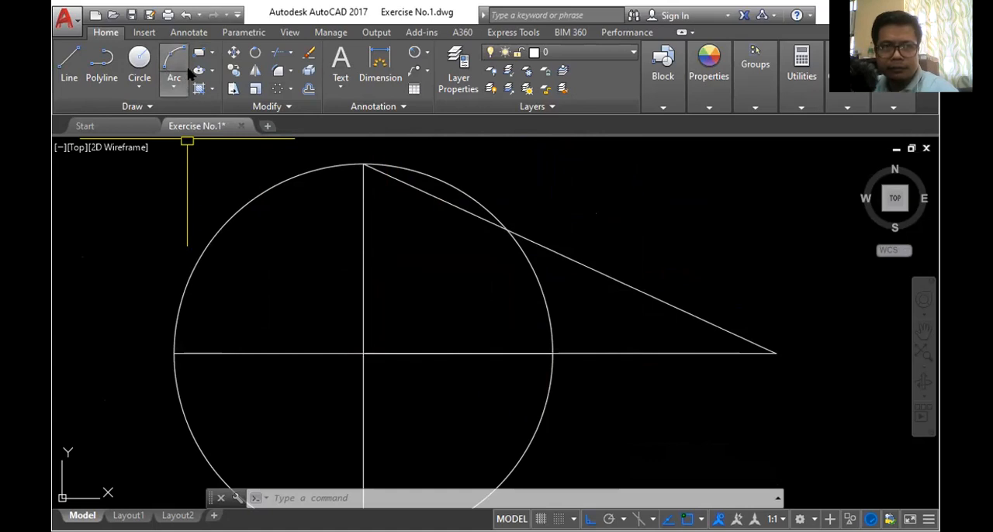
left_click(275, 57)
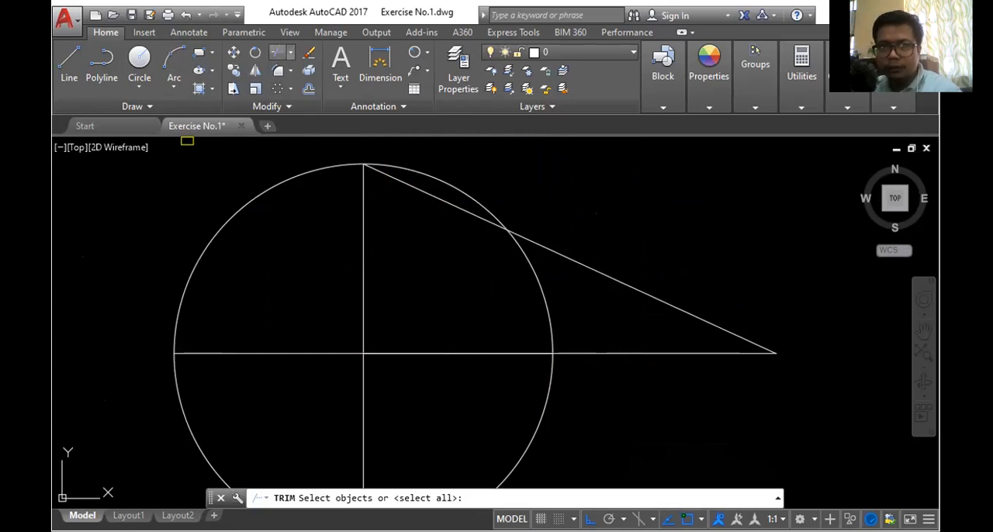
key("Return")
left_click(576, 260)
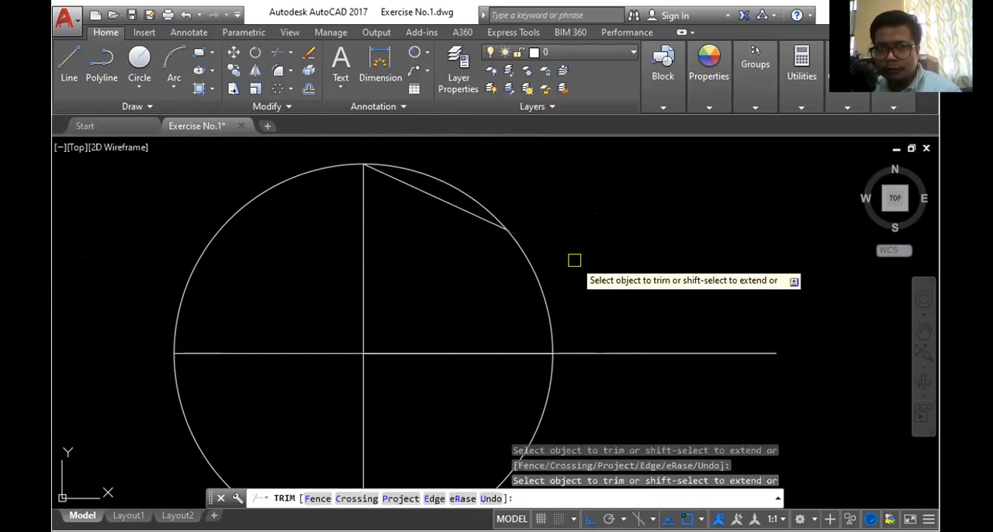
left_click(607, 350)
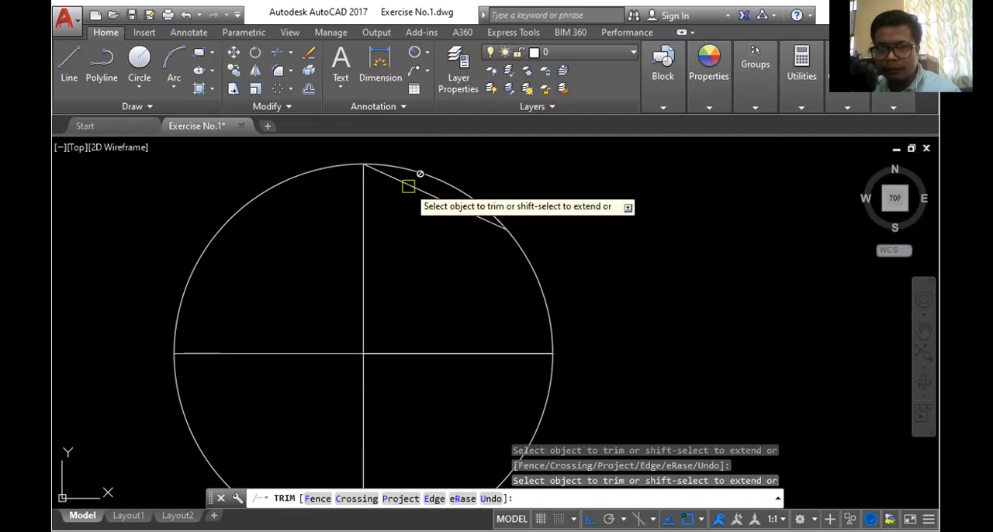
scroll(546, 211, "down", 2)
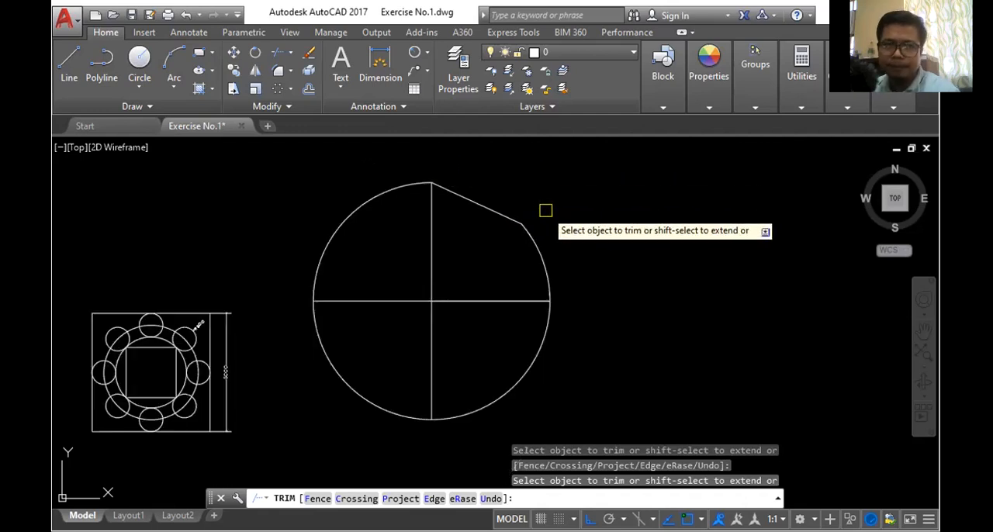
left_click(482, 209)
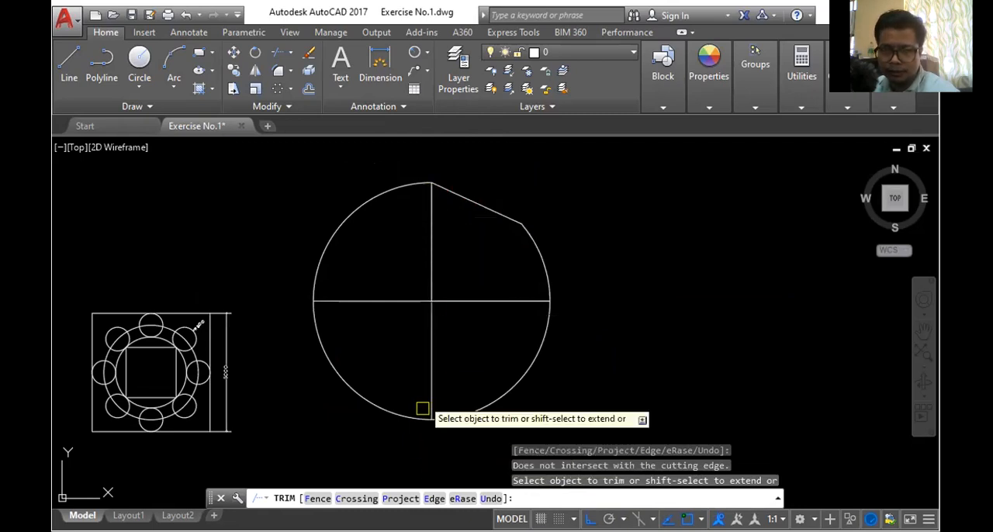
- Trim away the vertical diameter's upper half and the horizontal diameter's left half inside the circle
left_click(431, 231)
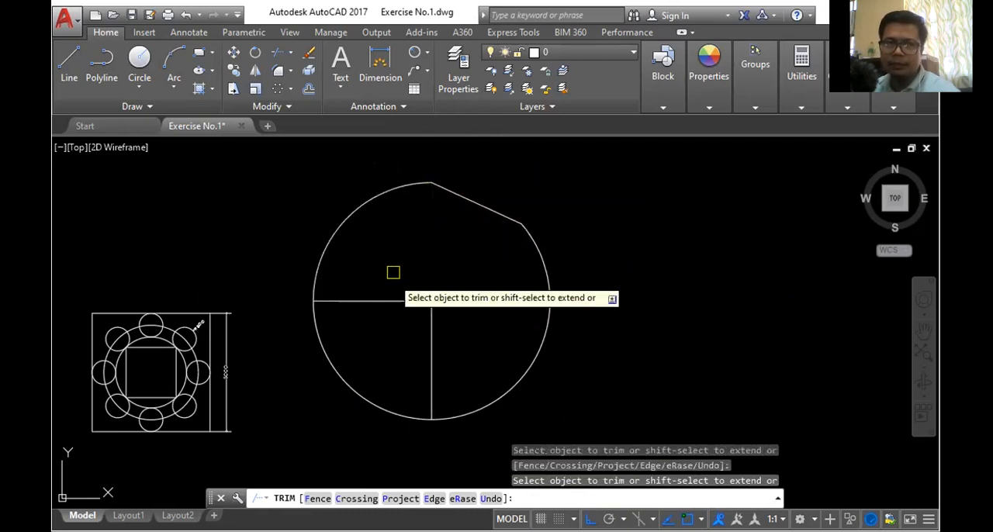
left_click(379, 298)
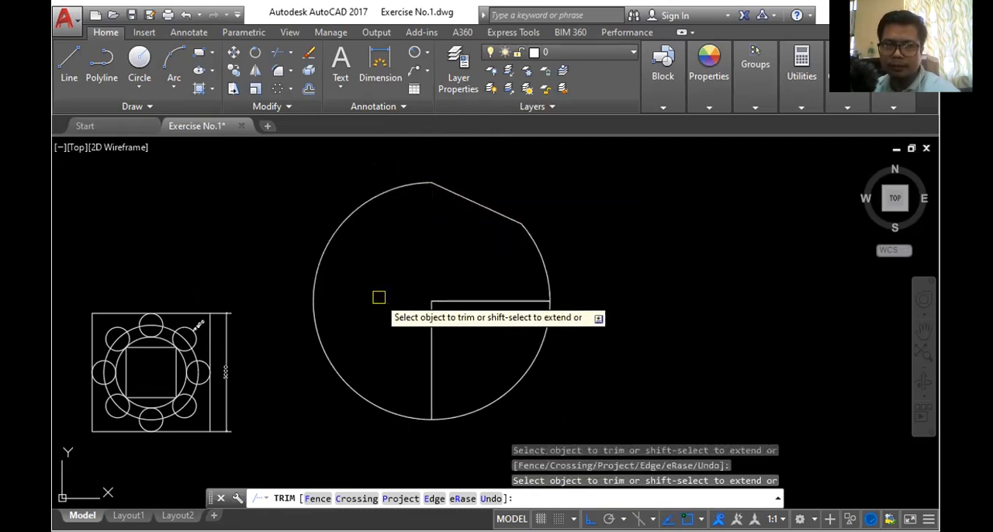
left_click(472, 299)
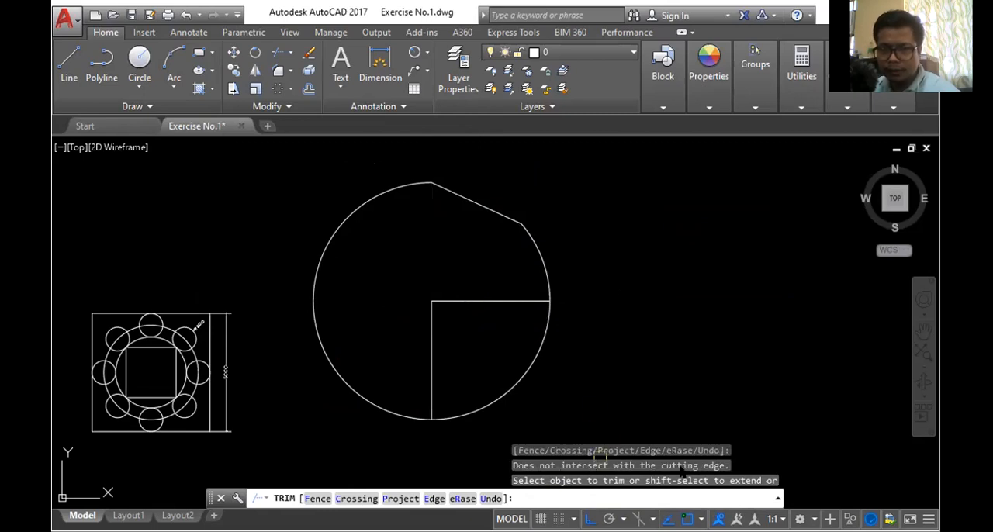
- Trim the circle's remaining arcs except the lower-right quarter, and try trimming the isolated sloped line
left_click(537, 250)
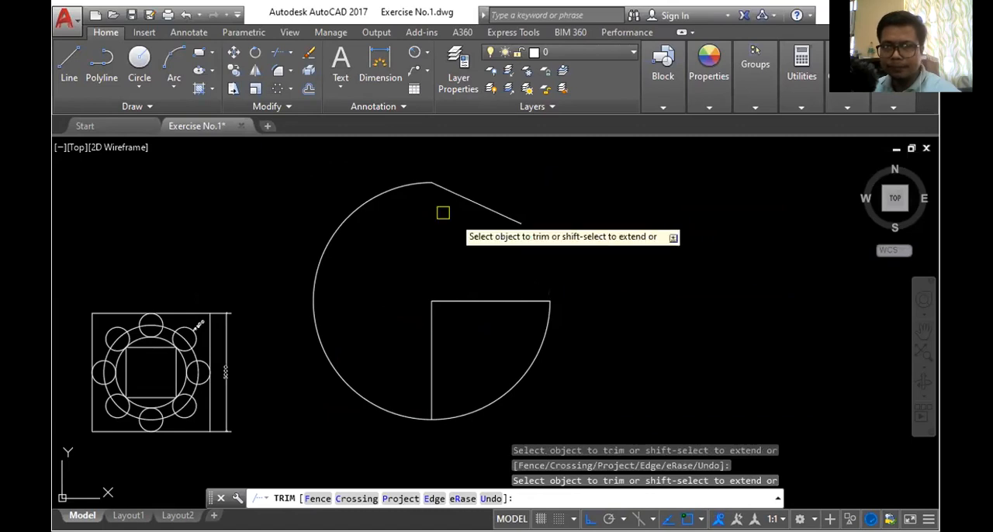
left_click(382, 194)
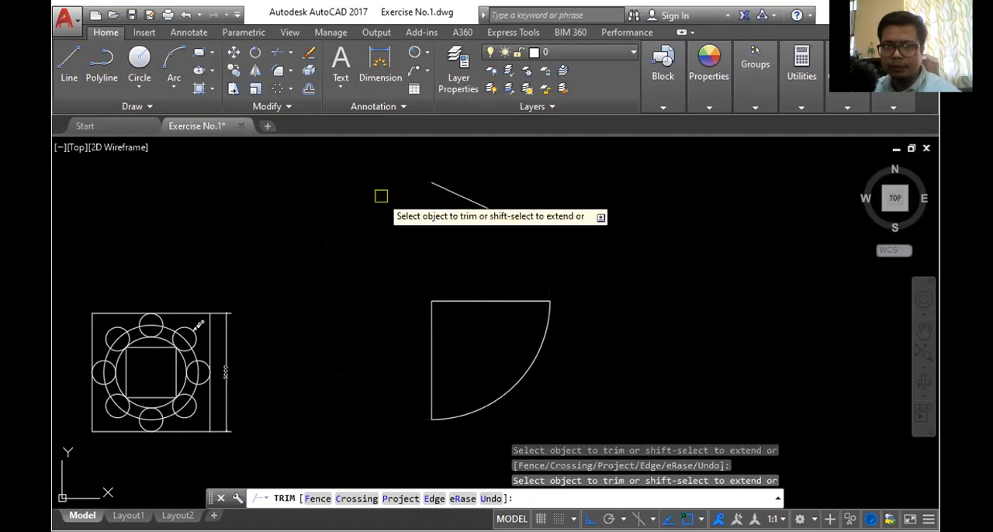
left_click(453, 193)
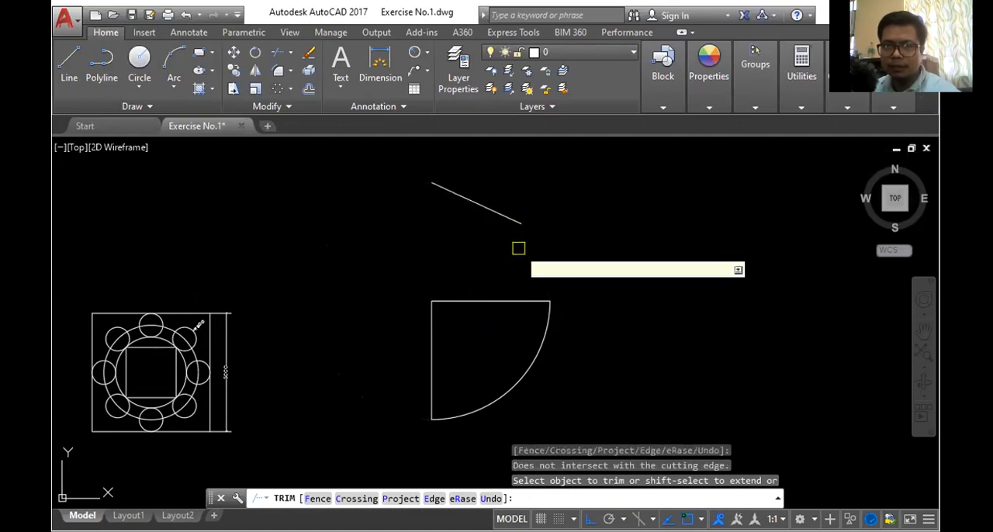
left_click(546, 339)
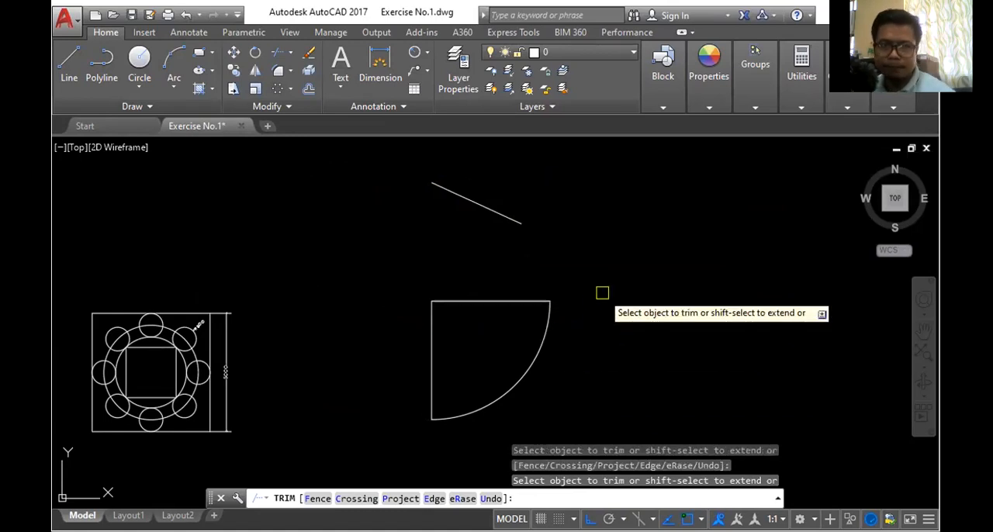
- End the Trim command and delete all remaining pieces of the practice shape
key("Escape")
scroll(445, 230, "down", 1)
left_click(376, 175)
left_click(622, 335)
key("Delete")
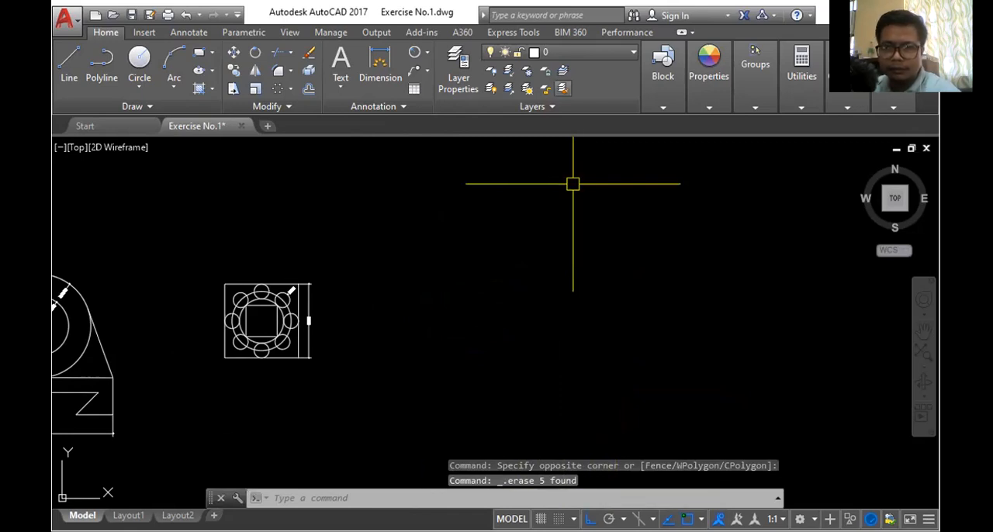
- Switch to the exercise PDF in Acrobat Reader and examine Figure 4 and its dimensions at 125% zoom
key("alt+Tab")
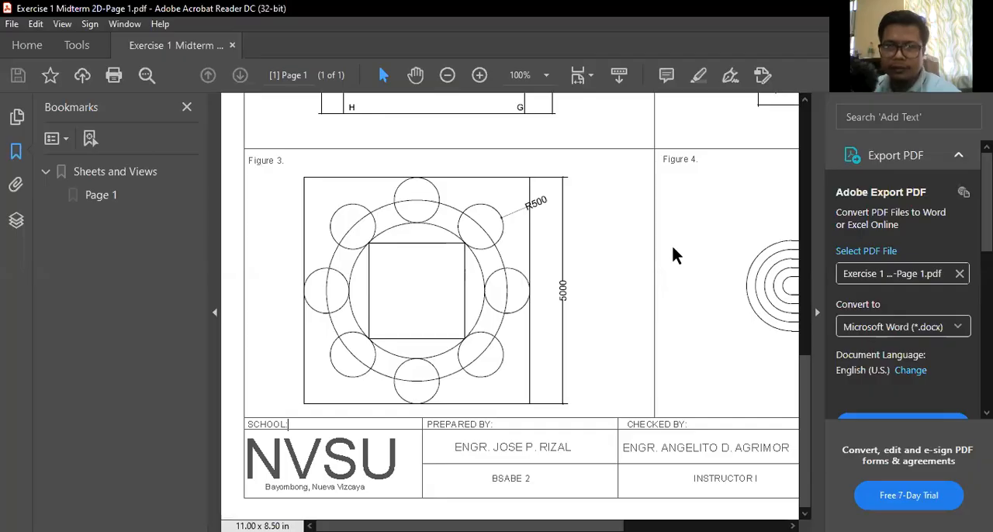
left_click(415, 74)
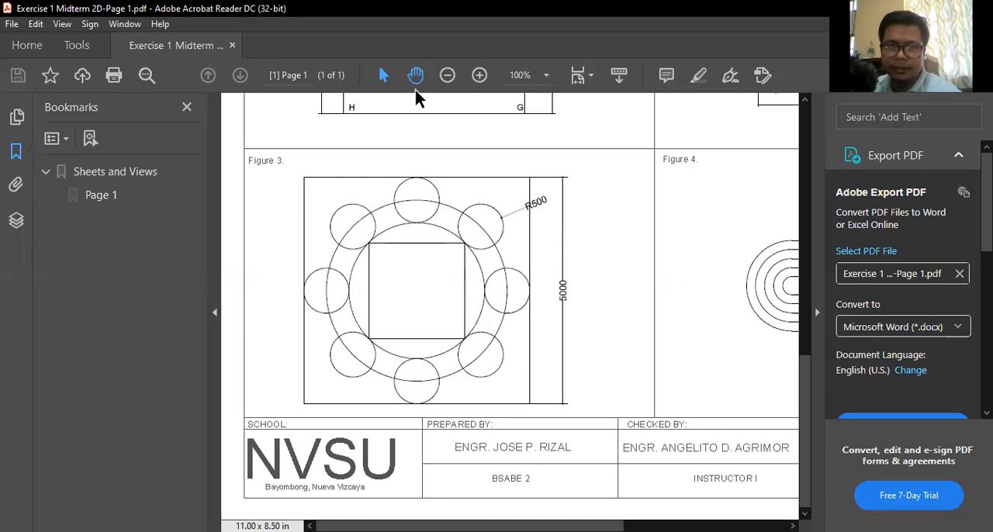
left_click_drag(604, 260, 345, 254)
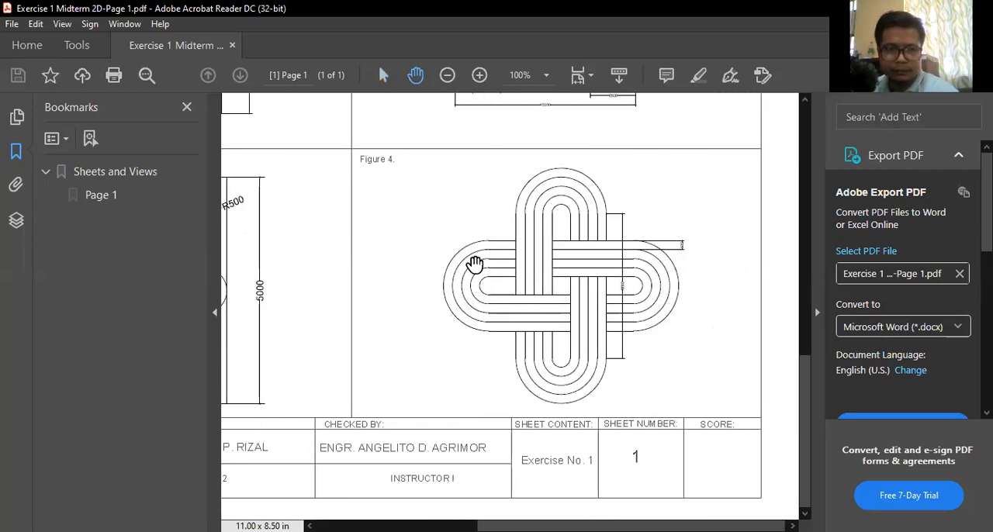
key("v")
scroll(611, 307, "up", 1)
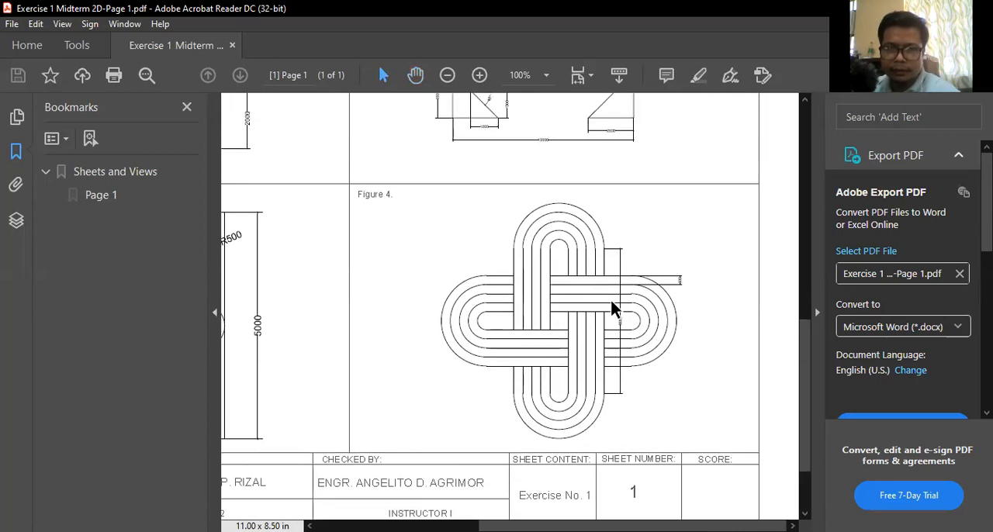
left_click(547, 75)
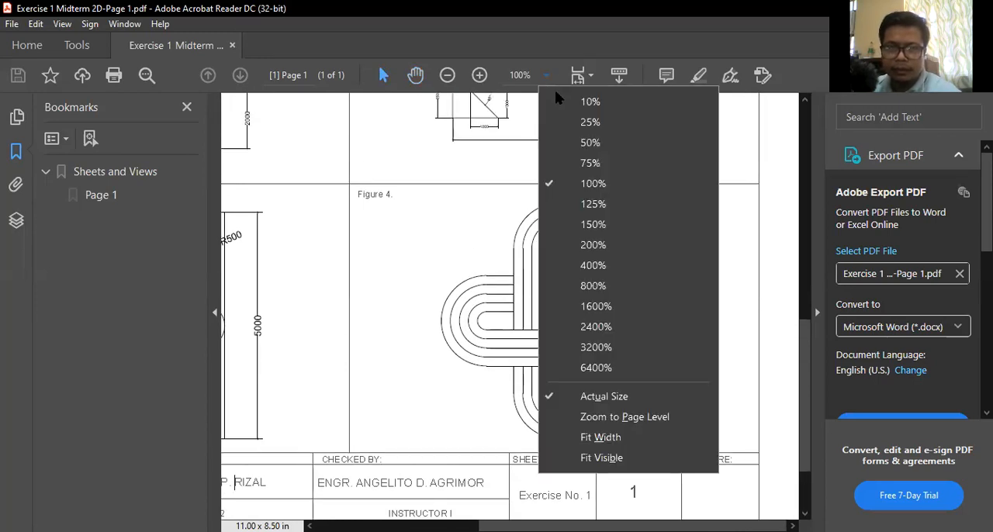
left_click(609, 204)
left_click(415, 75)
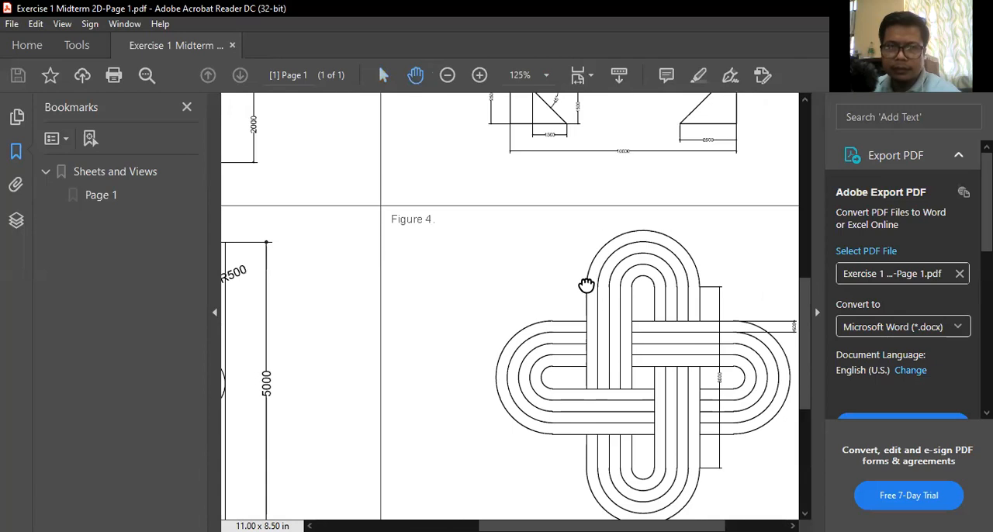
left_click_drag(585, 284, 440, 215)
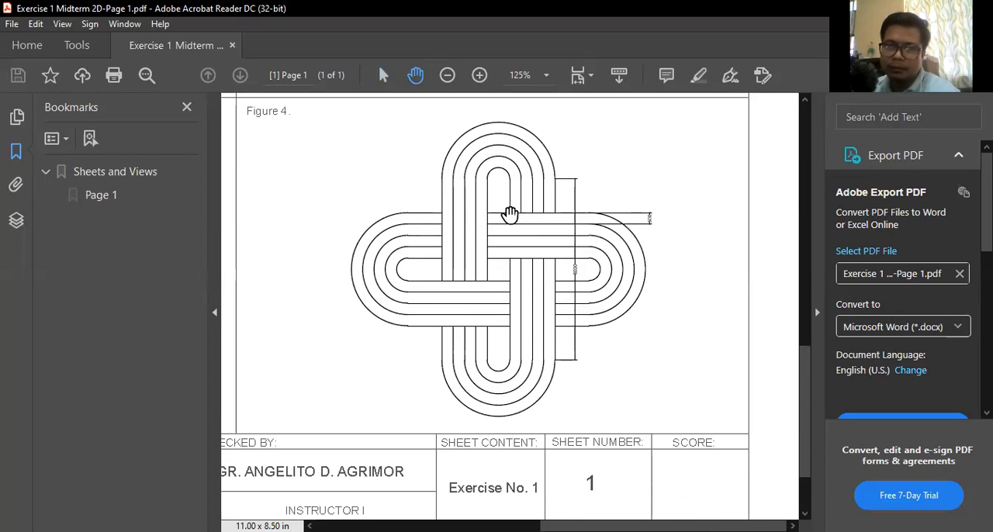
key("v")
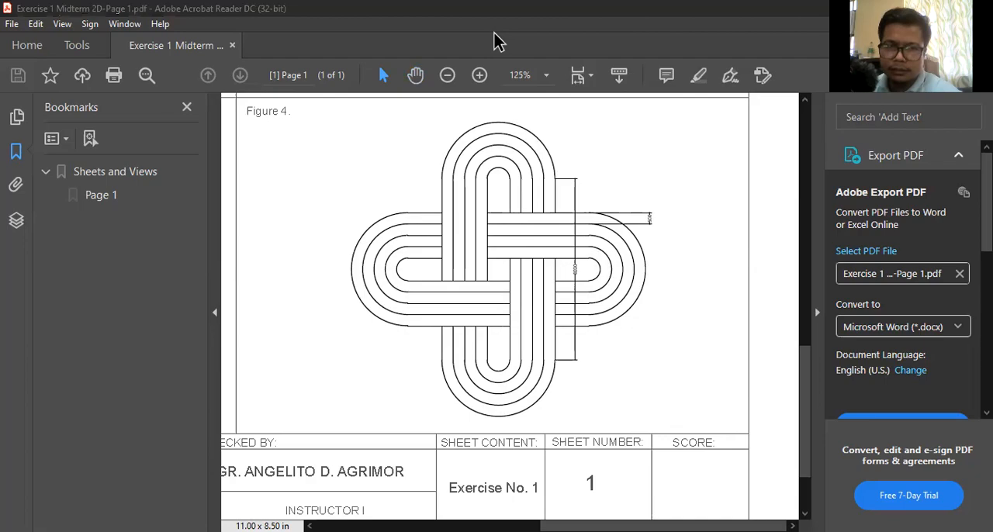
- Switch back to AutoCAD and draw a horizontal line 8000 long in the empty area to the right of Figure 3
key("alt+Tab")
left_click(76, 52)
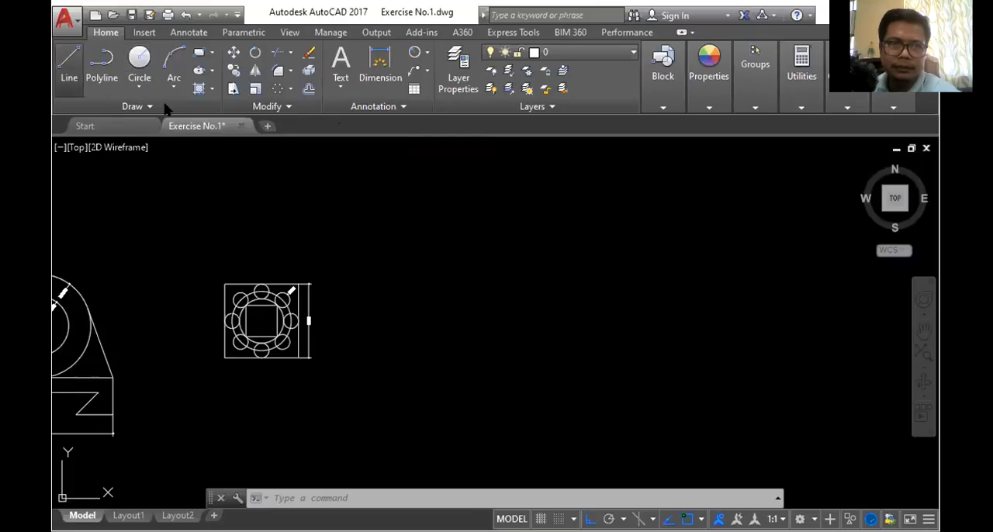
left_click(436, 268)
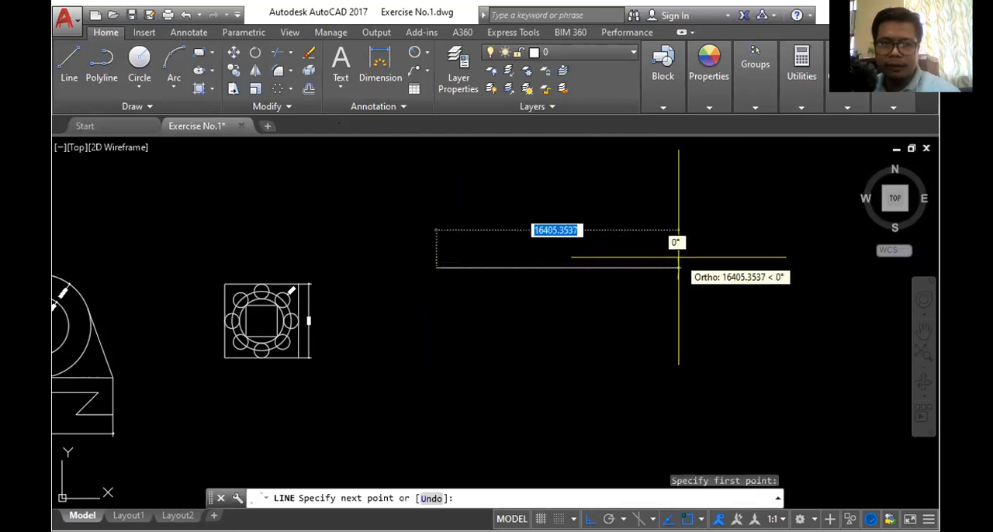
type("800")
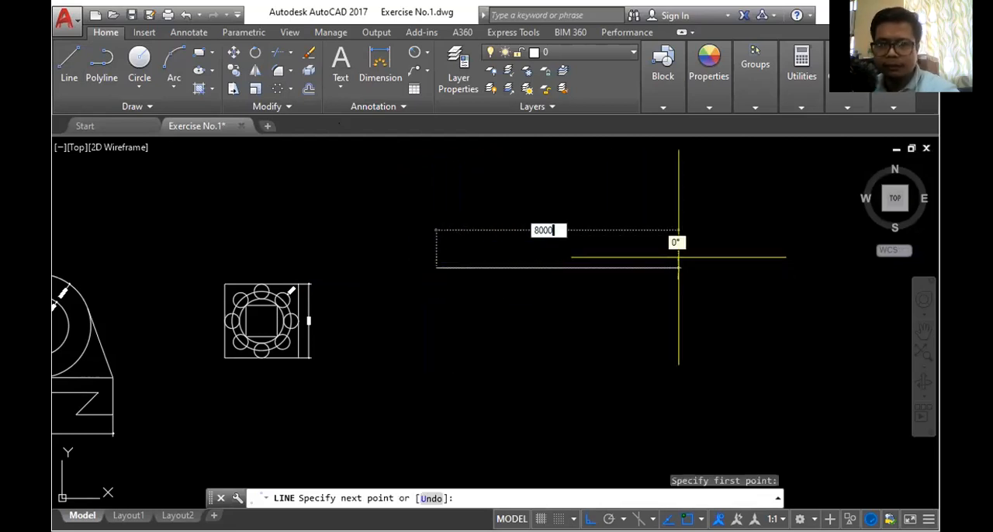
type("0")
key("Return")
key("Return")
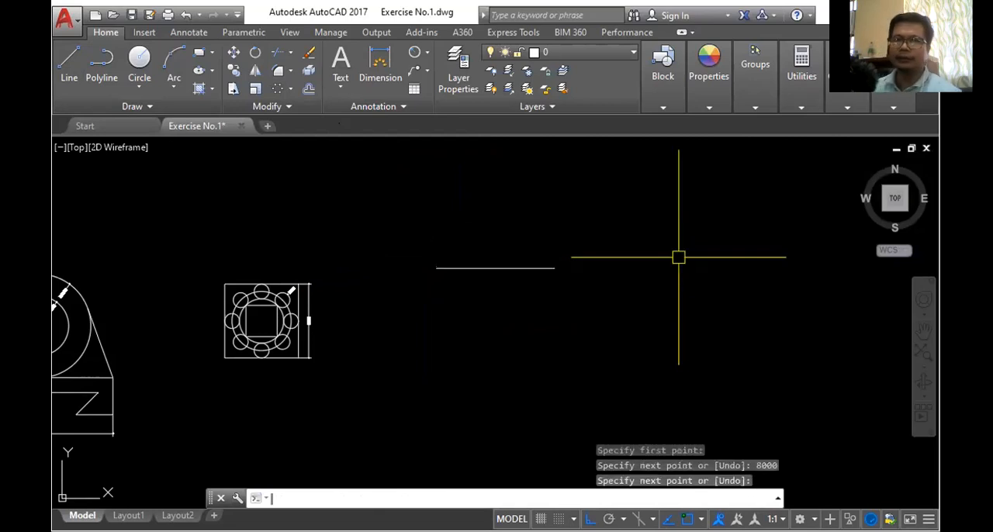
- Offset the 8000-long horizontal line 500 downward
scroll(448, 255, "up", 2)
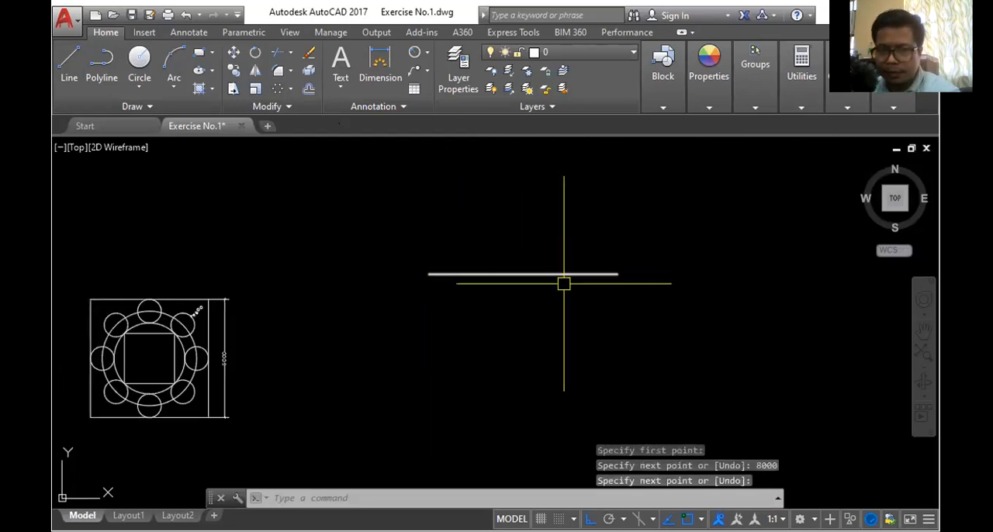
left_click(309, 92)
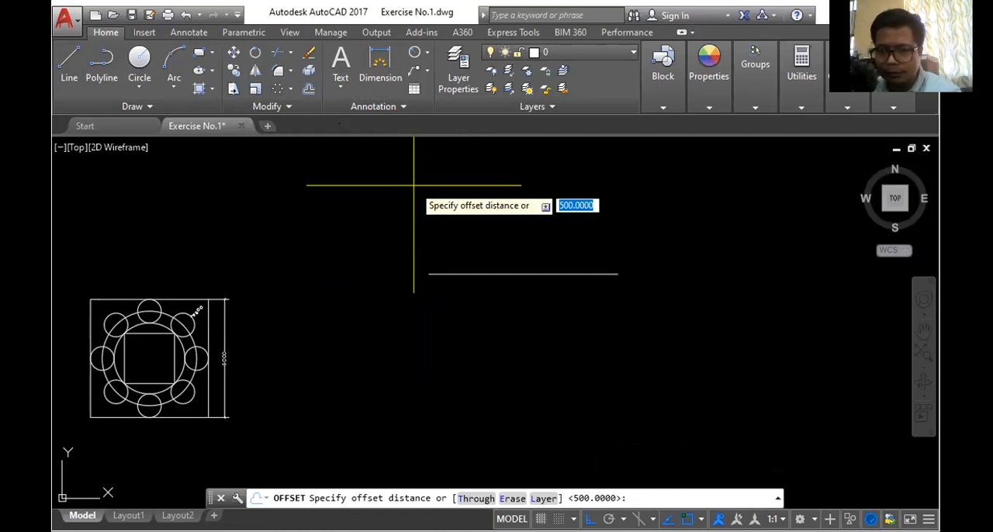
key("Return")
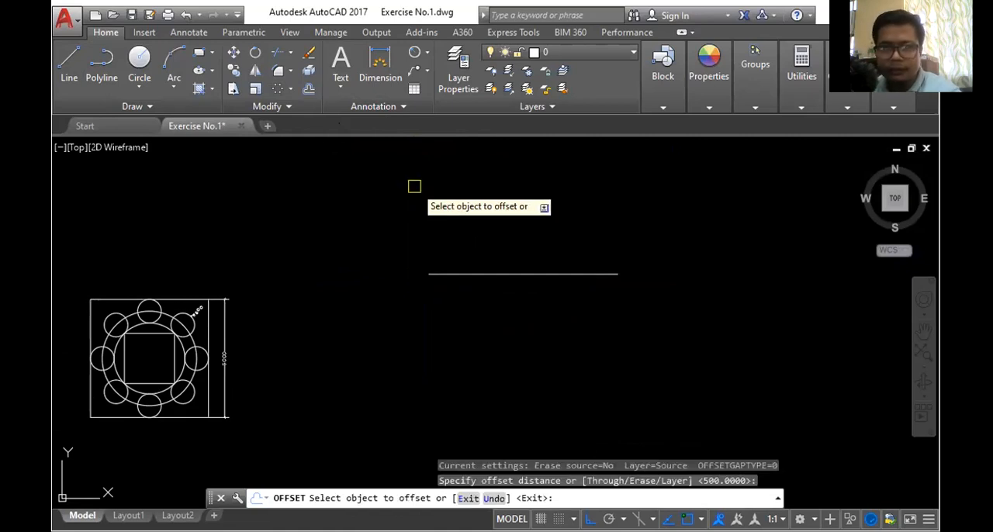
left_click(531, 273)
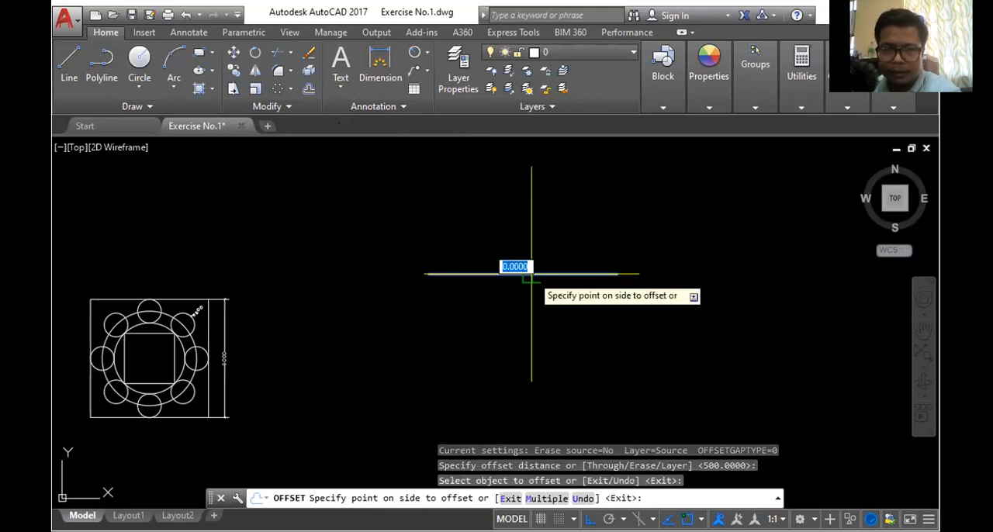
left_click(547, 318)
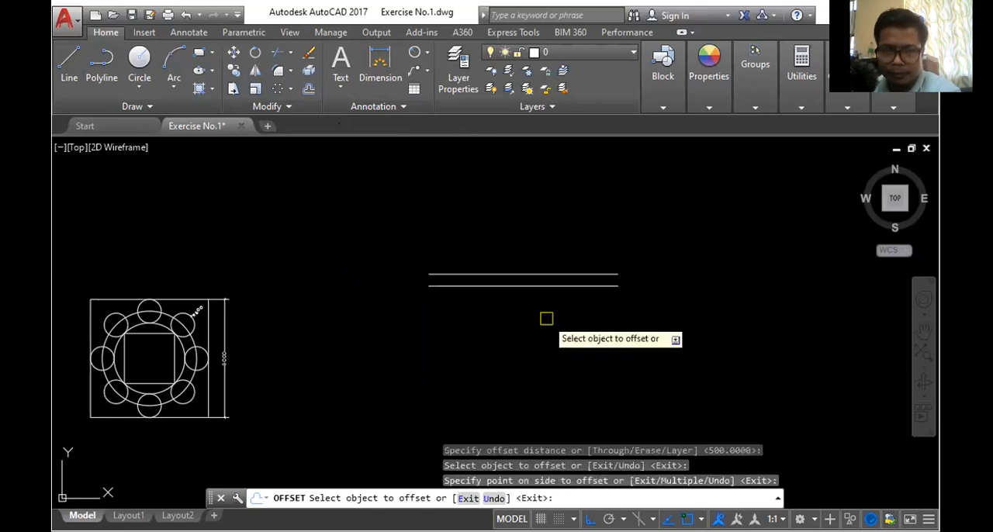
- Offset the original line 500 downward again, exit Offset and delete the duplicate lying on the first copy
left_click(554, 272)
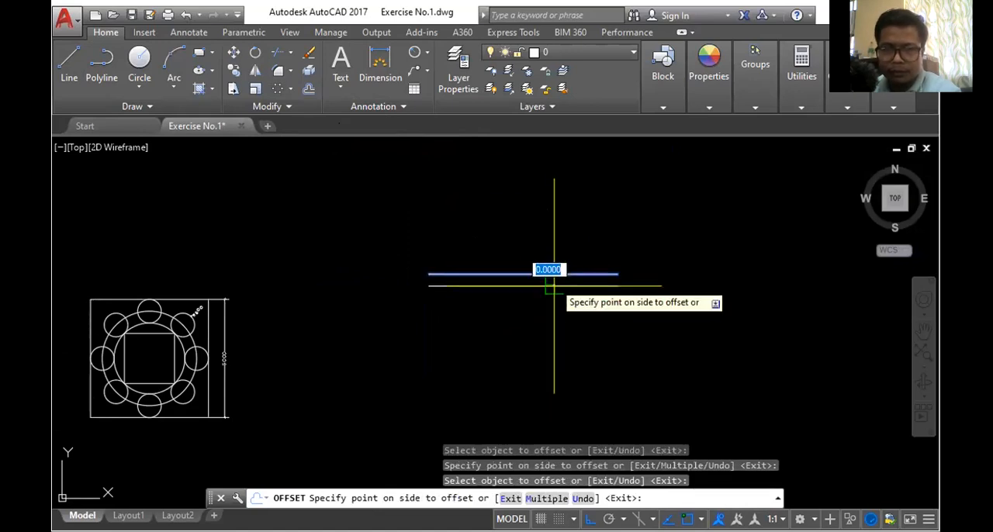
left_click(555, 291)
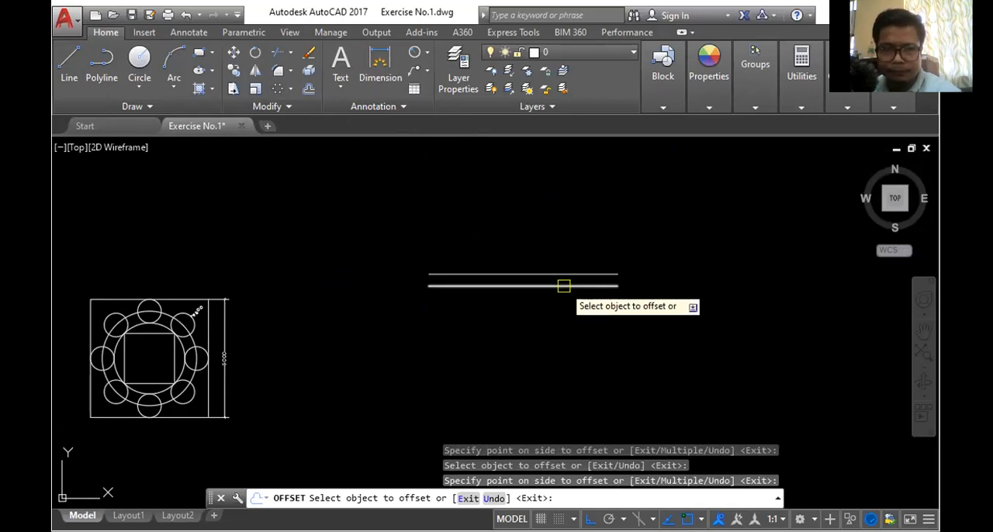
key("Escape")
left_click(564, 286)
key("Delete")
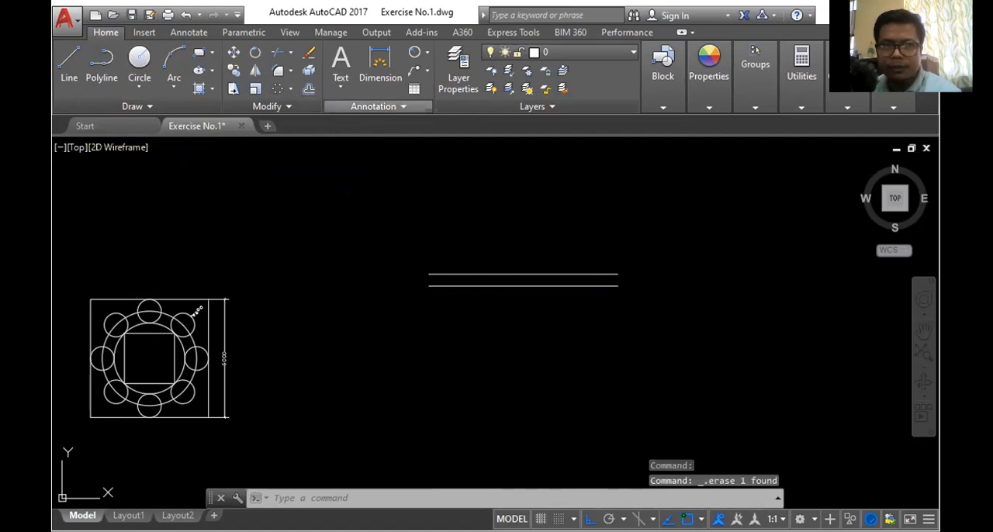
- Offset the lowest line 500 downward nine times in succession to make eleven parallel lines, then end Offset
left_click(308, 89)
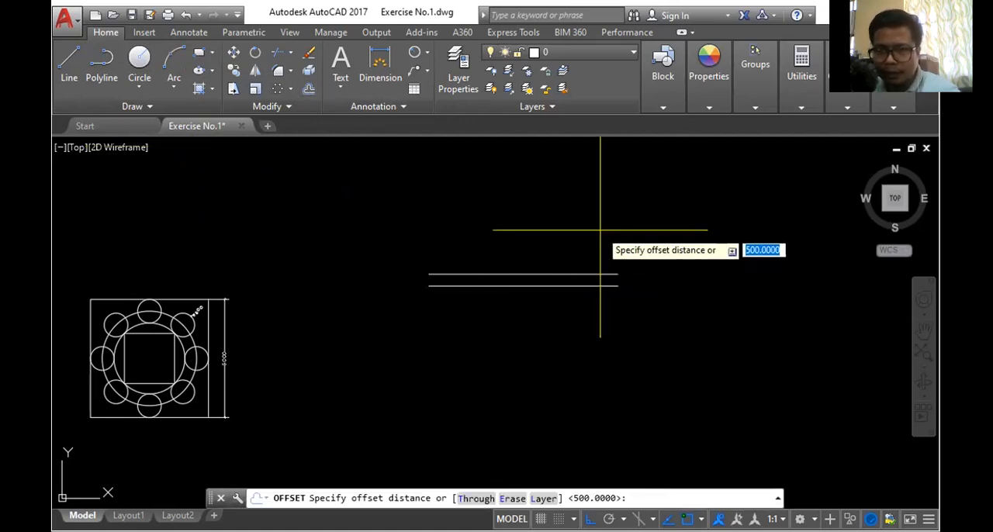
key("Return")
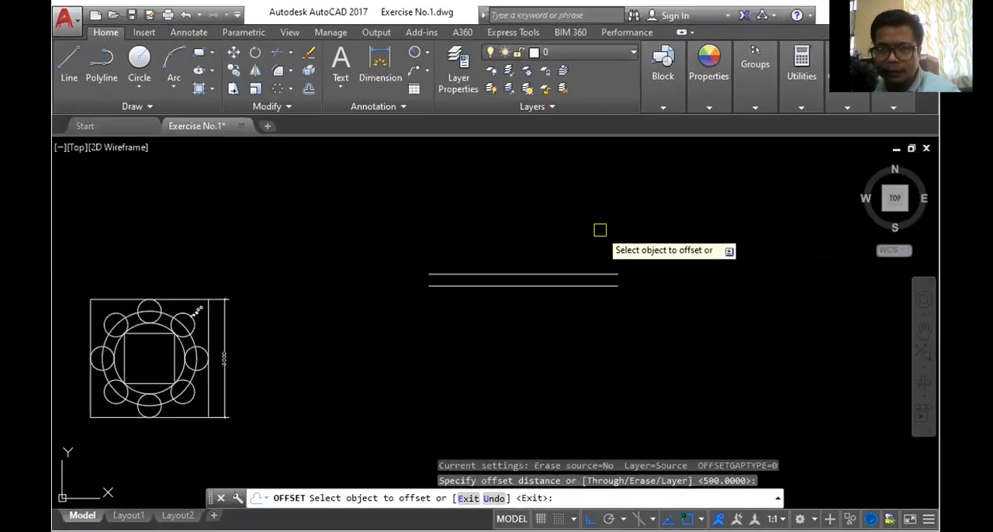
left_click(578, 287)
left_click(570, 326)
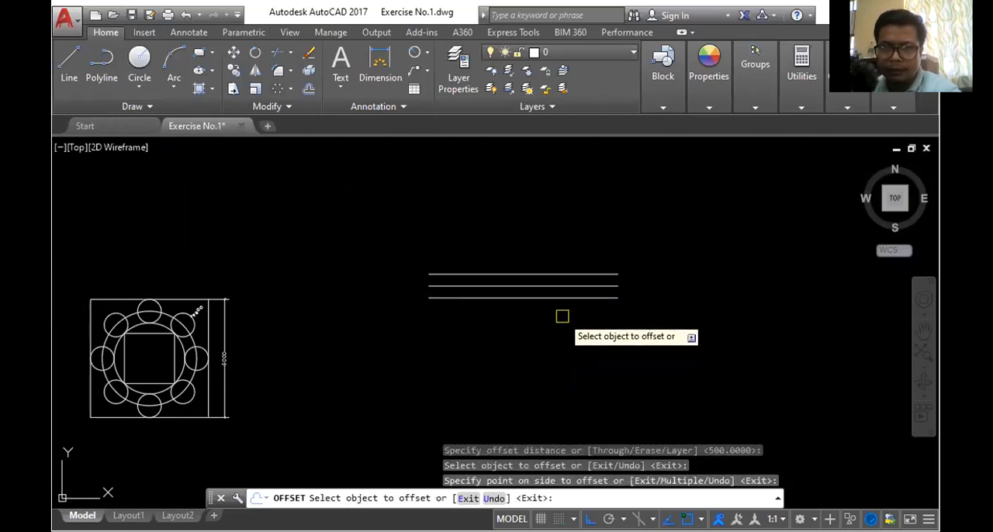
left_click(562, 299)
left_click(559, 349)
left_click(553, 310)
left_click(549, 367)
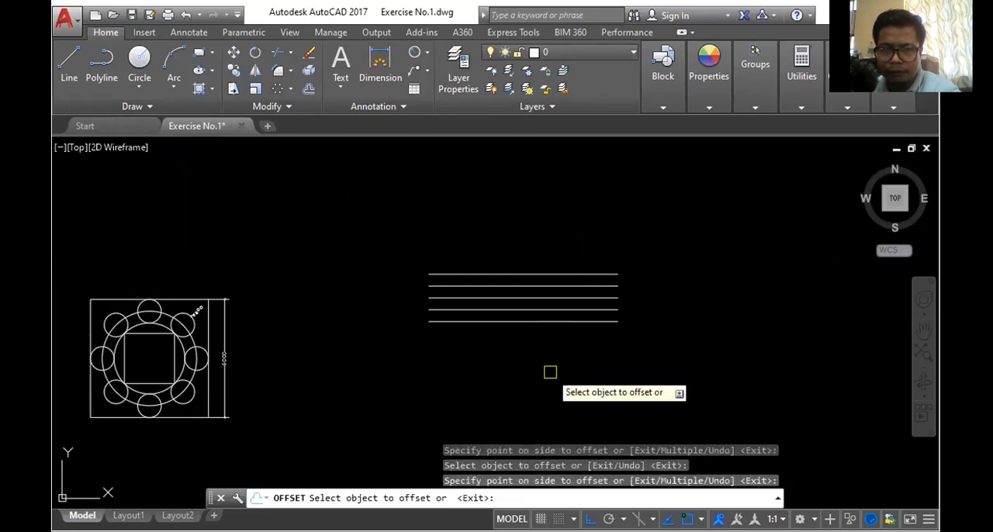
left_click(541, 321)
left_click(547, 367)
left_click(546, 337)
left_click(548, 372)
left_click(550, 346)
left_click(544, 381)
left_click(544, 381)
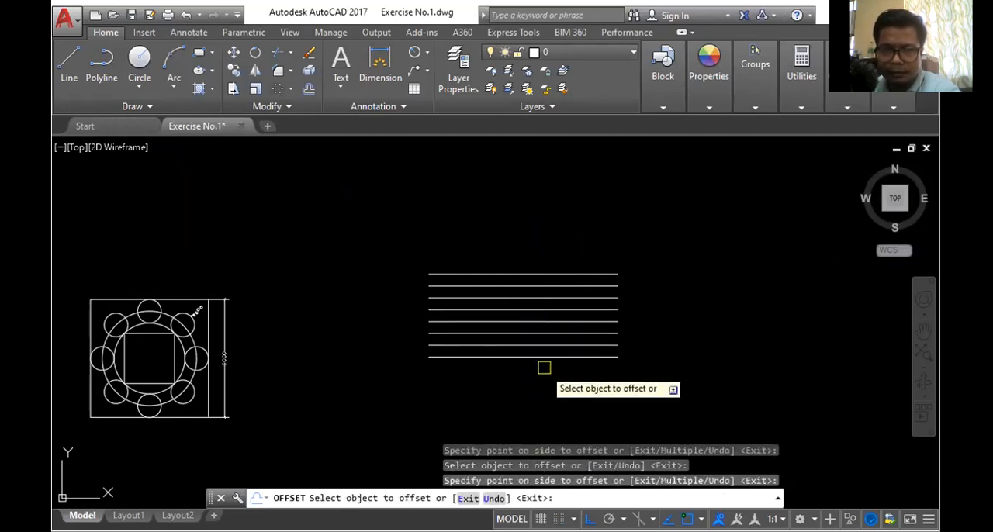
left_click(544, 368)
left_click(544, 417)
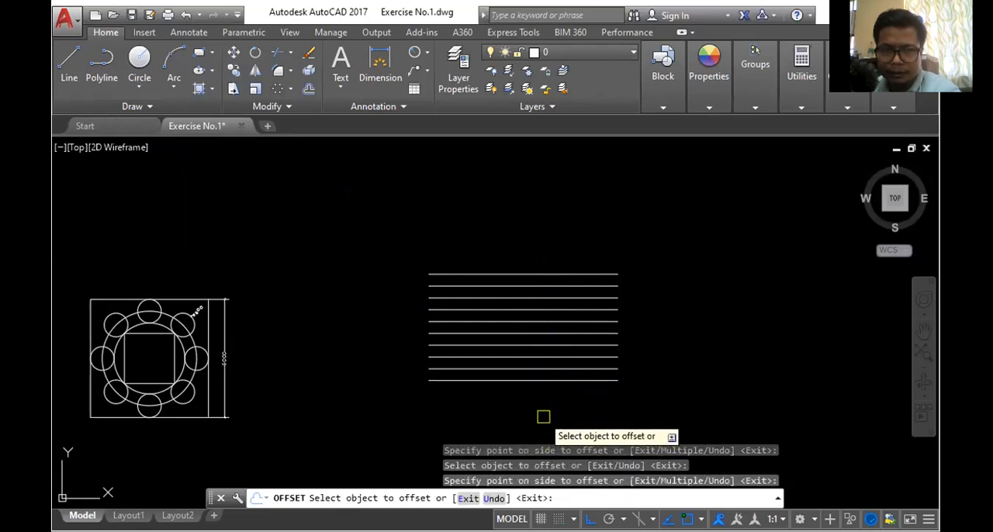
left_click(541, 381)
left_click(537, 427)
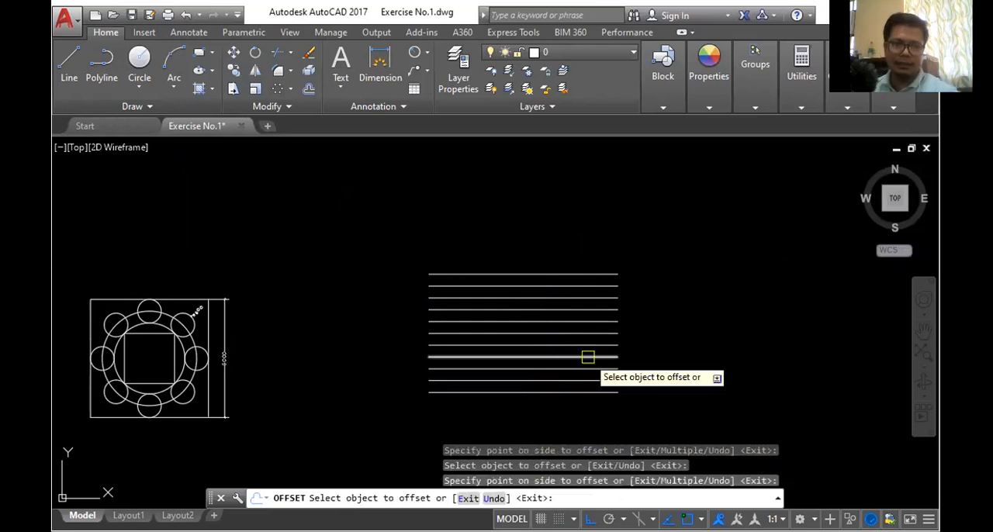
key("Escape")
scroll(683, 256, "down", 2)
scroll(661, 302, "up", 2)
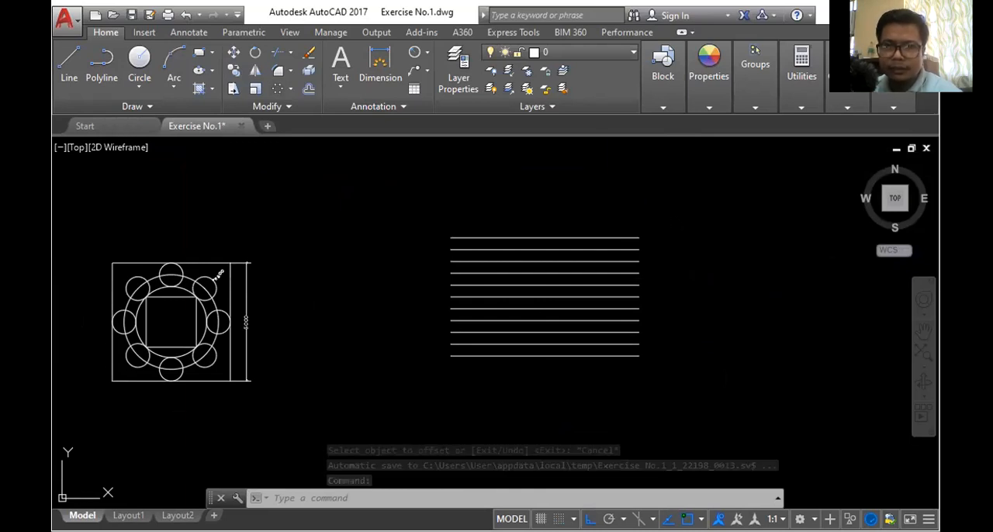
- Switch to the exercise PDF in Acrobat Reader, check Figure 4's rounded ends, and return to AutoCAD
key("alt+Tab")
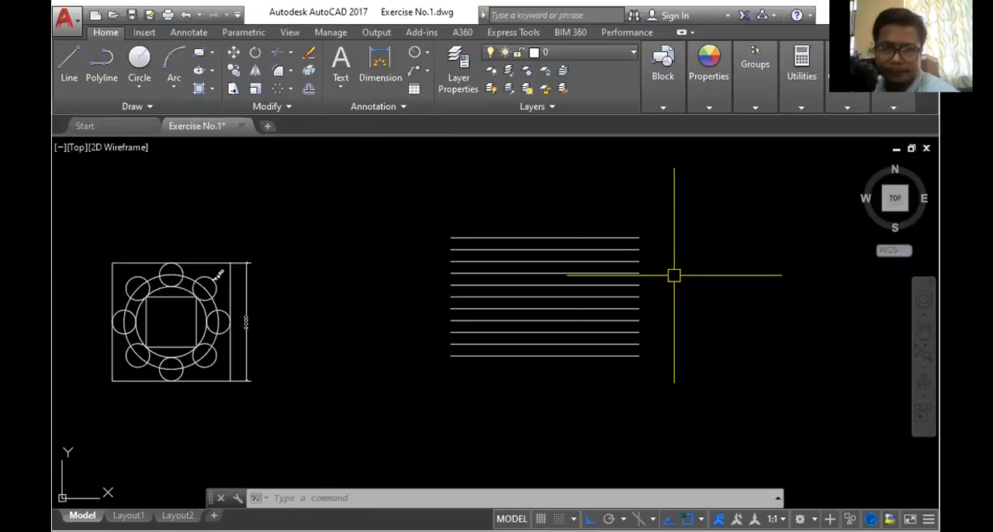
scroll(672, 275, "up", 3)
scroll(643, 286, "down", 2)
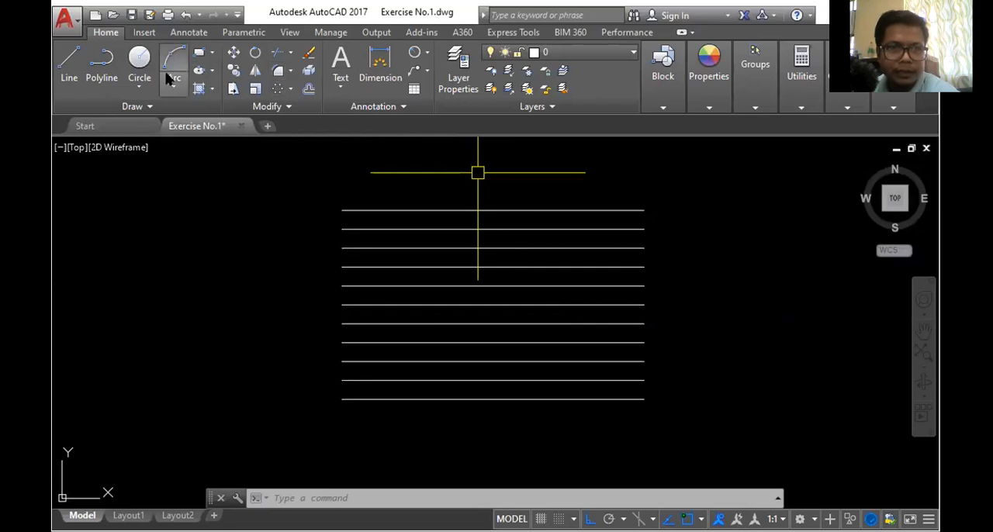
- Draw a circle of radius 500 centred on the middle line's right endpoint and delete it
left_click(142, 59)
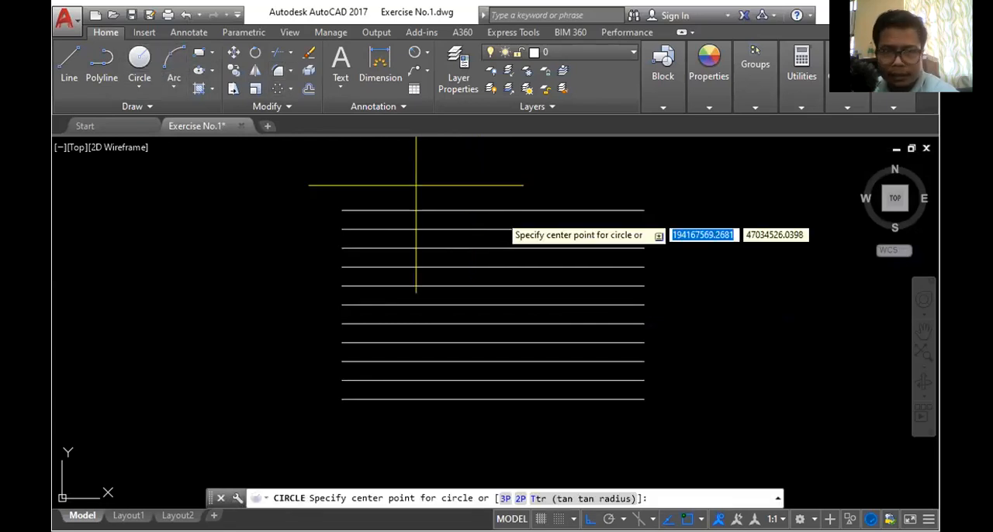
left_click(644, 304)
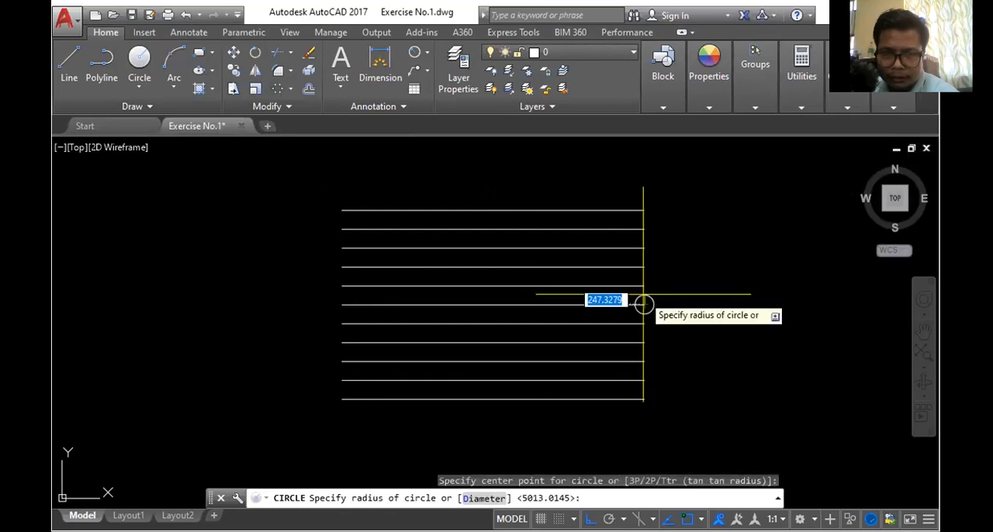
scroll(672, 328, "up", 5)
left_click(640, 249)
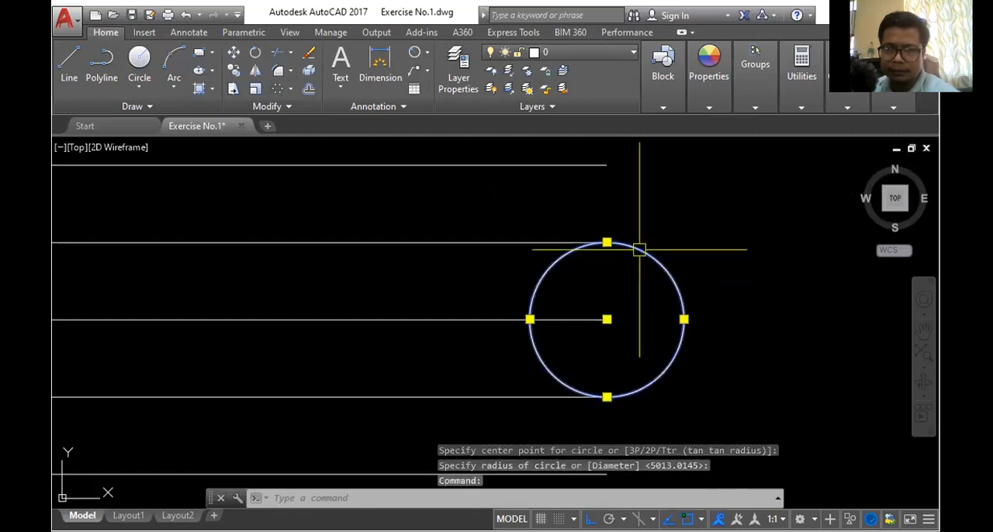
key("Delete")
scroll(610, 271, "down", 4)
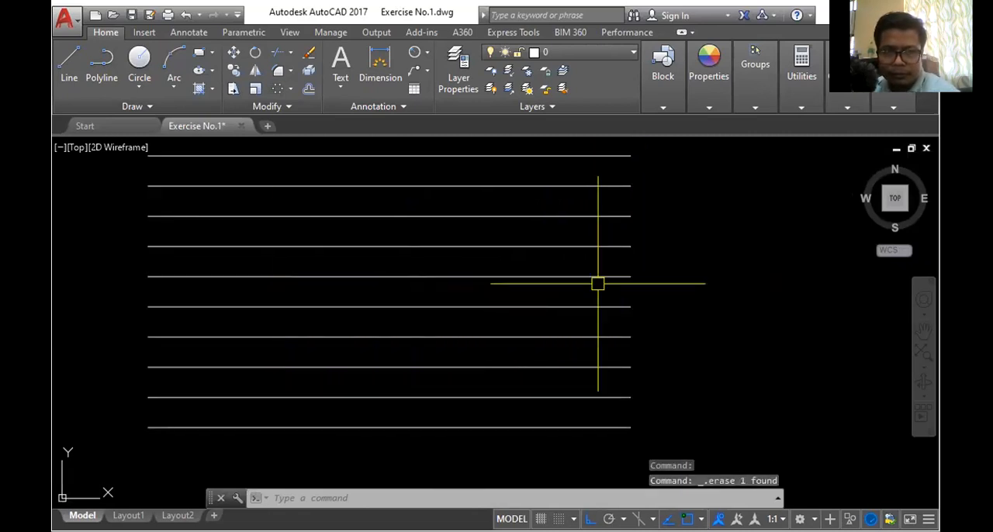
- Draw a circle centred on the middle line's right endpoint, with its radius reaching the endpoint of the adjacent line above
scroll(708, 253, "up", 2)
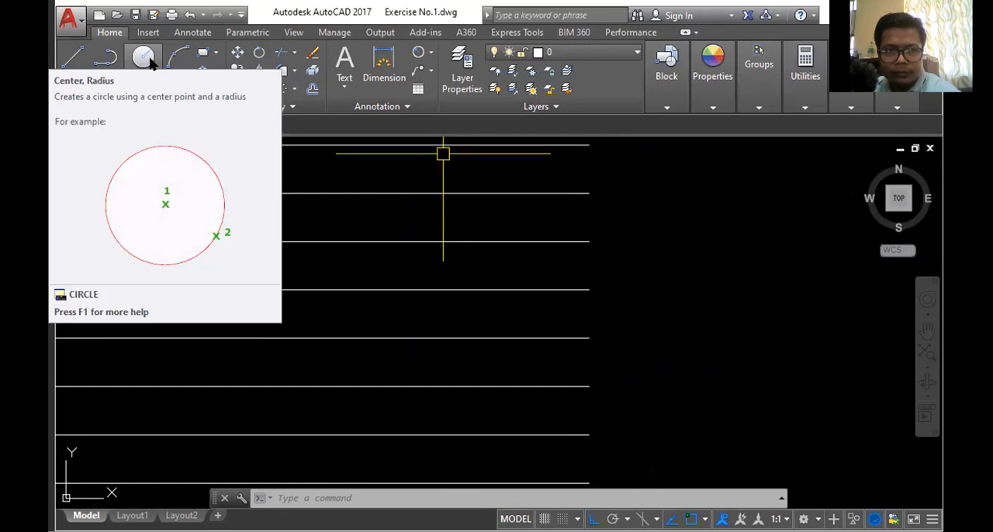
left_click(161, 69)
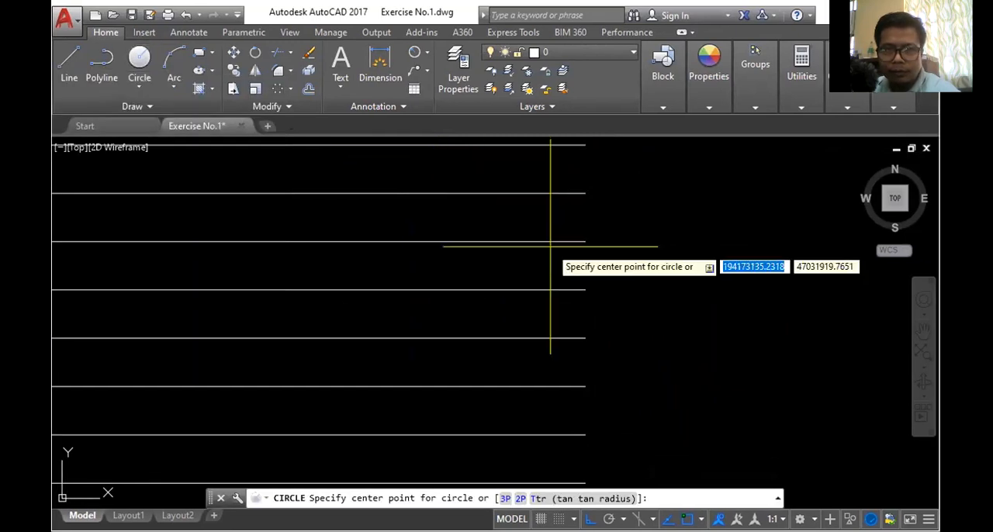
left_click(586, 291)
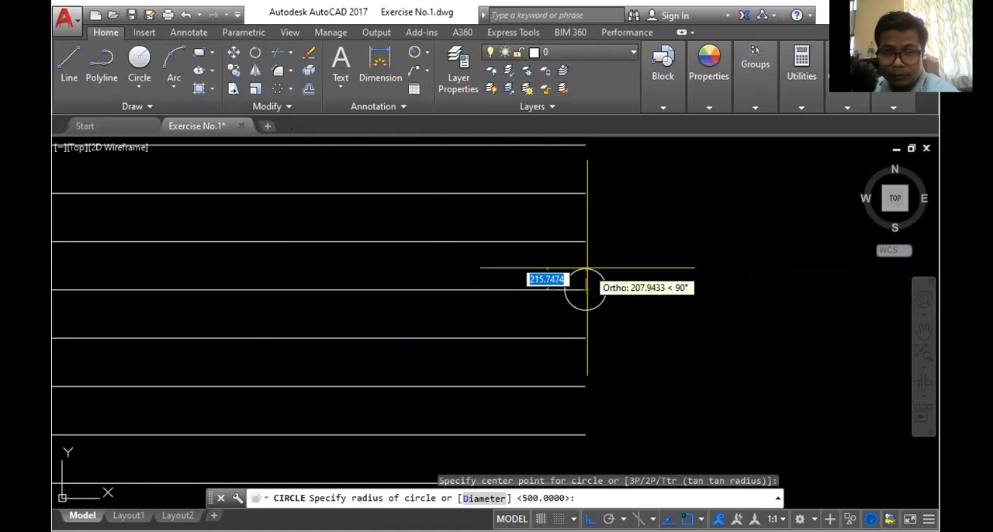
left_click(586, 242)
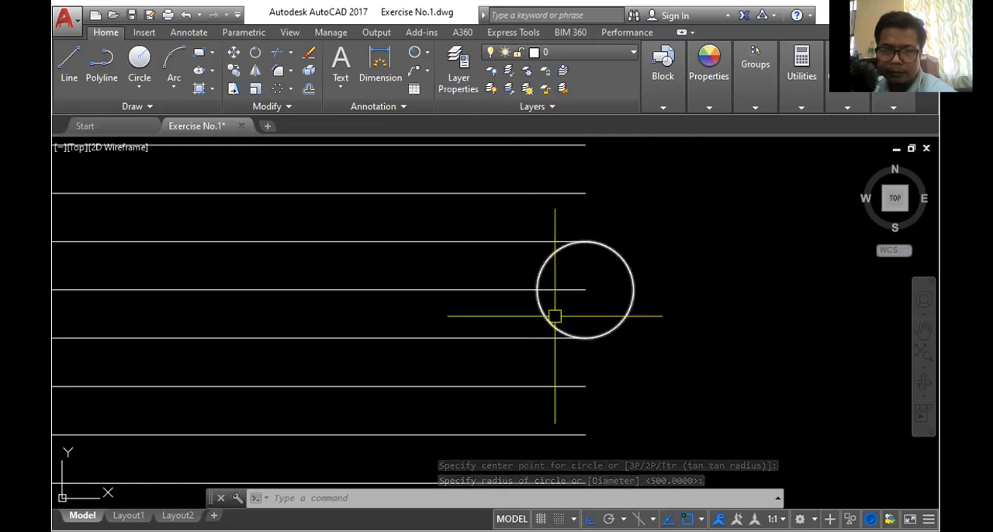
- Trim away the left half of the circle, leaving a semicircle joining the two lines beside the middle line
left_click(280, 55)
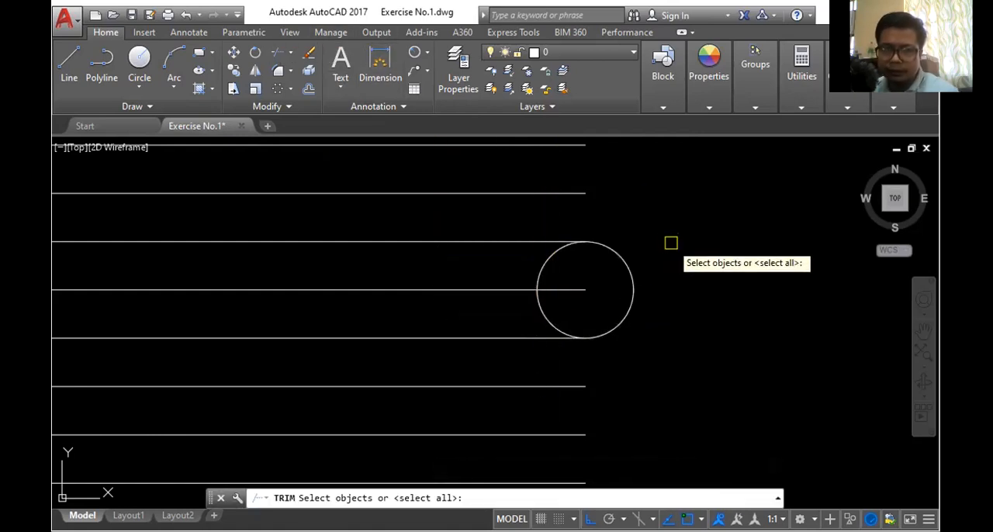
key("Return")
left_click(549, 261)
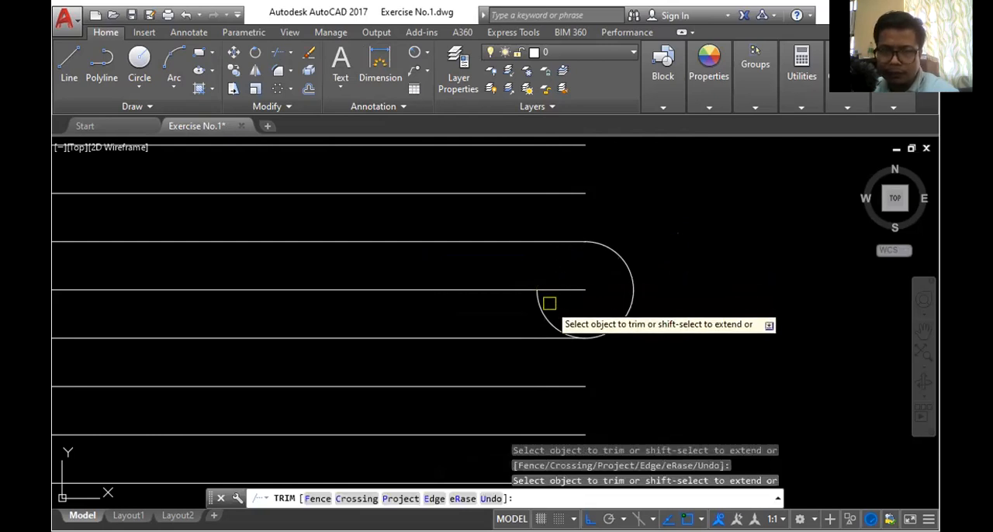
left_click(549, 315)
scroll(636, 246, "down", 2)
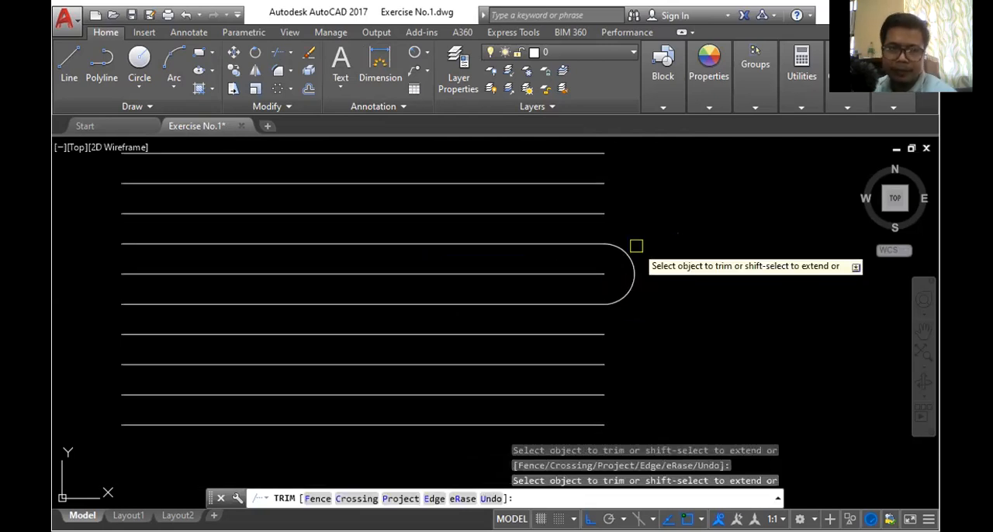
key("Escape")
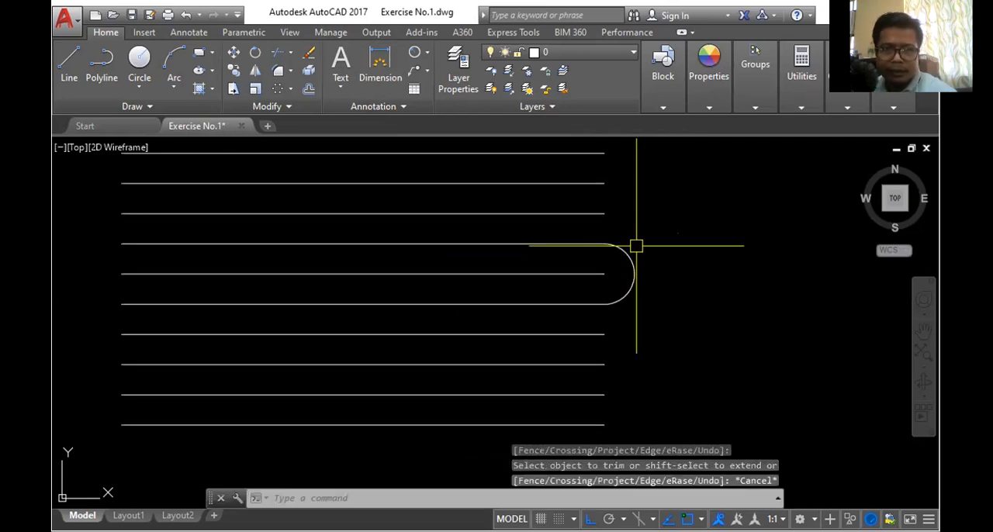
- Offset the semicircle 500 outward four times in succession, joining the remaining line pairs at their right ends, and end Offset
left_click(309, 90)
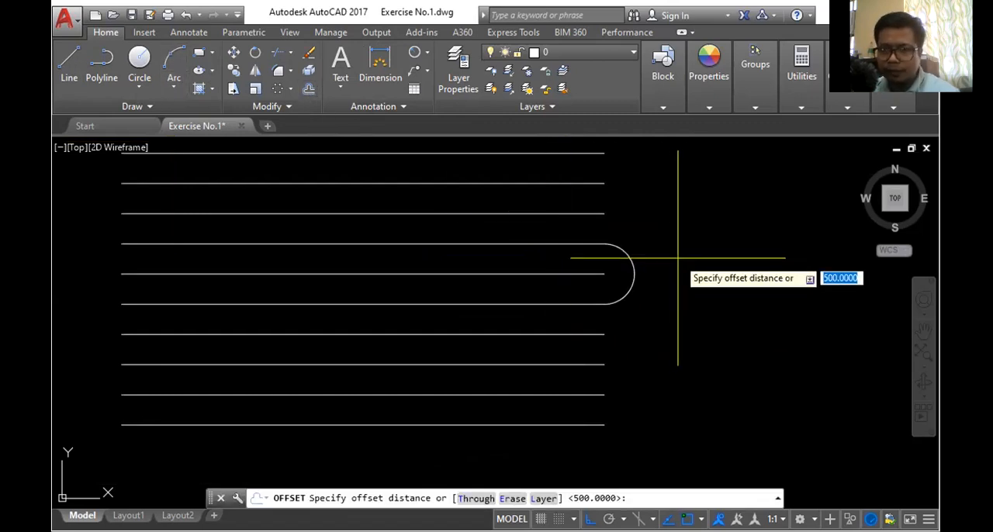
key("Return")
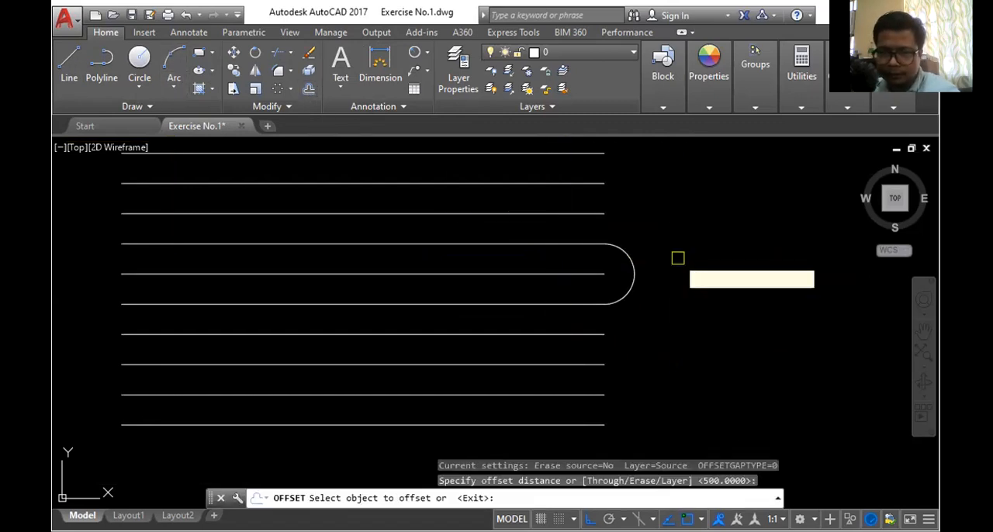
left_click(634, 270)
left_click(679, 266)
left_click(665, 264)
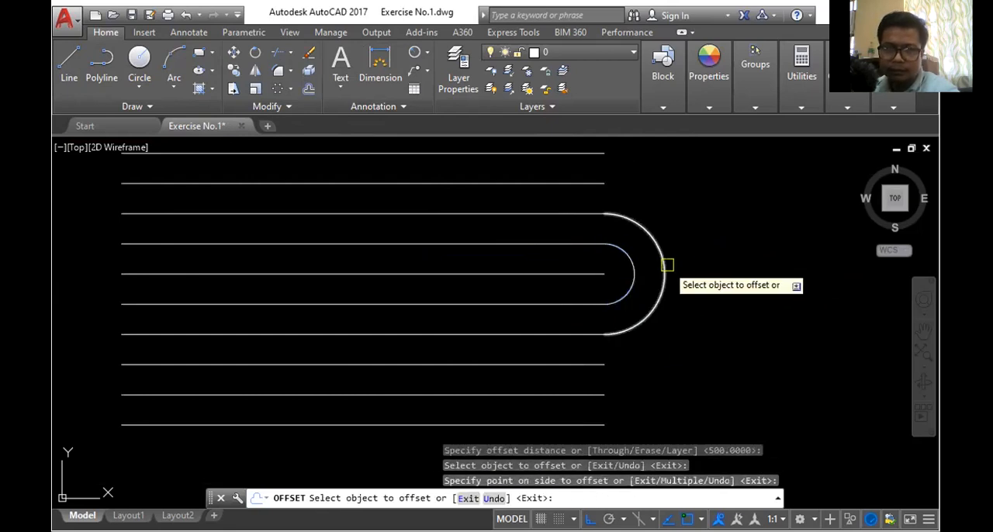
left_click(735, 264)
left_click(693, 251)
left_click(766, 253)
scroll(668, 264, "down", 4)
scroll(663, 272, "up", 2)
left_click(689, 213)
left_click(768, 243)
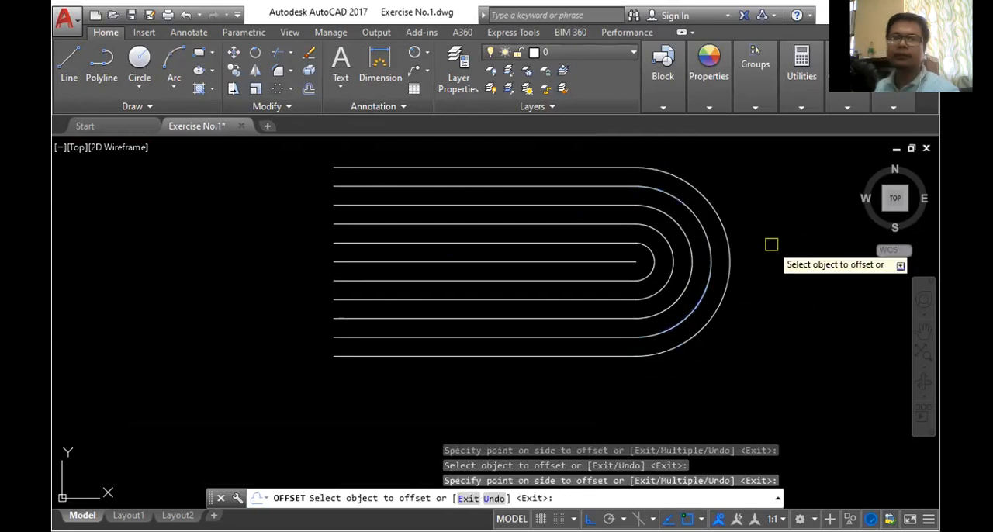
key("Escape")
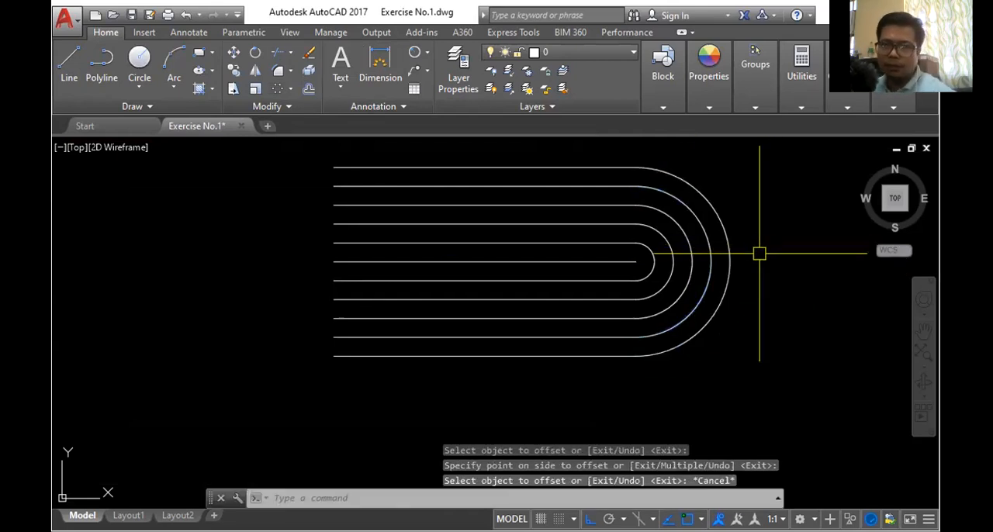
scroll(759, 253, "down", 2)
scroll(776, 267, "up", 2)
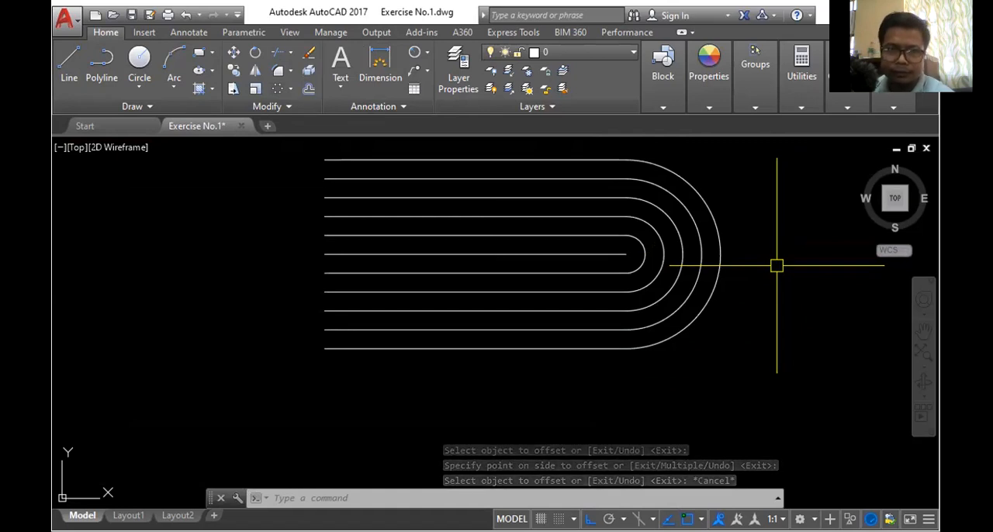
scroll(763, 288, "down", 2)
scroll(747, 289, "up", 2)
scroll(760, 288, "down", 3)
scroll(725, 272, "up", 3)
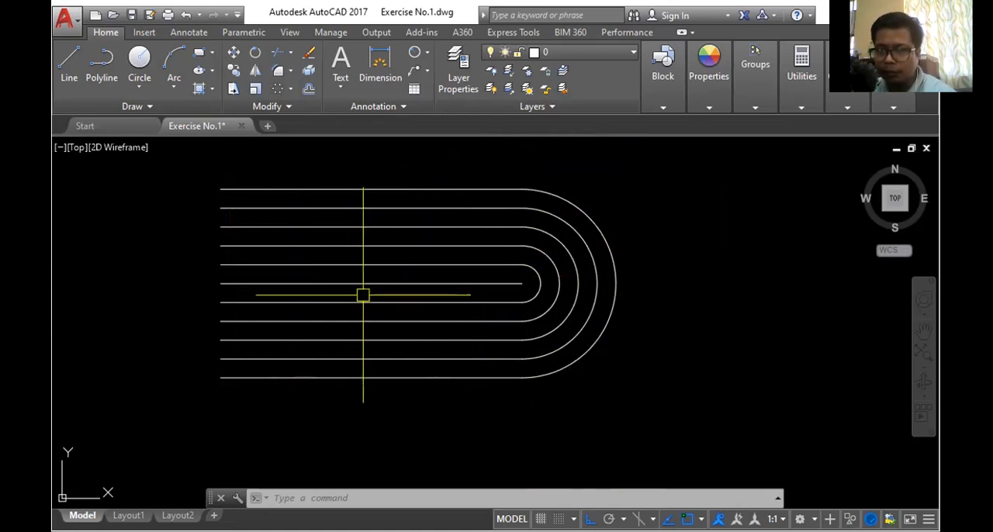
- Try to mirror the five right-end semicircles about a vertical line through the midpoint of the uppermost line
left_click(257, 71)
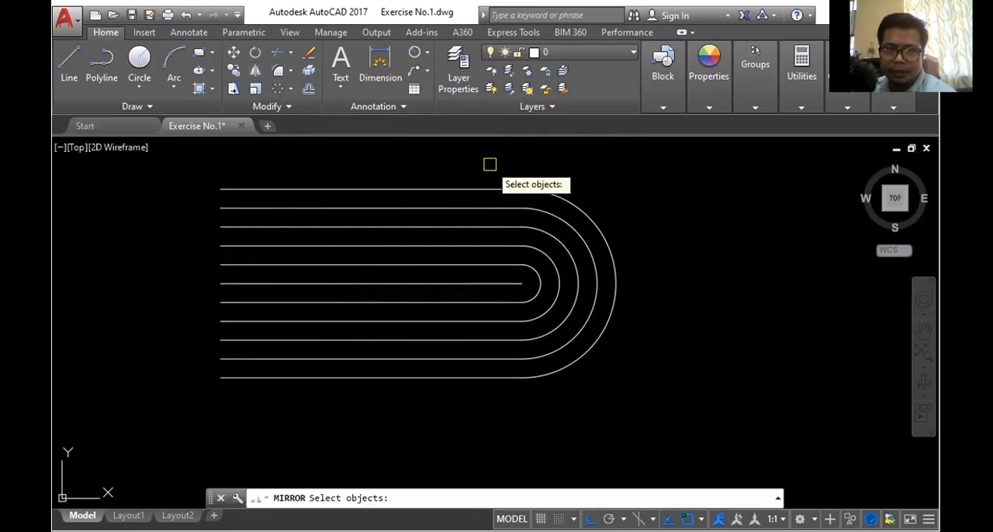
left_click(551, 196)
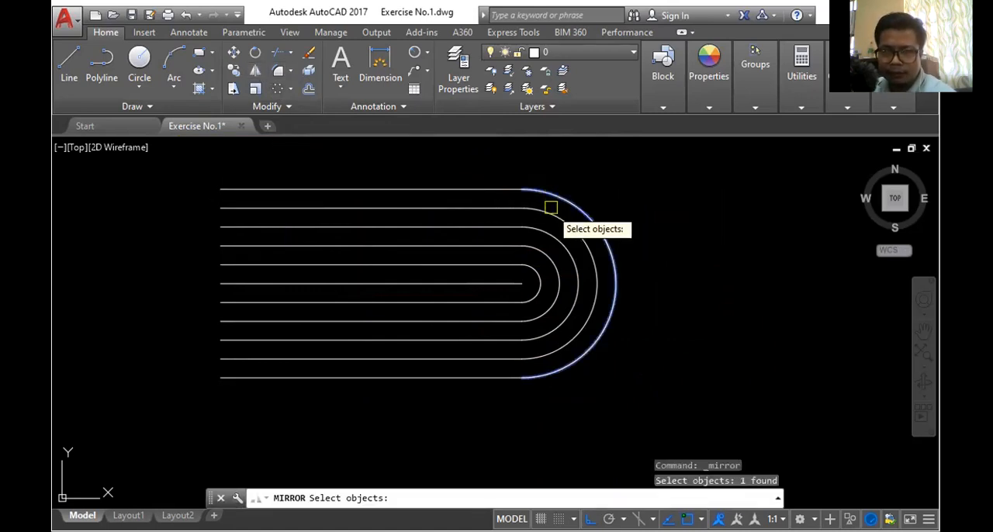
left_click(550, 214)
left_click(550, 233)
left_click(550, 259)
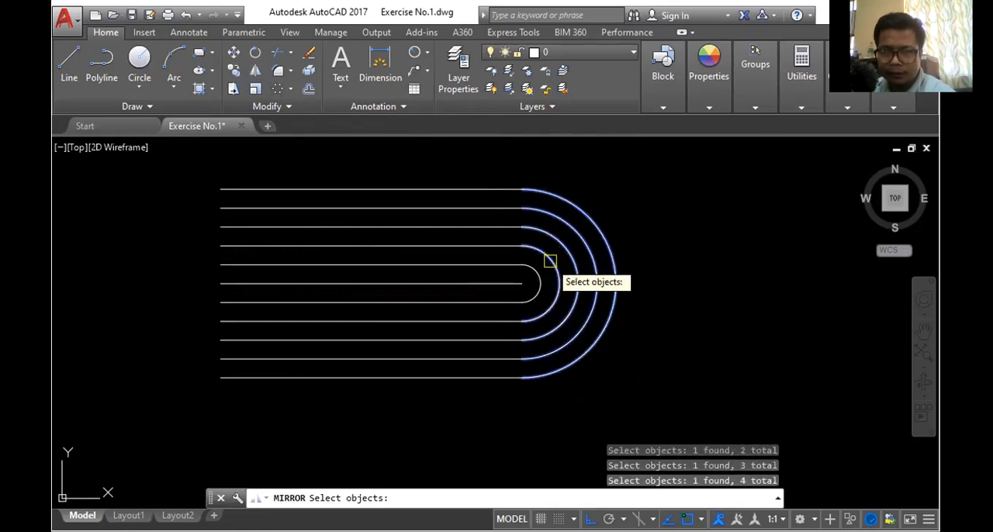
left_click(540, 279)
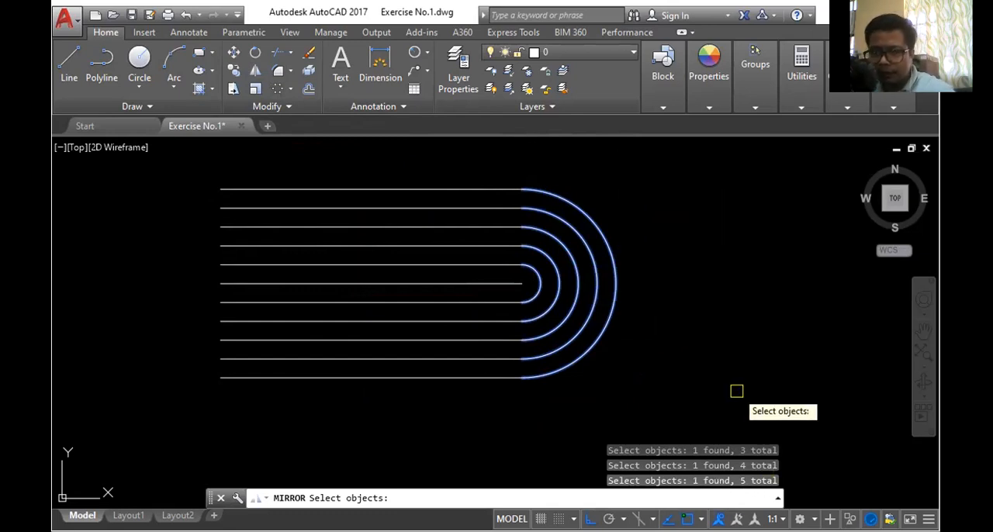
key("Return")
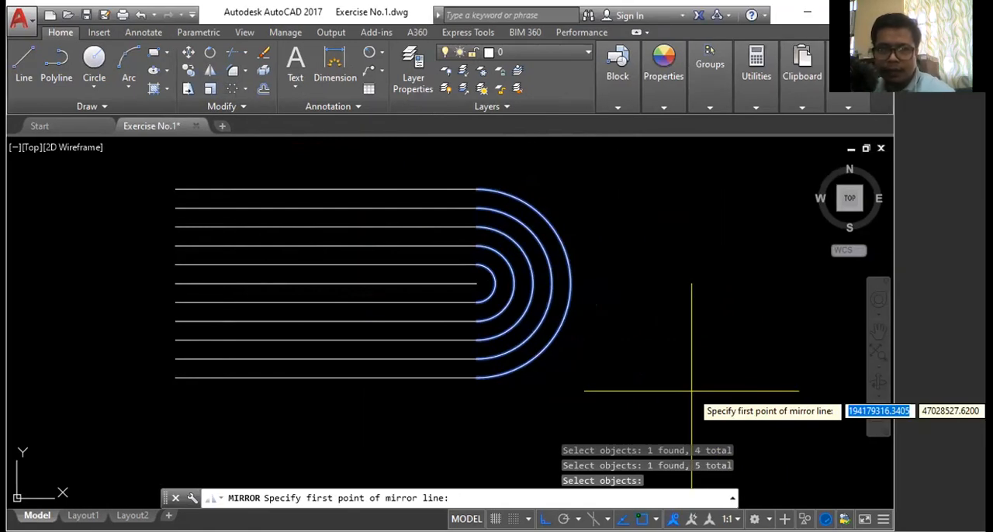
left_click(372, 189)
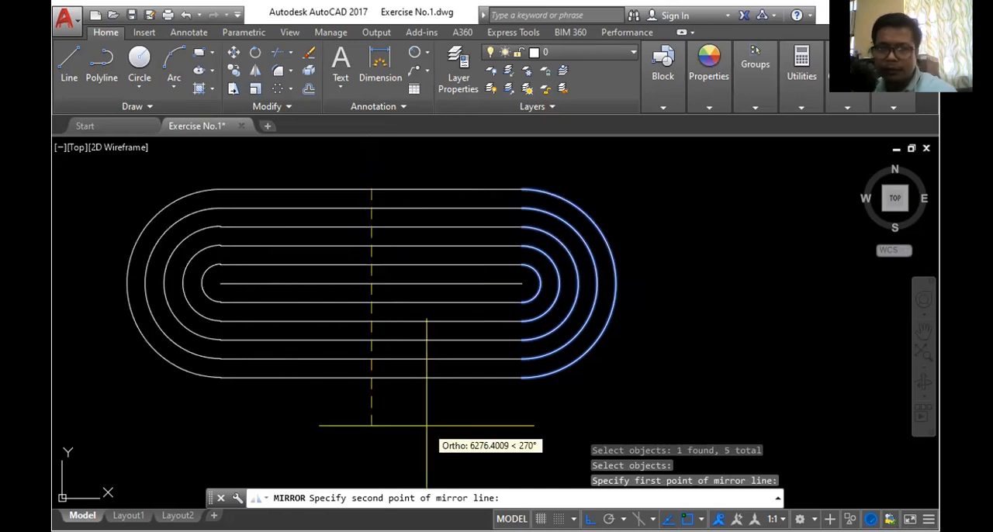
key("Return")
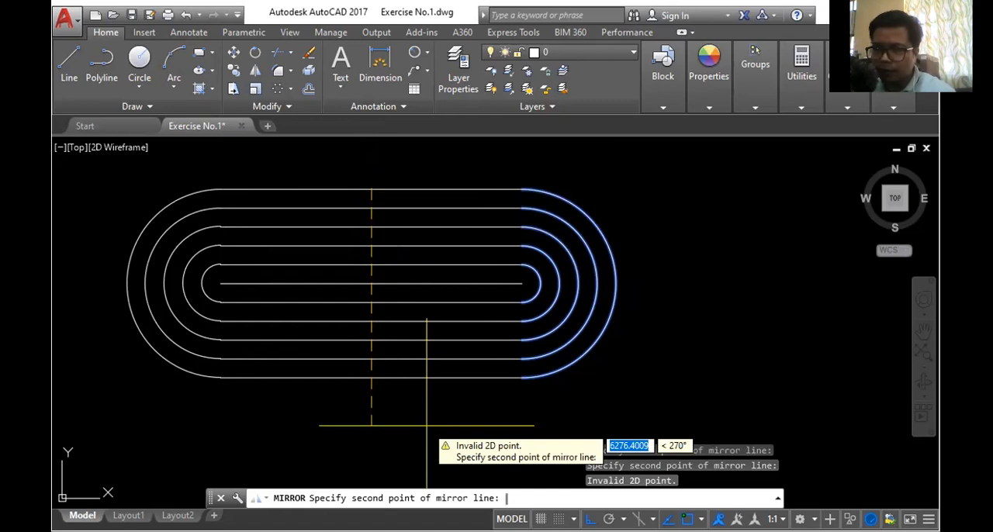
left_click(409, 426)
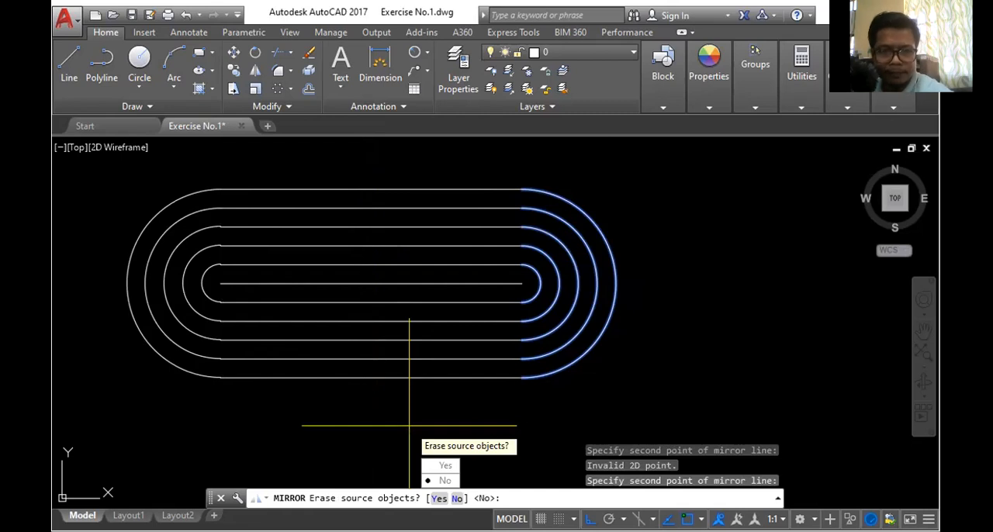
key("Escape")
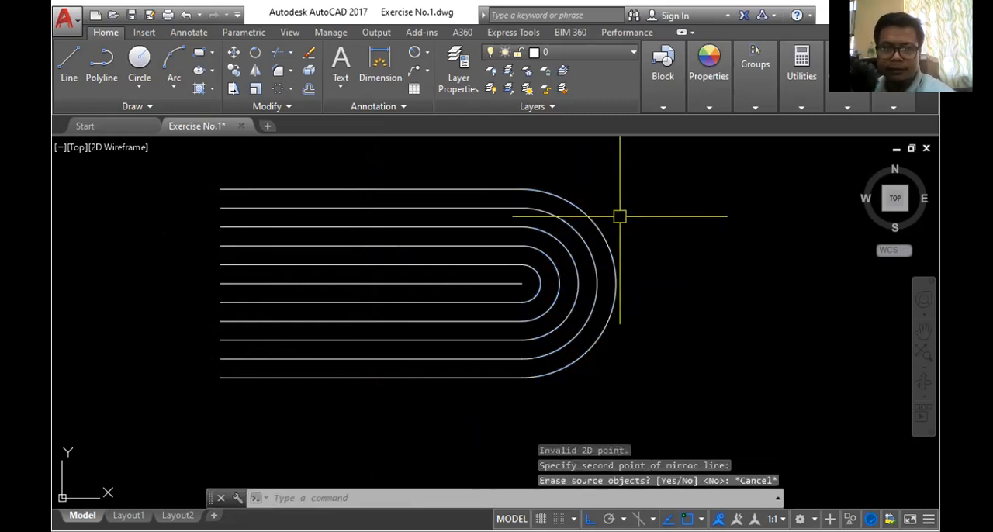
- Mirror the five right-end semicircles about a vertical line right of the uppermost line's midpoint, keeping the originals, and undo the mirror
left_click(256, 70)
left_click(568, 200)
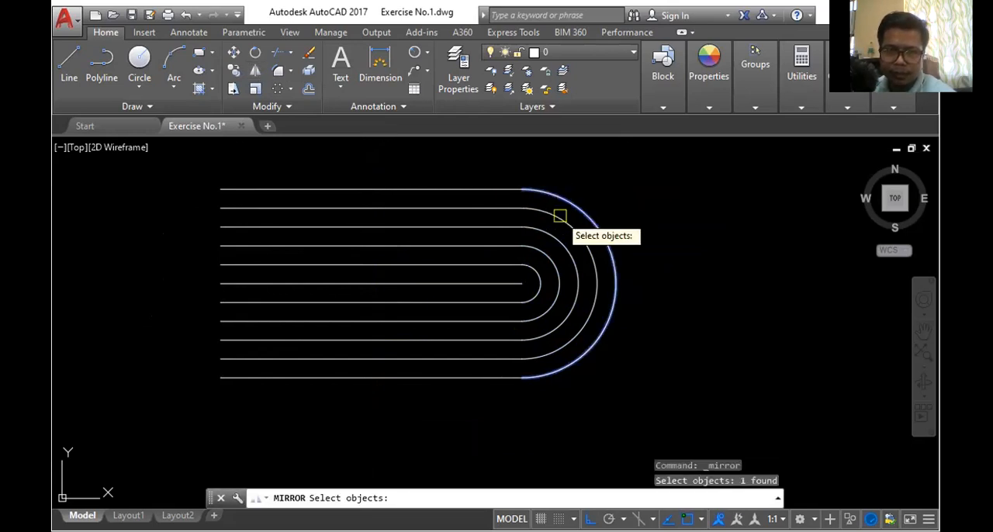
left_click(559, 221)
left_click(548, 235)
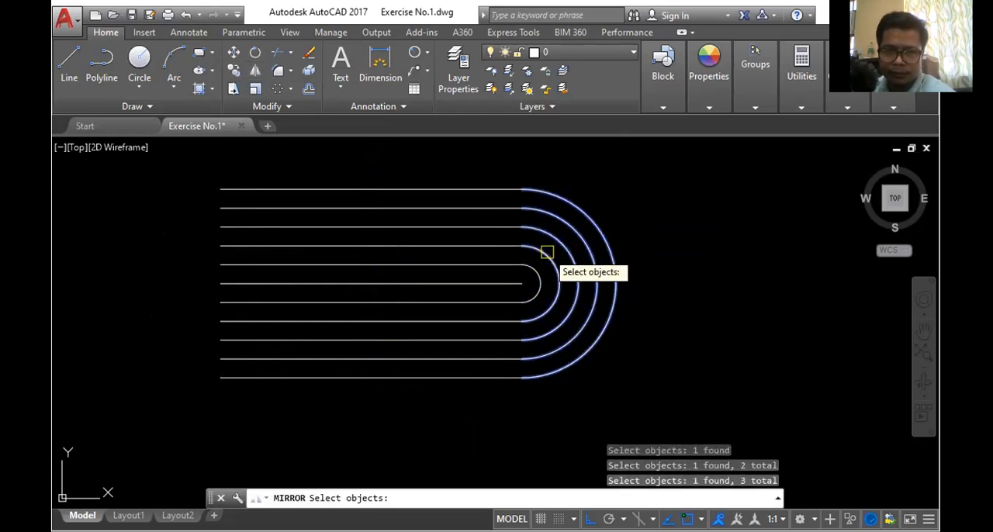
left_click(546, 253)
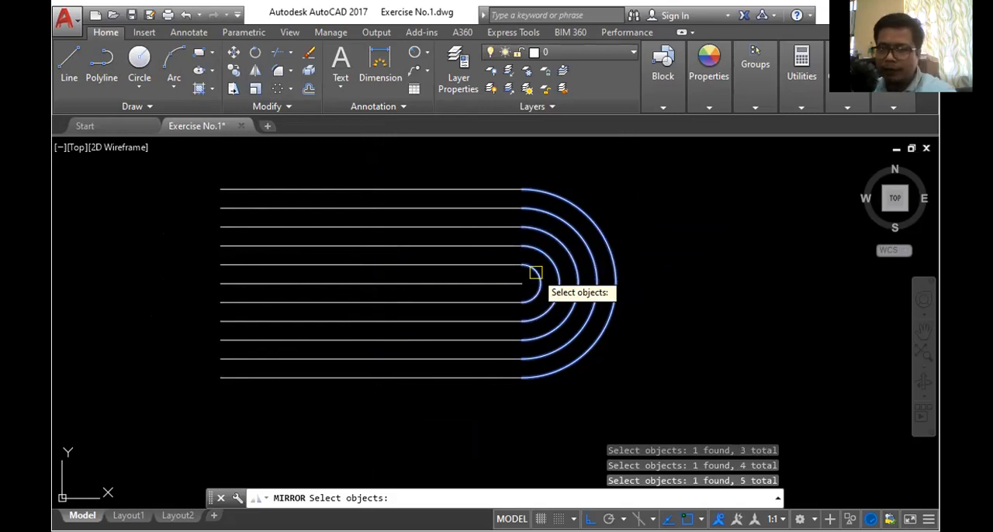
key("Return")
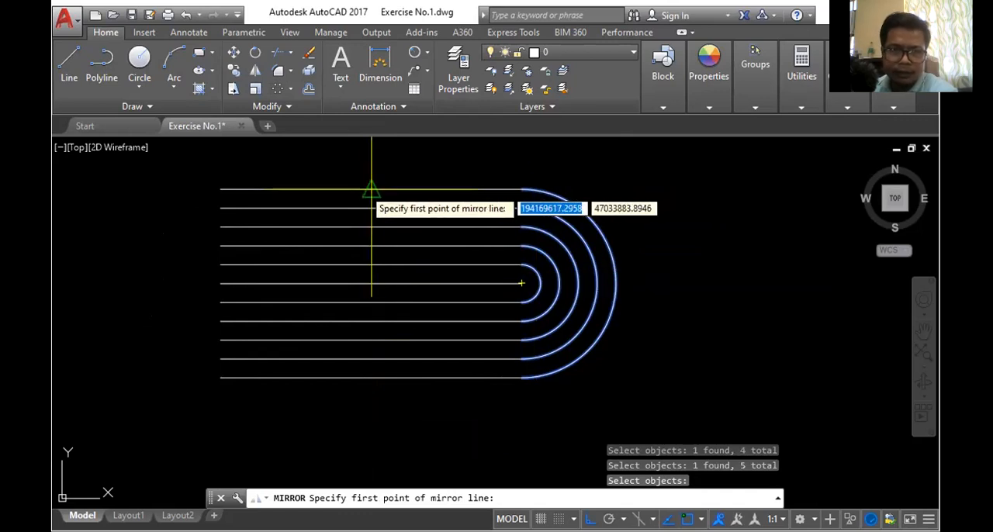
left_click(439, 189)
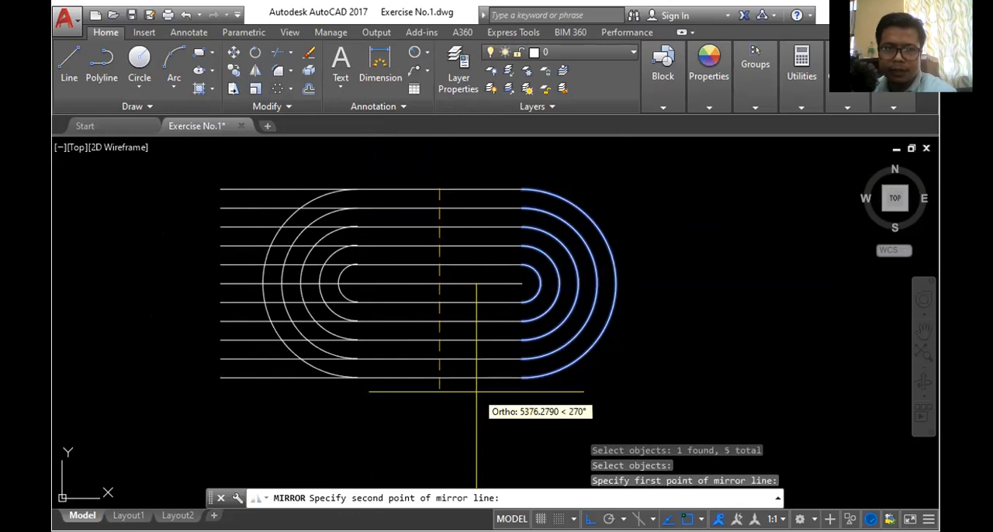
left_click(474, 391)
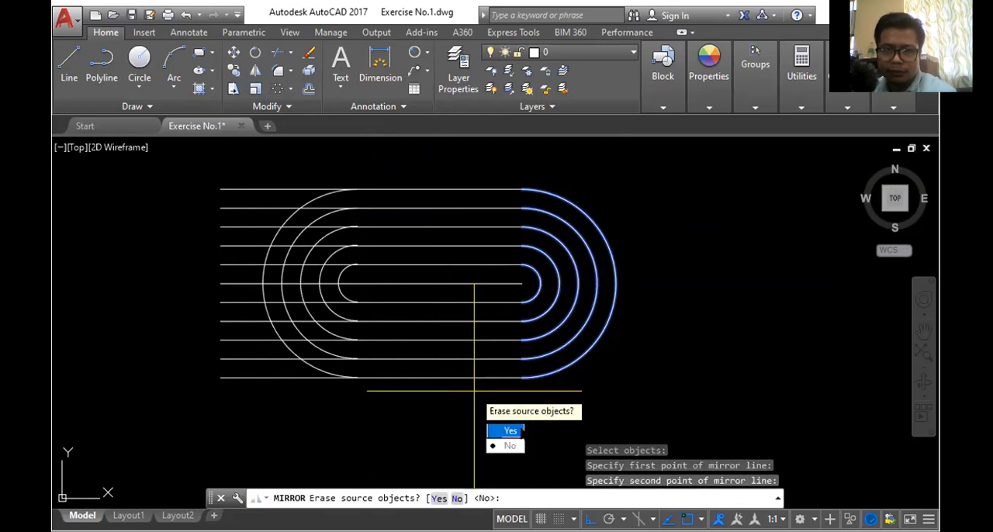
key("Return")
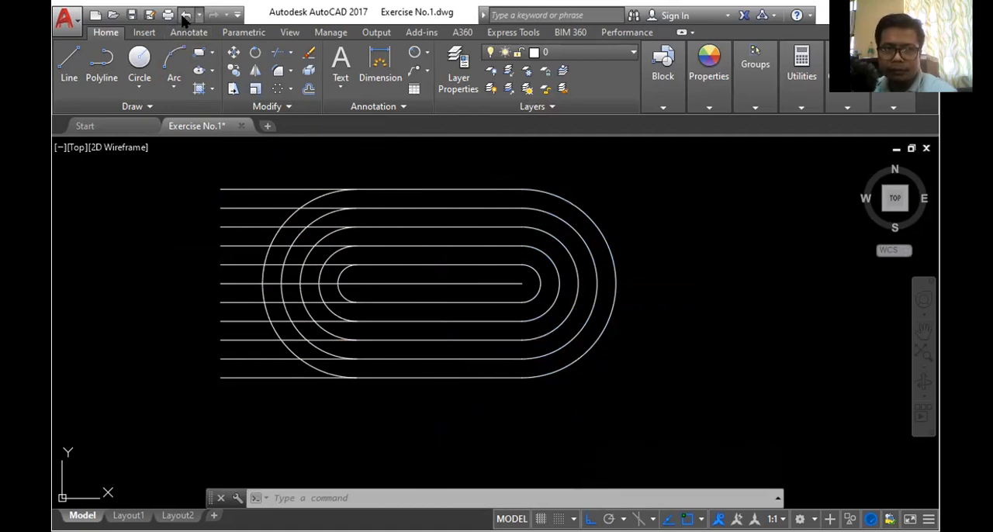
left_click(186, 16)
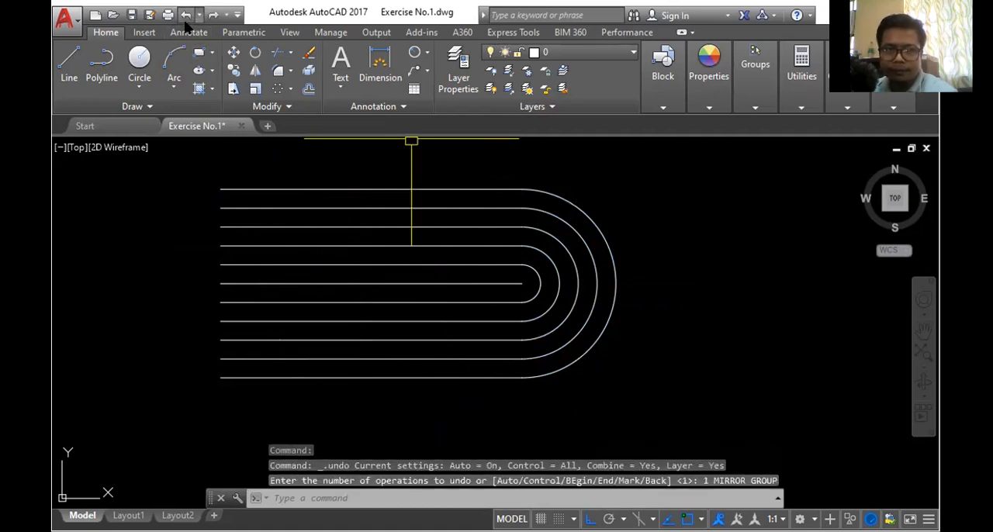
- Mirror the five right-end semicircles about the line joining the outermost lines' midpoints, keeping the originals, and undo the mirror
left_click(256, 71)
left_click(594, 214)
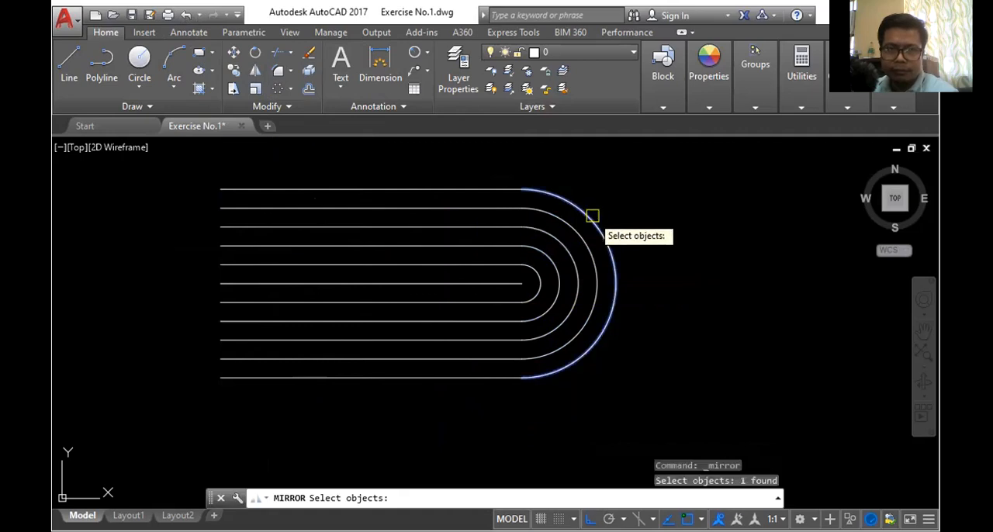
left_click(574, 231)
left_click(561, 237)
left_click(554, 260)
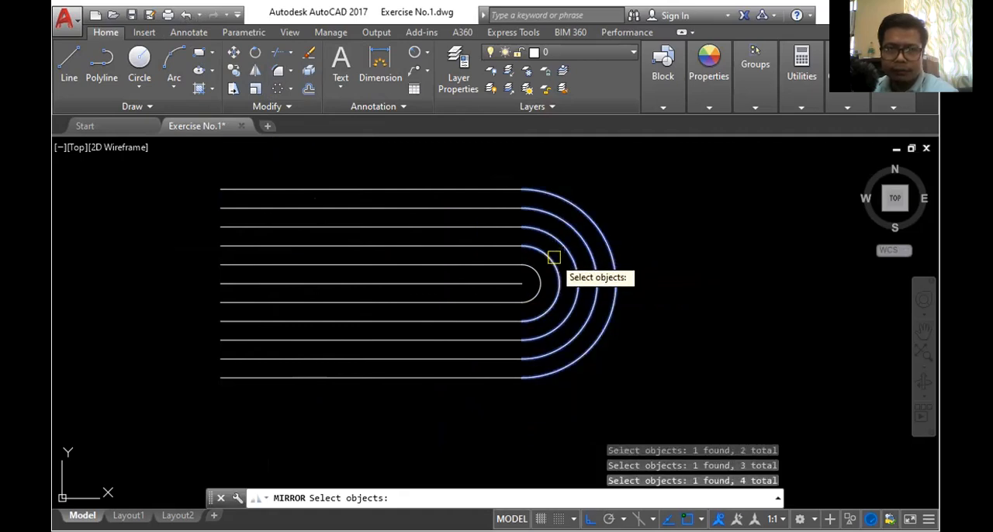
left_click(535, 276)
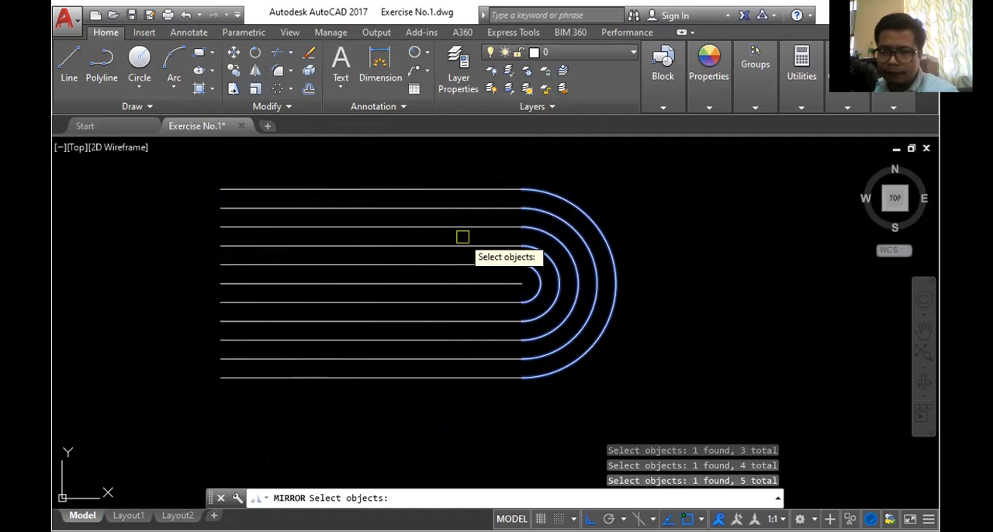
key("Return")
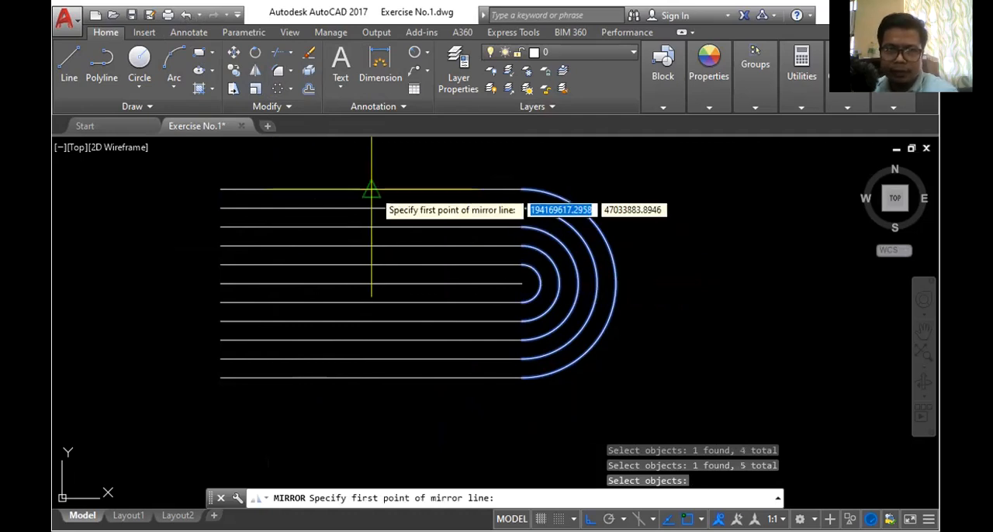
left_click(371, 189)
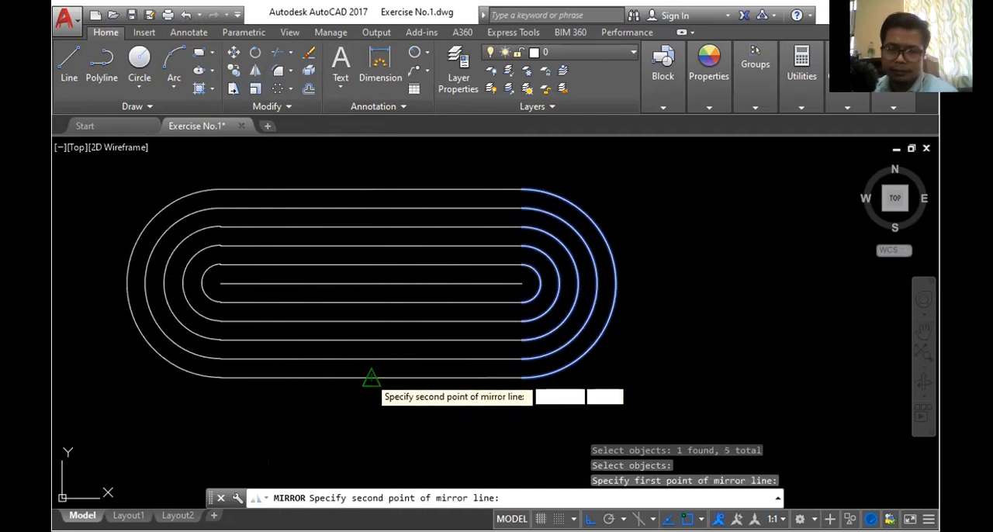
left_click(371, 378)
key("Return")
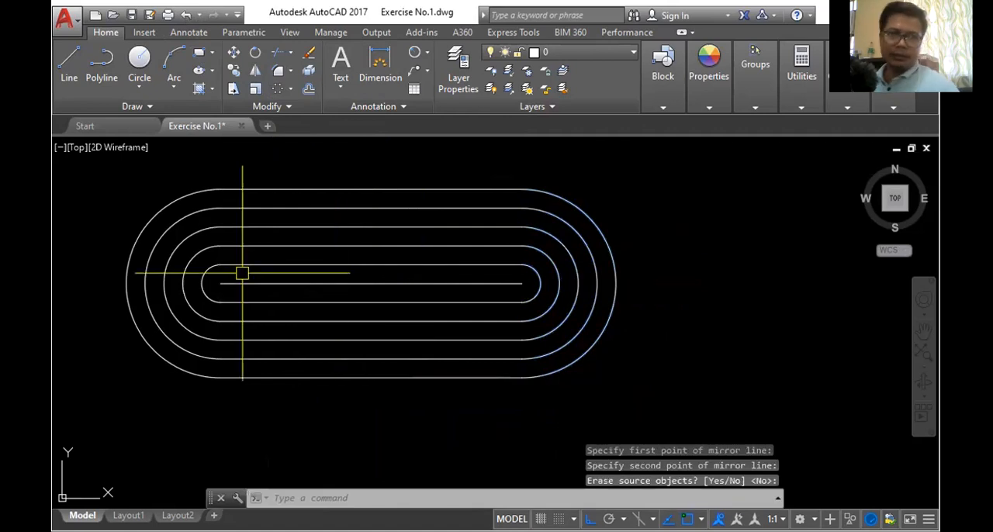
left_click(187, 14)
- Draw a circle centred on the middle line's left endpoint, with its radius reaching the left endpoint of the adjacent line above
left_click(140, 59)
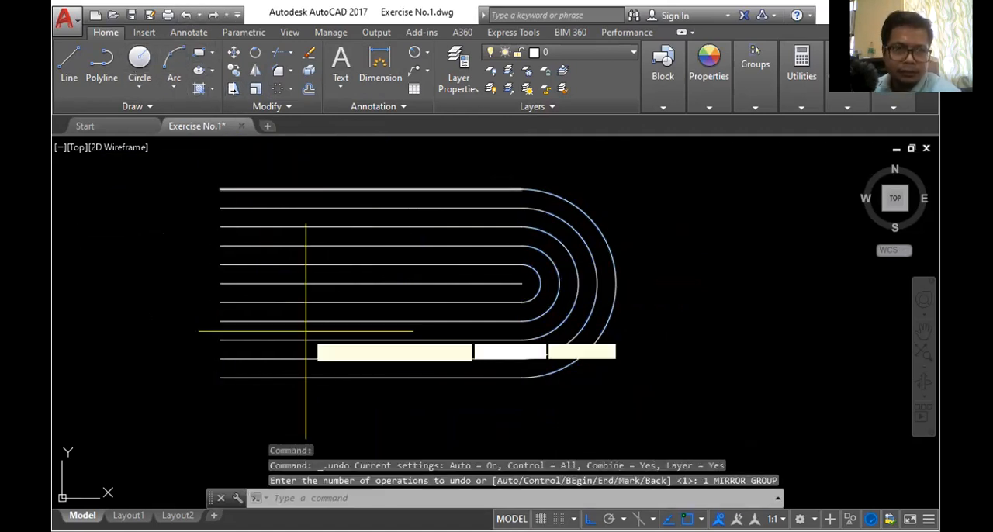
scroll(222, 281, "up", 3)
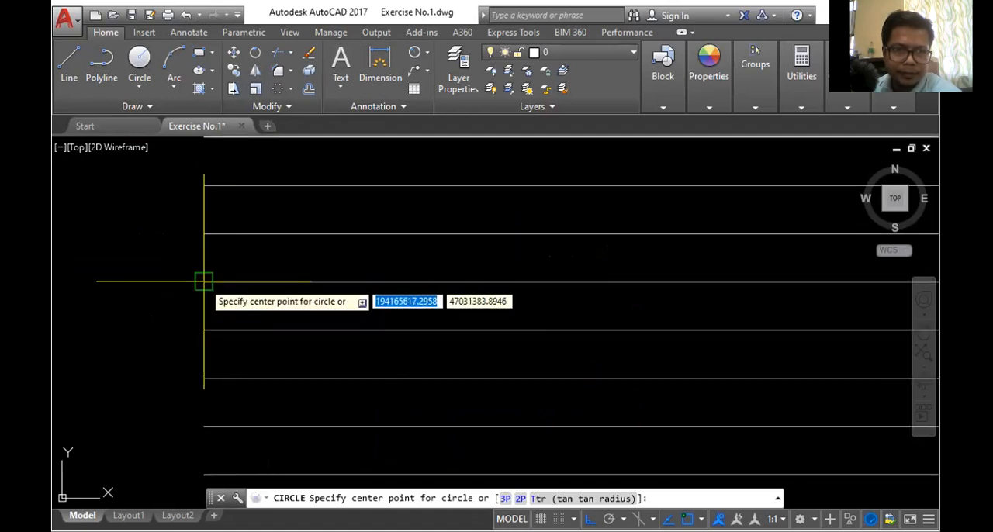
left_click(204, 282)
left_click(206, 232)
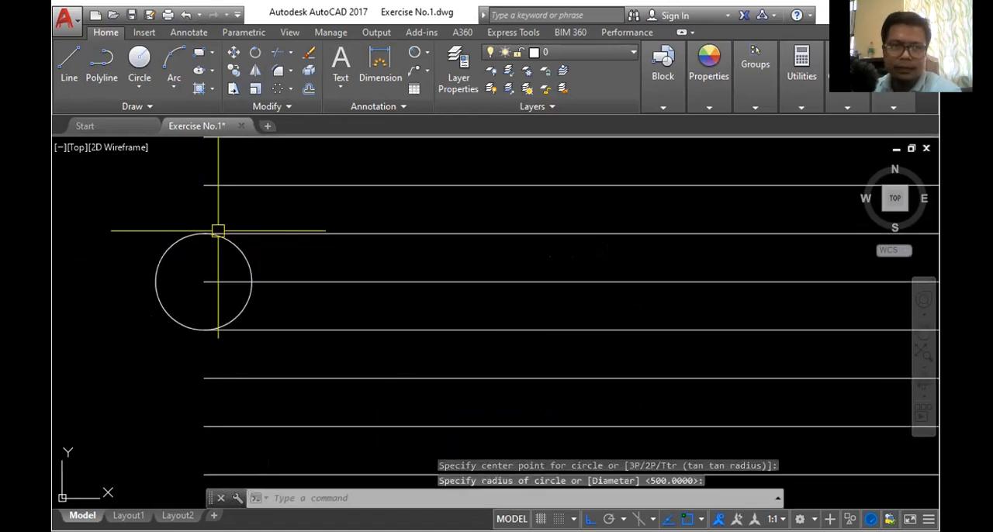
key("Return")
- Trim away the right half of the left-end circle, leaving a semicircle joining the two lines beside the middle line
left_click(276, 52)
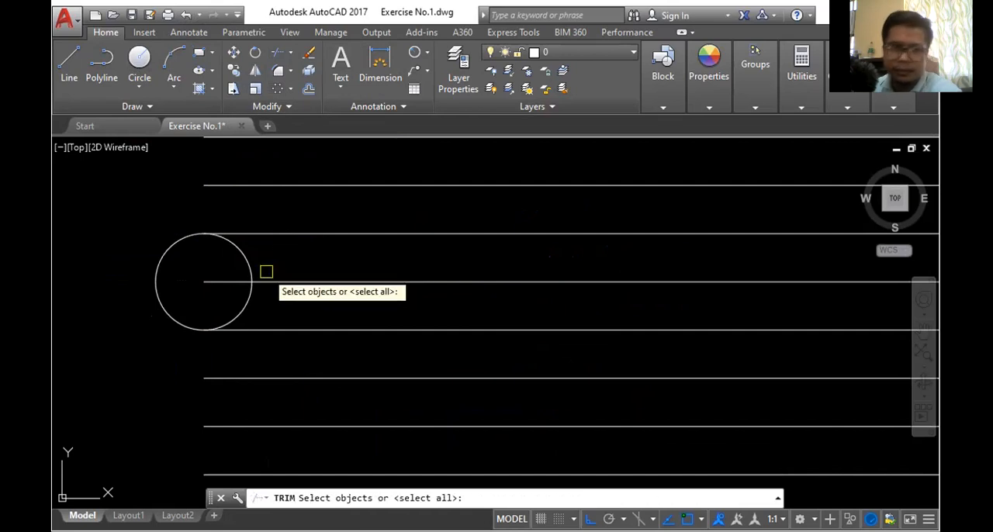
key("Return")
left_click(248, 308)
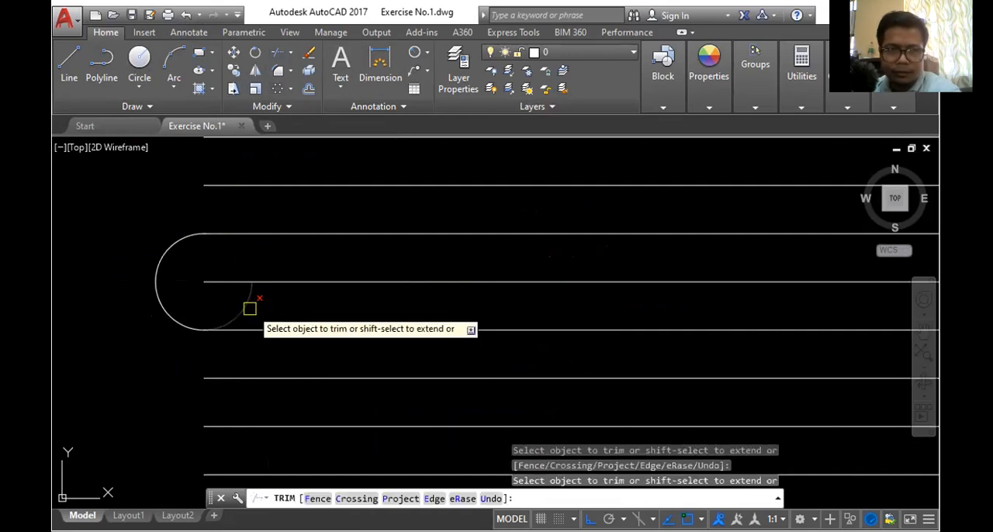
scroll(326, 272, "down", 4)
key("Escape")
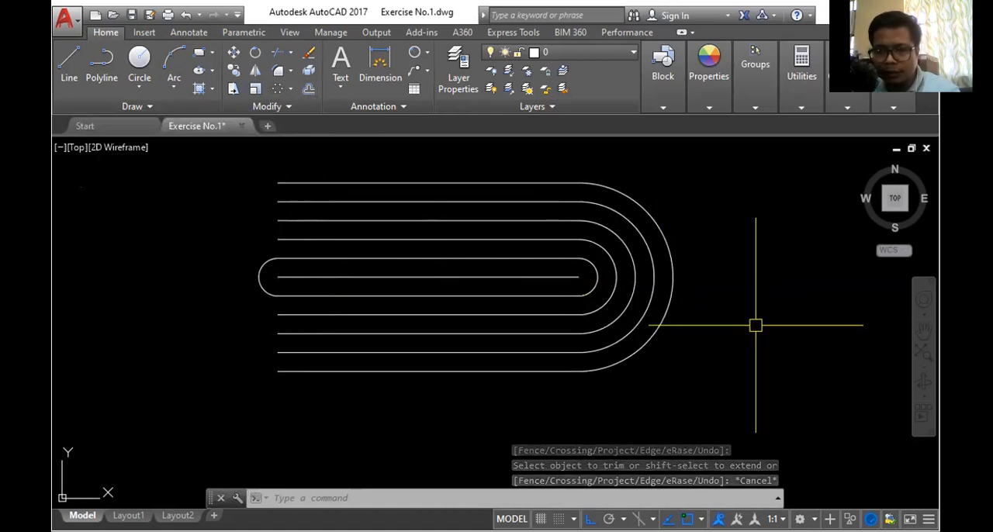
- Offset the left-end semicircle outward four times at a distance of 500, closing the left ends of all the remaining lines
type("o")
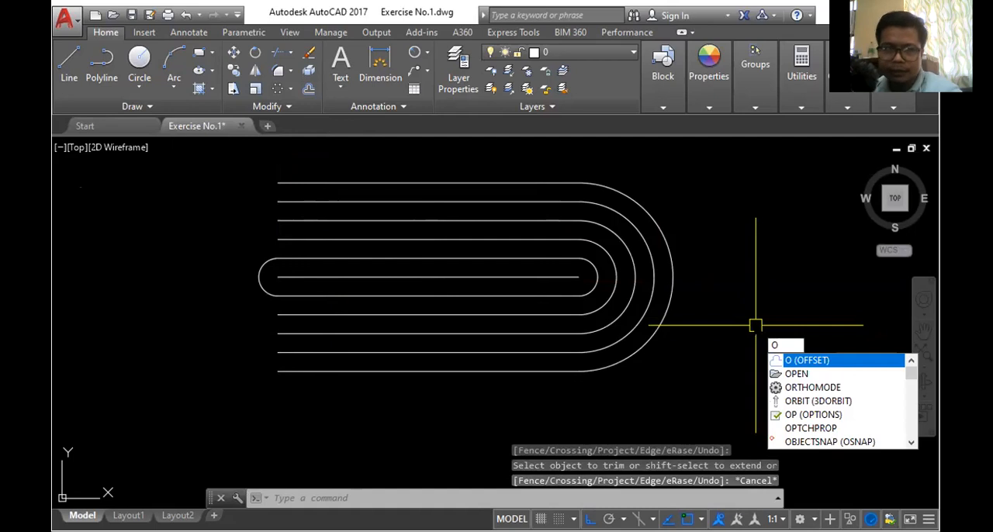
key("Return")
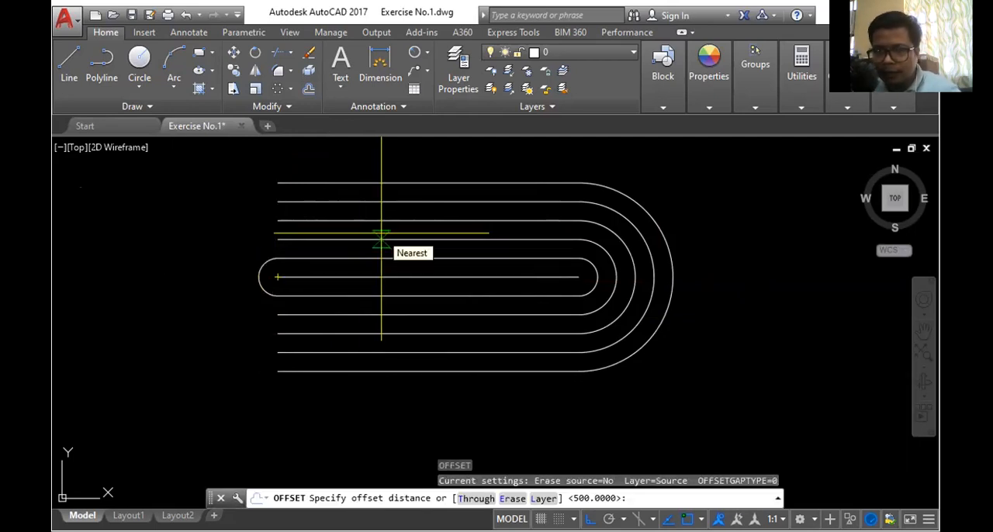
key("Return")
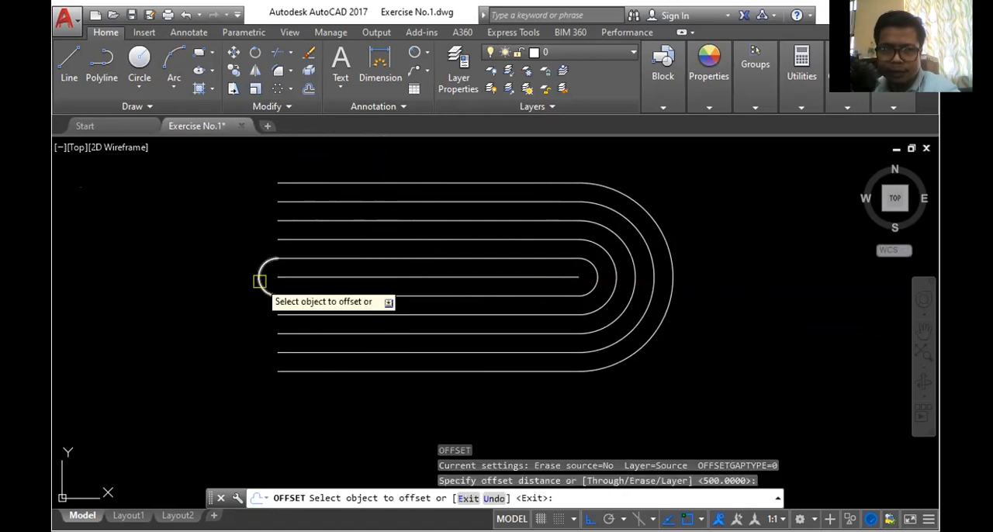
left_click(260, 277)
left_click(224, 280)
left_click(237, 278)
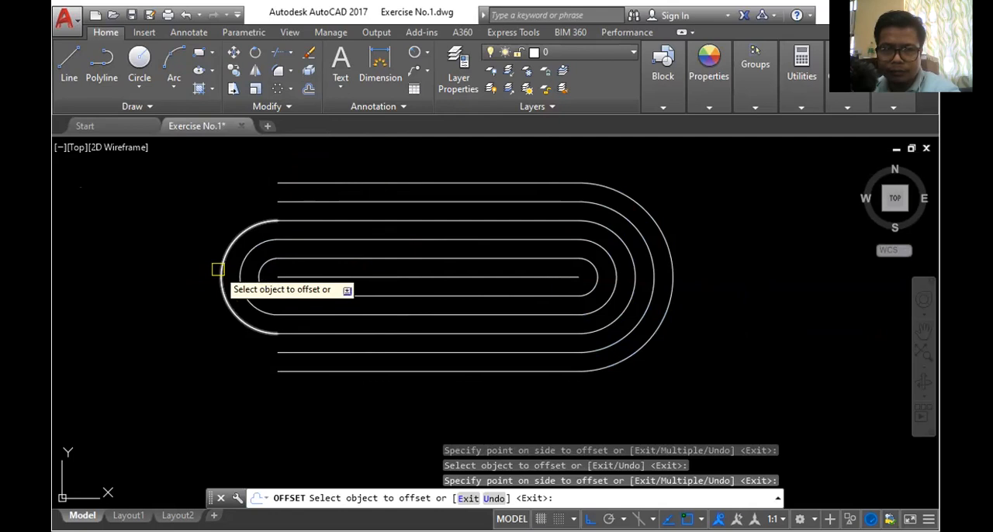
left_click(218, 269)
left_click(208, 277)
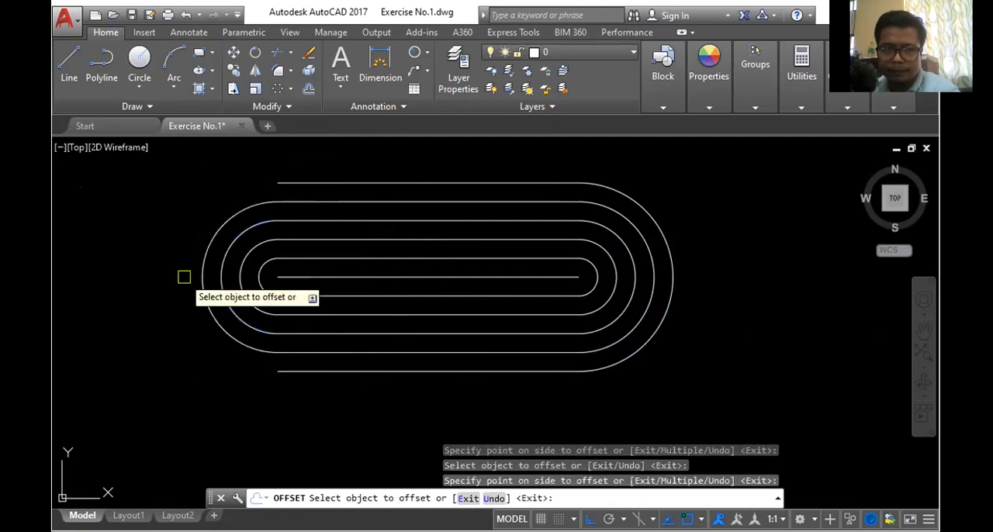
left_click(200, 271)
left_click(190, 273)
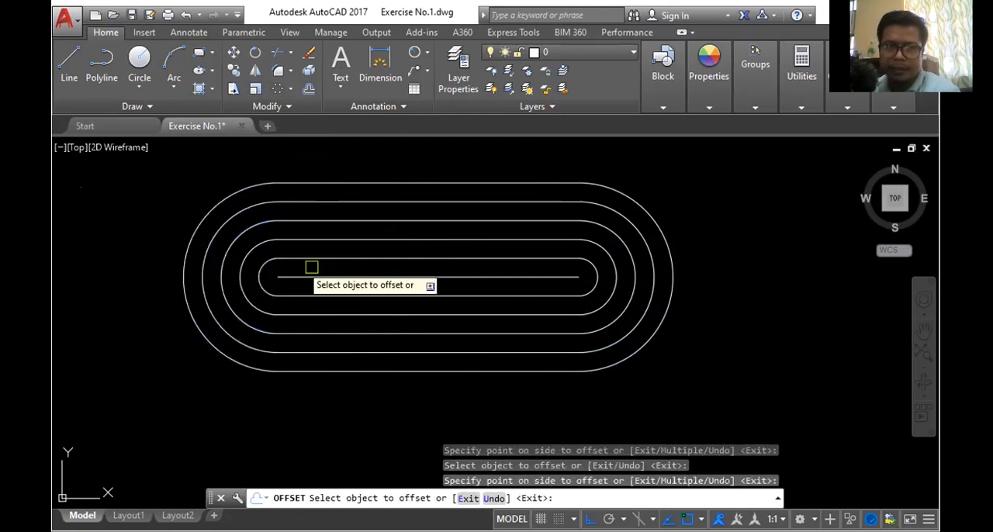
key("Escape")
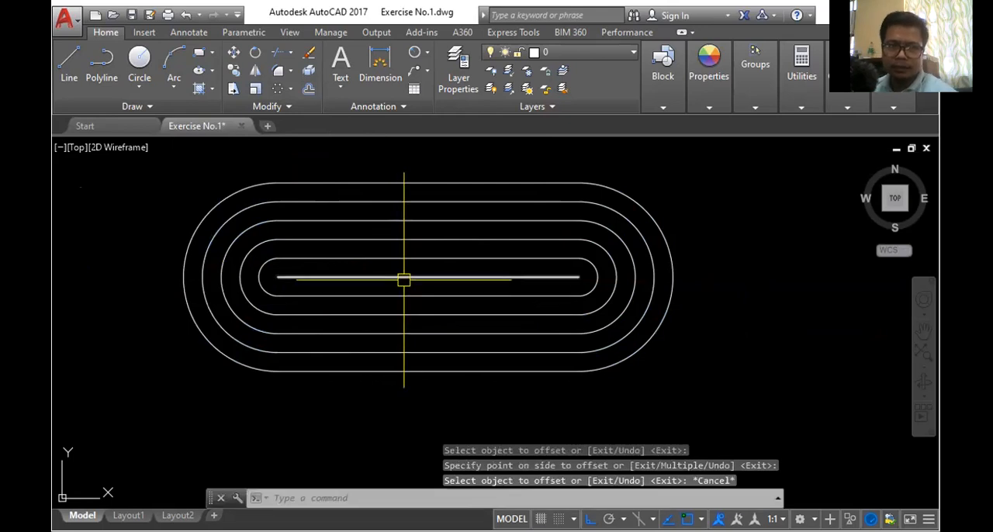
scroll(455, 279, "down", 3)
scroll(414, 311, "up", 1)
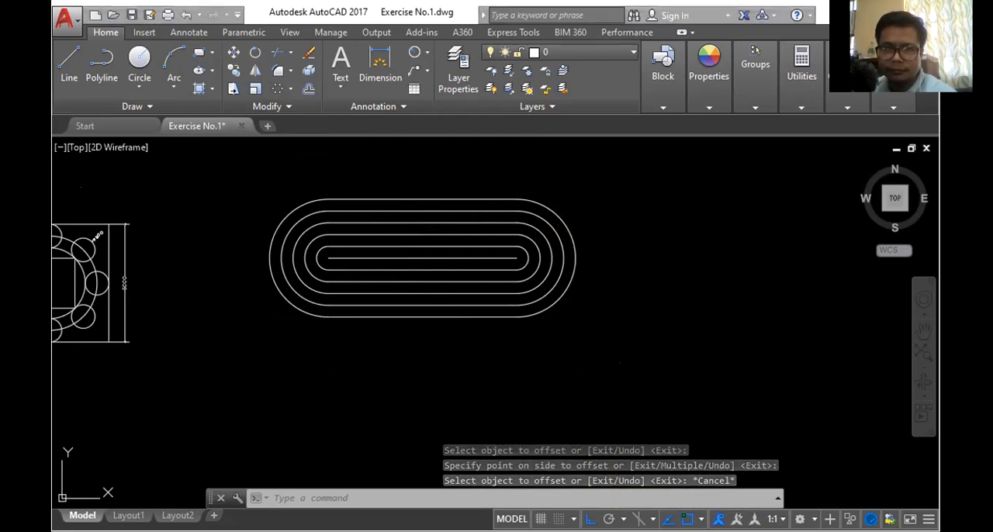
key("alt+Tab")
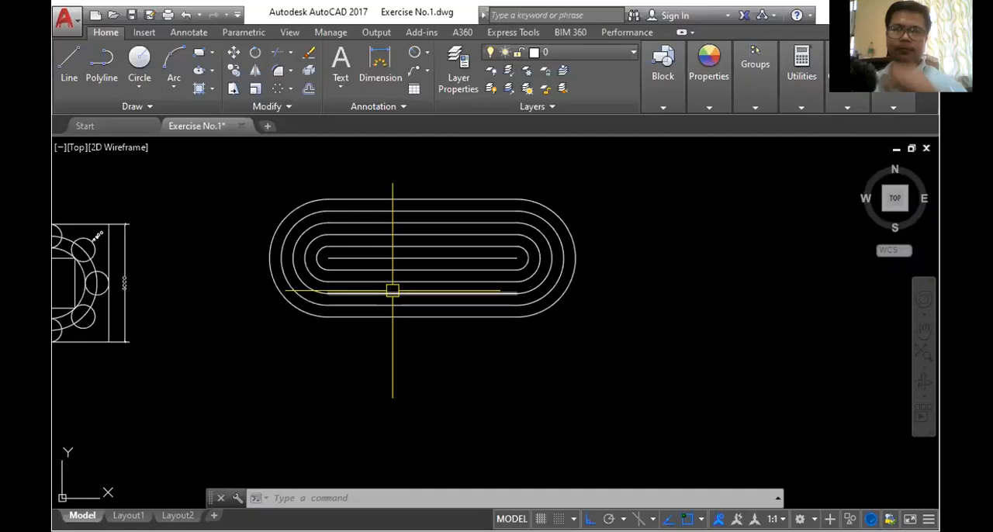
scroll(404, 218, "down", 2)
scroll(420, 256, "up", 4)
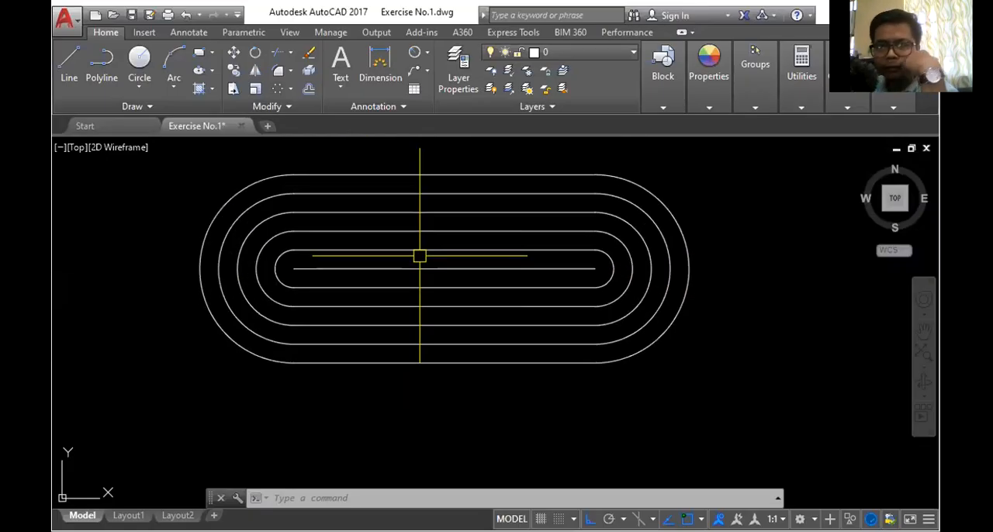
scroll(420, 256, "down", 2)
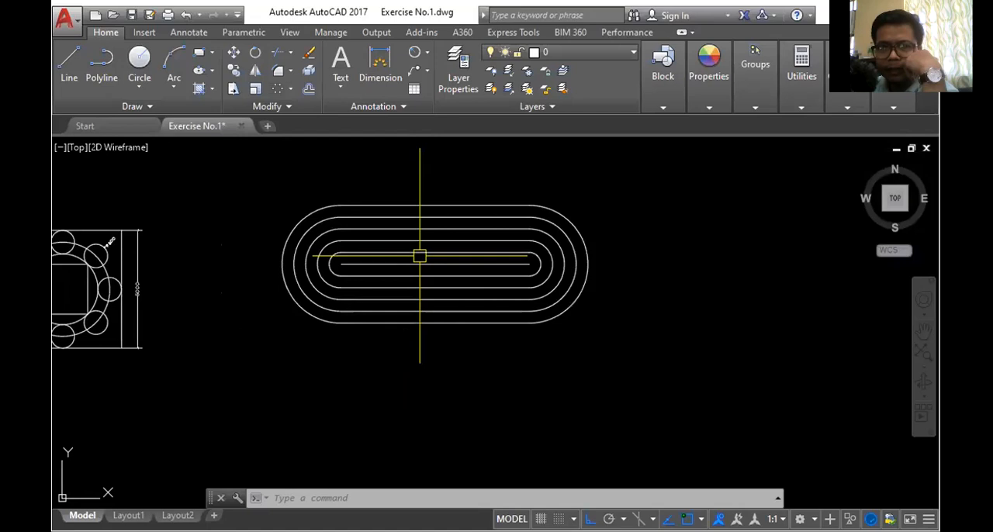
left_click(255, 164)
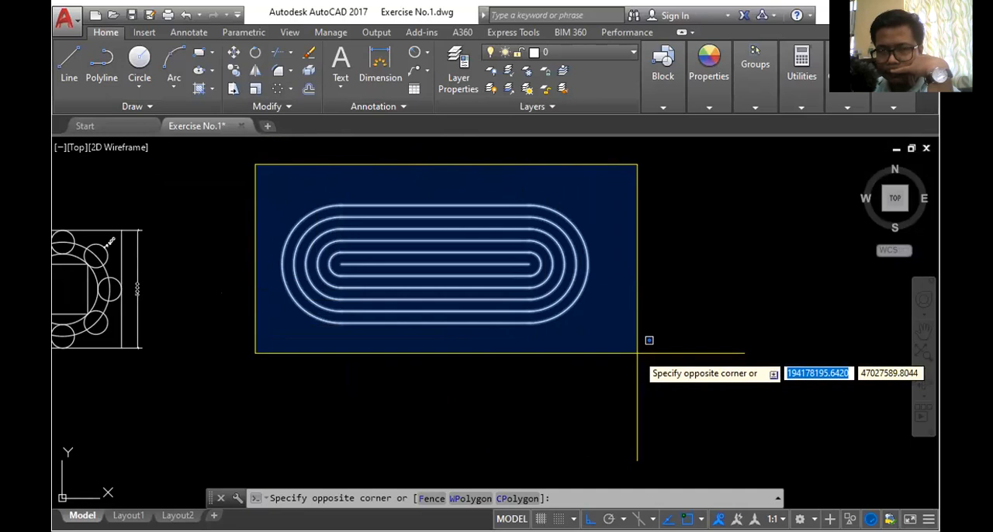
key("Escape")
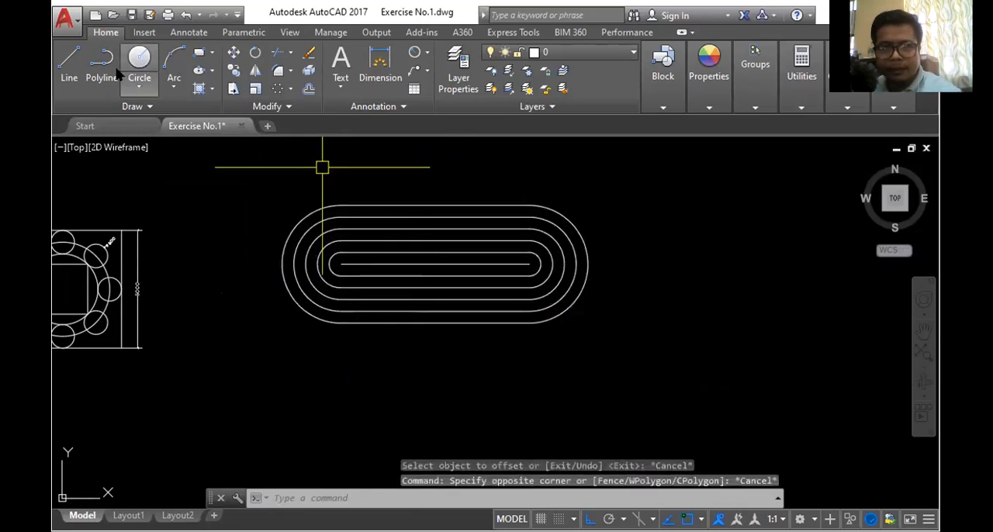
left_click(250, 165)
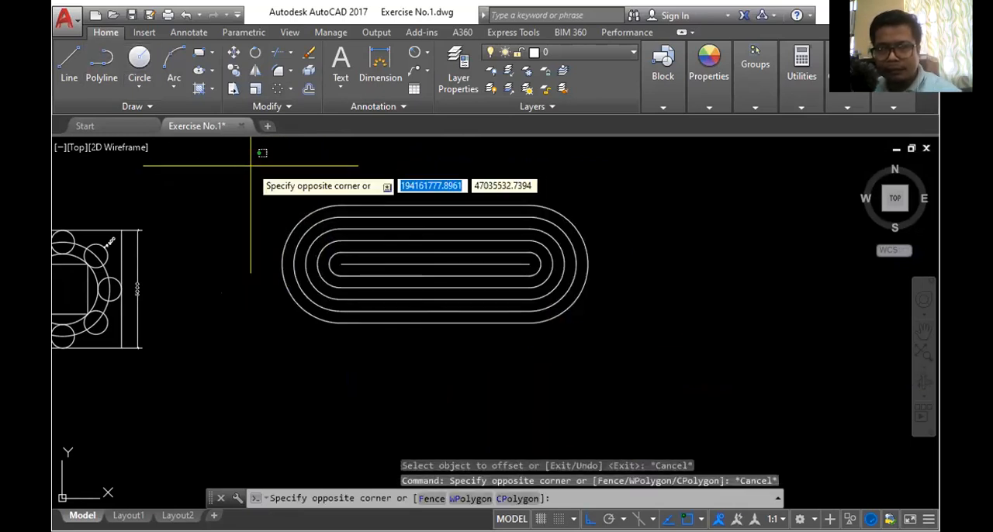
key("Escape")
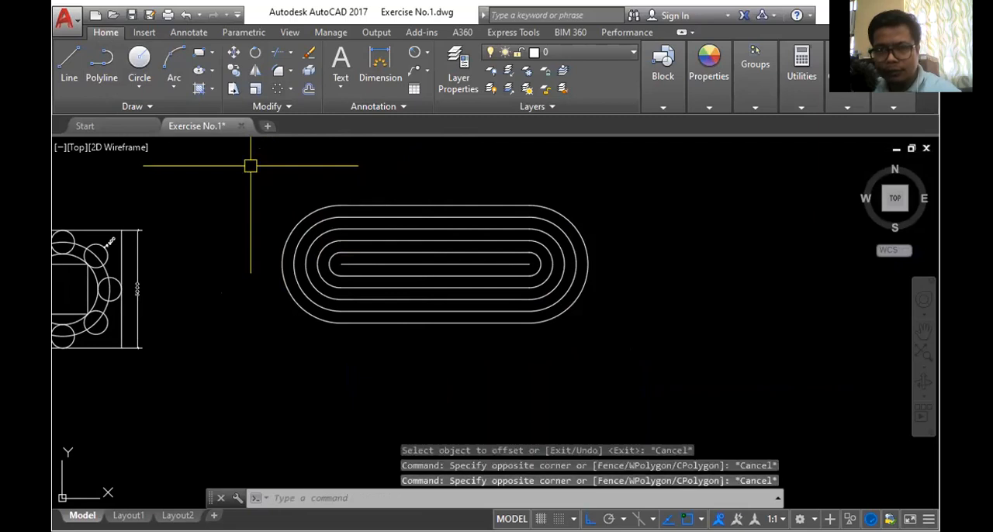
- Draw a temporary rectangle enclosing the whole rounded figure, and delete it
left_click(198, 53)
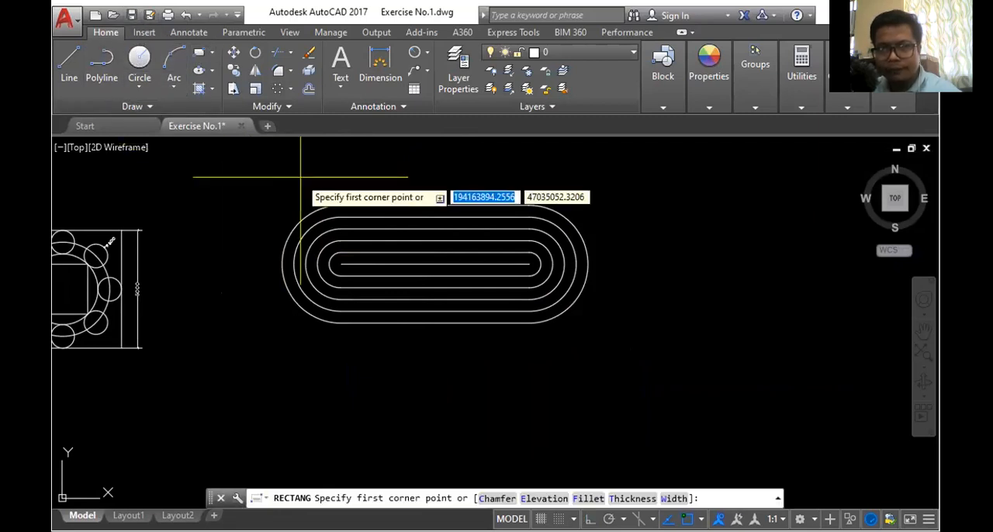
left_click(261, 176)
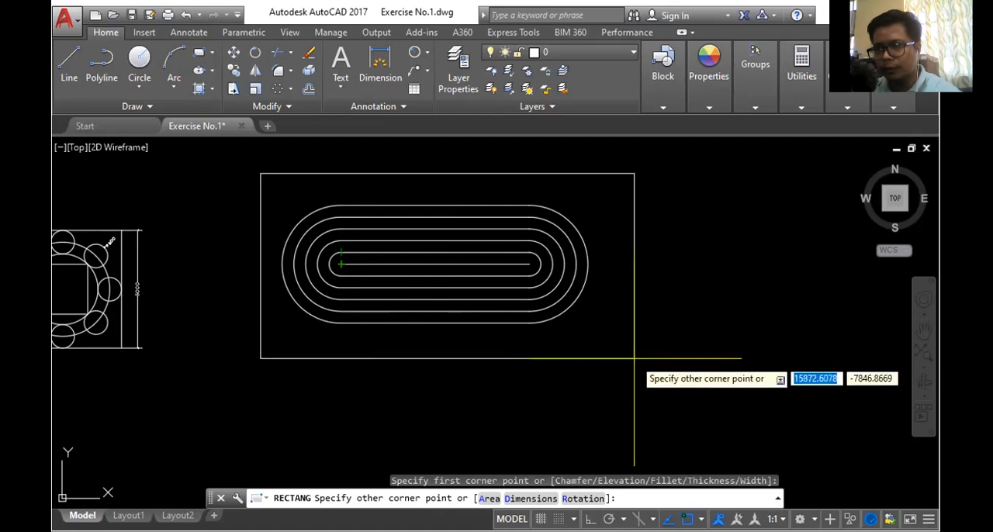
left_click(634, 358)
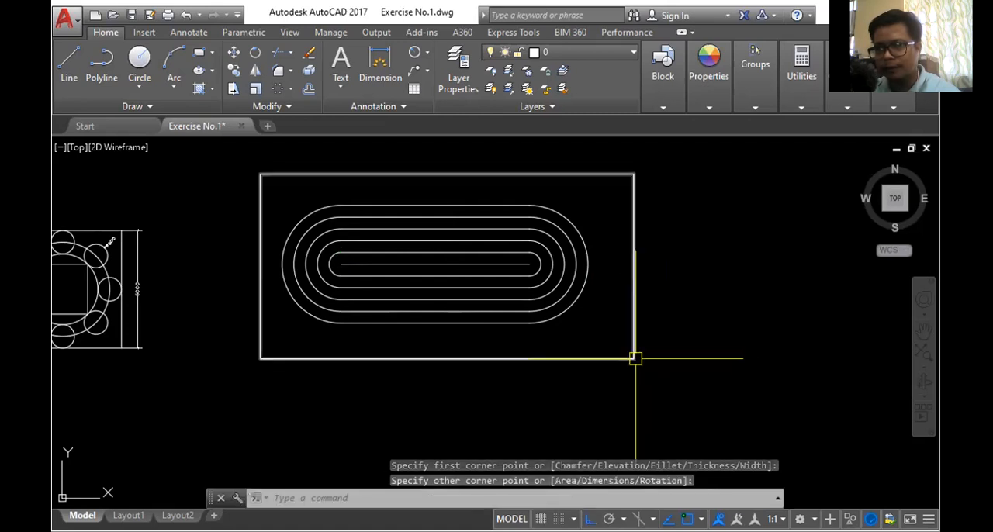
left_click(636, 280)
key("Delete")
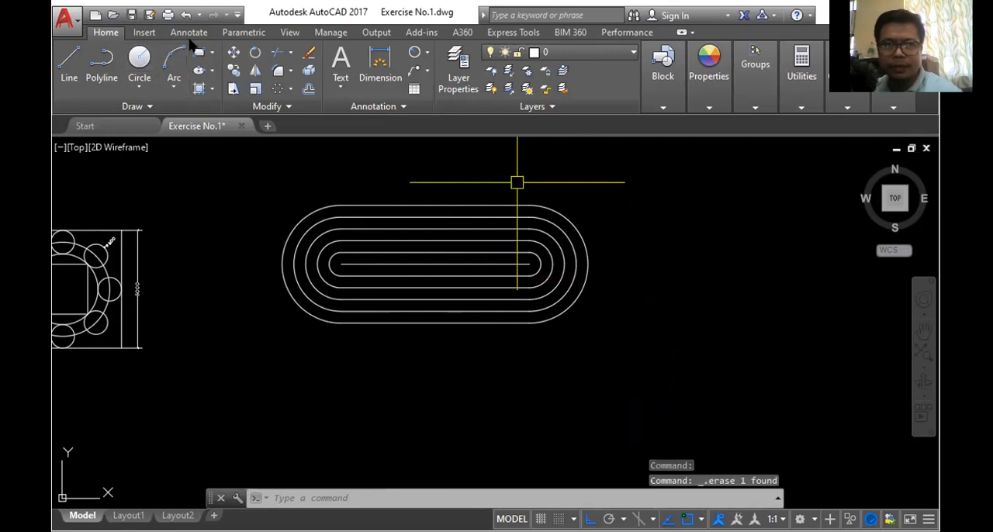
- Copy the whole rounded figure about 19041 units horizontally to the right, using the middle line's midpoint as base point
left_click(263, 172)
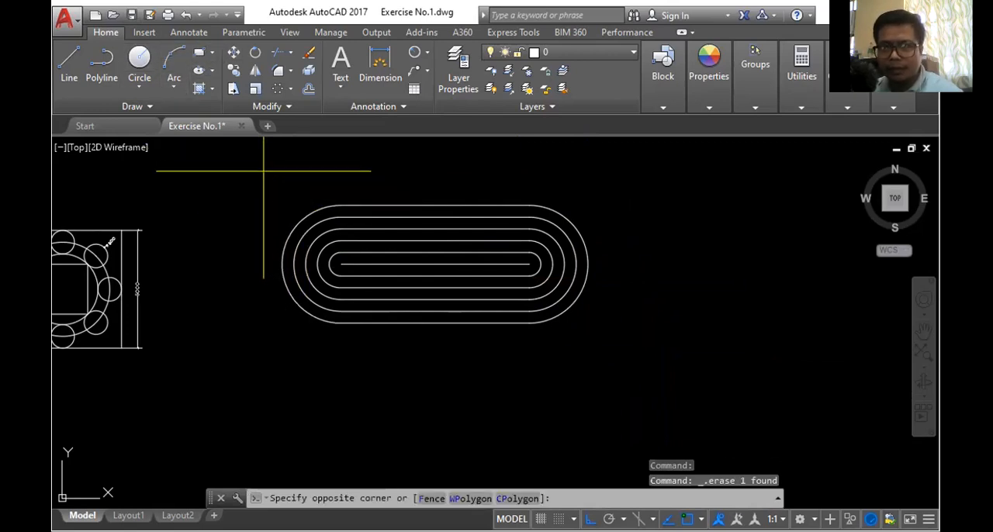
left_click(629, 355)
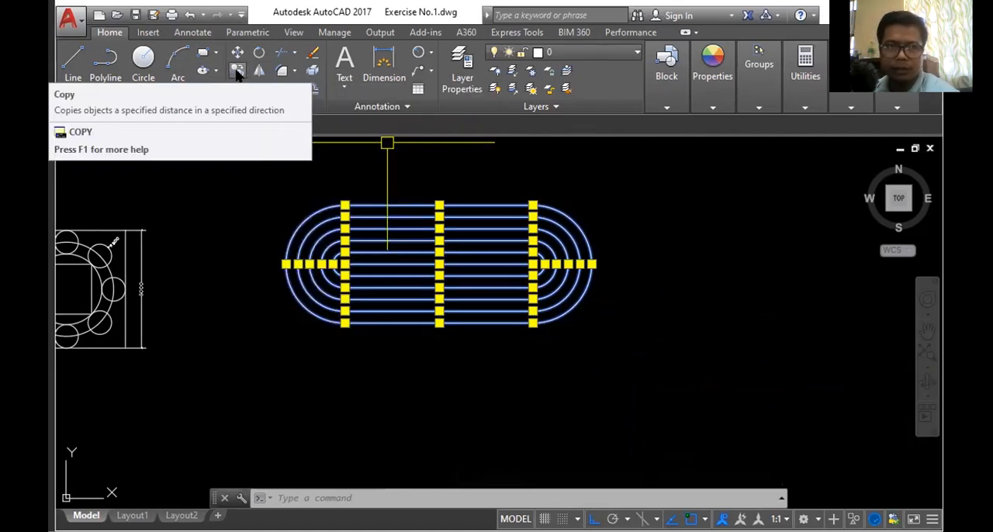
left_click(236, 71)
scroll(489, 262, "up", 2)
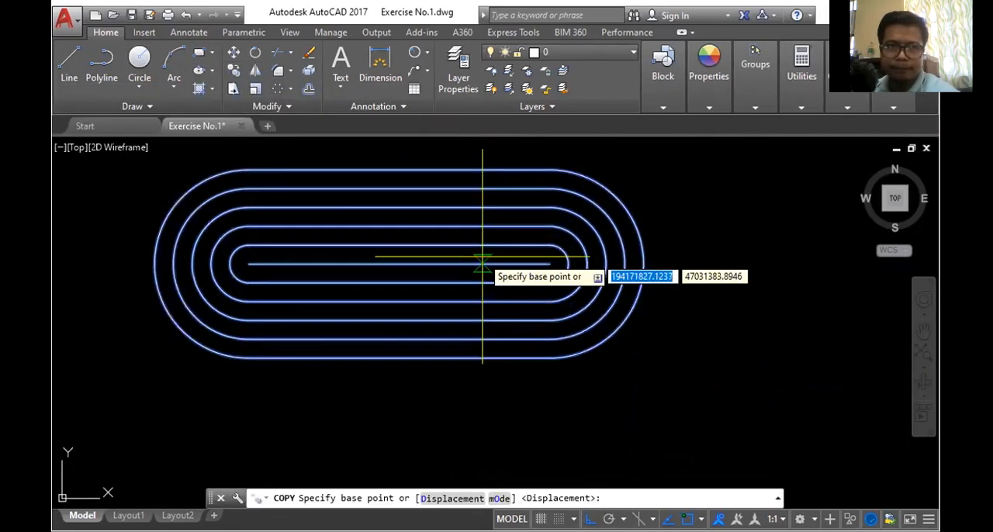
left_click(399, 264)
scroll(404, 262, "down", 3)
scroll(534, 262, "up", 2)
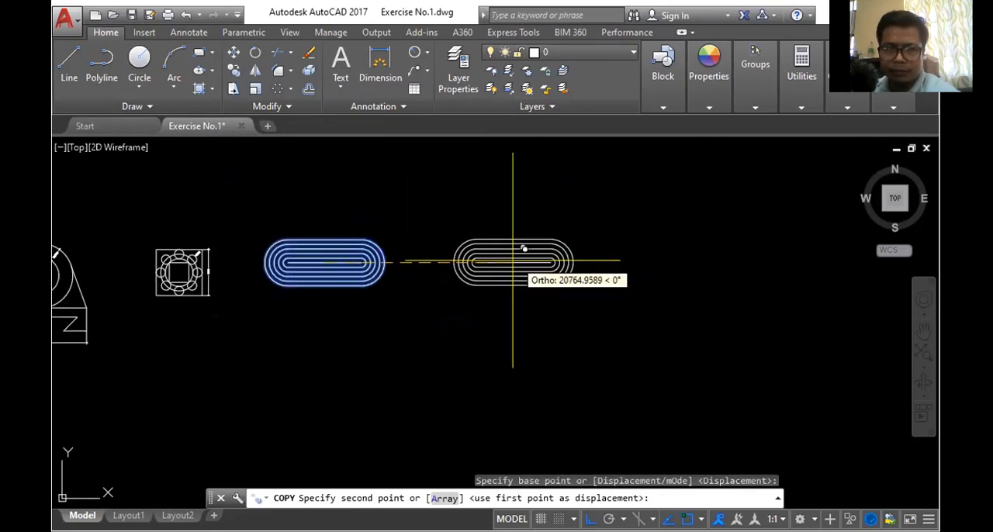
left_click(501, 263)
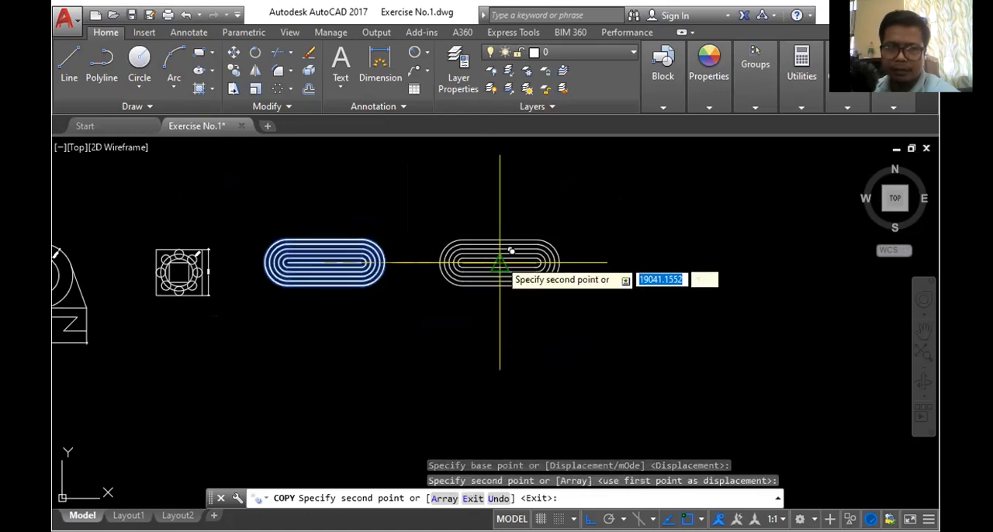
key("Escape")
scroll(448, 219, "up", 2)
scroll(448, 219, "up", 2)
scroll(448, 220, "down", 2)
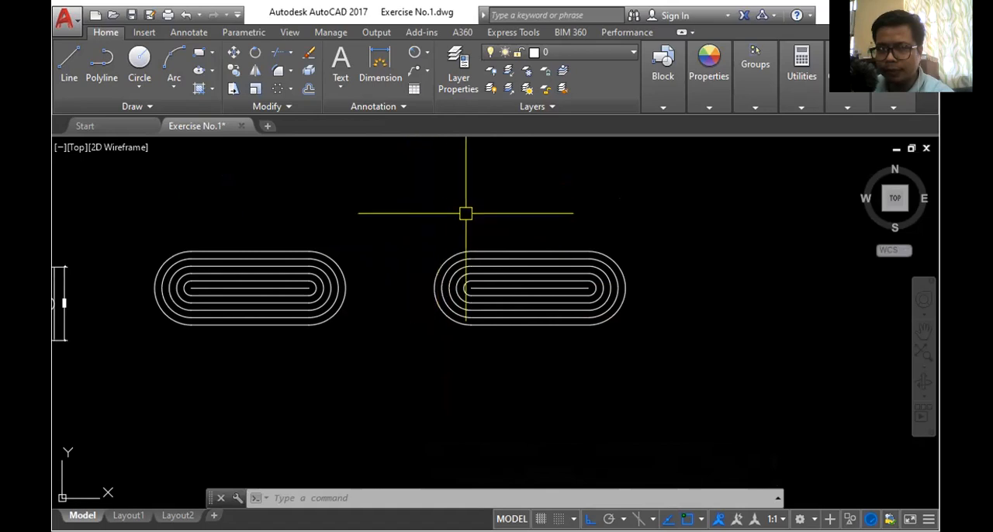
left_click(423, 217)
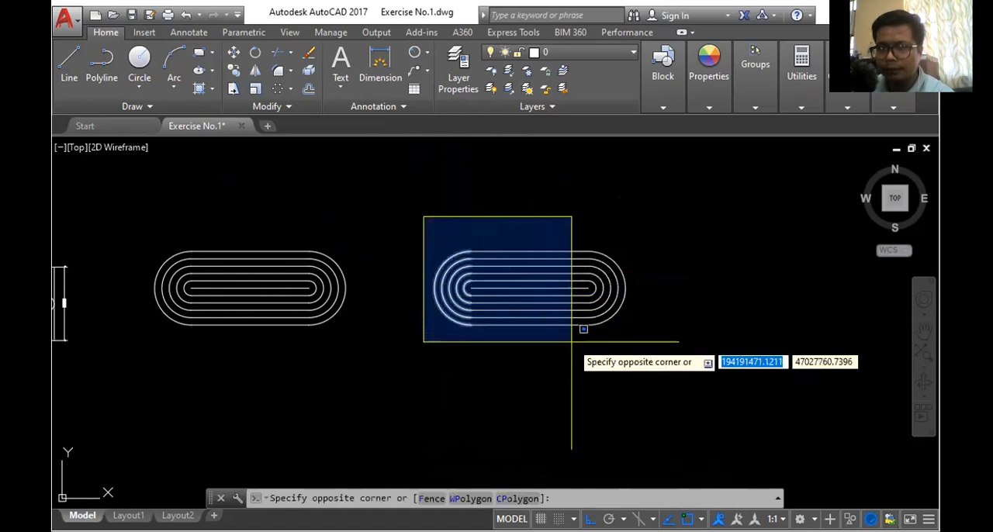
left_click(649, 353)
scroll(500, 306, "up", 4)
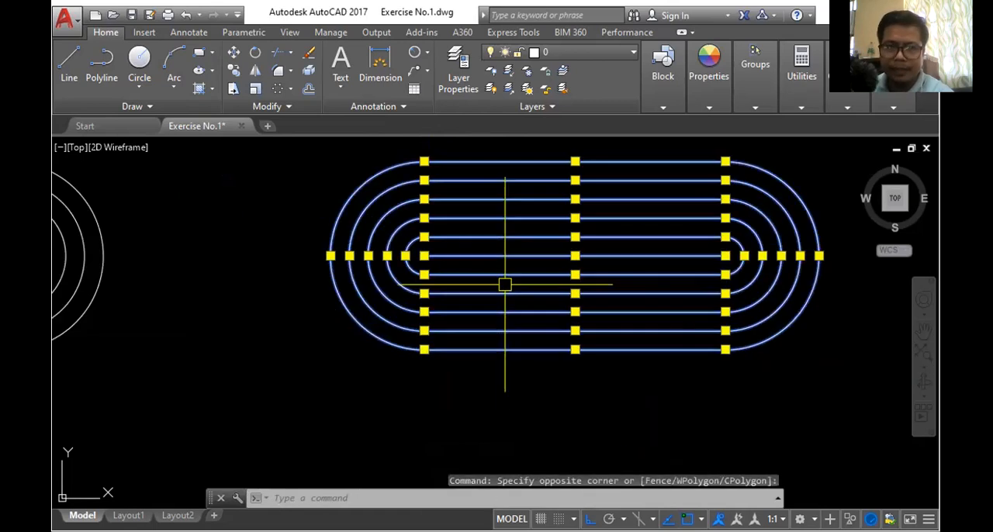
scroll(506, 273, "up", 2)
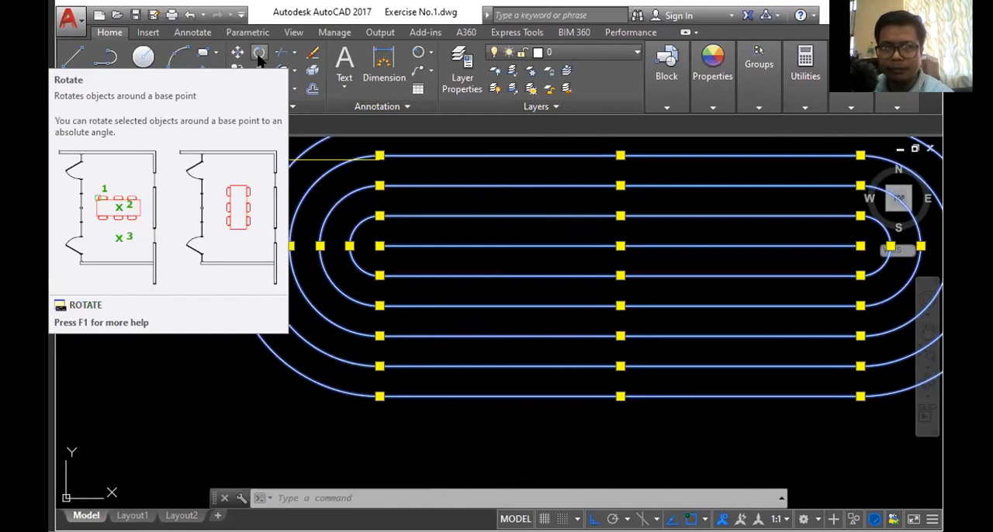
left_click(260, 60)
scroll(376, 273, "down", 2)
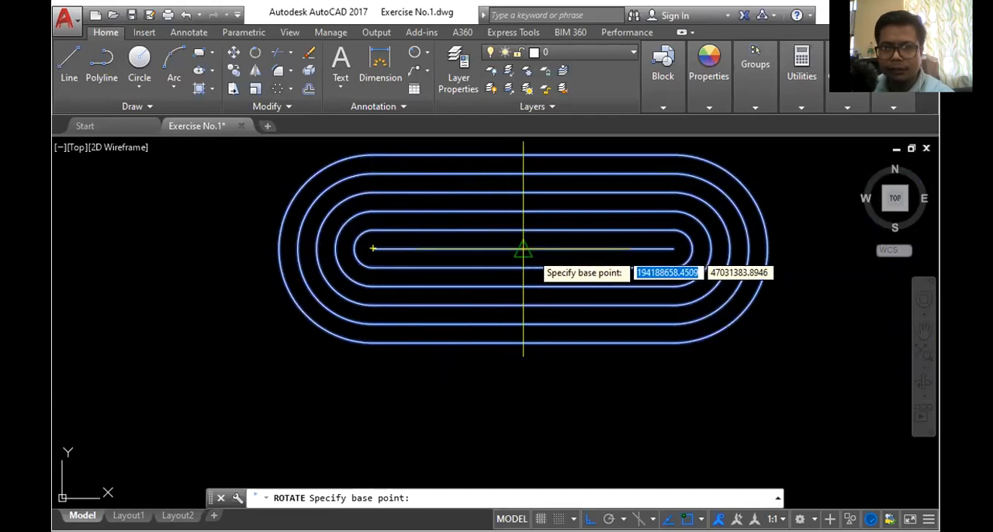
scroll(523, 250, "down", 2)
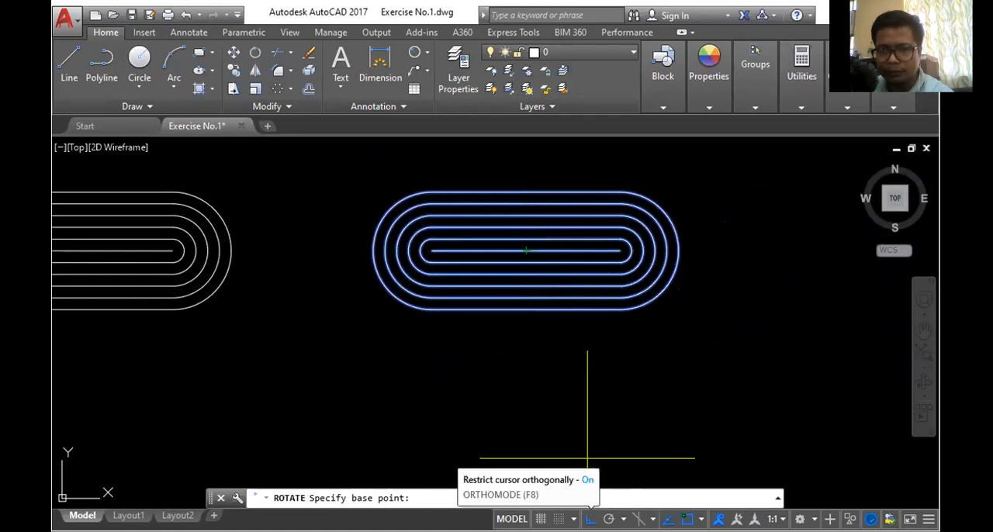
scroll(542, 279, "up", 2)
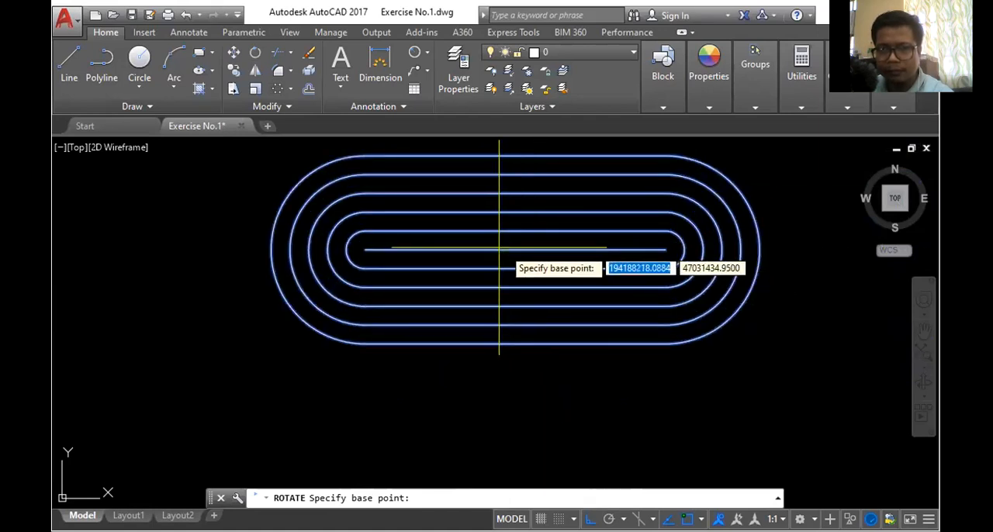
left_click(516, 250)
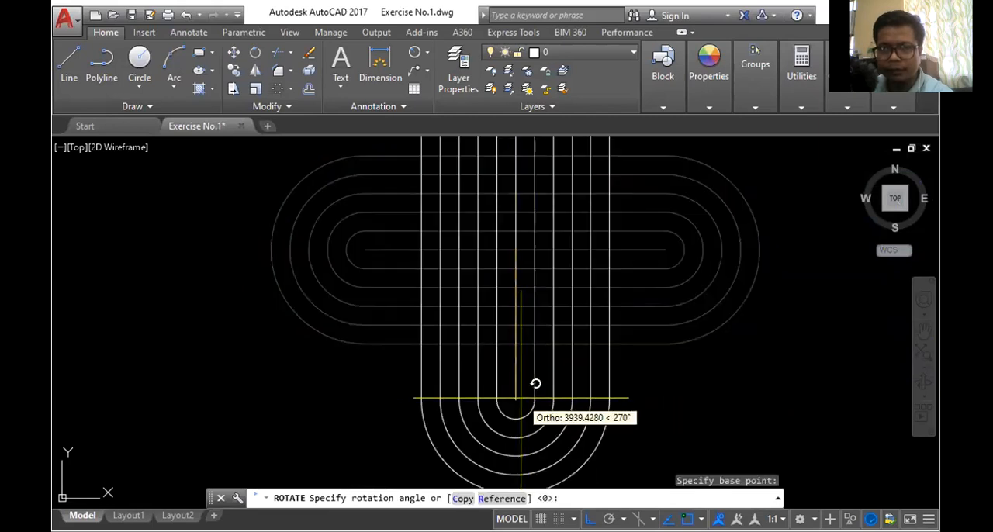
scroll(551, 369, "down", 2)
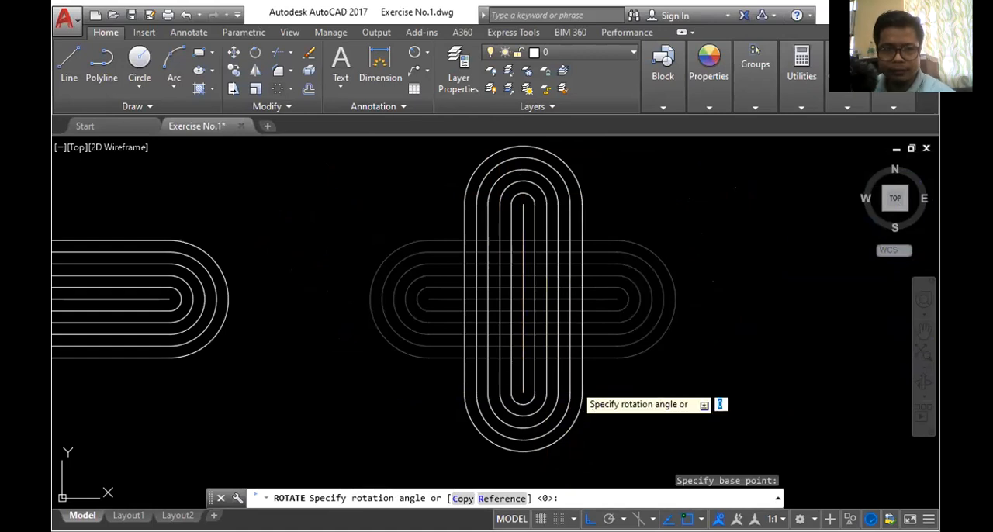
key("Escape")
- Rotate the copied rounded figure to vertical about the midpoint of its middle line, keeping ortho mode on
left_click(336, 188)
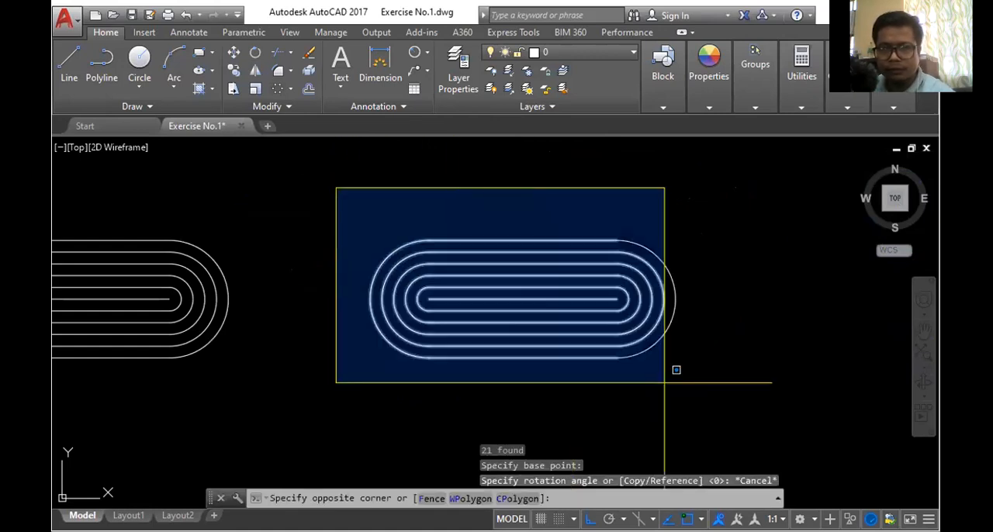
left_click(667, 384)
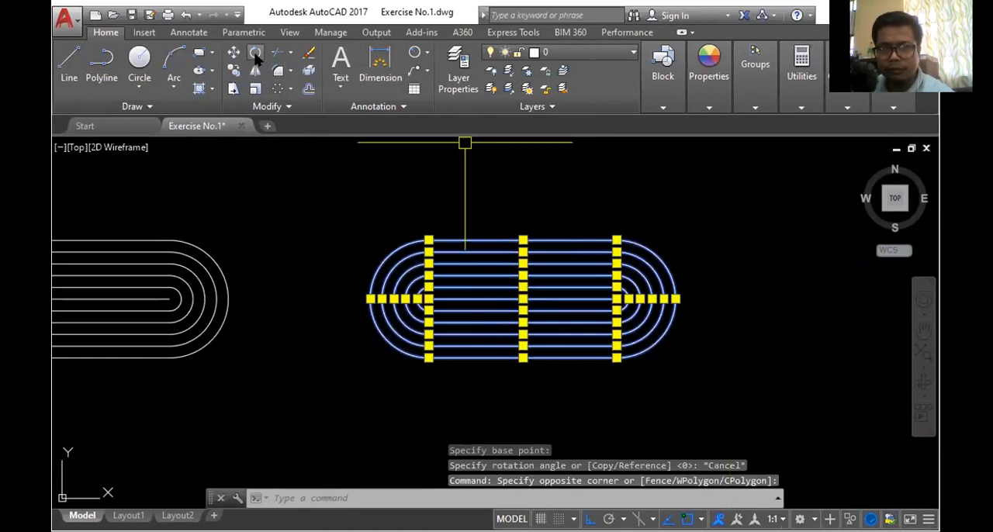
left_click(255, 53)
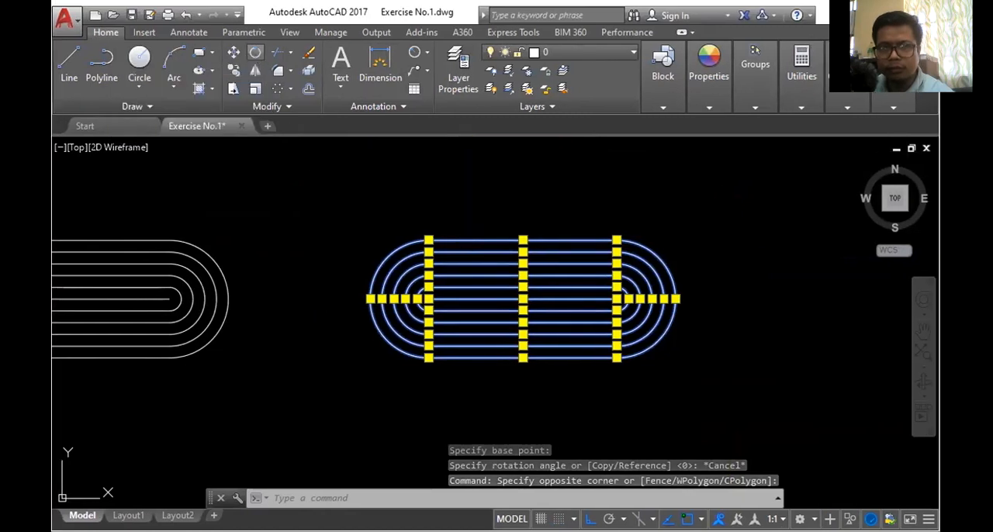
scroll(496, 314, "up", 2)
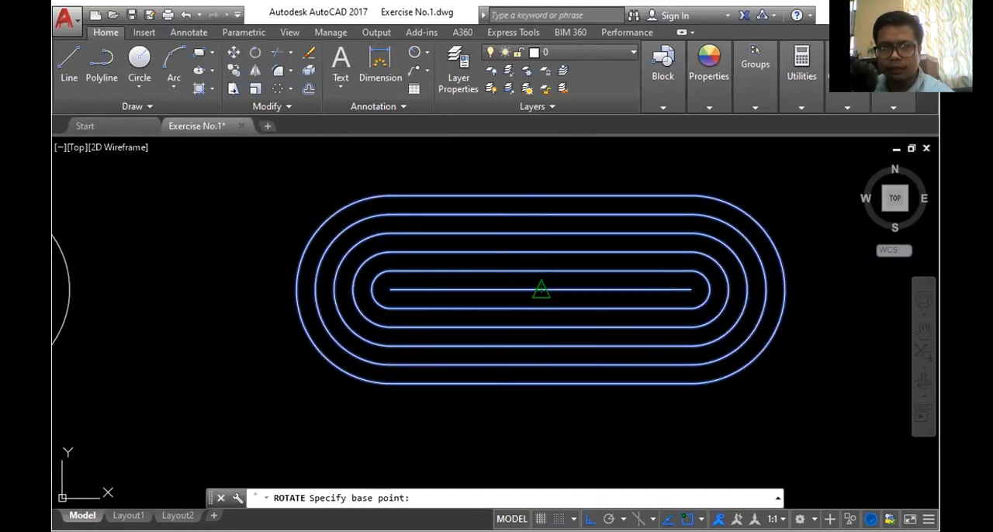
left_click(539, 290)
scroll(538, 290, "down", 2)
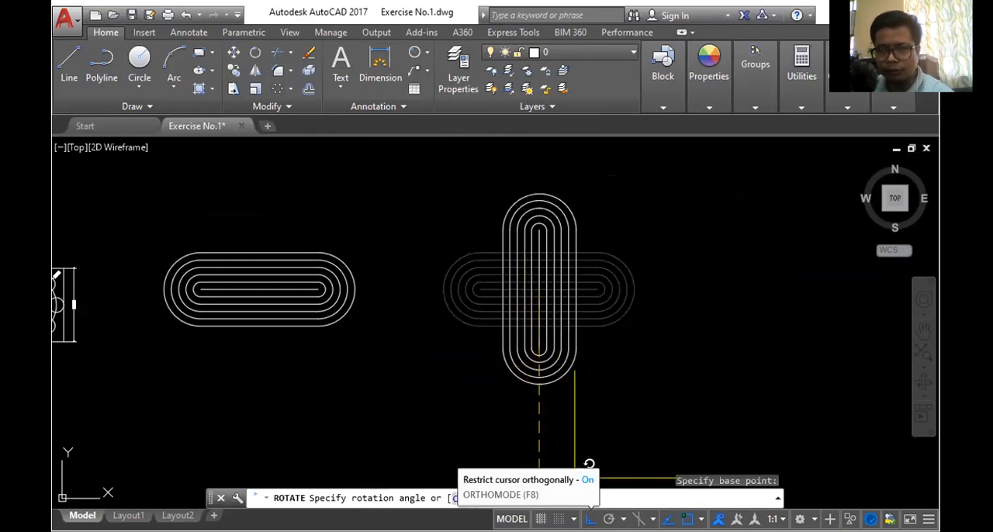
left_click(591, 519)
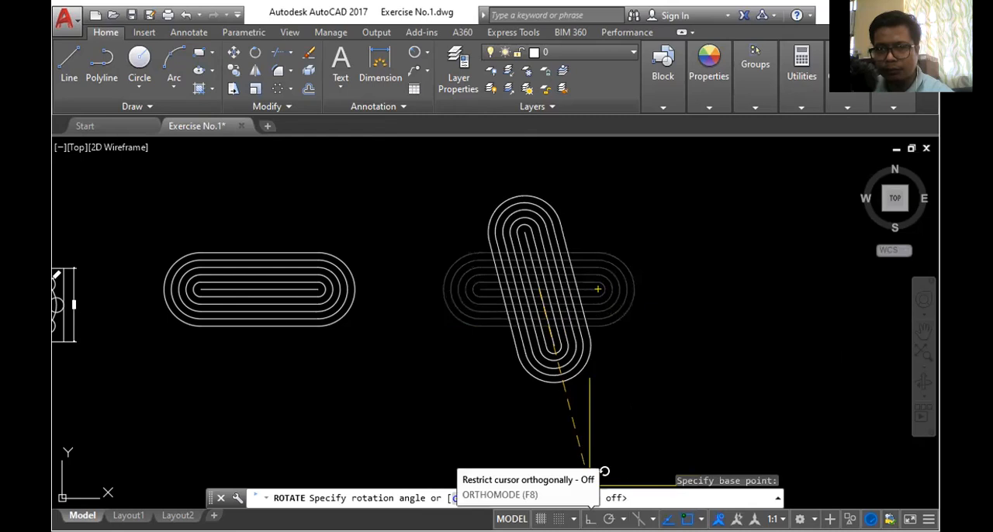
key("F8")
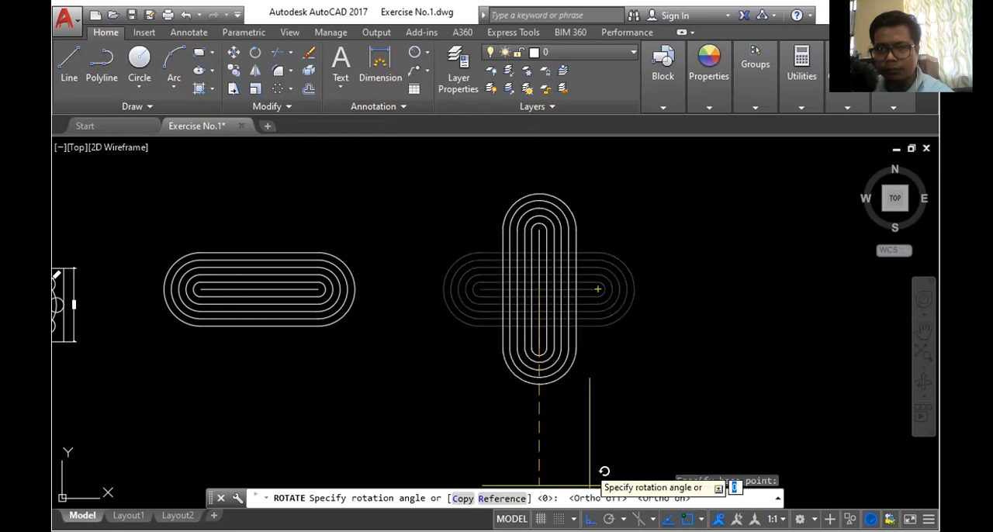
left_click(577, 409)
scroll(512, 256, "down", 3)
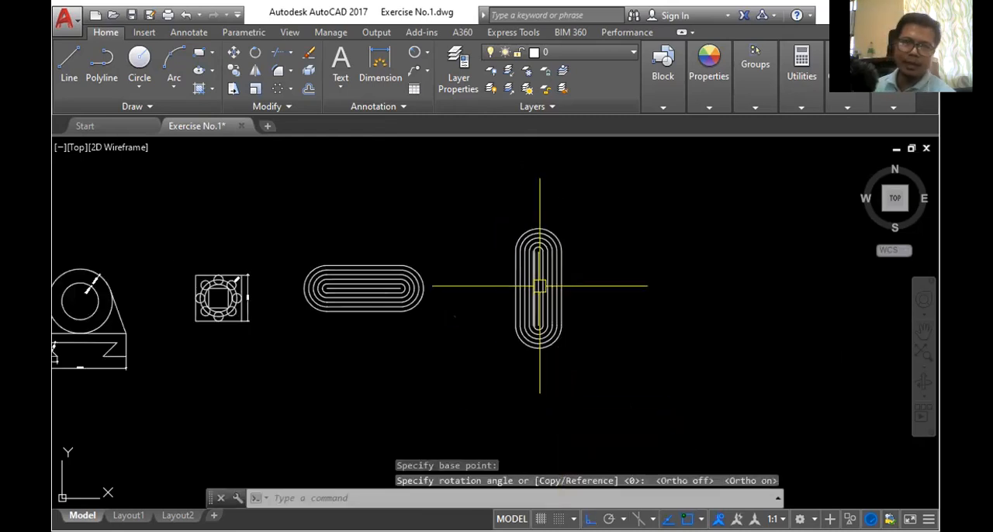
- Move the vertical figure by its middle line's midpoint onto the horizontal figure's middle-line midpoint, forming a cross
scroll(499, 243, "up", 2)
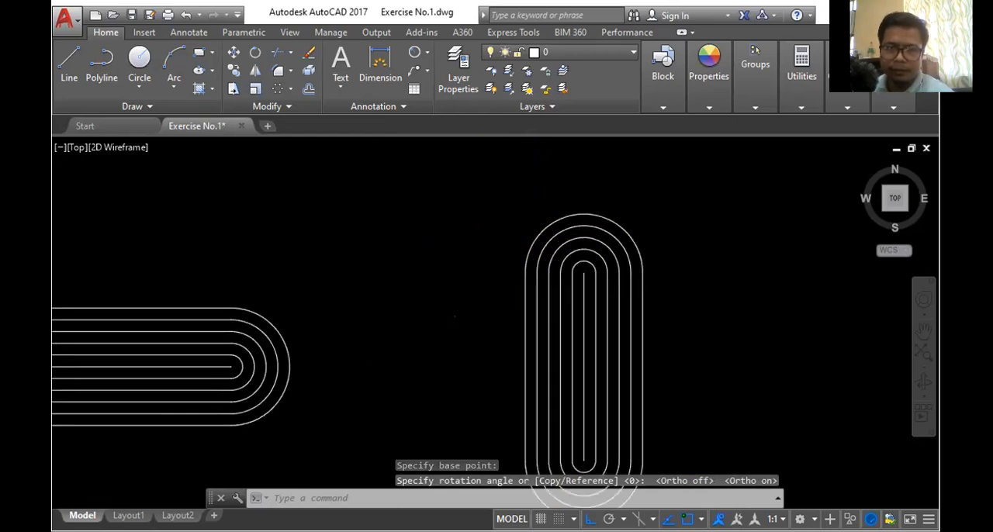
scroll(468, 199, "down", 2)
left_click(461, 192)
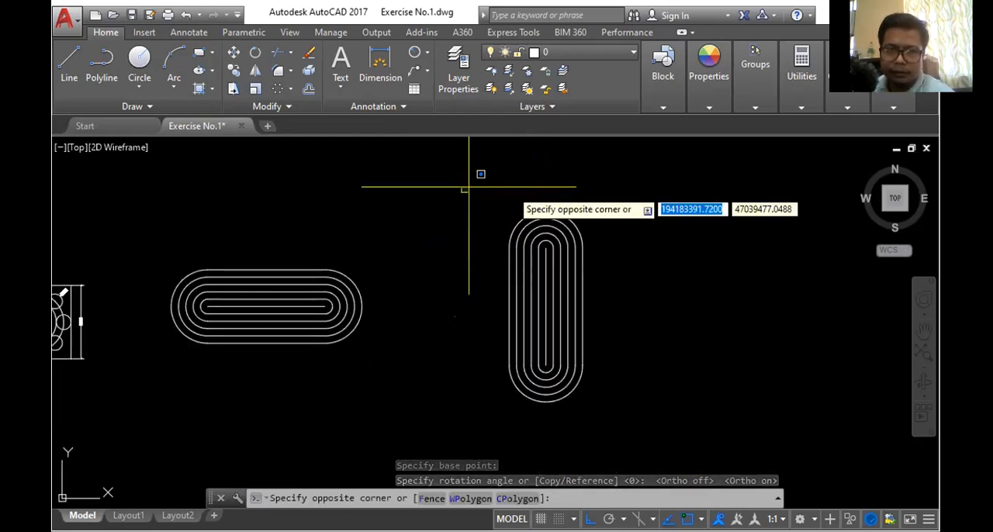
left_click(645, 441)
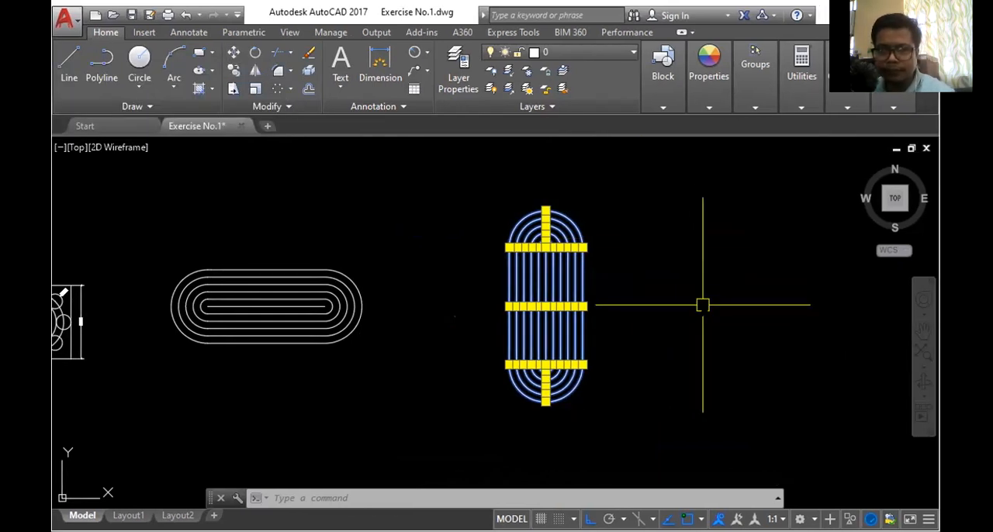
type("M")
key("Return")
scroll(572, 290, "up", 6)
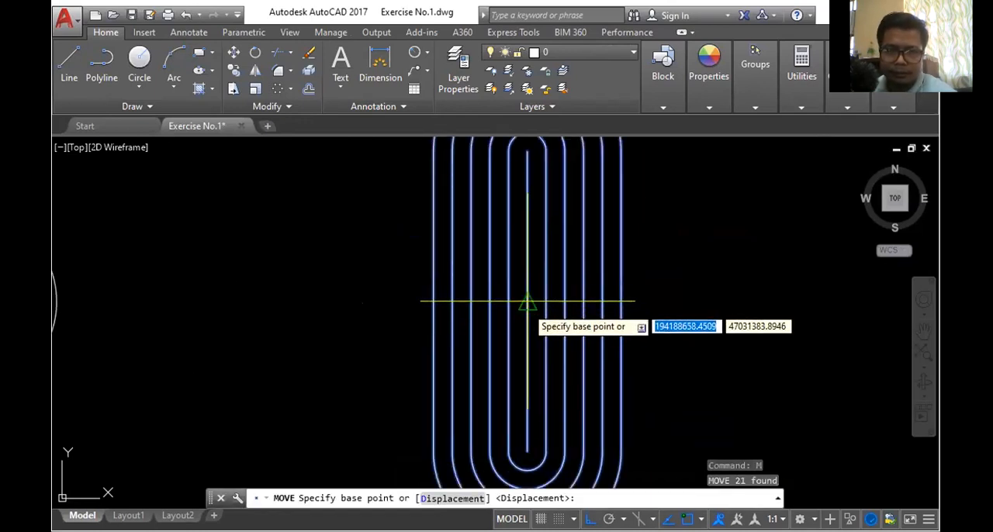
left_click(528, 301)
scroll(559, 291, "down", 4)
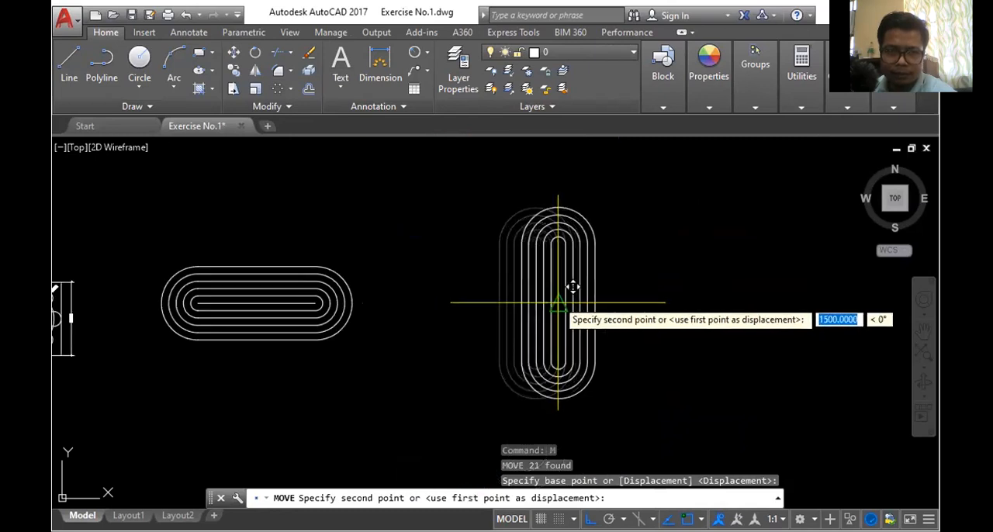
scroll(212, 319, "up", 4)
scroll(349, 315, "up", 2)
scroll(473, 296, "down", 2)
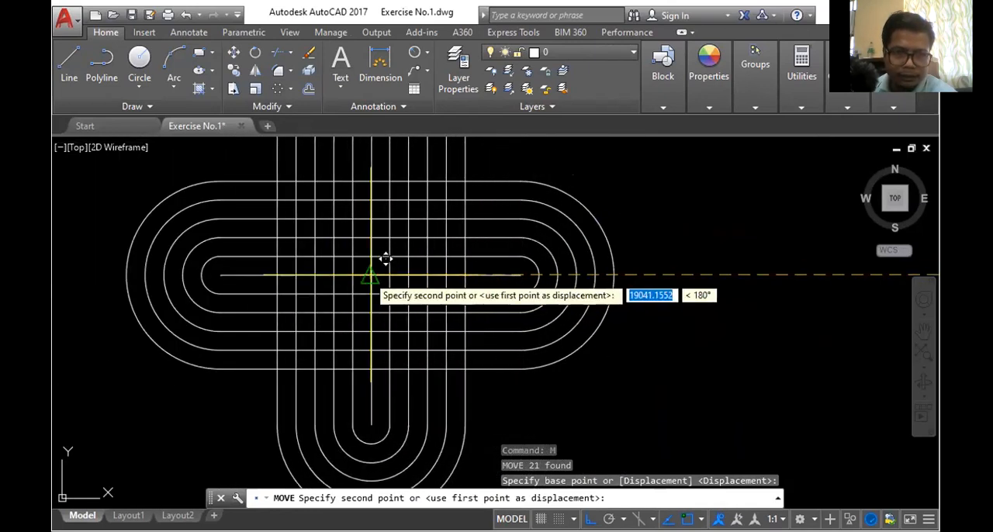
left_click(371, 275)
scroll(616, 290, "down", 4)
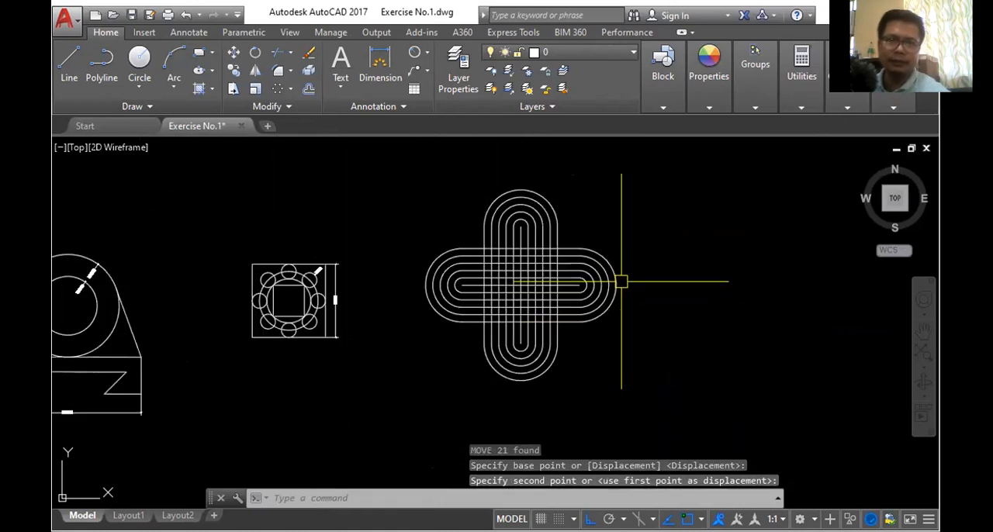
- Delete the middle lines of both the horizontal and the vertical figure
scroll(609, 280, "up", 4)
left_click(533, 292)
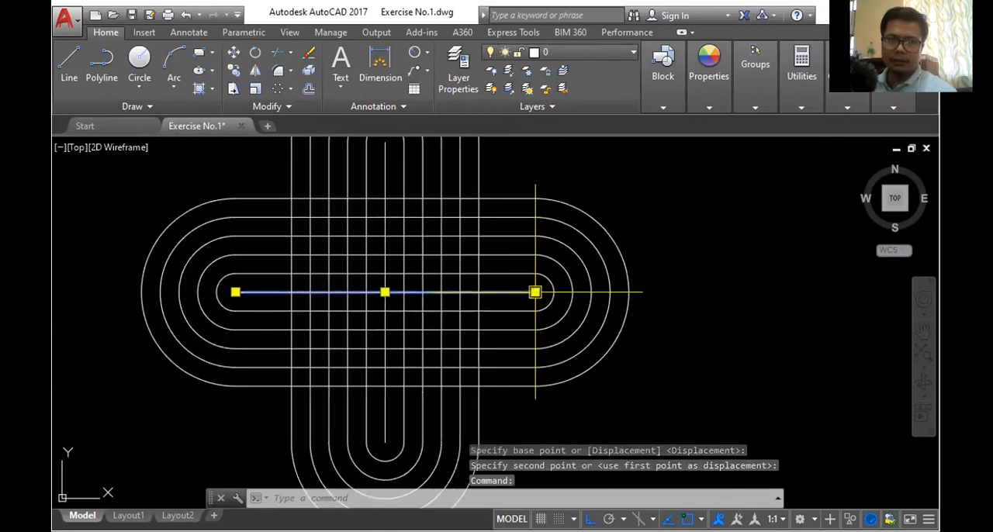
mouse_move(536, 291)
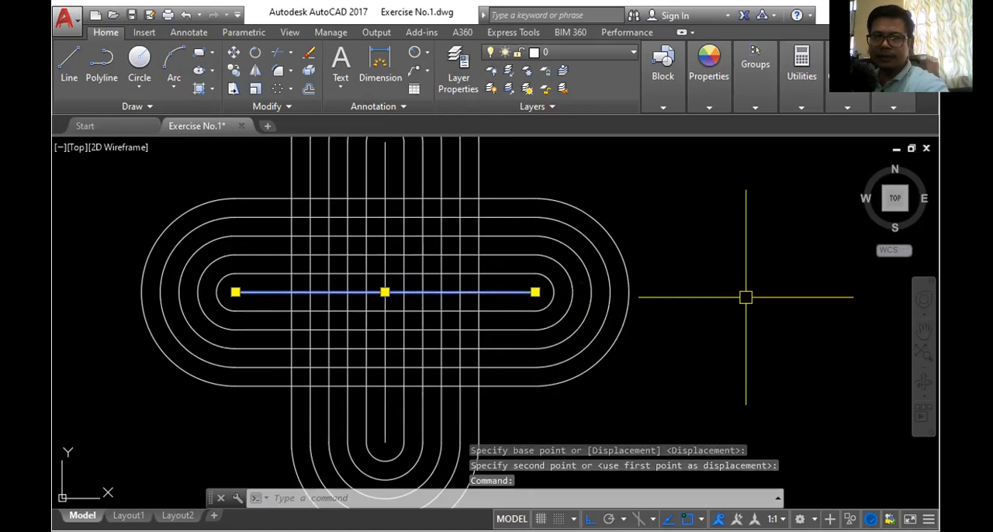
key("Delete")
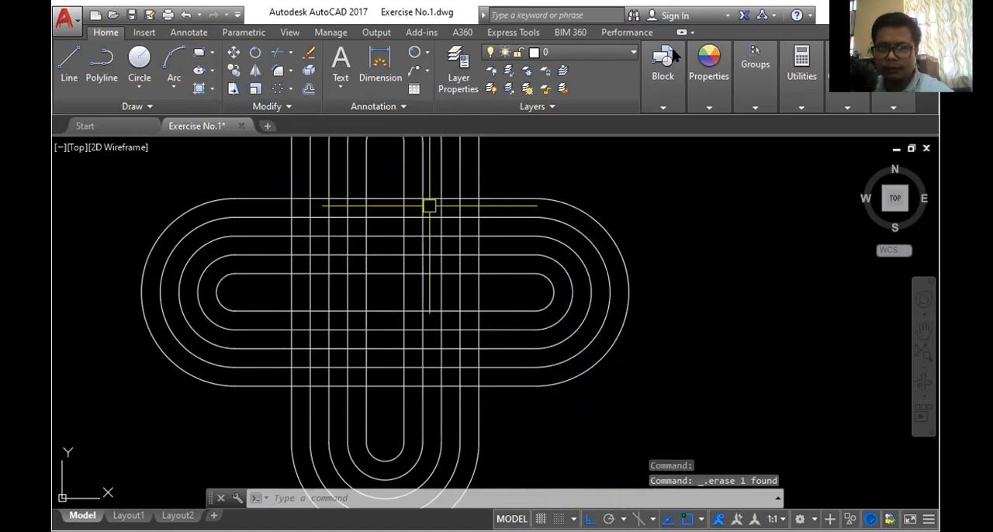
- Check Figure 4 in the Acrobat Reader PDF, and trim the right five vertical lines where they pass through the horizontal figure's upper band
key("alt+Tab")
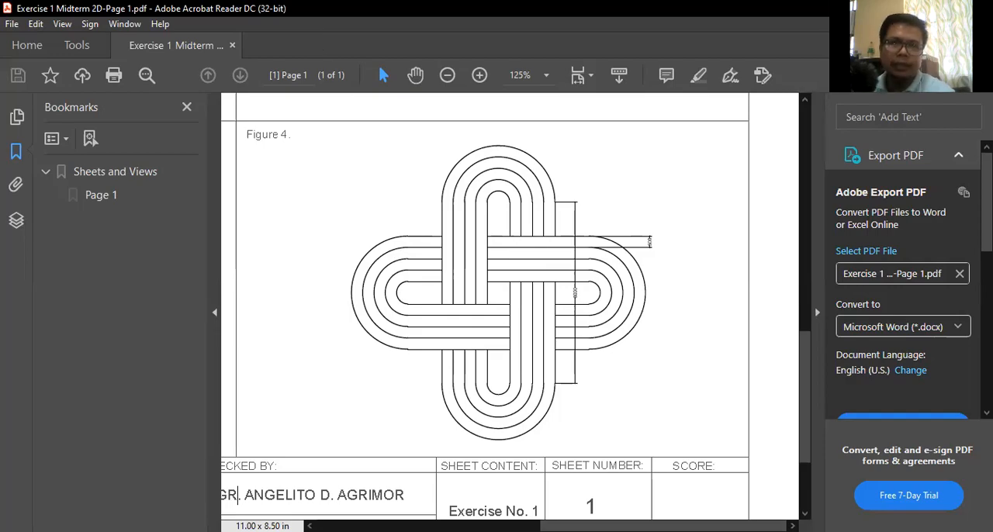
key("alt+Tab")
scroll(335, 194, "up", 2)
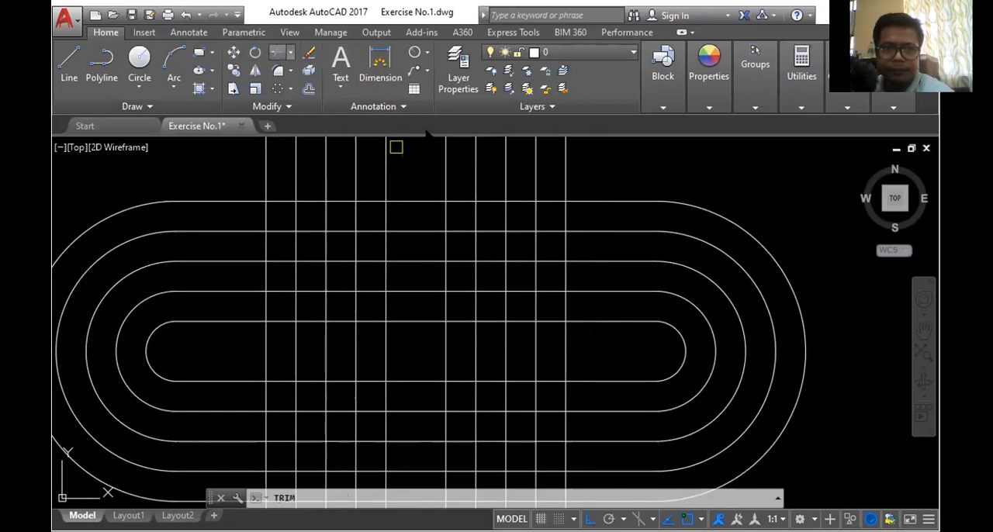
key("Return")
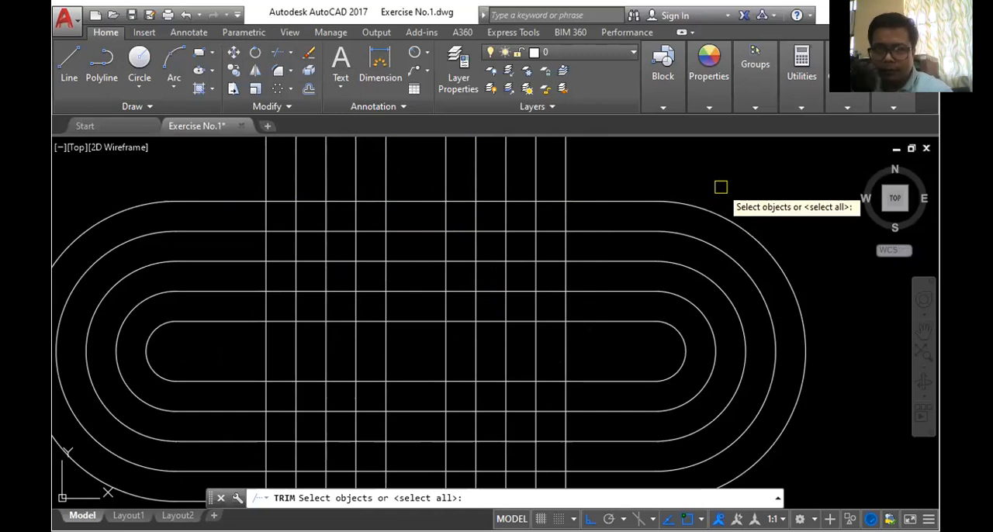
key("Return")
scroll(575, 215, "up", 2)
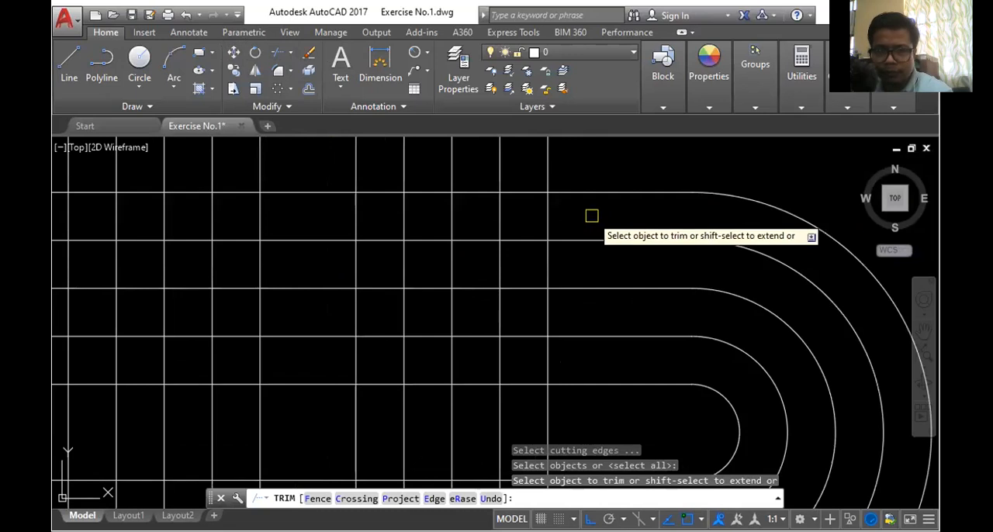
scroll(592, 216, "down", 4)
scroll(548, 219, "up", 4)
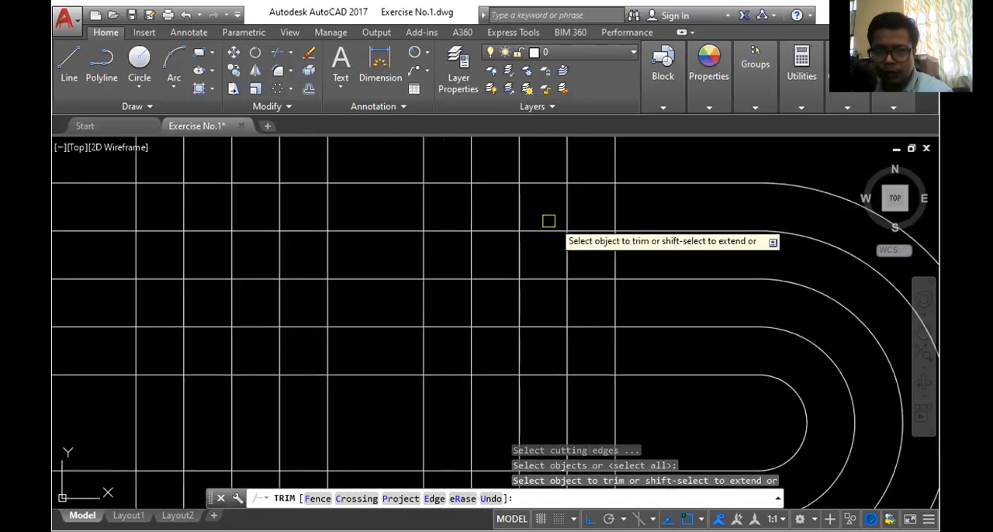
left_click(675, 205)
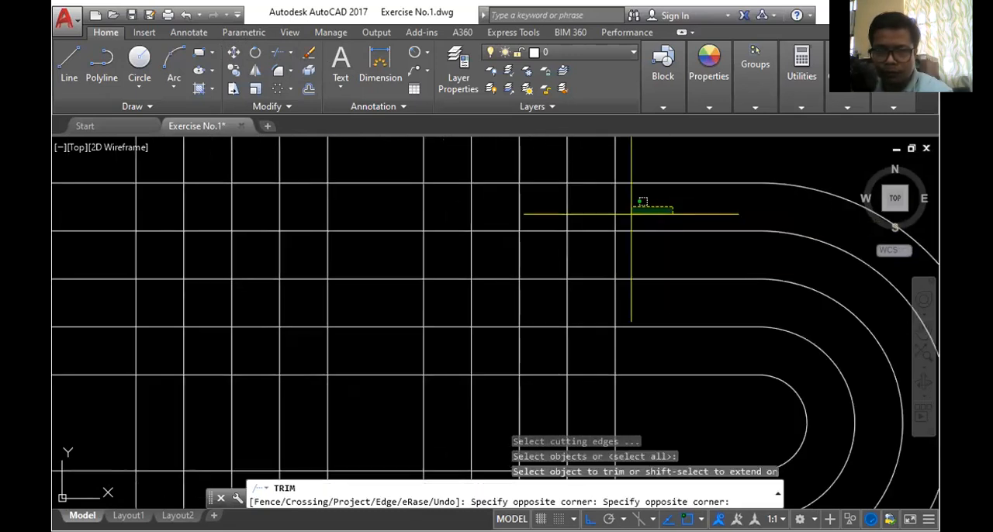
left_click(394, 218)
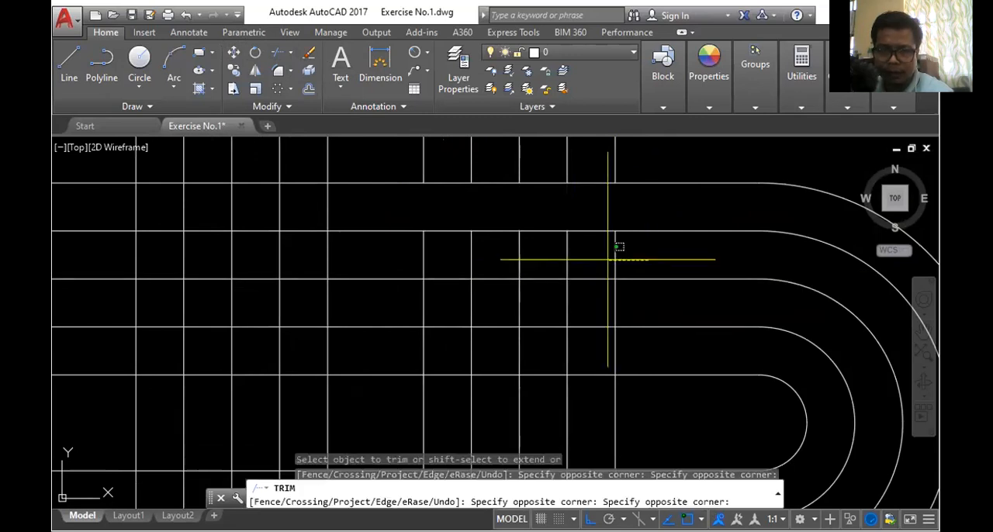
left_click(410, 247)
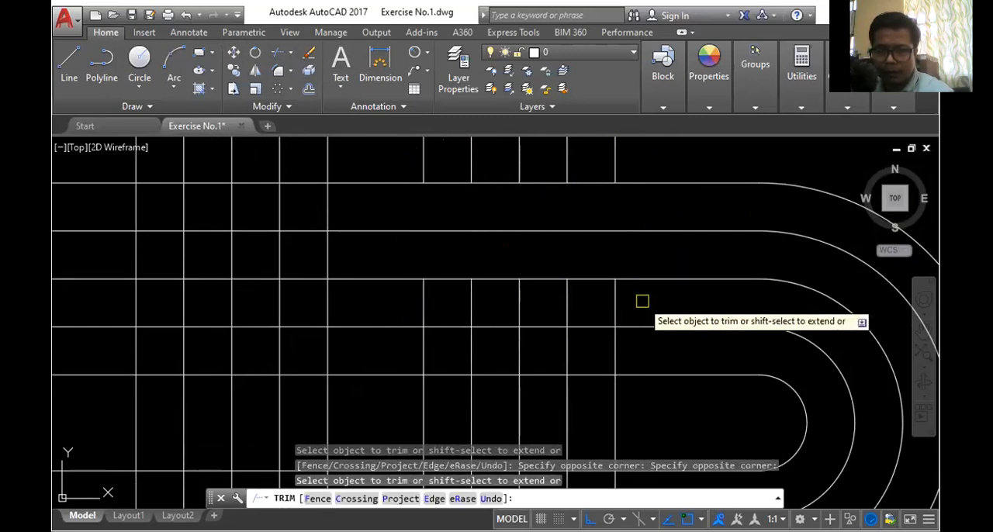
left_click(643, 301)
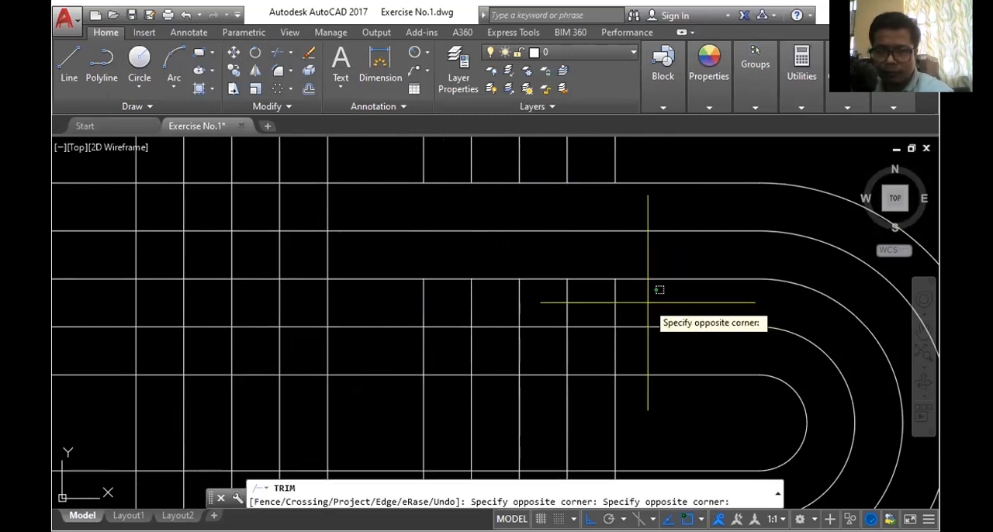
left_click(404, 298)
left_click(653, 352)
left_click(423, 351)
- Trim the horizontal figure's upper five lines where they pass between the left five vertical lines
scroll(528, 229, "down", 3)
scroll(406, 239, "up", 1)
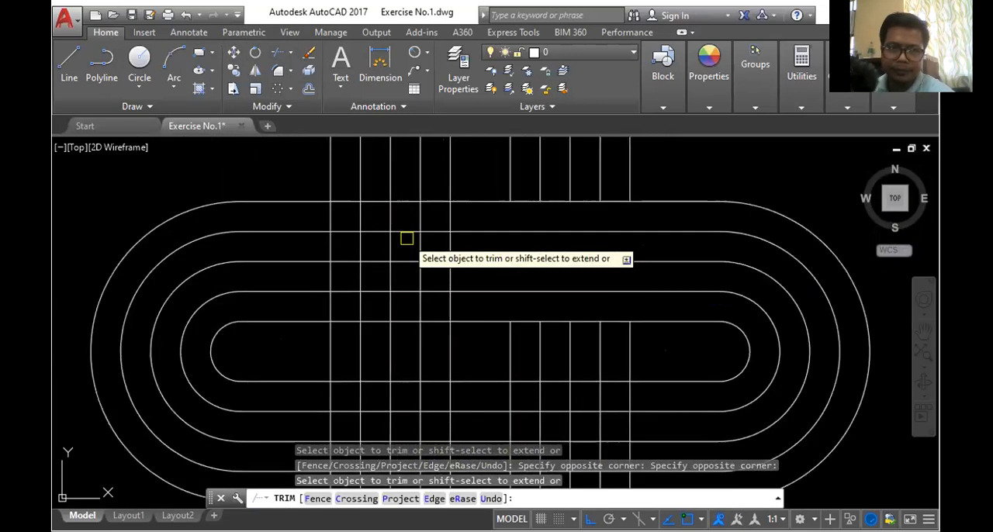
left_click(354, 182)
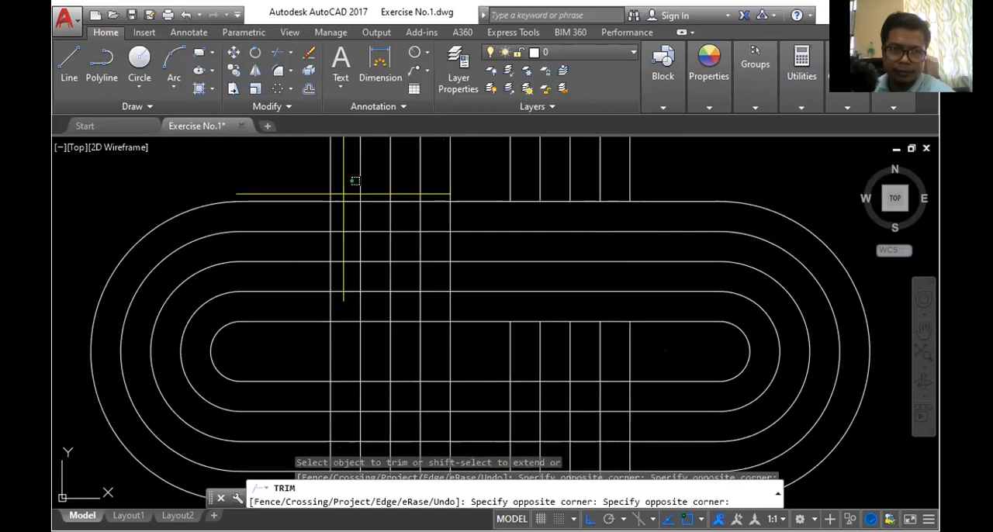
left_click(346, 436)
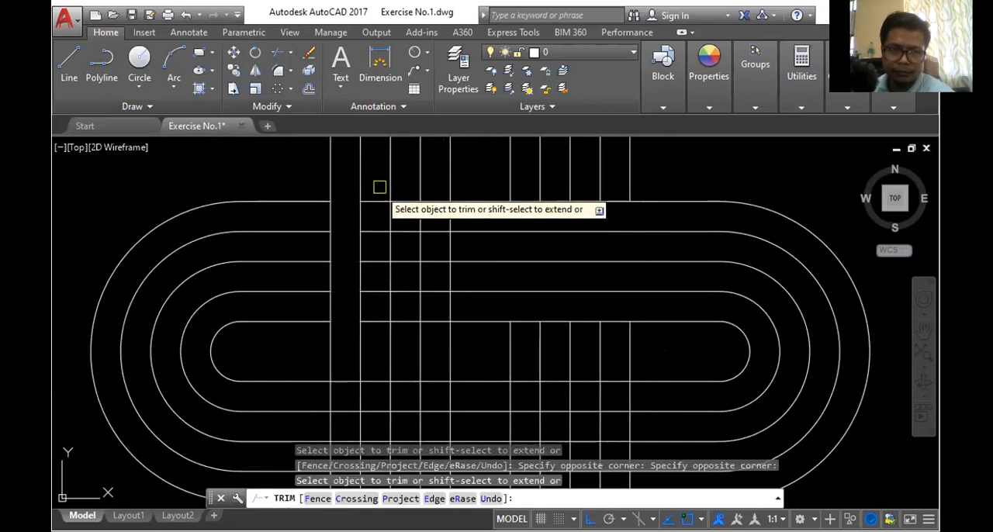
left_click(379, 187)
left_click(381, 343)
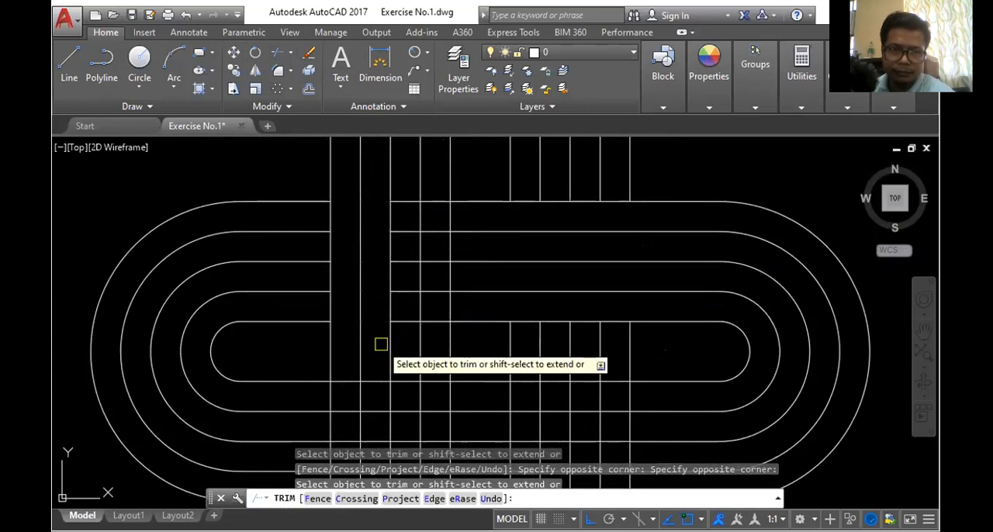
left_click(405, 186)
left_click(417, 310)
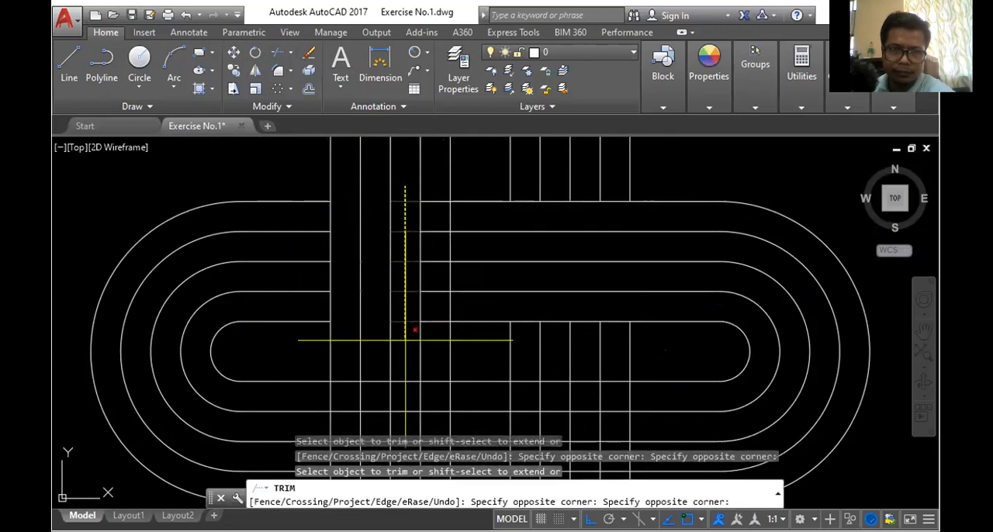
left_click(435, 182)
left_click(433, 346)
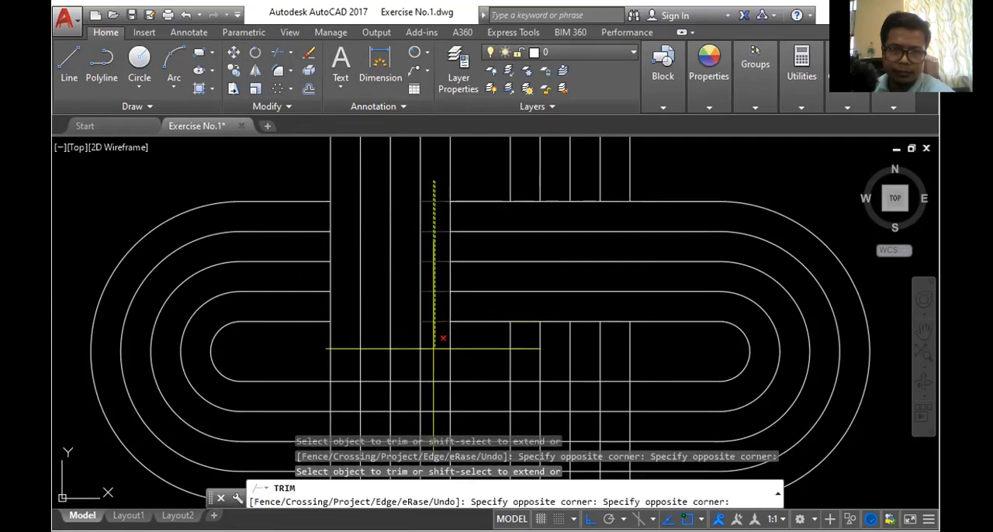
scroll(481, 233, "down", 2)
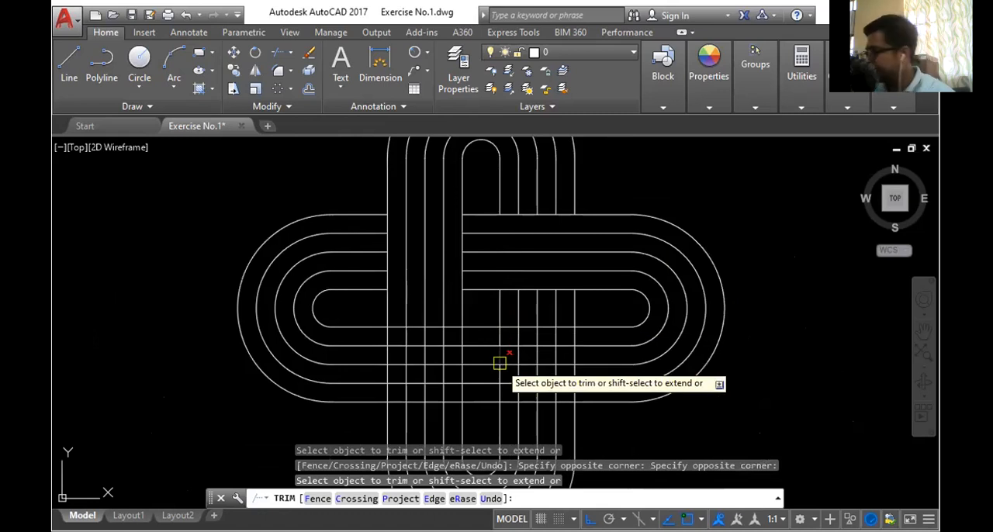
scroll(538, 284, "down", 3)
scroll(517, 350, "up", 5)
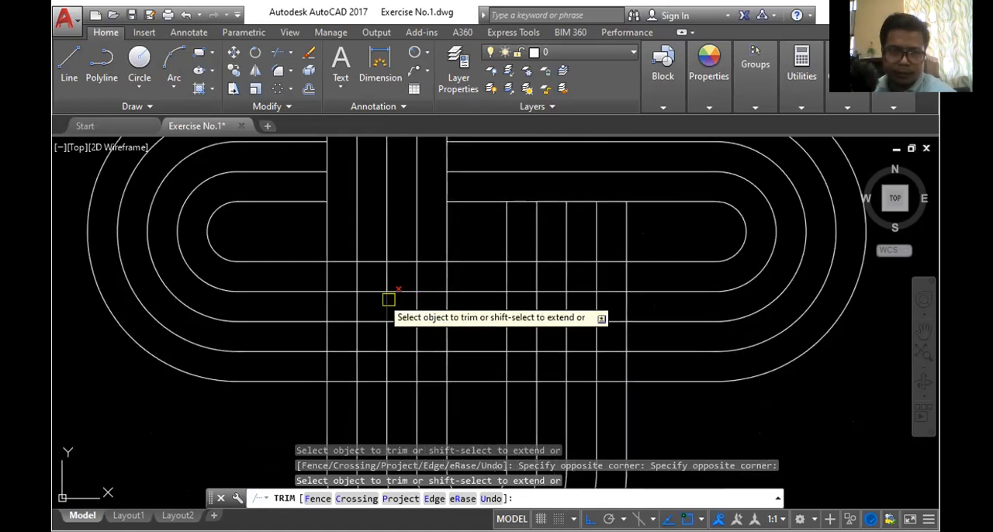
- Trim the left five vertical lines where they pass through the horizontal figure's lower band
left_click(296, 281)
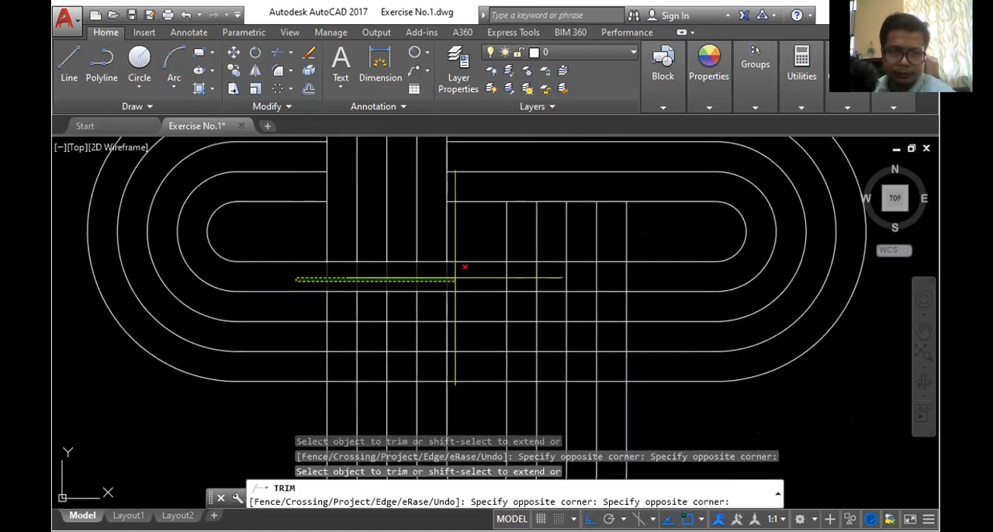
left_click(456, 278)
left_click(311, 310)
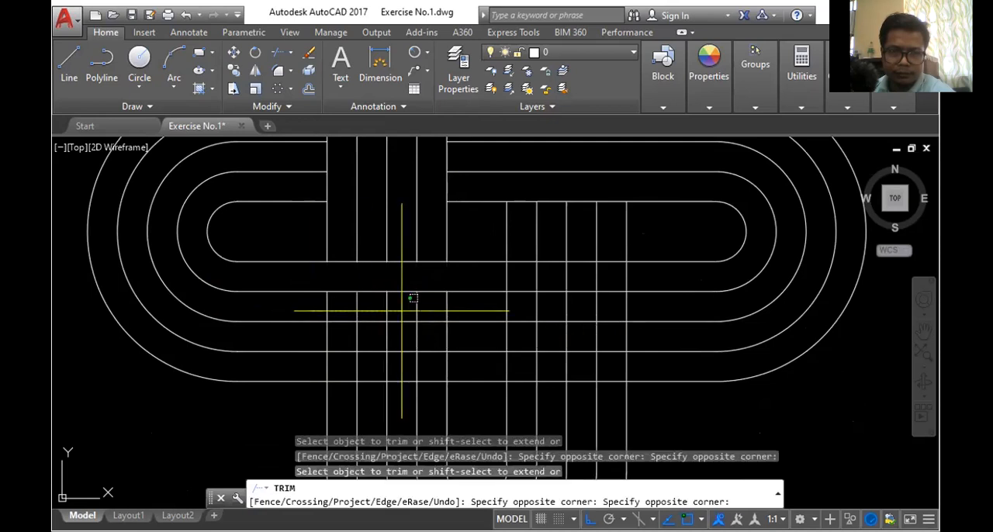
left_click(466, 308)
left_click(313, 338)
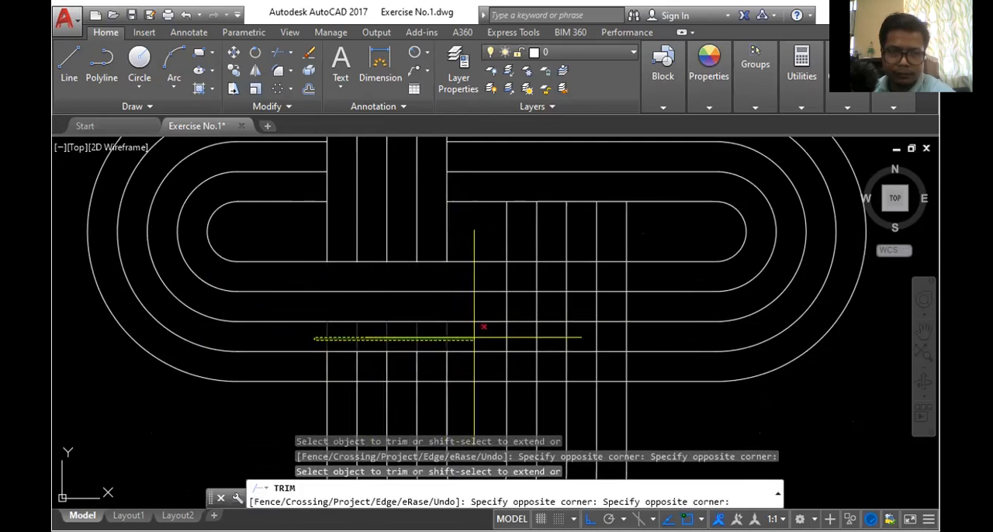
left_click(475, 338)
left_click(302, 366)
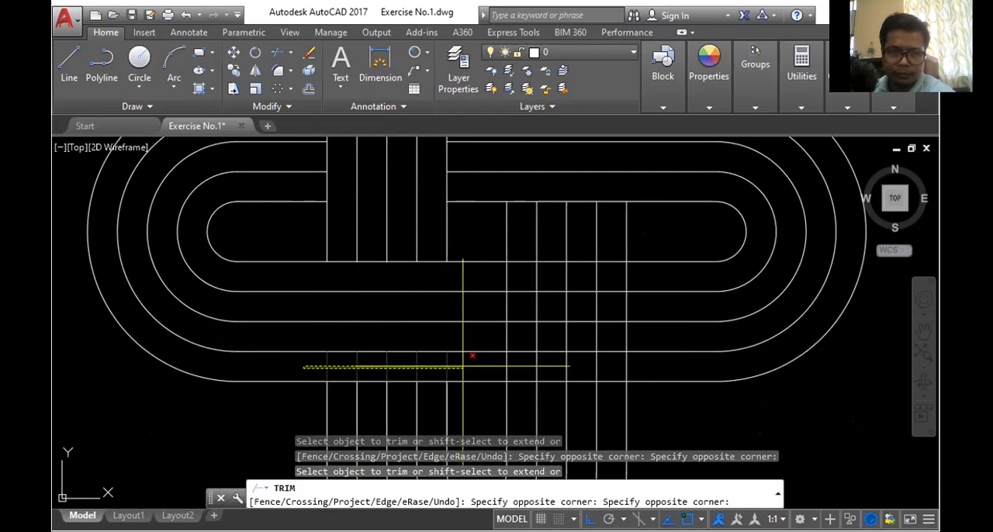
left_click(472, 355)
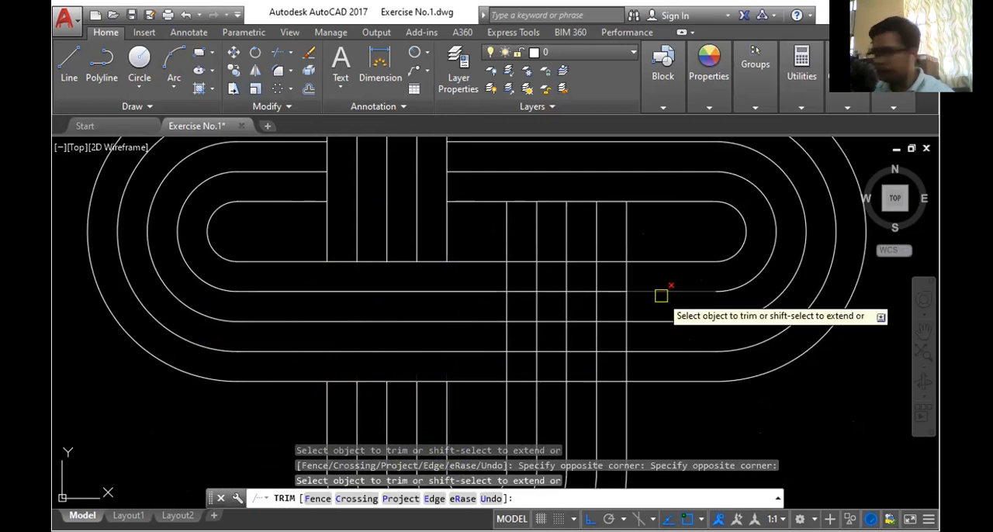
- Trim the horizontal figure's lower five lines where they pass between the right five vertical lines
scroll(546, 328, "up", 4)
scroll(541, 326, "down", 2)
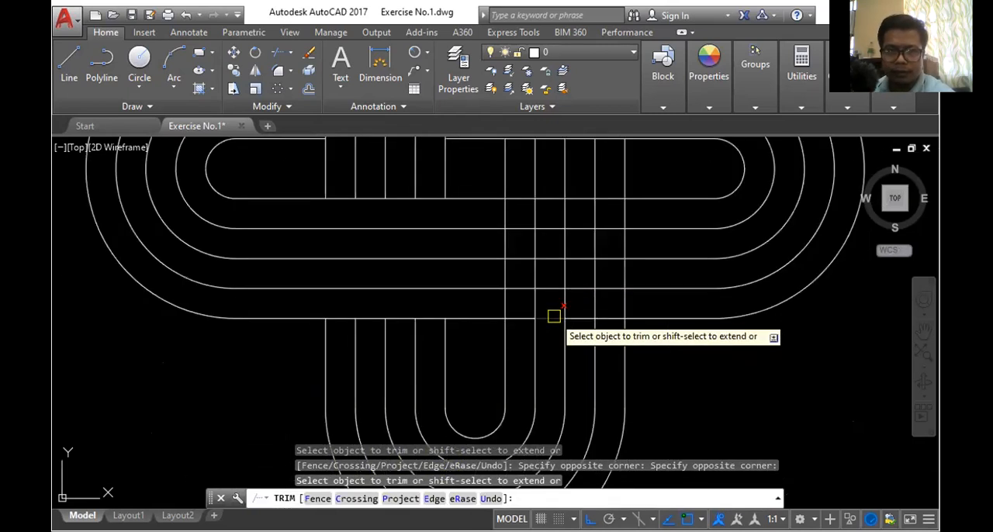
left_click(521, 180)
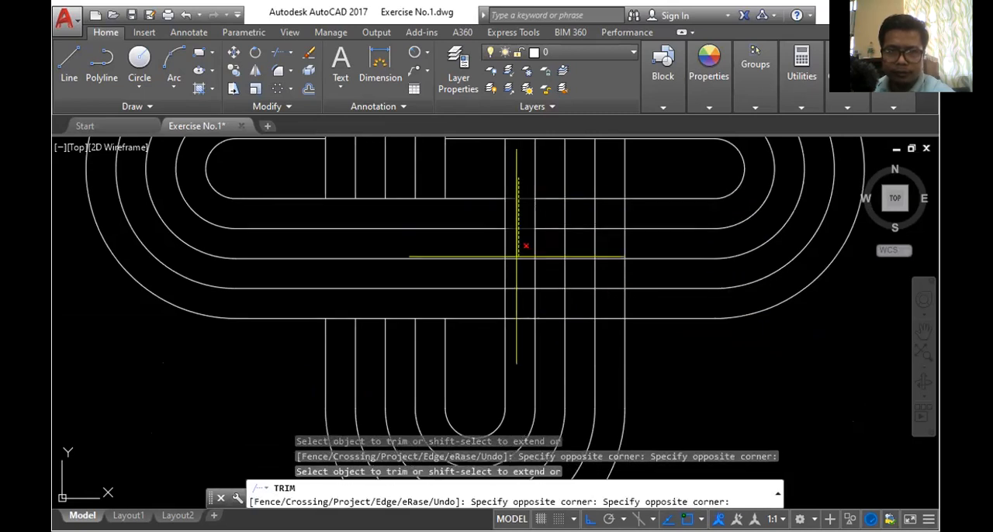
left_click(520, 358)
left_click(554, 180)
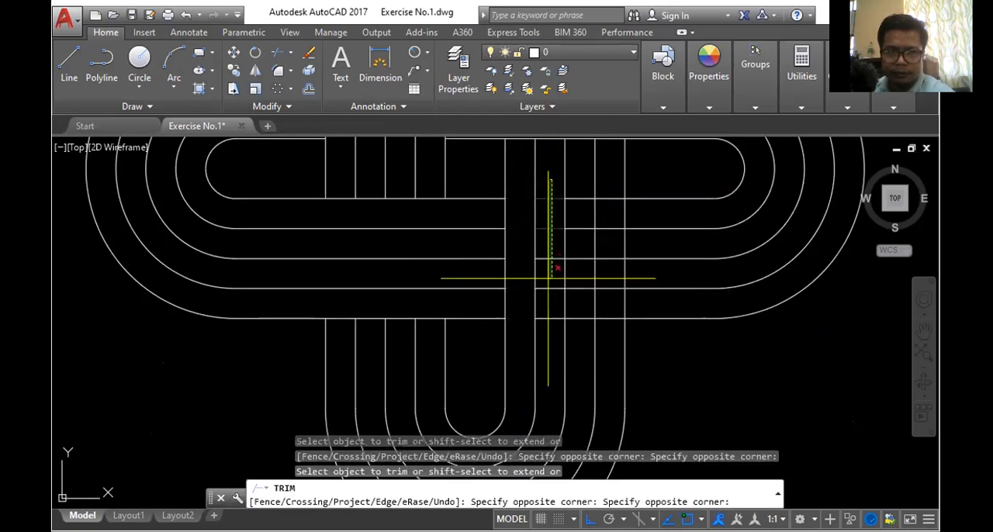
left_click(554, 333)
left_click(580, 171)
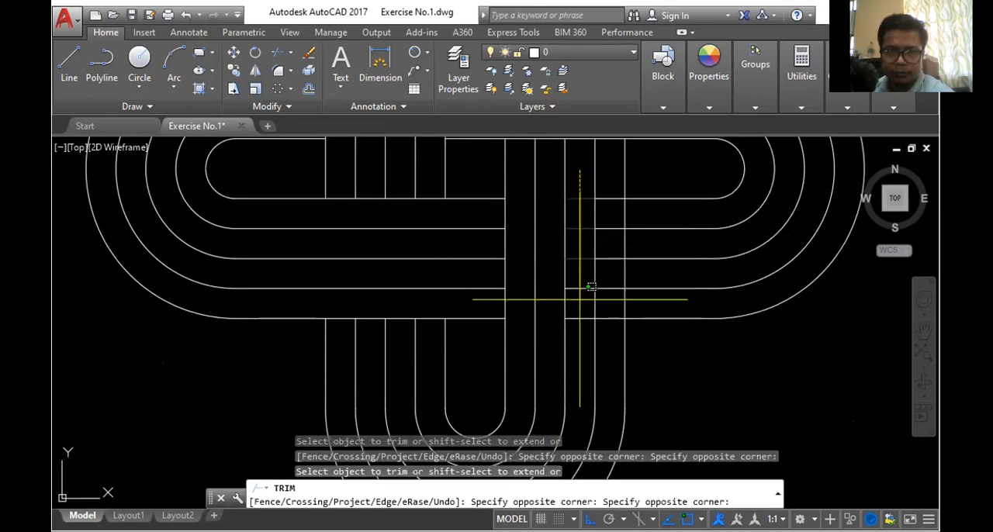
left_click(588, 359)
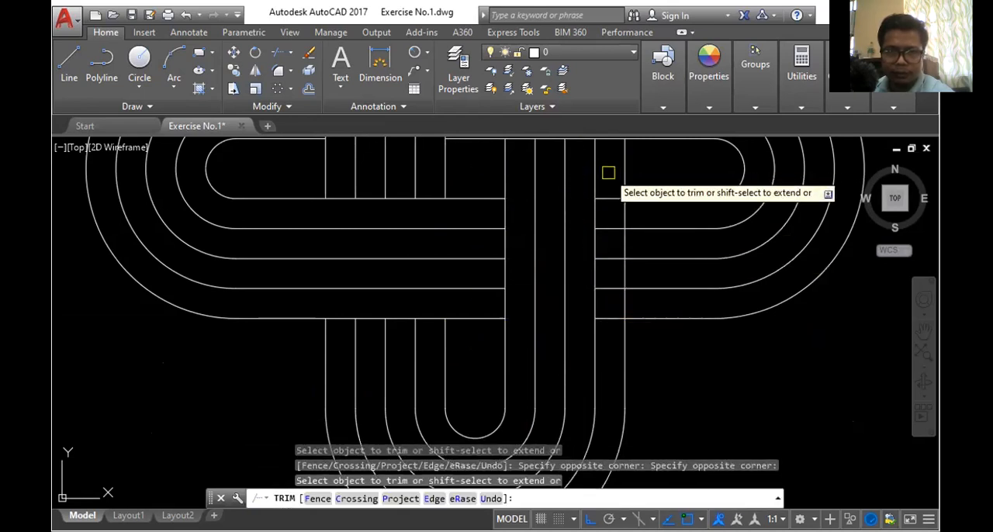
left_click(608, 173)
left_click(623, 335)
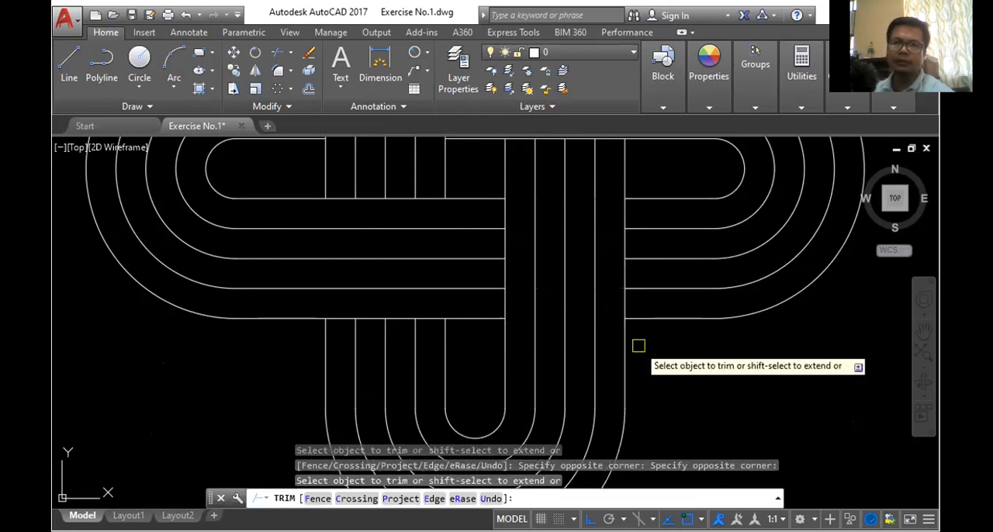
key("Escape")
- Examine the whole interlaced figure to check its over-under weave at all four crossings
scroll(639, 344, "down", 4)
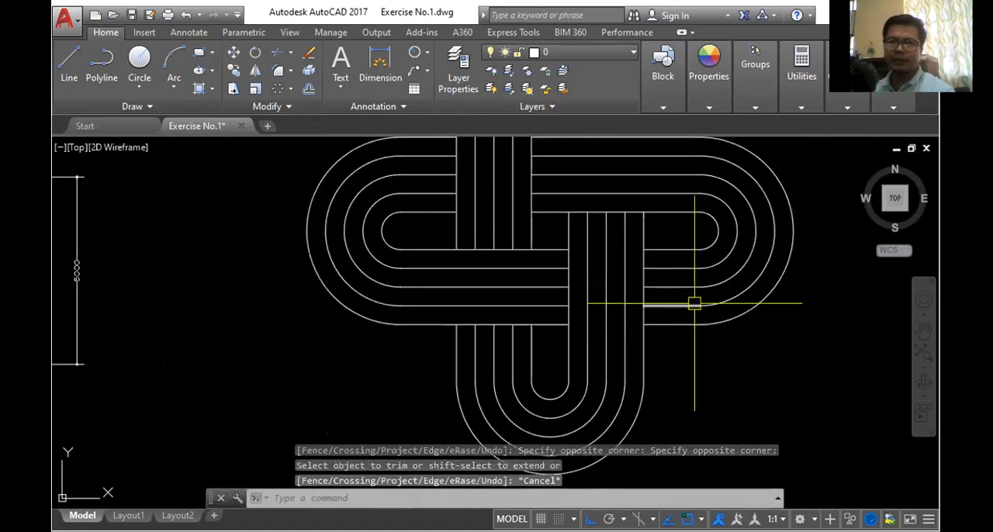
scroll(625, 194, "down", 6)
scroll(644, 209, "up", 4)
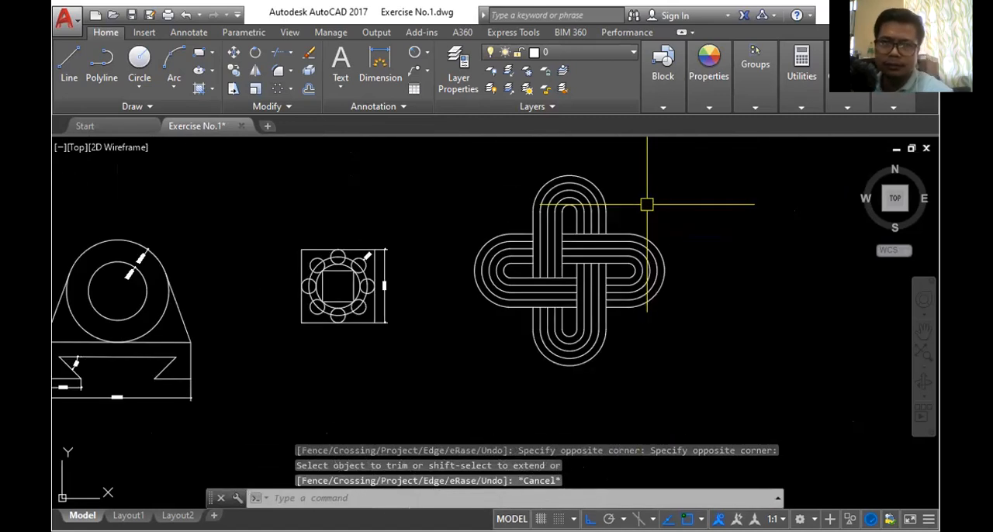
scroll(642, 208, "up", 3)
scroll(641, 198, "down", 3)
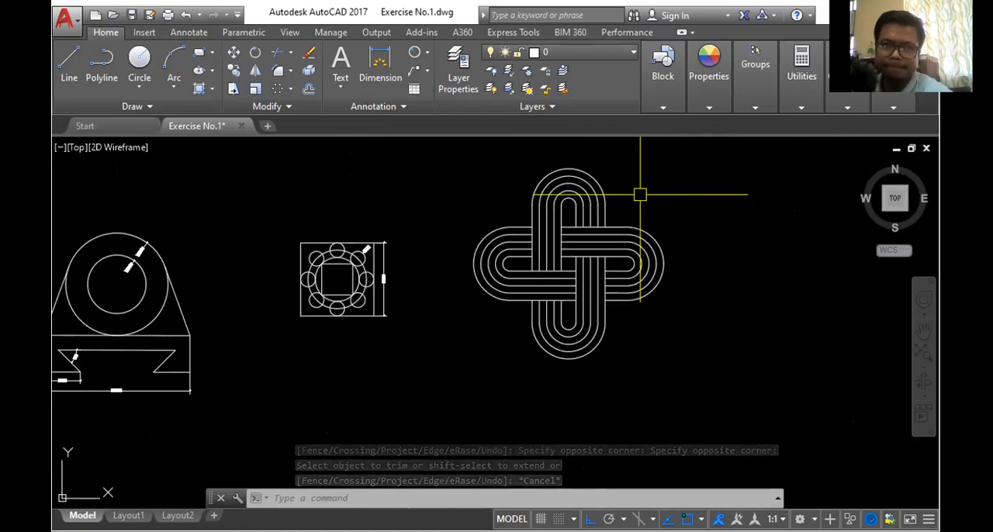
scroll(633, 203, "up", 2)
scroll(606, 188, "up", 2)
scroll(607, 189, "down", 2)
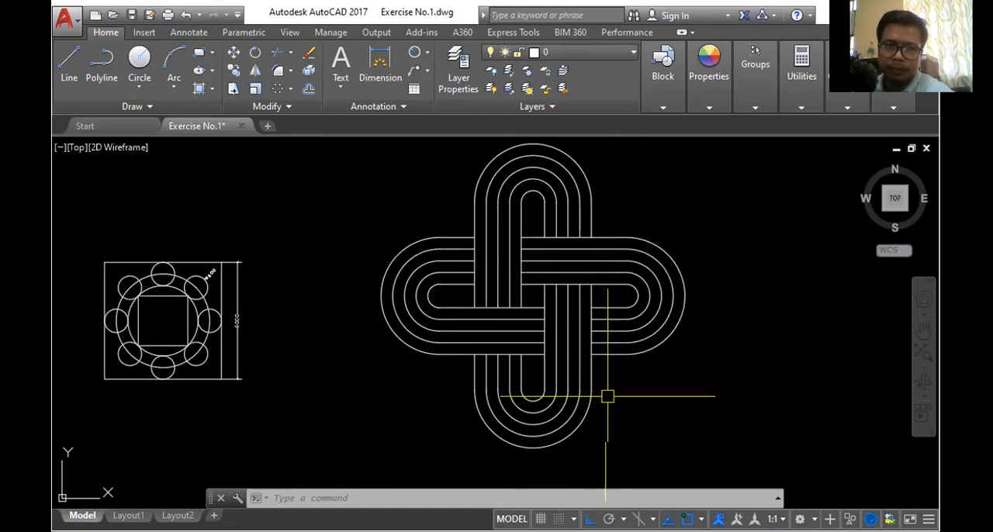
scroll(613, 253, "down", 2)
scroll(625, 225, "up", 2)
scroll(627, 215, "down", 2)
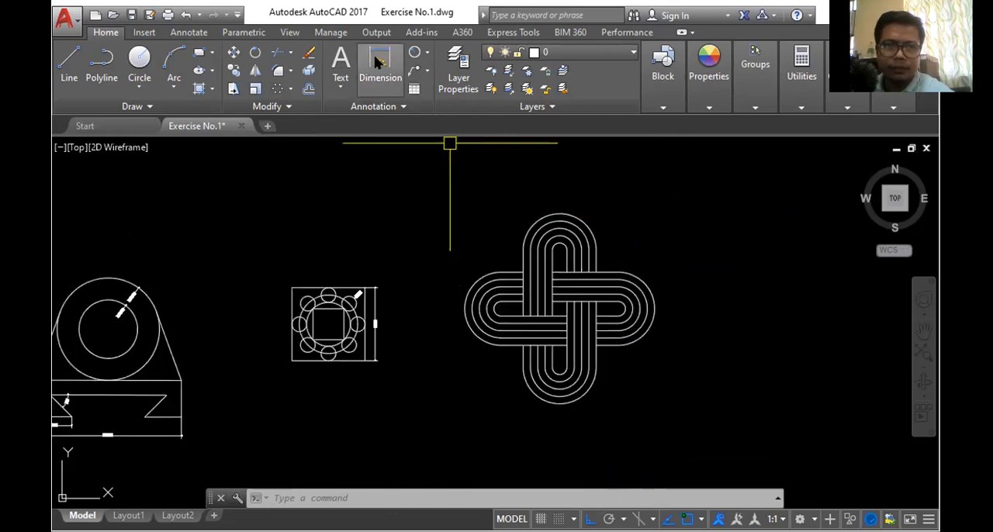
- Dimension the straight length of the vertical figure's outer right line, placing the dimension just beyond the horizontal figure's right end
left_click(380, 68)
scroll(598, 260, "up", 4)
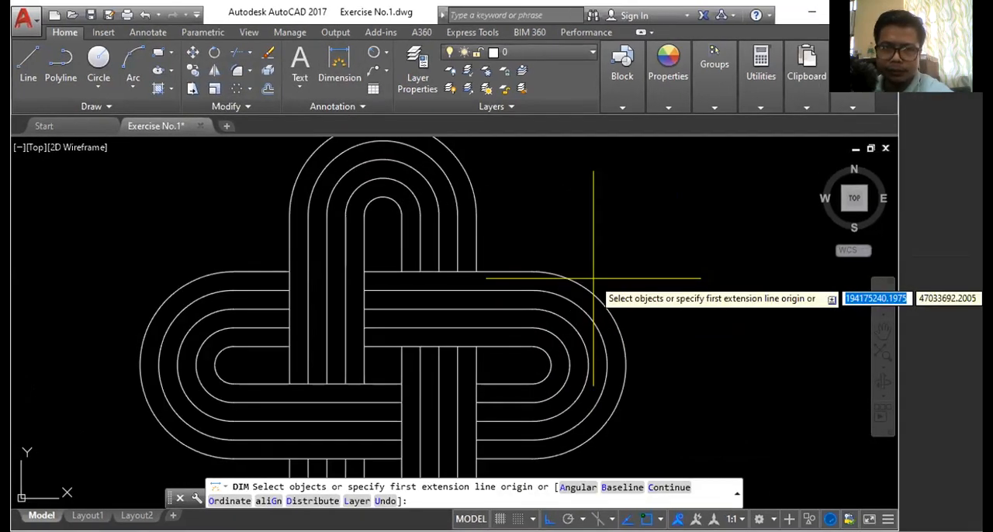
left_click(518, 215)
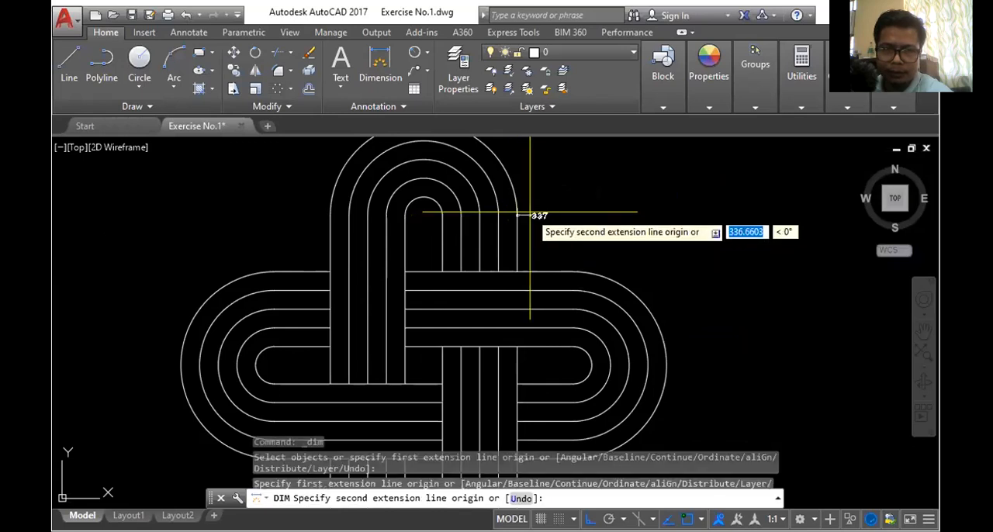
scroll(530, 211, "down", 2)
scroll(513, 367, "up", 4)
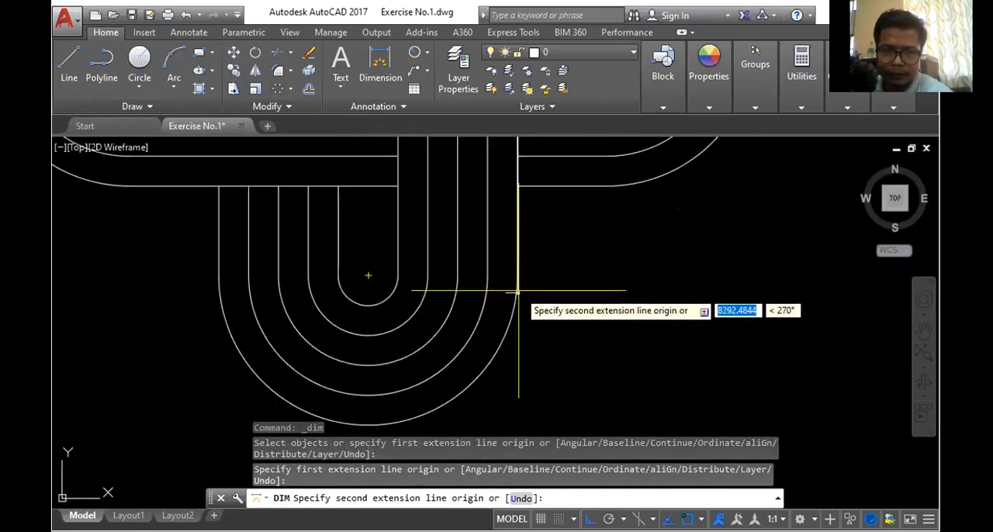
left_click(517, 276)
scroll(518, 276, "down", 6)
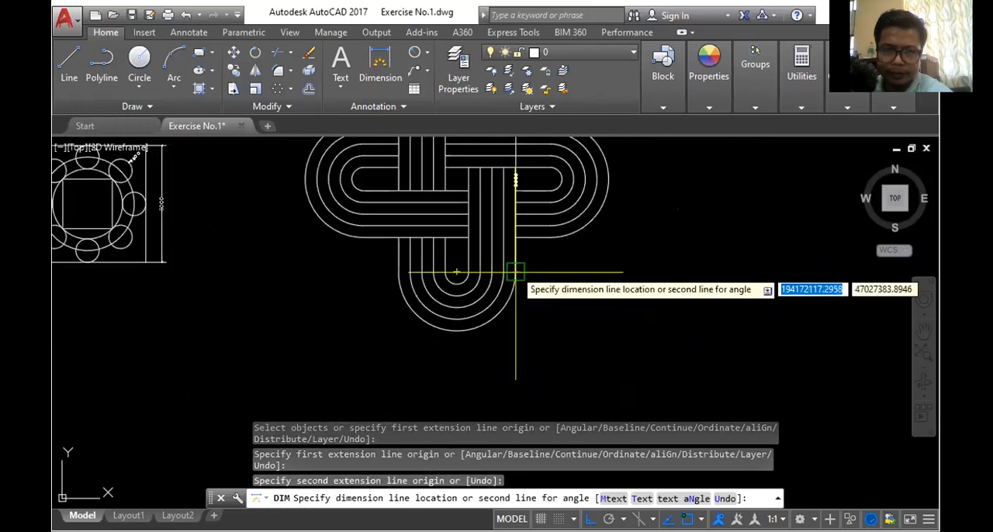
scroll(523, 234, "up", 4)
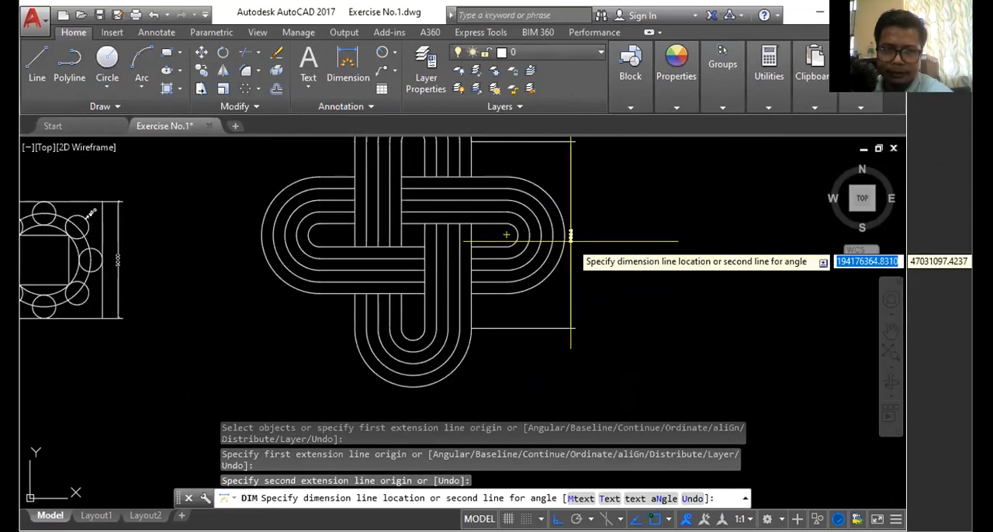
left_click(578, 236)
- Dimension the spacing between the horizontal figure's two outermost upper lines, placing the dimension near its right end
scroll(504, 181, "up", 3)
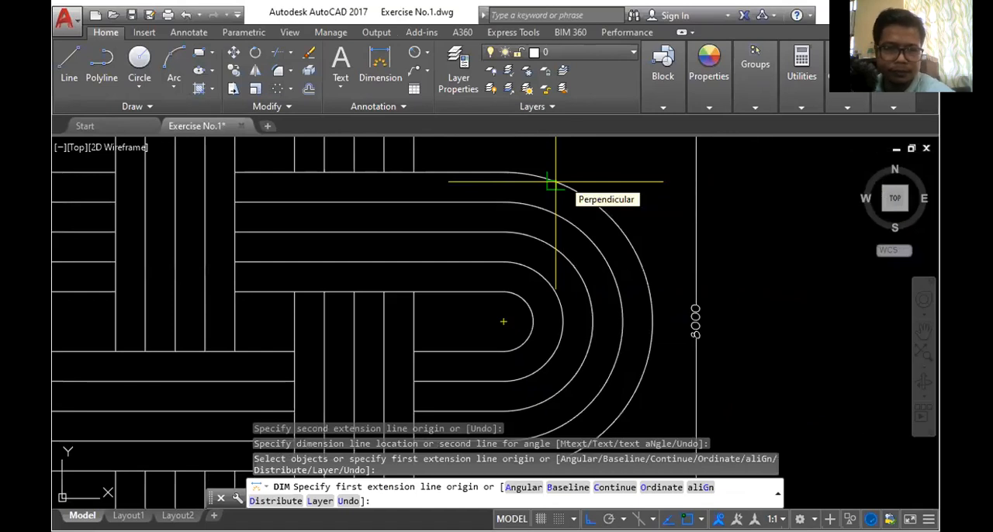
left_click(502, 172)
left_click(503, 201)
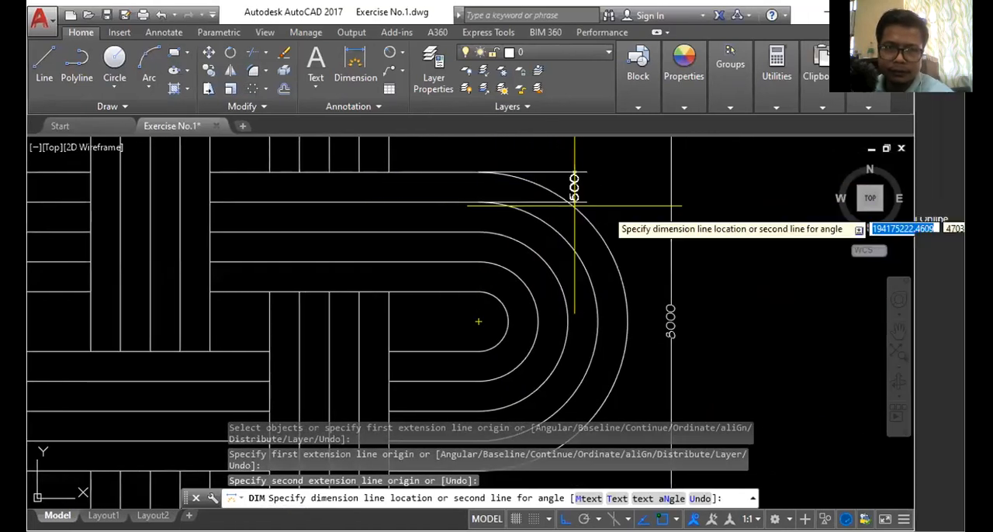
left_click(596, 211)
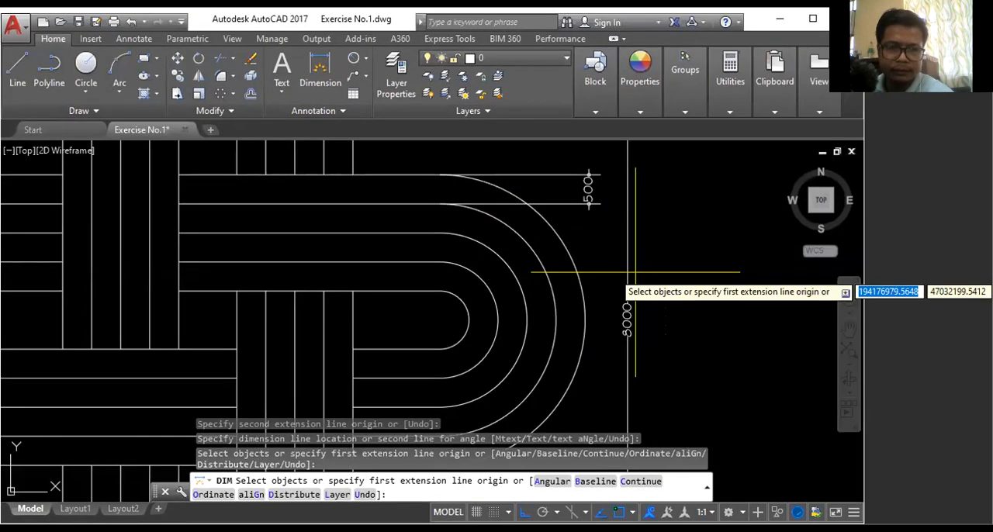
key("Escape")
scroll(652, 209, "down", 2)
scroll(694, 266, "down", 3)
scroll(699, 299, "up", 2)
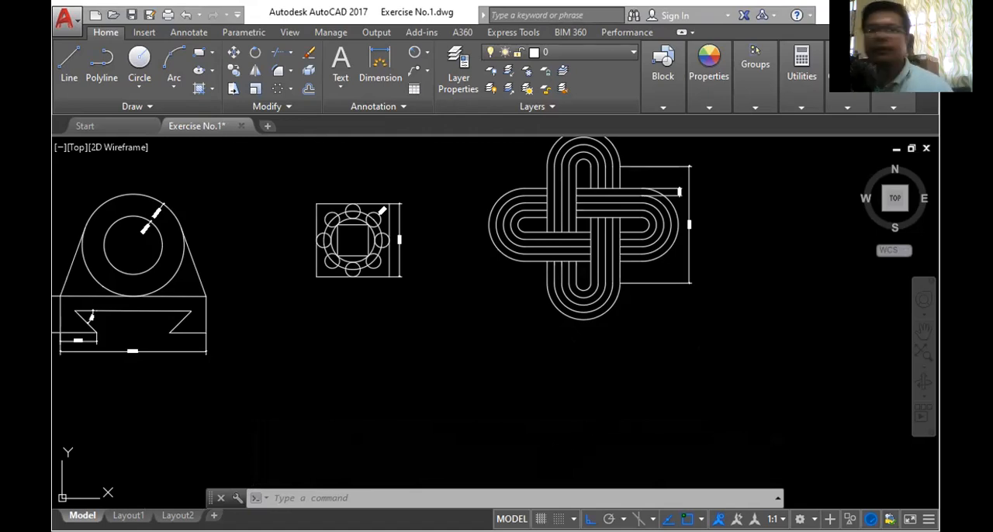
scroll(558, 339, "down", 1)
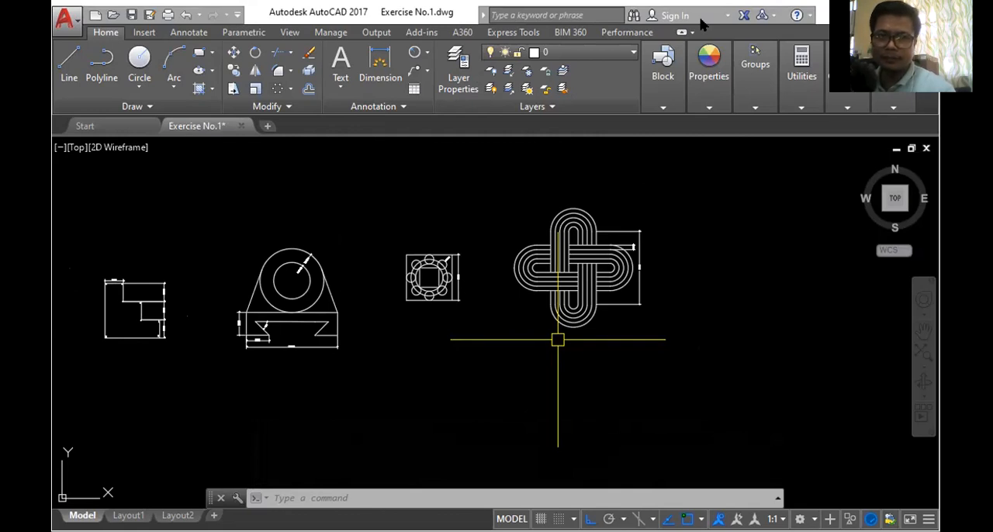
- Switch to Acrobat Reader, open Exercise 1 Midterm 2D-Page 2.pdf, and view Figure 5 at 100% zoom
key("alt+Tab")
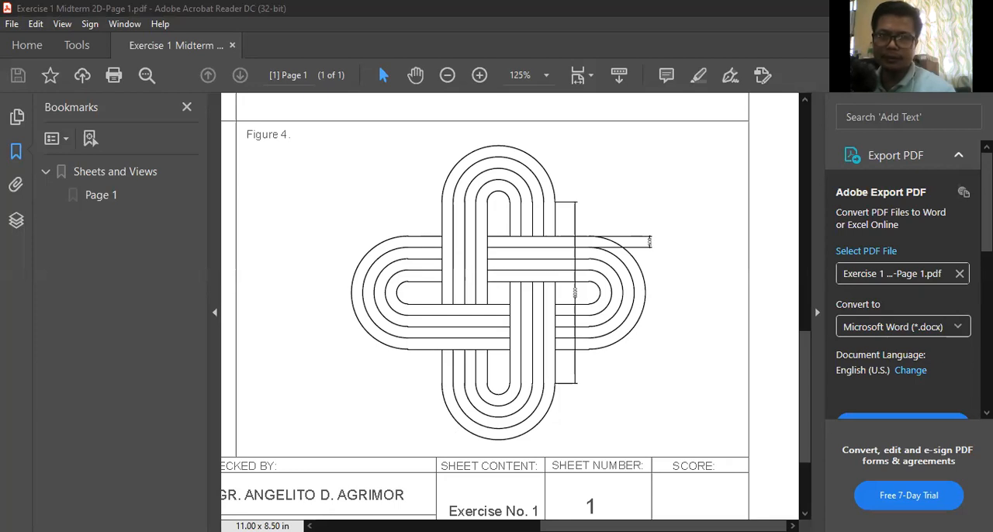
double_click(607, 262)
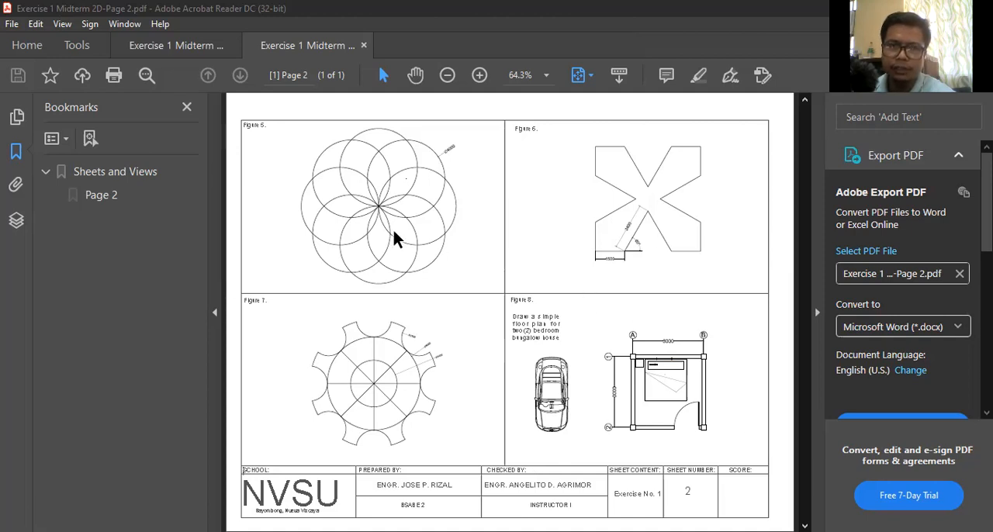
left_click(546, 76)
left_click(593, 184)
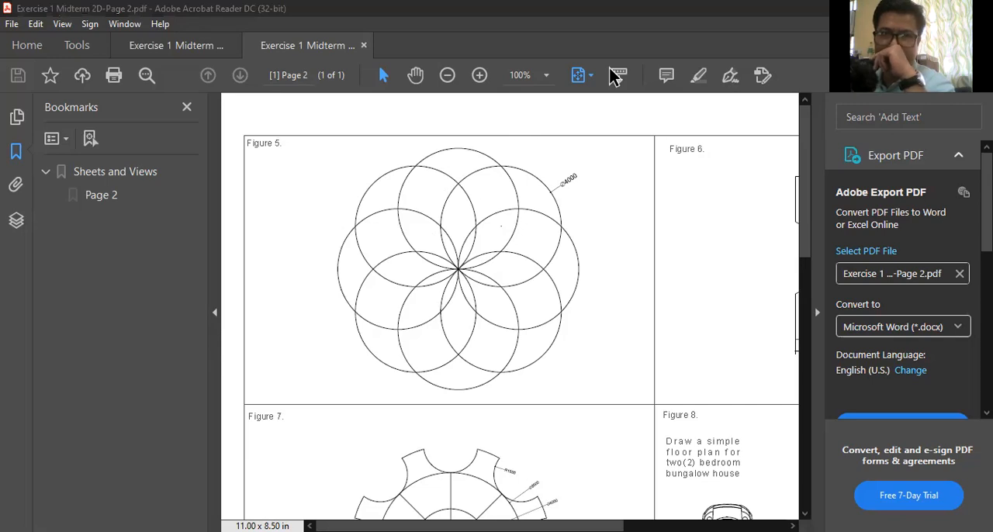
- Switch to AutoCAD and draw a circle of diameter 4000 in the empty space to the right of the interlaced figure
key("alt+Tab")
left_click(149, 60)
scroll(658, 270, "down", 4)
scroll(654, 281, "up", 6)
scroll(654, 265, "down", 4)
scroll(654, 265, "up", 3)
scroll(654, 272, "down", 5)
scroll(670, 257, "up", 4)
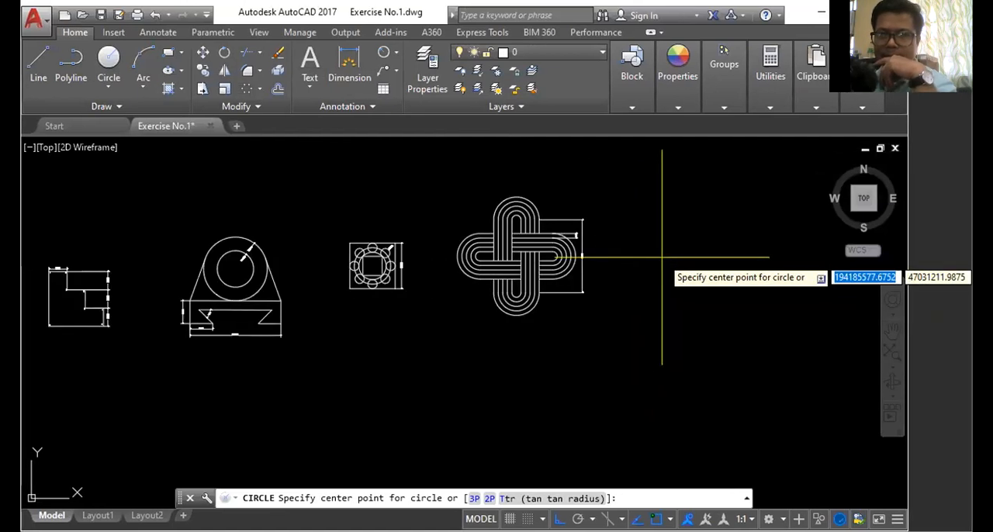
scroll(662, 257, "down", 4)
scroll(661, 255, "up", 6)
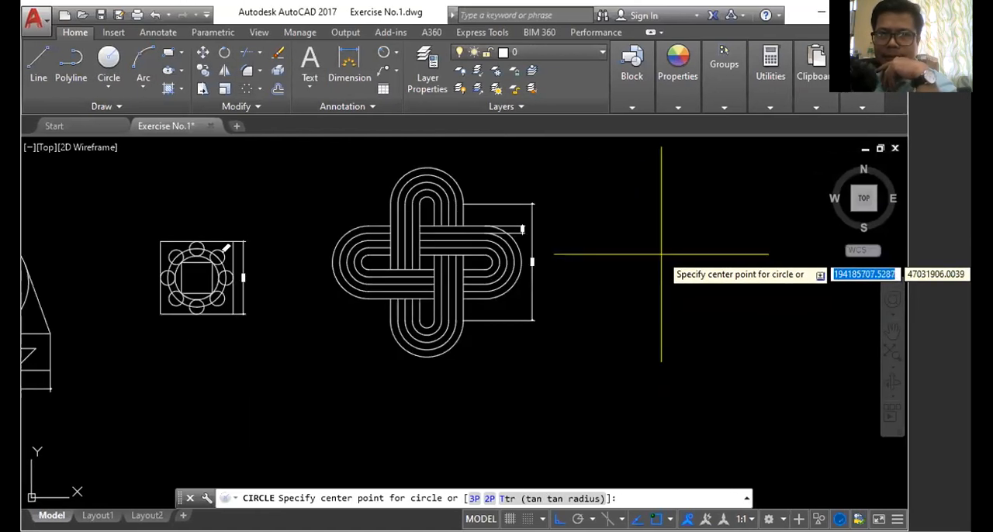
scroll(661, 254, "down", 4)
scroll(644, 252, "up", 5)
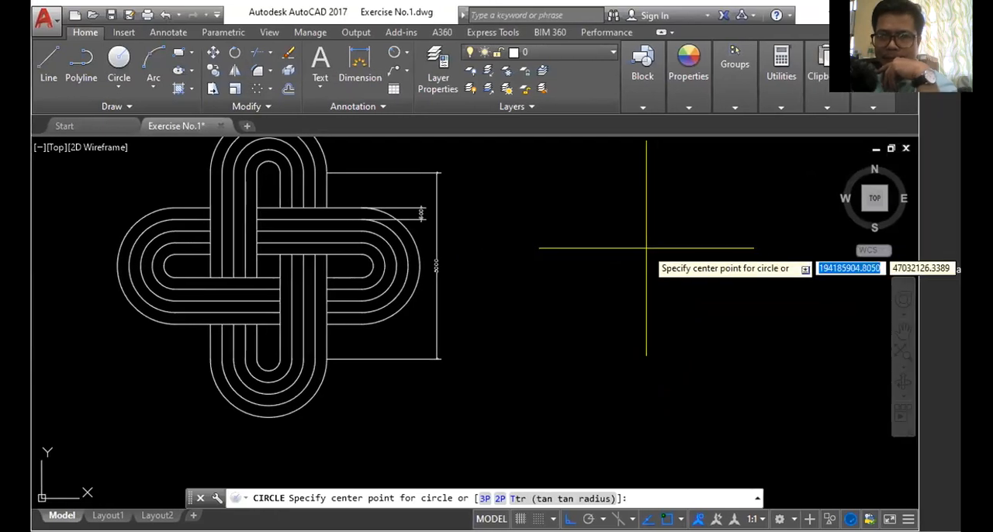
left_click(645, 248)
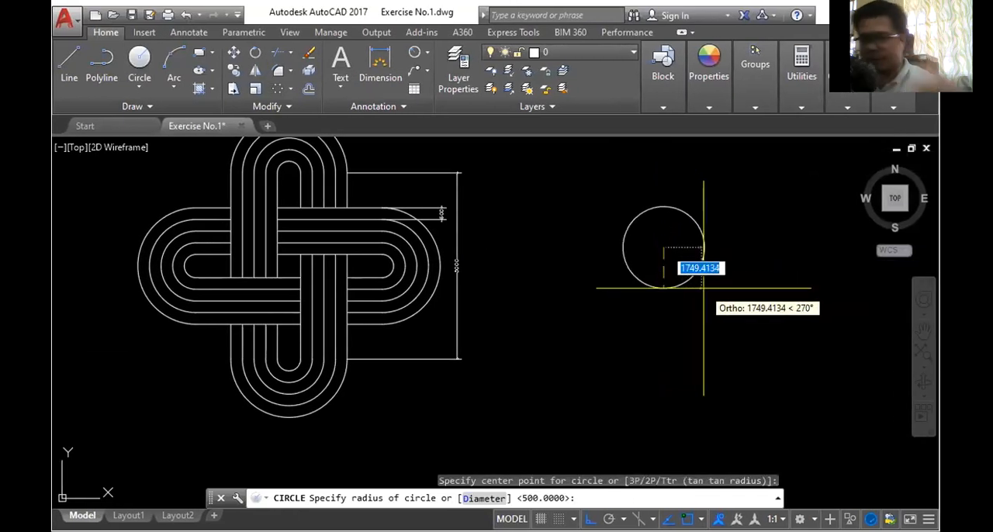
type("d")
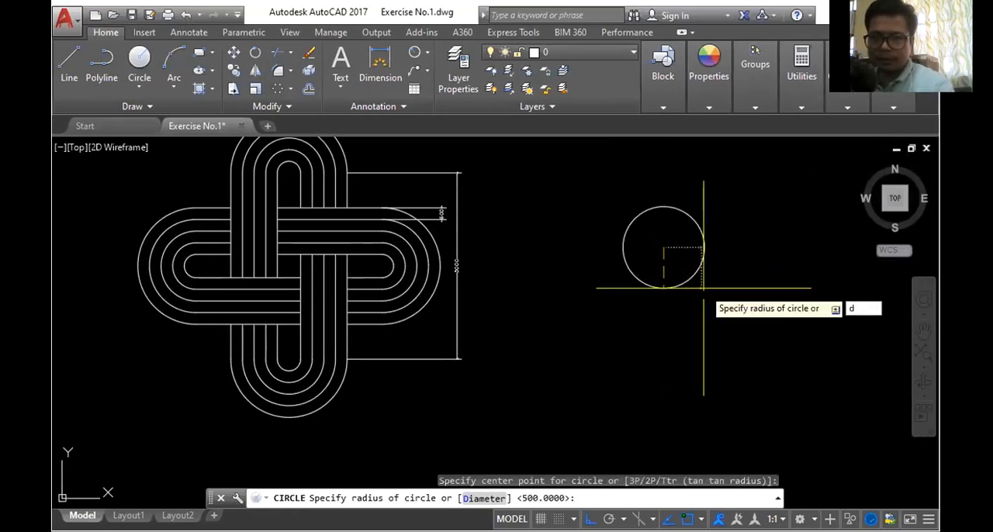
key("Return")
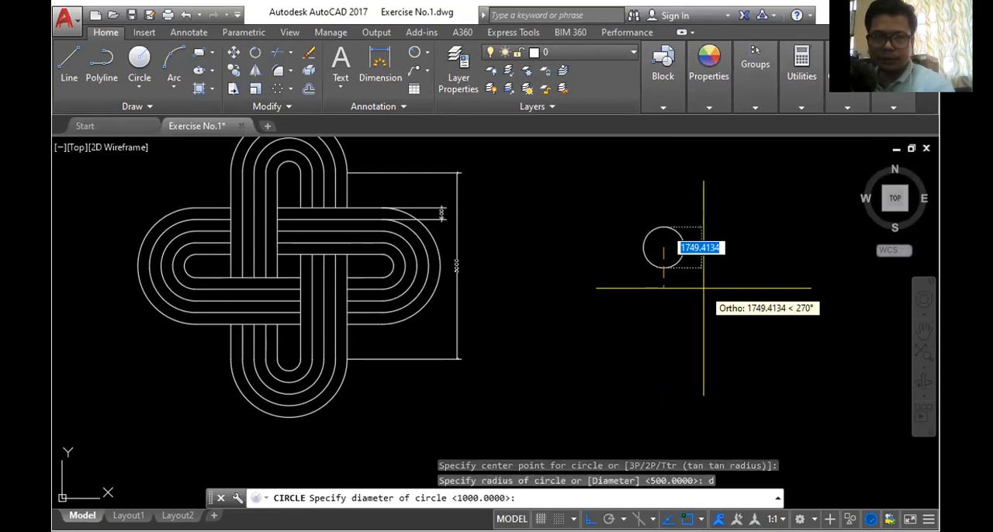
type("40")
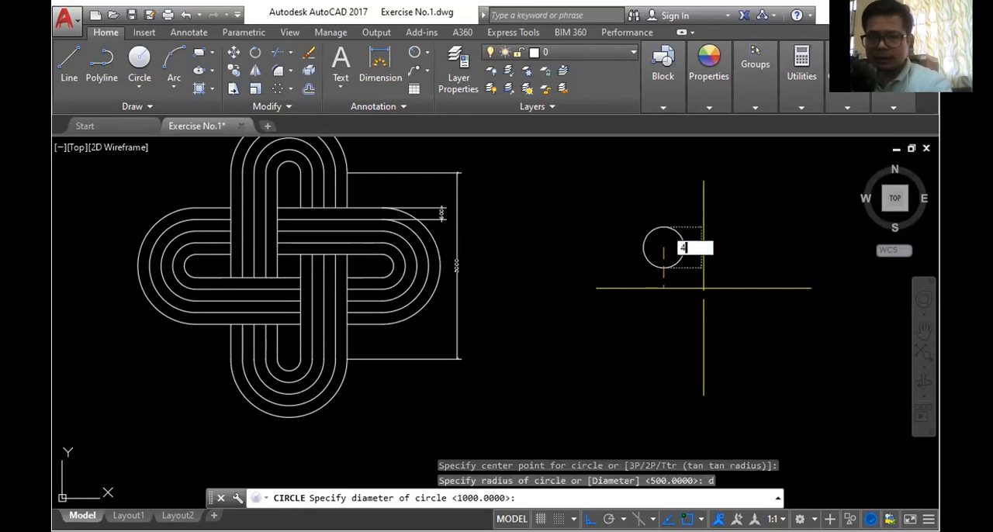
type("00")
key("Return")
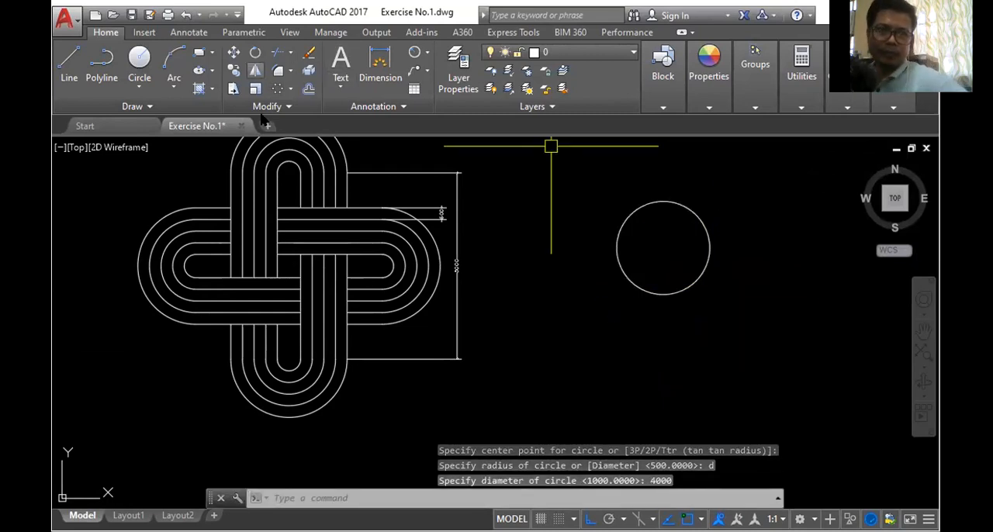
- Create a polar array of the circle about its bottom quadrant point, with 8 items filling 360 degrees
left_click(278, 91)
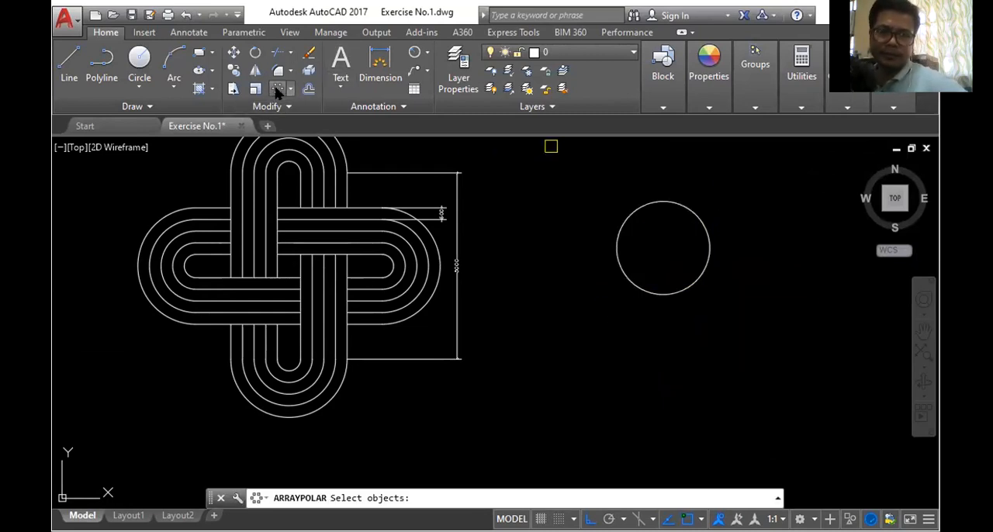
left_click(621, 238)
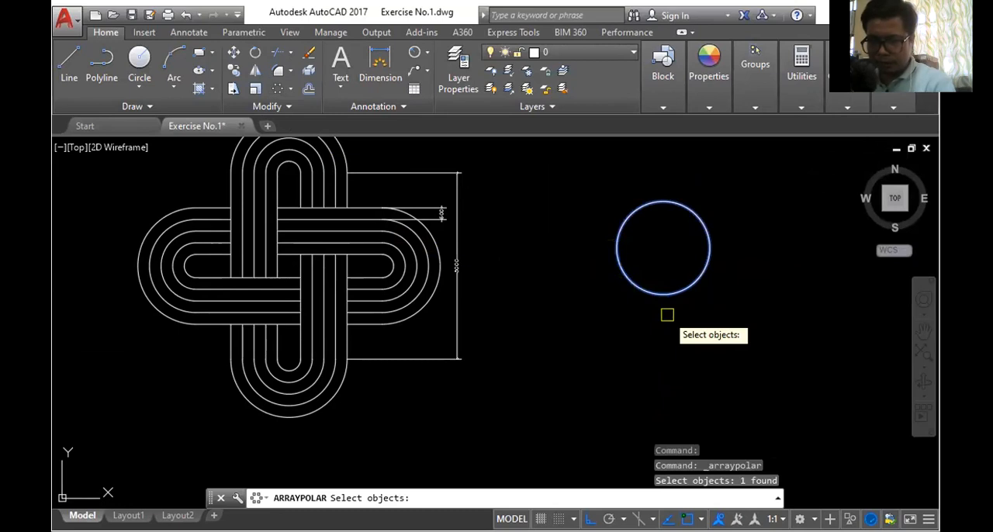
key("Return")
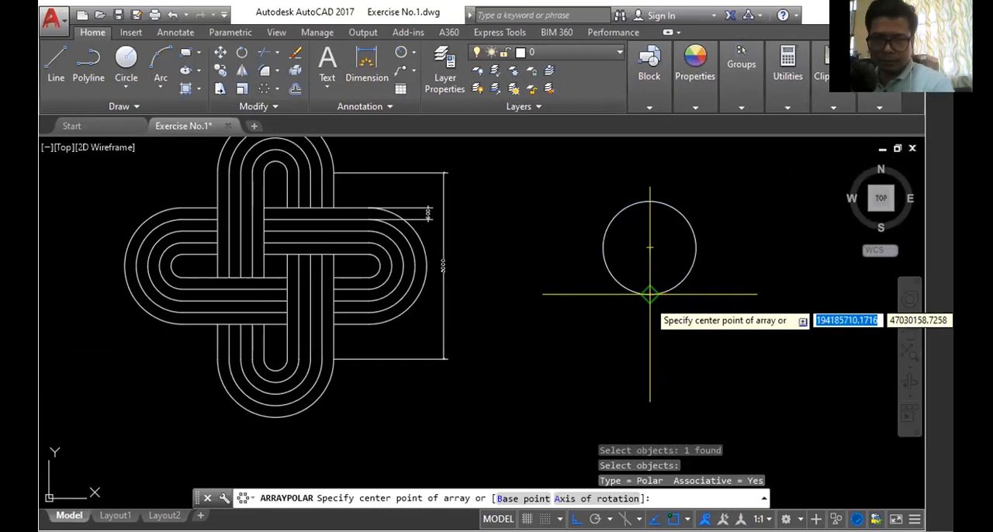
left_click(664, 295)
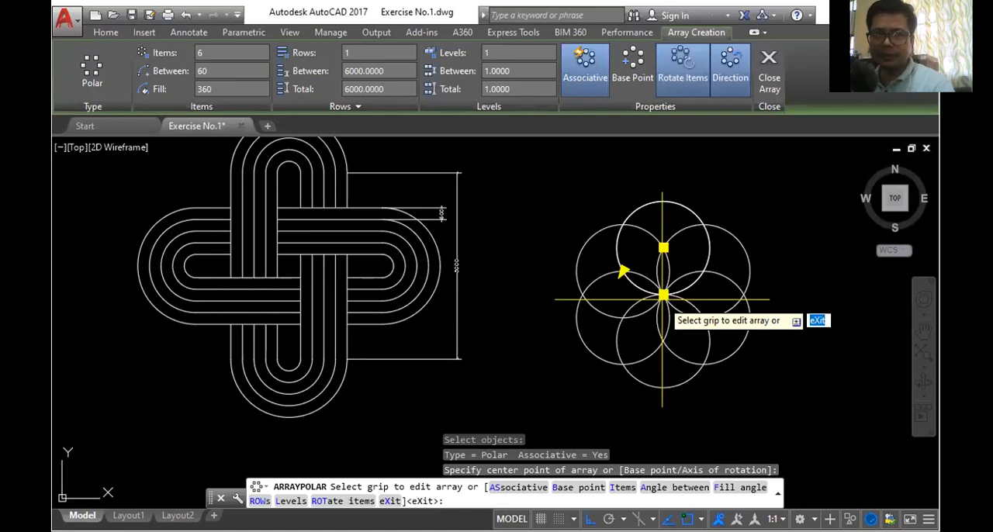
left_click(217, 53)
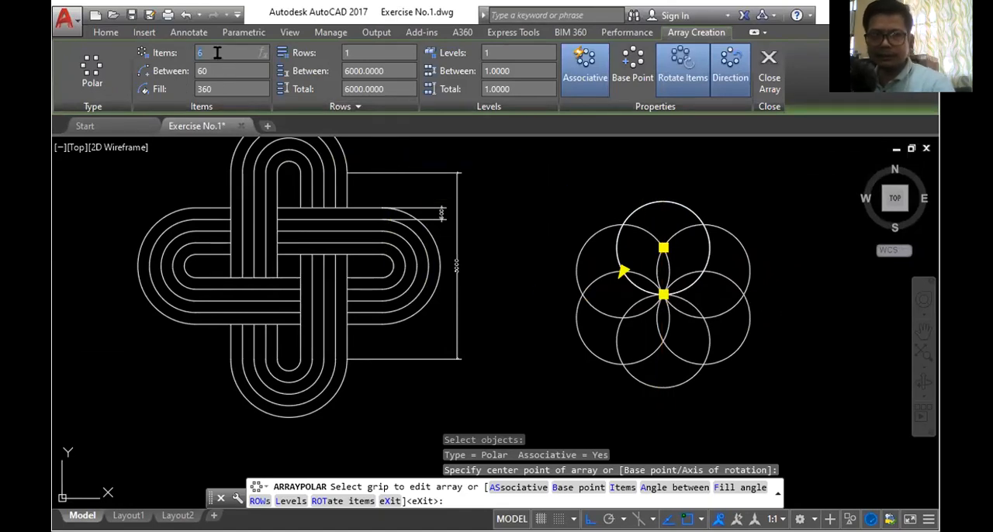
type("8")
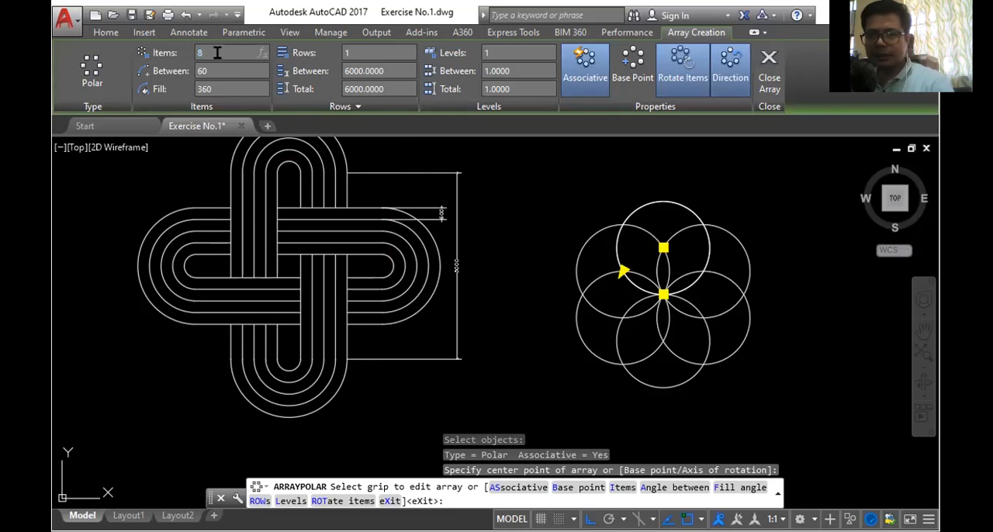
key("Return")
key("Escape")
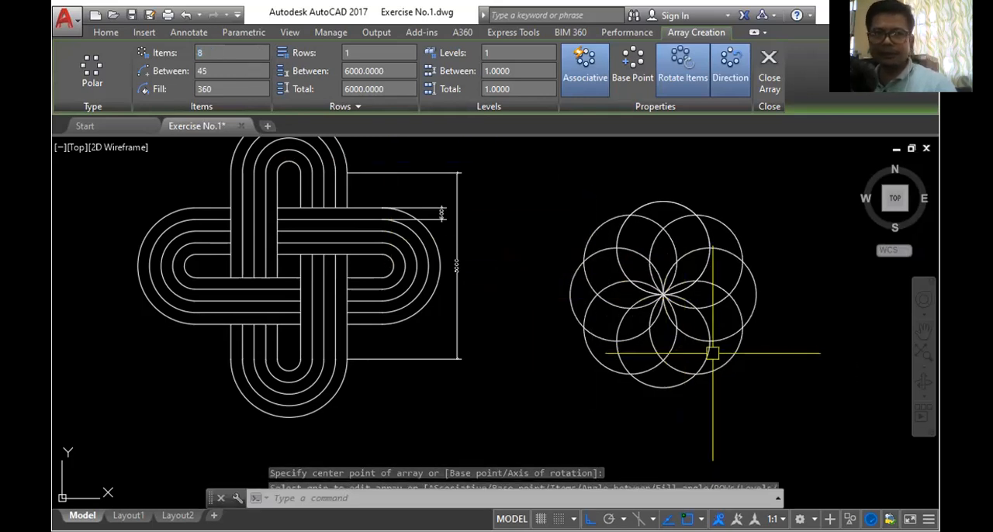
- Add a diameter dimension to the topmost circle of the array, placing its text just outside the circle's upper right edge
scroll(757, 257, "down", 1)
scroll(766, 269, "up", 3)
scroll(766, 269, "down", 2)
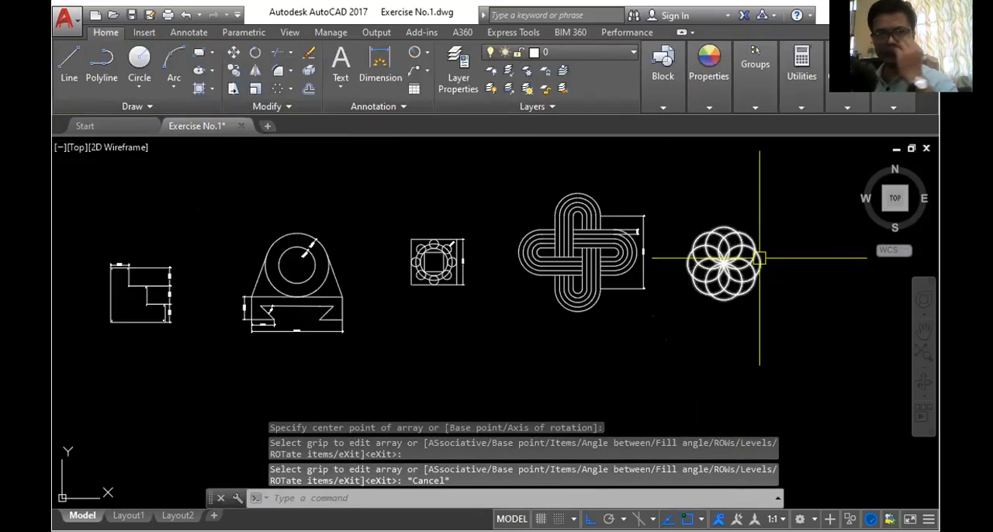
scroll(761, 257, "up", 2)
scroll(757, 235, "up", 1)
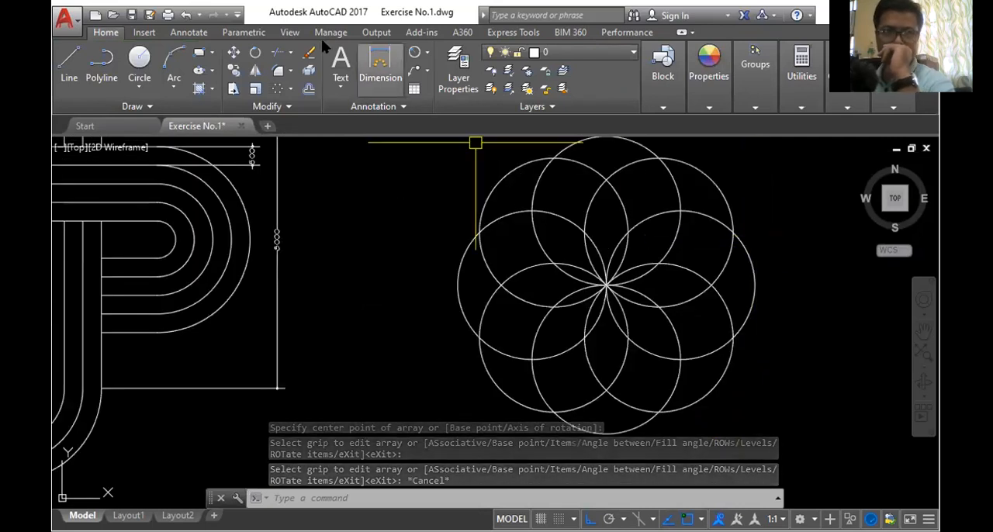
left_click(427, 54)
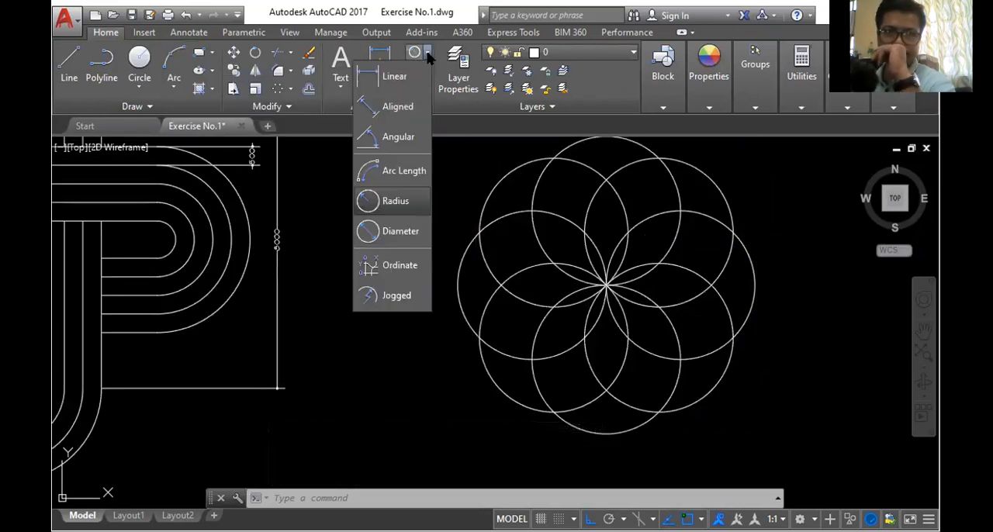
left_click(401, 232)
scroll(599, 166, "up", 2)
left_click(586, 178)
scroll(587, 180, "down", 2)
scroll(605, 170, "up", 2)
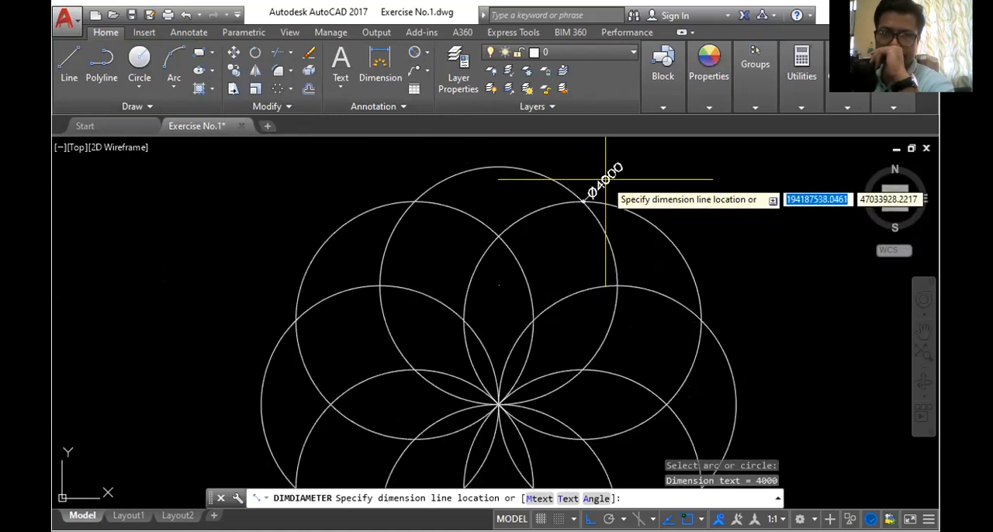
left_click(587, 166)
scroll(615, 173, "down", 2)
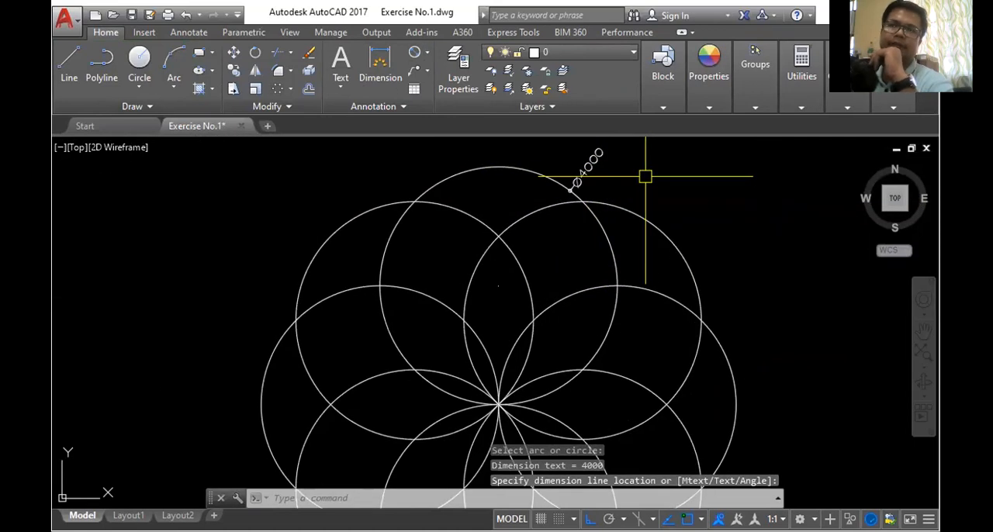
scroll(647, 178, "down", 2)
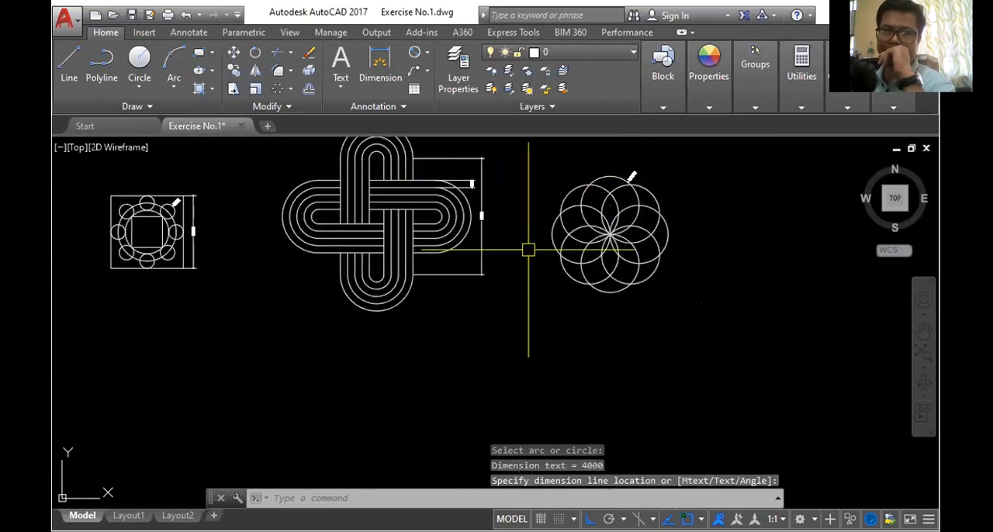